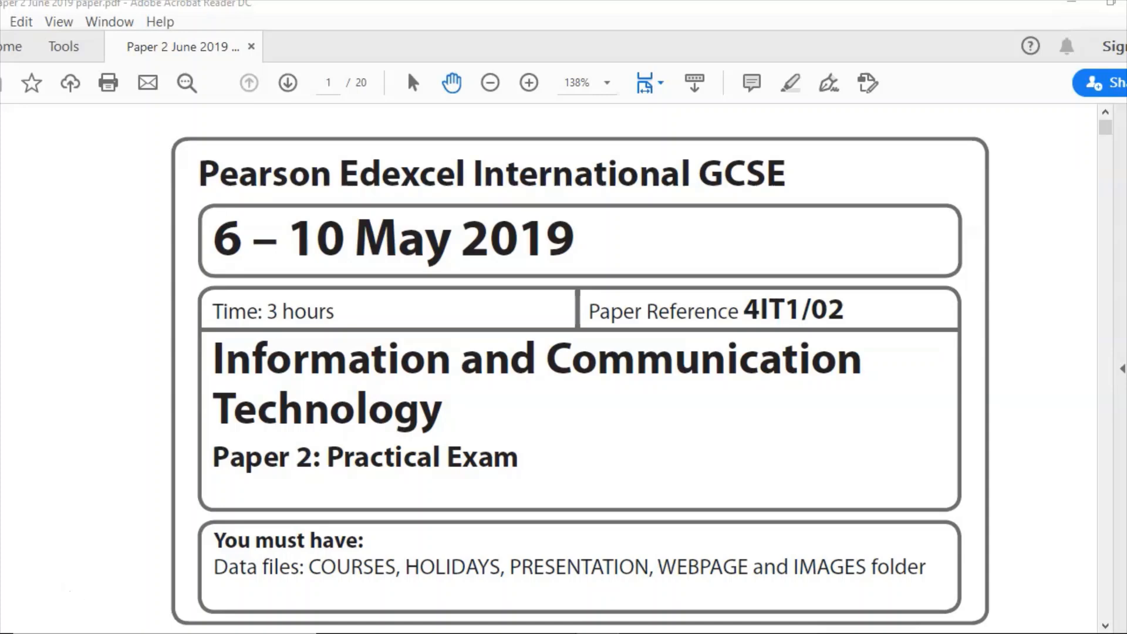
Step: Read the exam paper's company scenario in Acrobat Reader, and look over the Details and Costs worksheets of the COURSES workbook in Excel
{"action": "scroll", "coordinate": [27, 611], "scroll_direction": "down", "scroll_amount": 5}
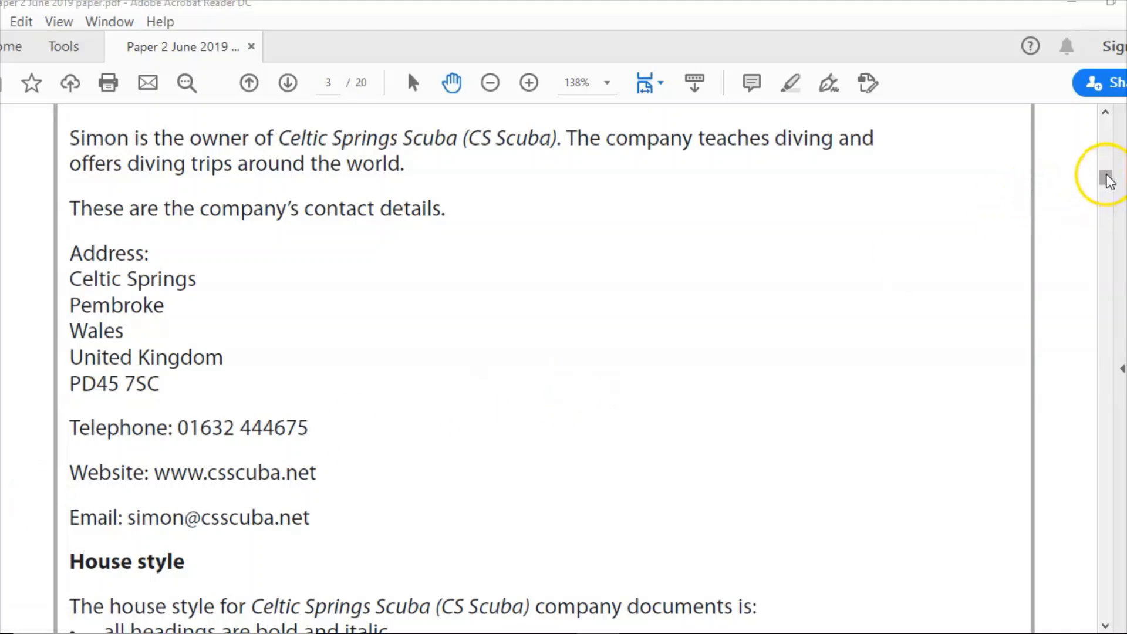
{"action": "left_click_drag", "start_coordinate": [1102, 181], "coordinate": [1107, 183]}
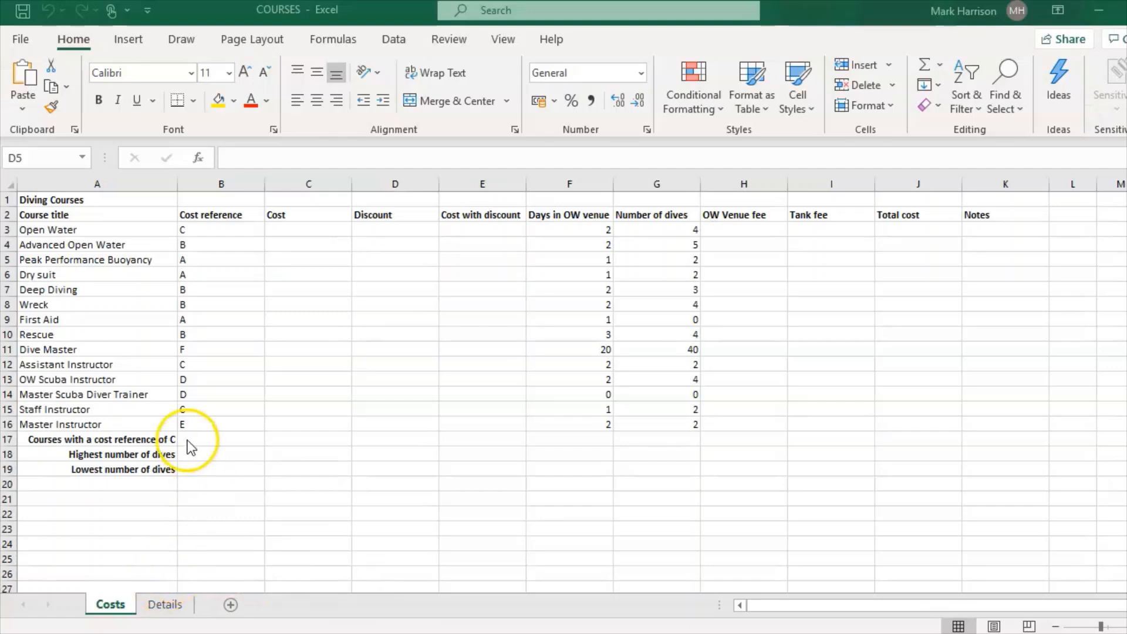
{"action": "left_click", "coordinate": [161, 607]}
{"action": "left_click", "coordinate": [113, 608]}
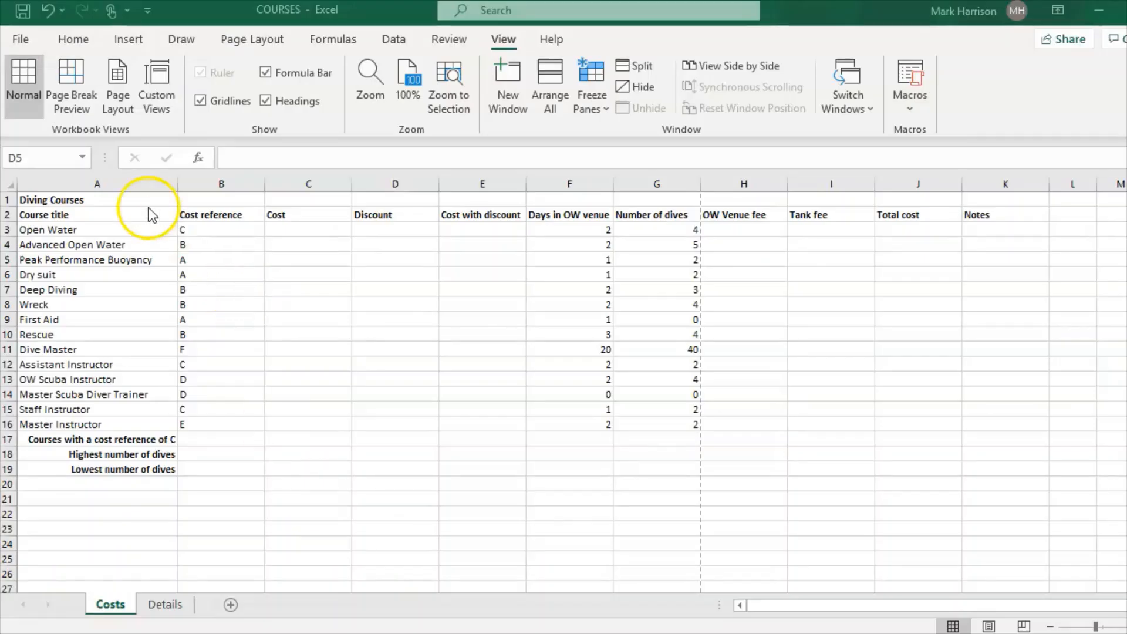
Step: Show the Costs sheet in Page Layout view and enter "Task B1, Name, Cand. no. Centre no." in the left header section
{"action": "left_click", "coordinate": [498, 40]}
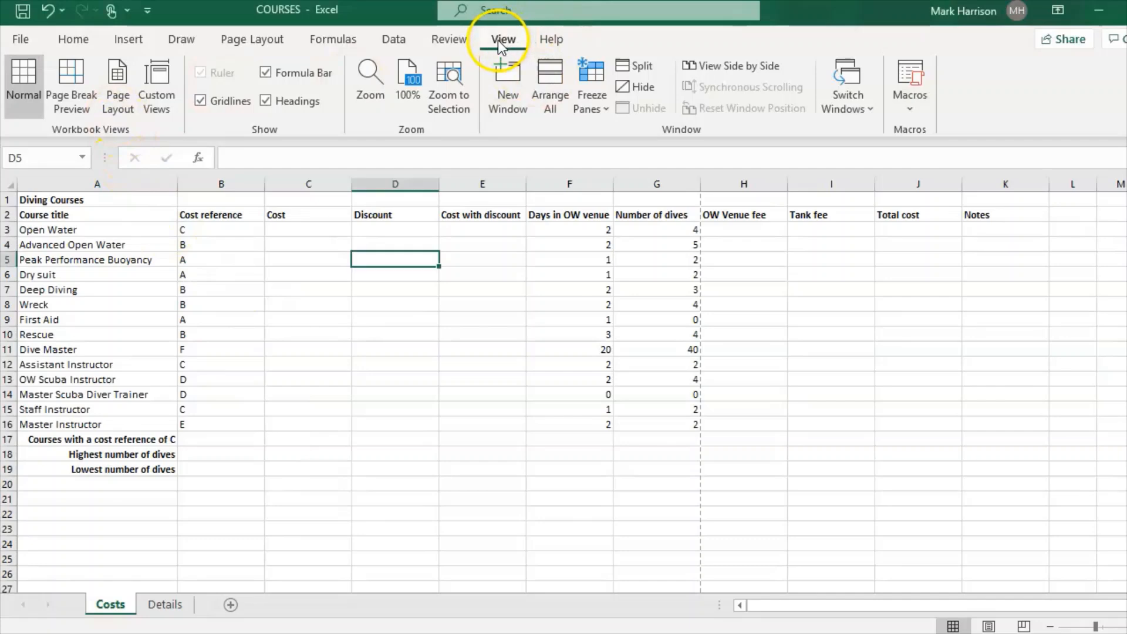
{"action": "left_click", "coordinate": [122, 101]}
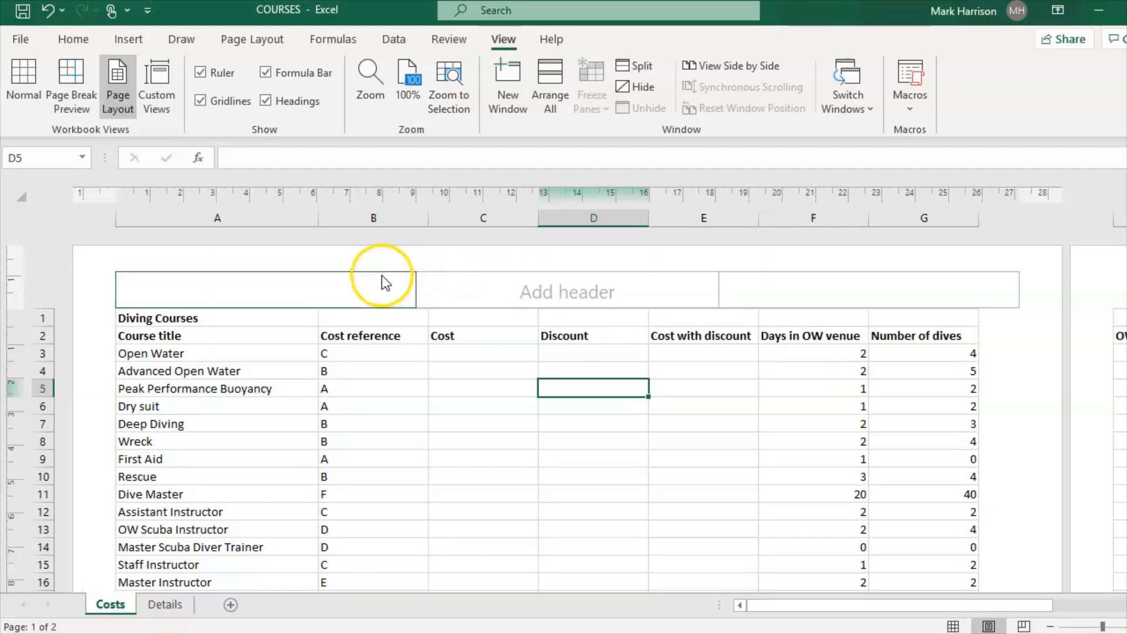
{"action": "left_click", "coordinate": [340, 282]}
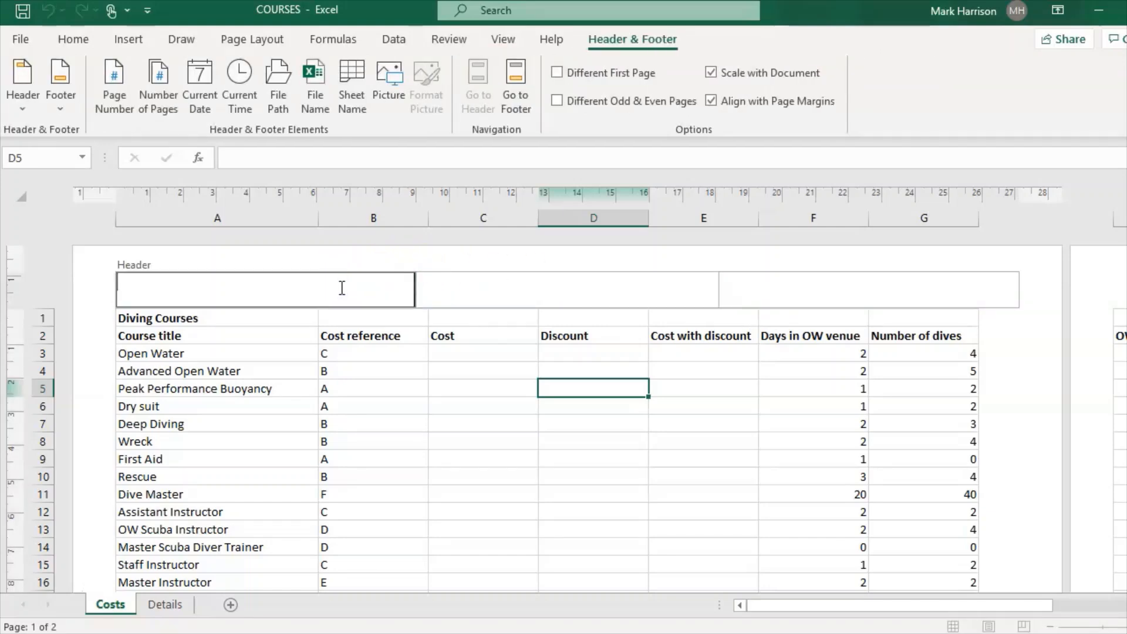
{"action": "type", "text": "Task B1, Name, "}
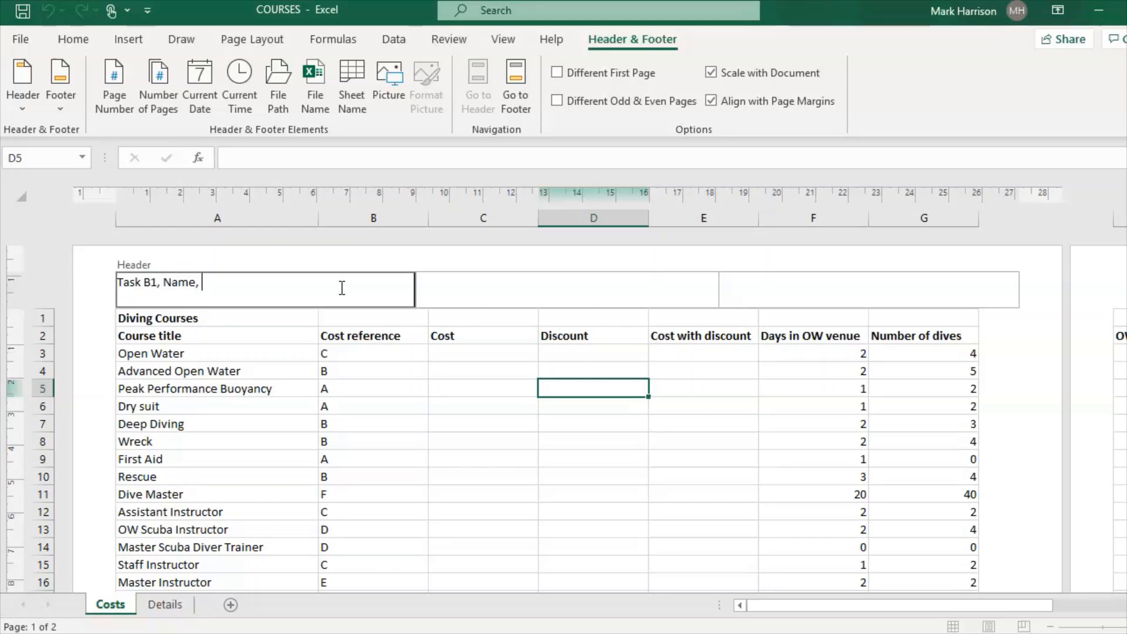
{"action": "type", "text": "Cand. no. Centre no."}
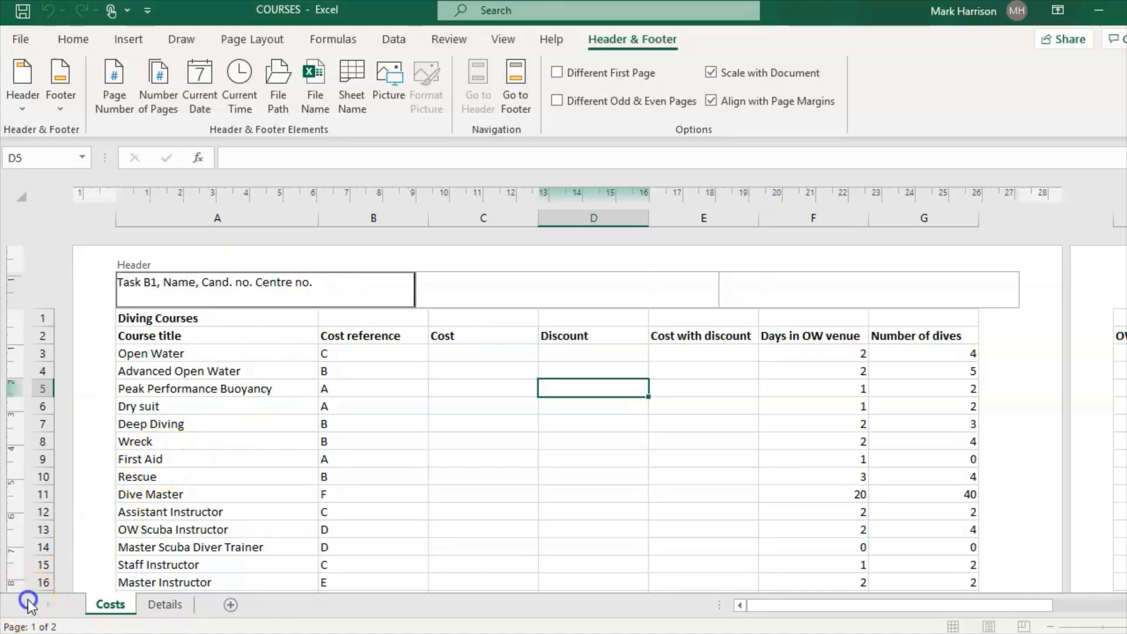
Step: Check Task B1a in the exam paper, and insert an automatic current time in the centre section of the Costs sheet's footer
{"action": "key", "text": "alt+Tab"}
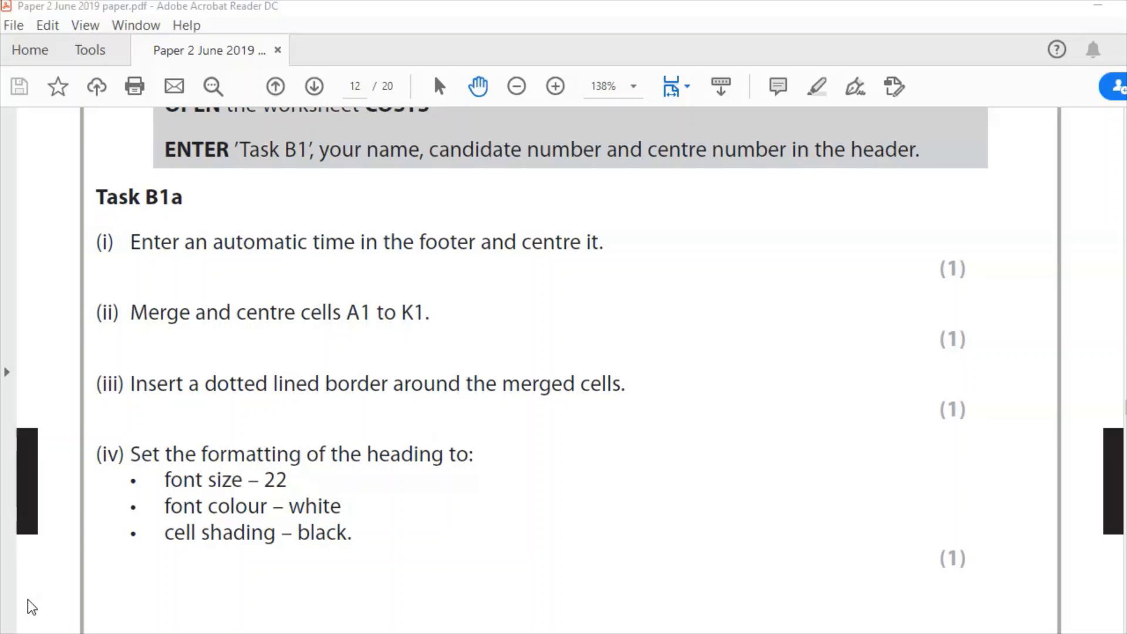
{"action": "mouse_move", "coordinate": [581, 633]}
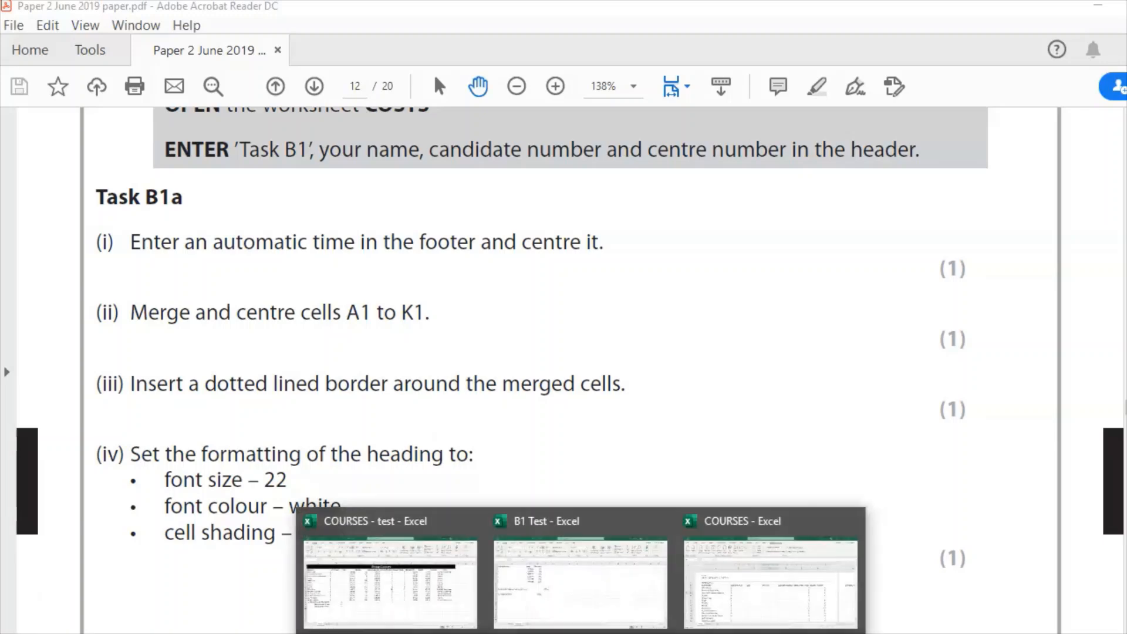
{"action": "left_click", "coordinate": [735, 596]}
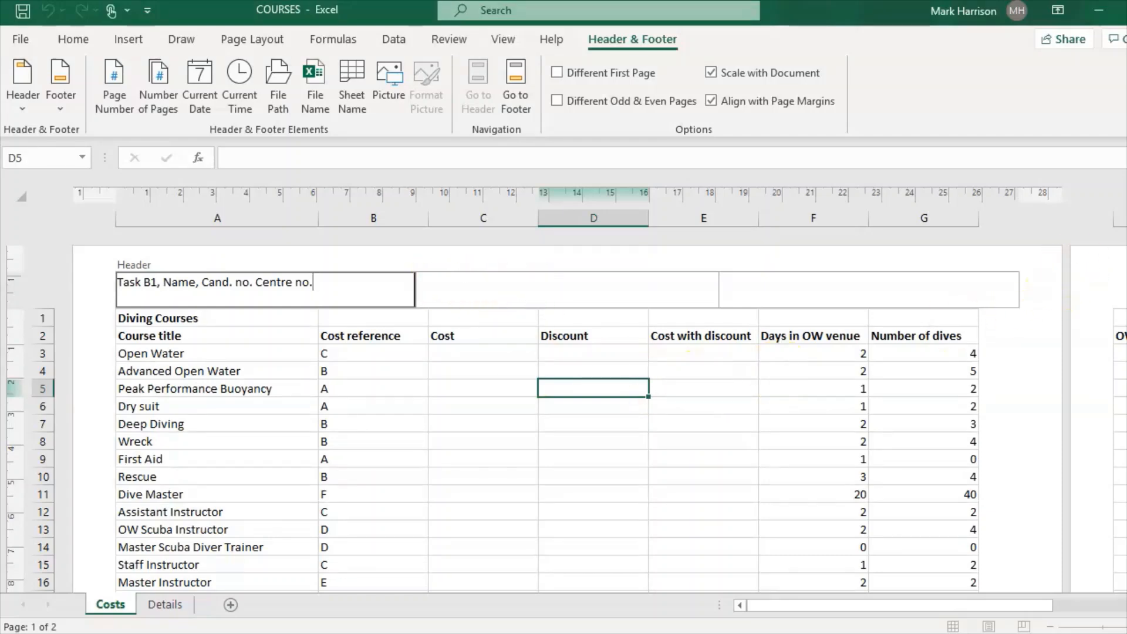
{"action": "scroll", "coordinate": [593, 411], "scroll_direction": "down", "scroll_amount": 1}
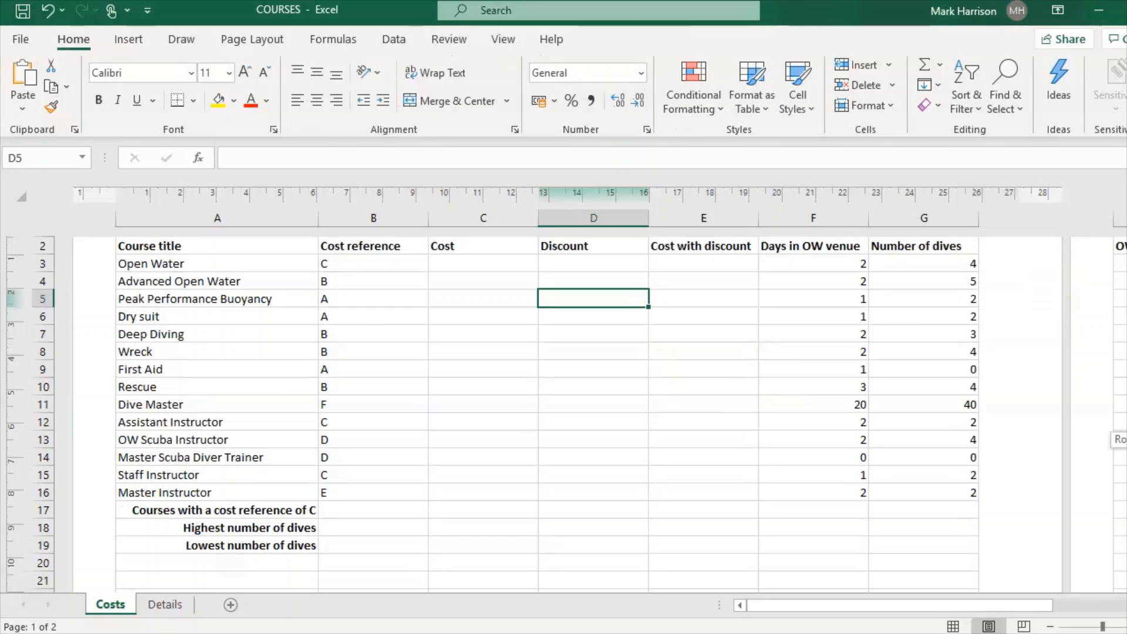
{"action": "scroll", "coordinate": [593, 411], "scroll_direction": "down", "scroll_amount": 6}
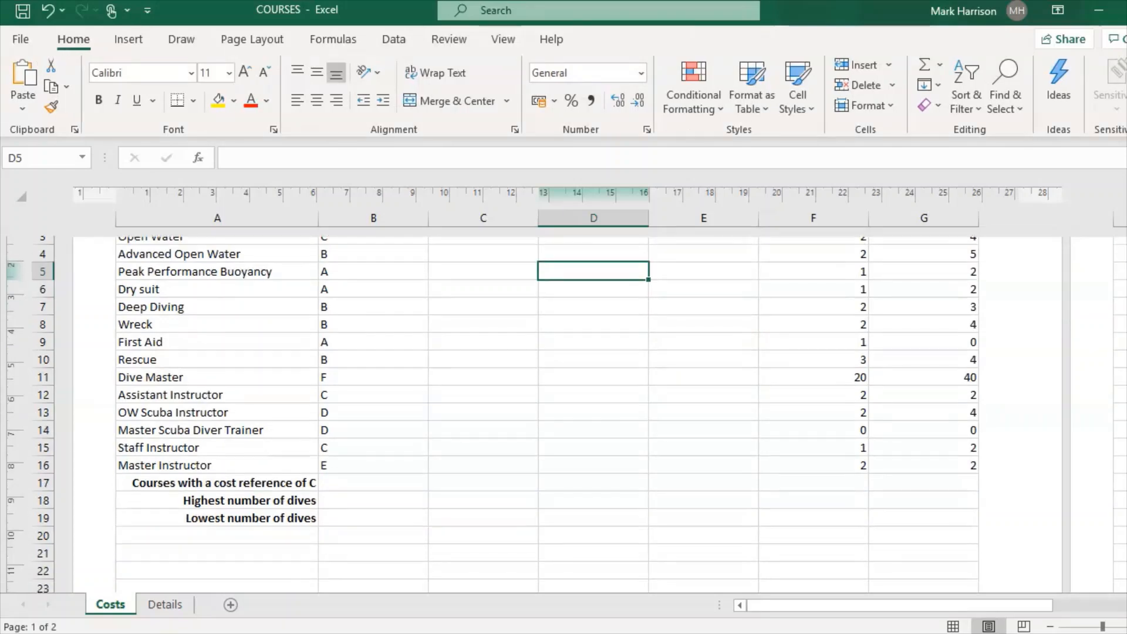
{"action": "left_click", "coordinate": [707, 510]}
{"action": "left_click", "coordinate": [599, 476]}
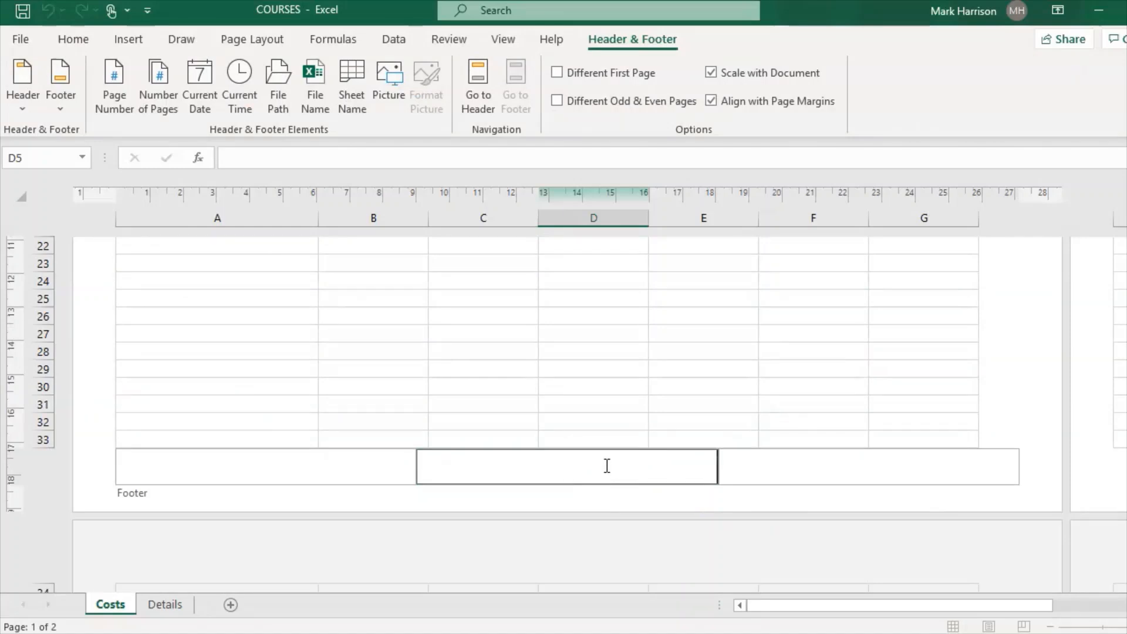
{"action": "left_click", "coordinate": [384, 95]}
{"action": "left_click", "coordinate": [267, 88]}
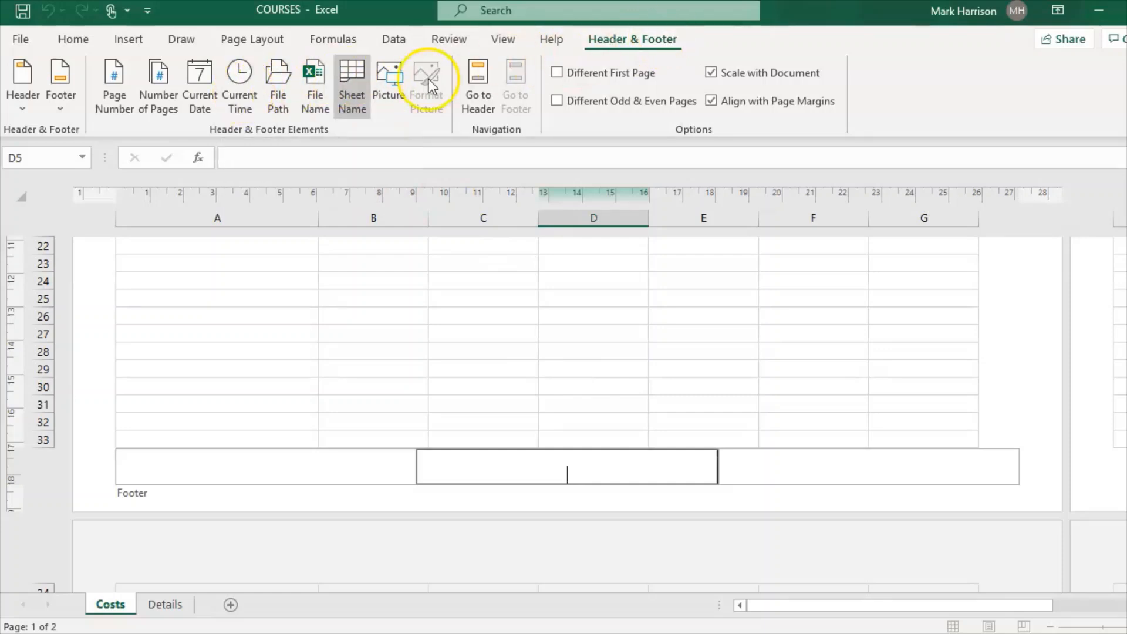
{"action": "left_click", "coordinate": [251, 105]}
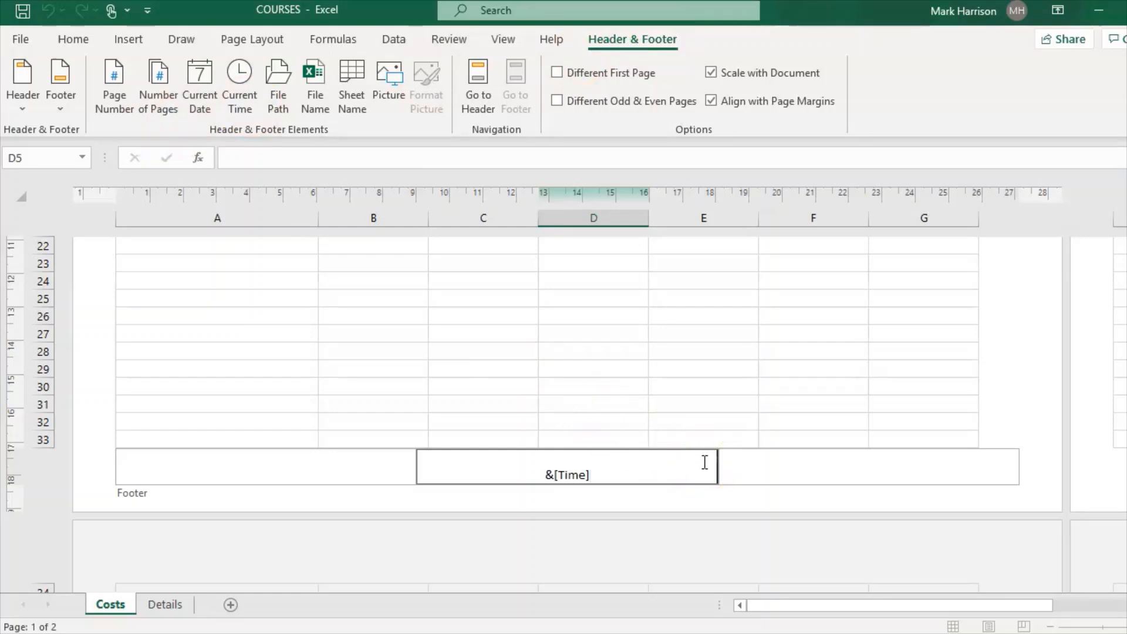
Step: Consult the Task B1a instructions in the exam paper, then finish footer editing and return the Costs sheet to Normal view
{"action": "left_click", "coordinate": [23, 598]}
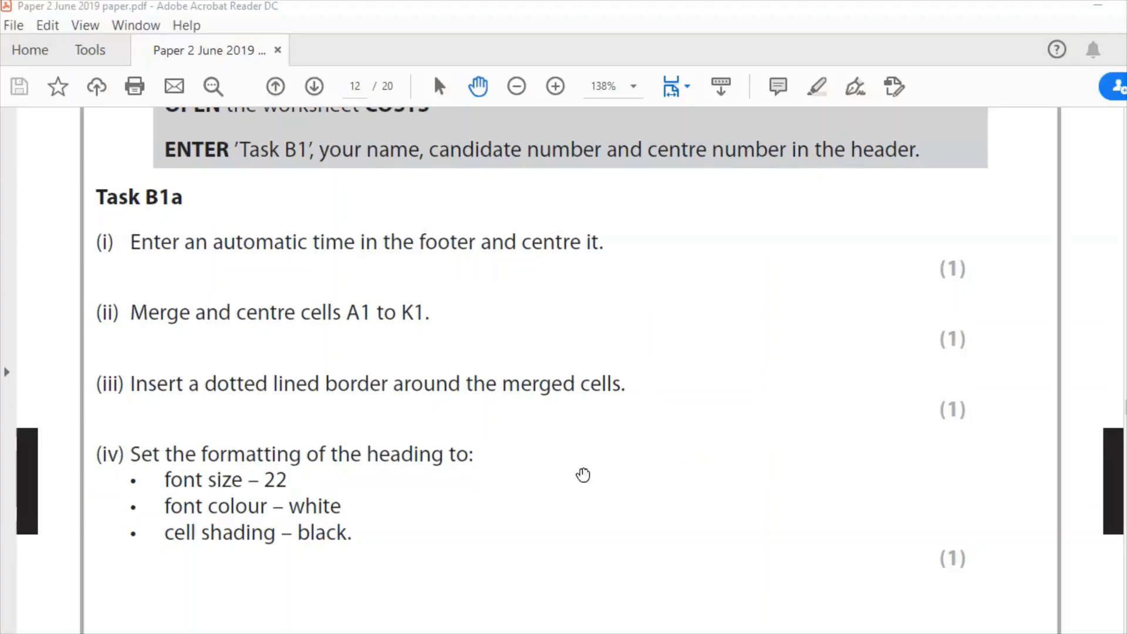
{"action": "left_click", "coordinate": [579, 503]}
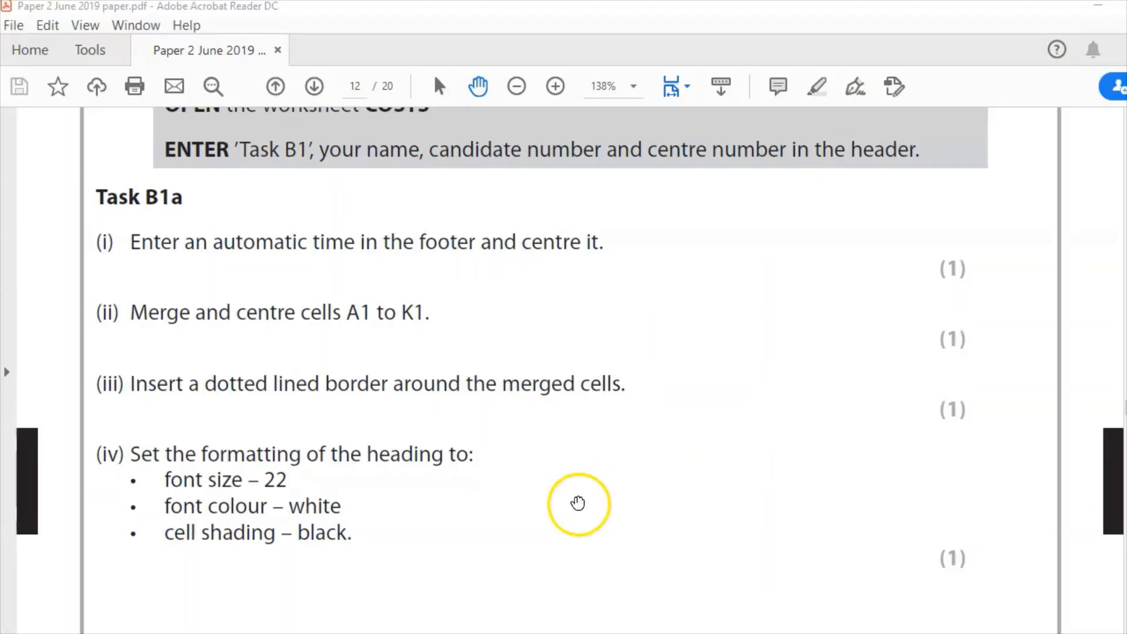
{"action": "left_click", "coordinate": [786, 611]}
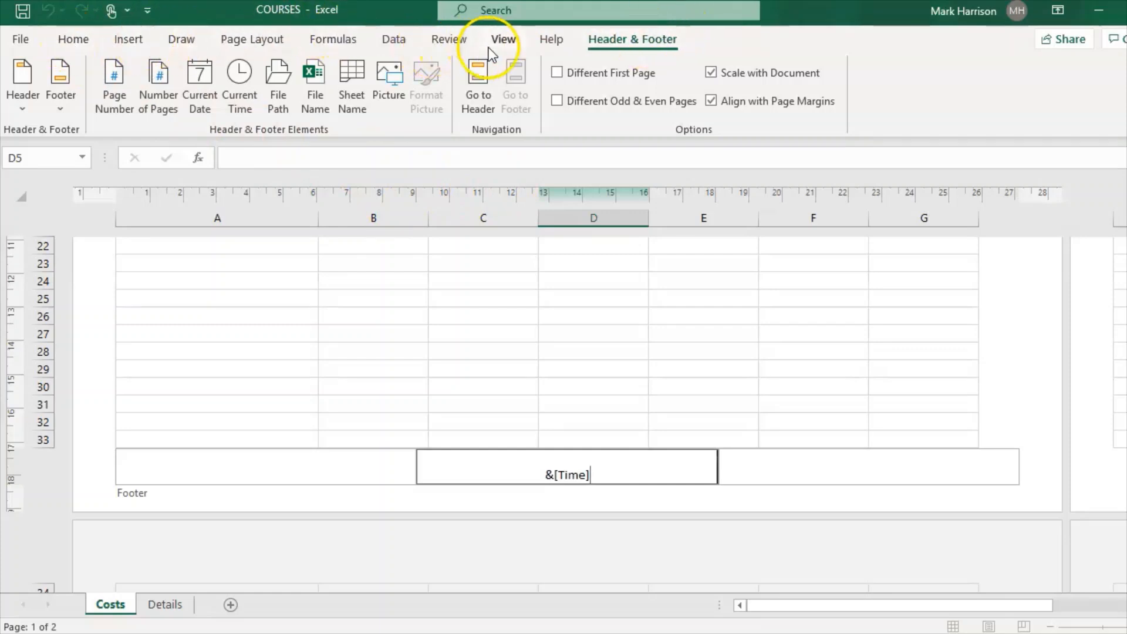
{"action": "left_click", "coordinate": [503, 38]}
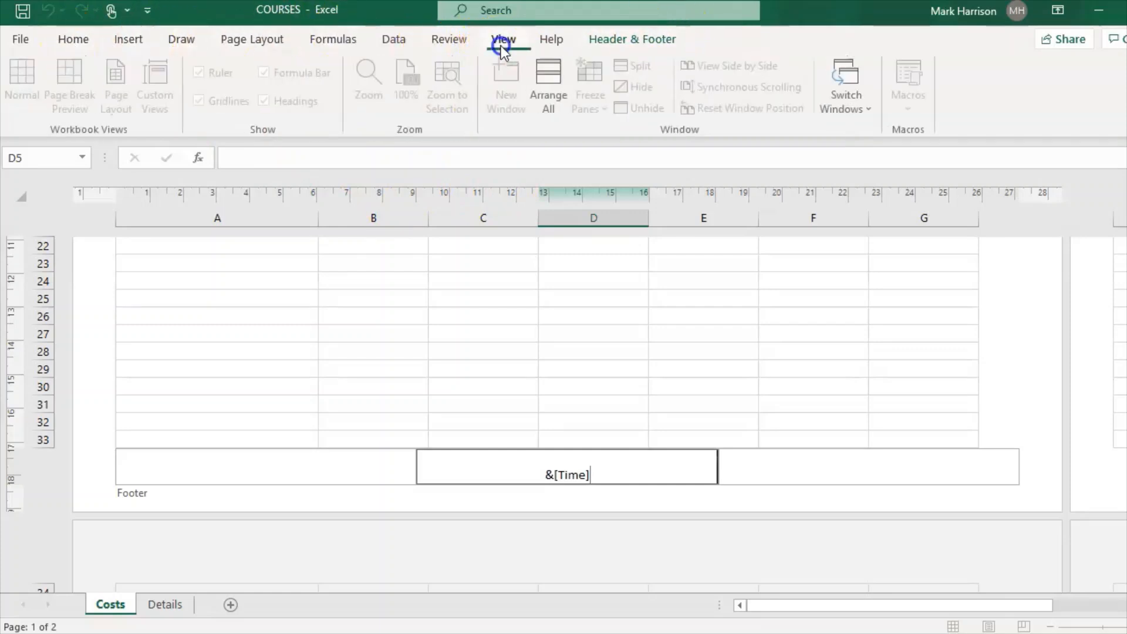
{"action": "left_click", "coordinate": [627, 39]}
{"action": "left_click", "coordinate": [410, 382]}
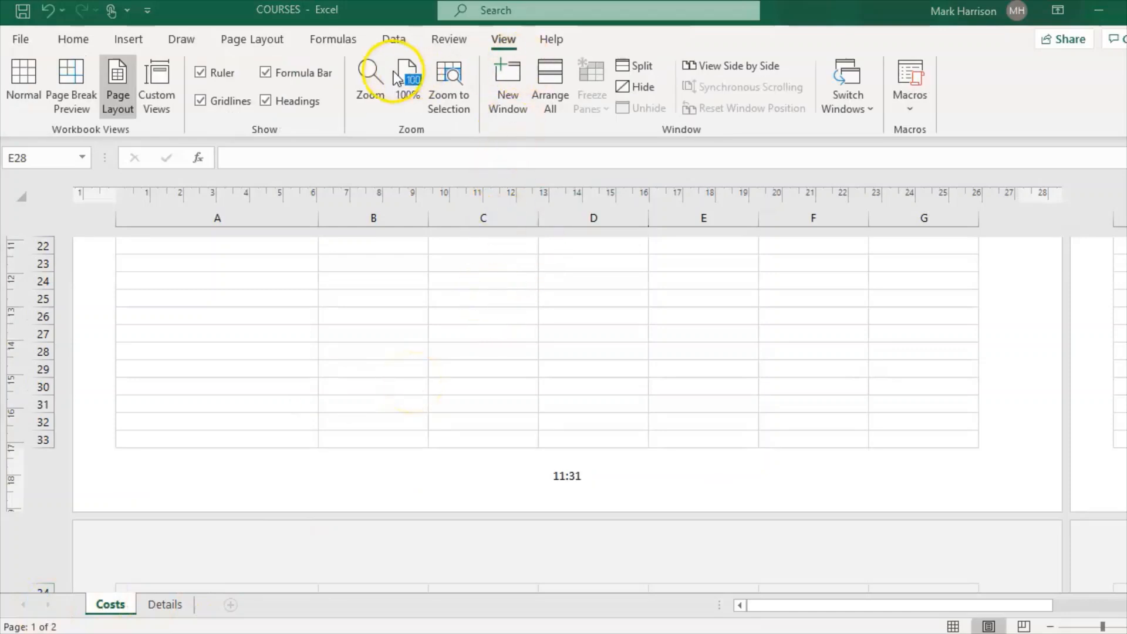
{"action": "left_click", "coordinate": [24, 85]}
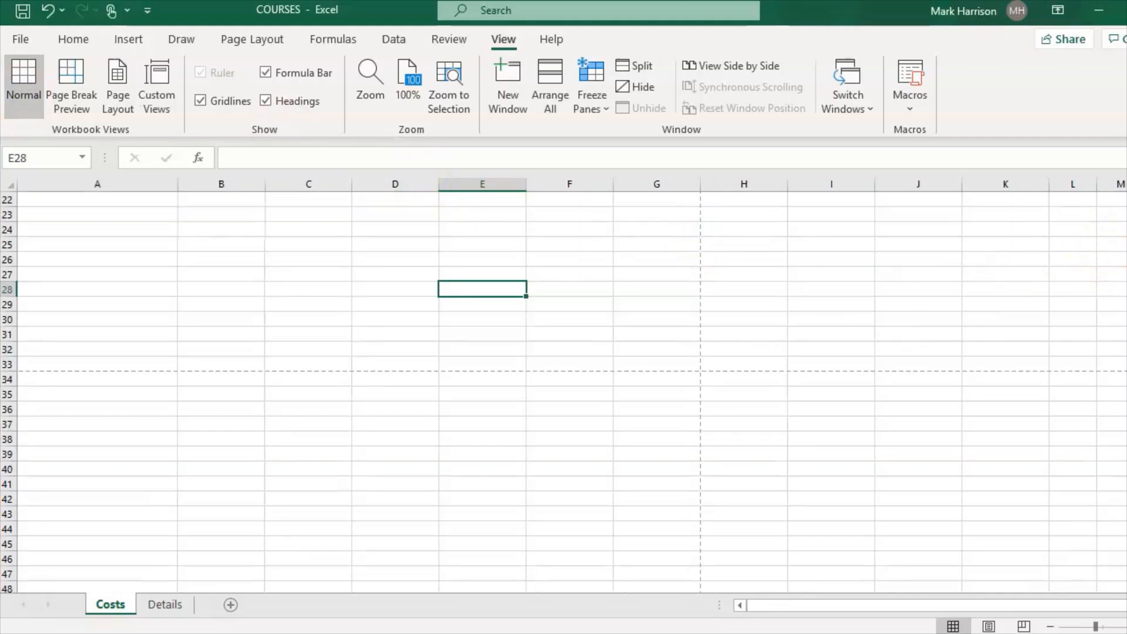
{"action": "scroll", "coordinate": [620, 554], "scroll_direction": "up", "scroll_amount": 7}
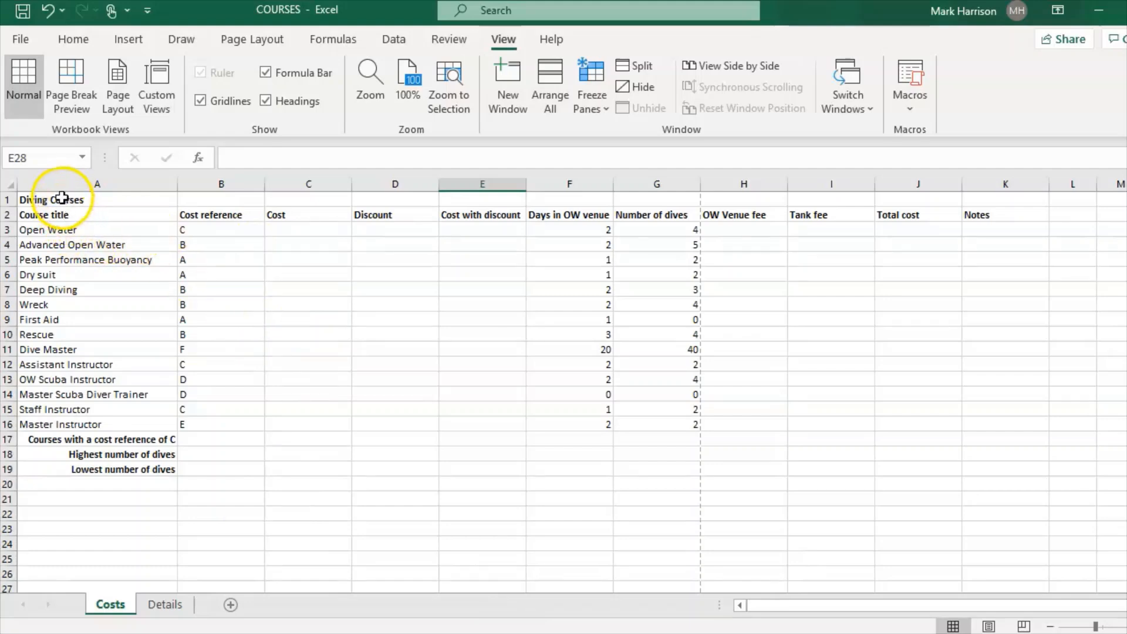
Step: Merge and centre the "Diving Courses" heading across cells A1 to K1
{"action": "left_click_drag", "start_coordinate": [61, 199], "coordinate": [990, 201]}
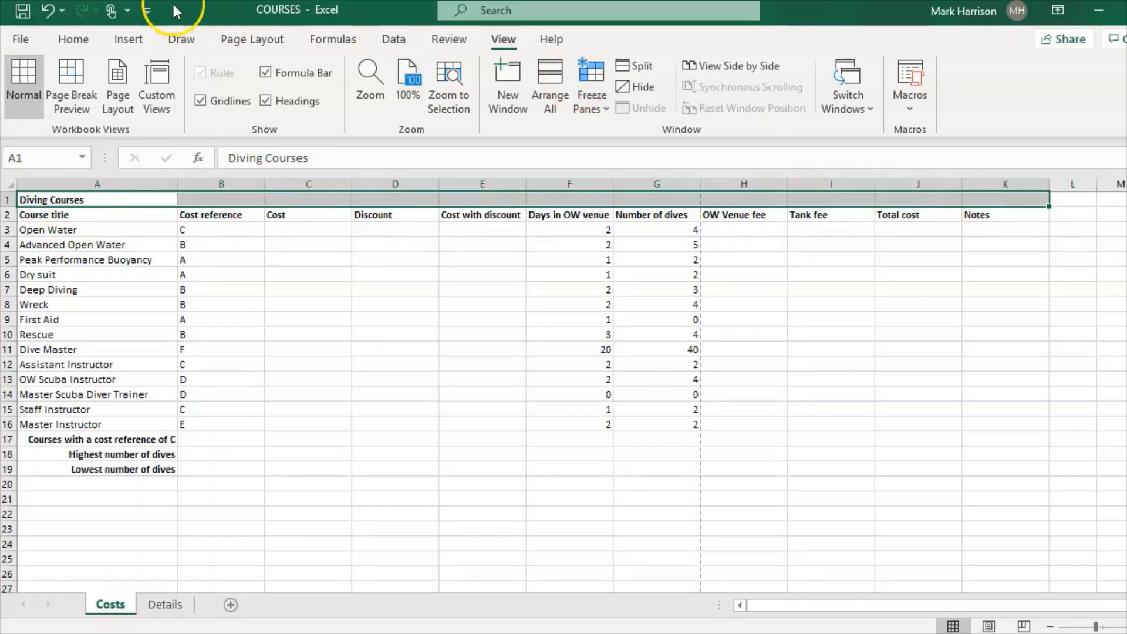
{"action": "left_click", "coordinate": [86, 35]}
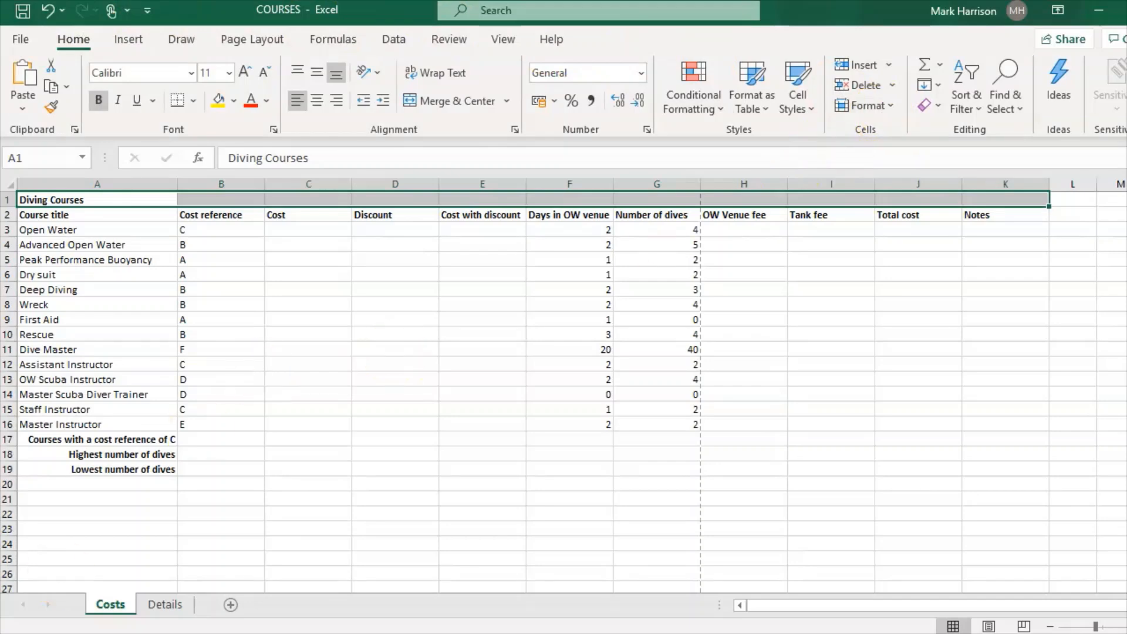
{"action": "left_click", "coordinate": [451, 101]}
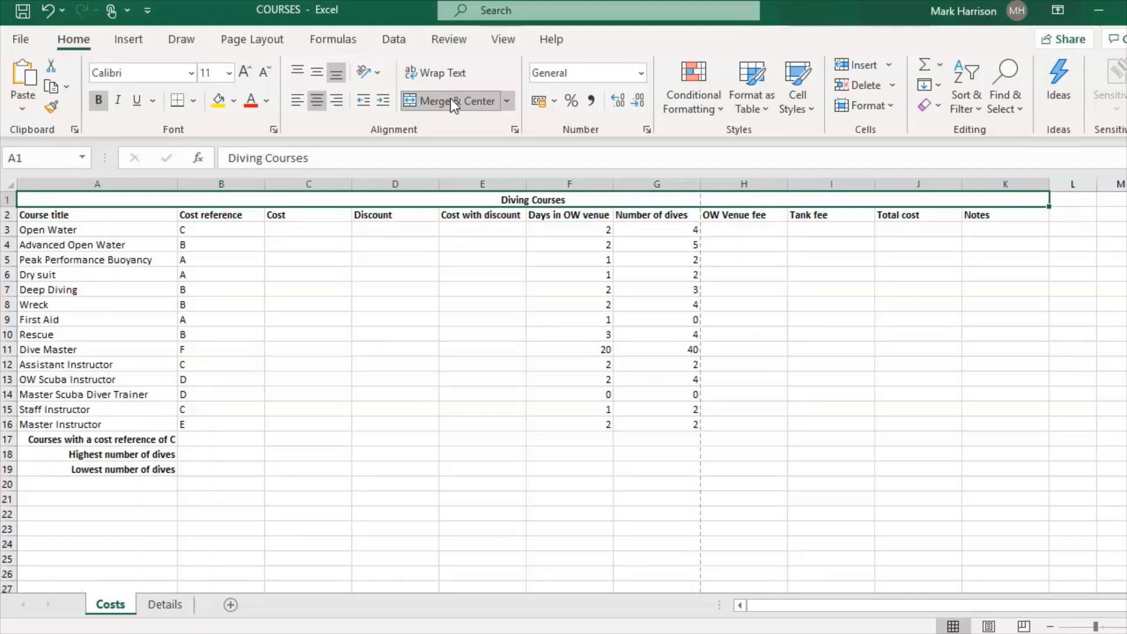
Step: Apply a dotted outline border with automatic colour around the merged "Diving Courses" heading cell through the Format Cells settings
{"action": "left_click", "coordinate": [893, 109]}
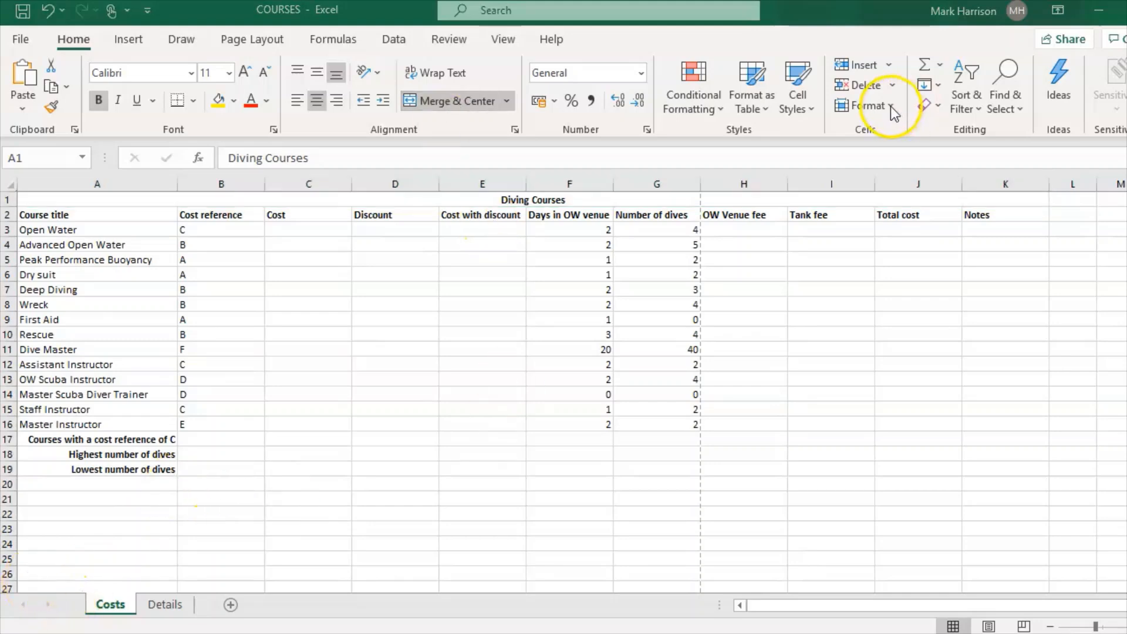
{"action": "left_click", "coordinate": [889, 107]}
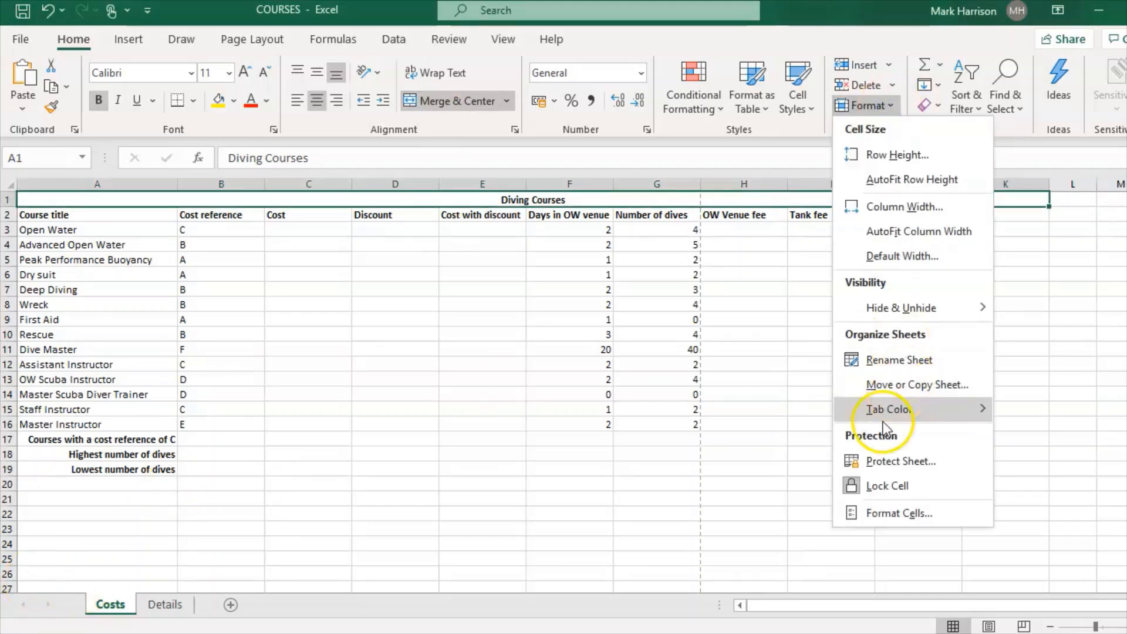
{"action": "left_click", "coordinate": [895, 509]}
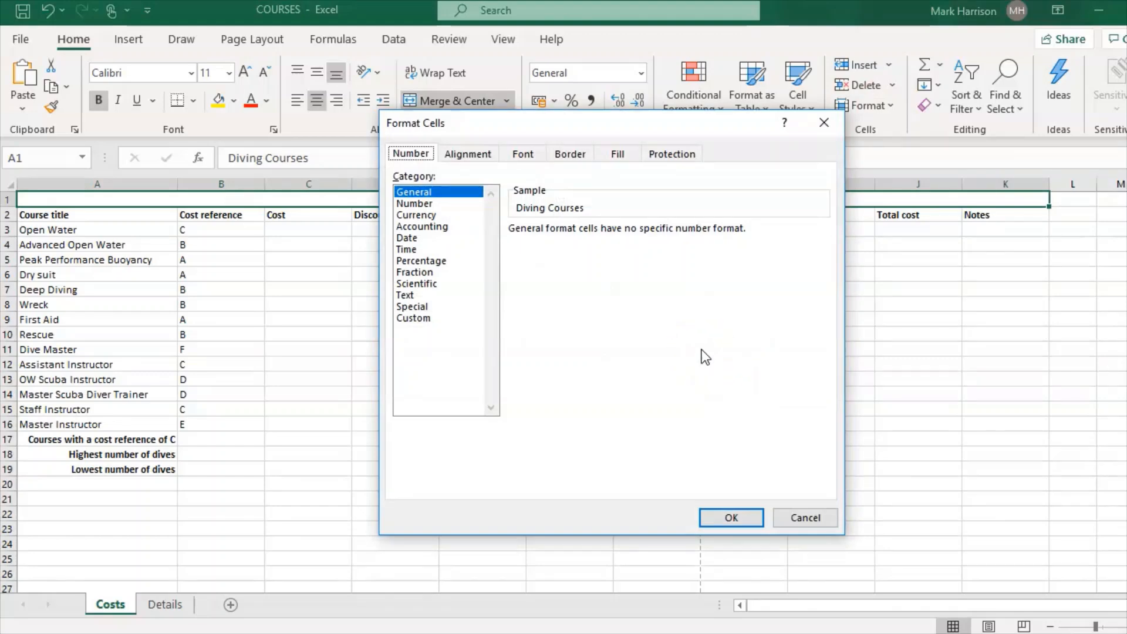
{"action": "left_click", "coordinate": [572, 154]}
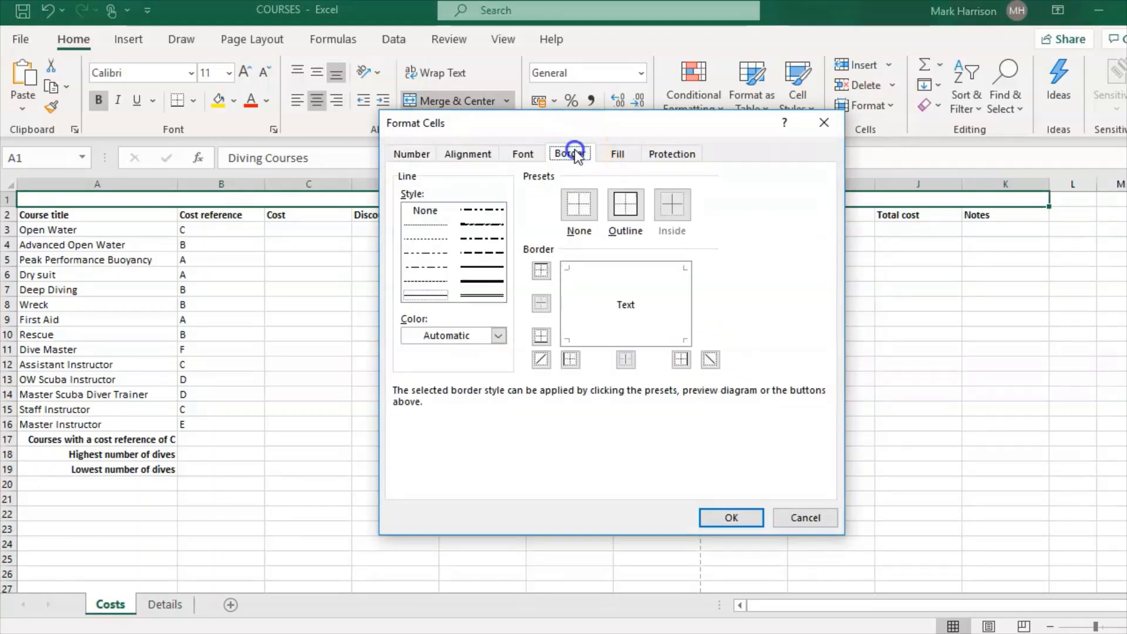
{"action": "left_click", "coordinate": [432, 223]}
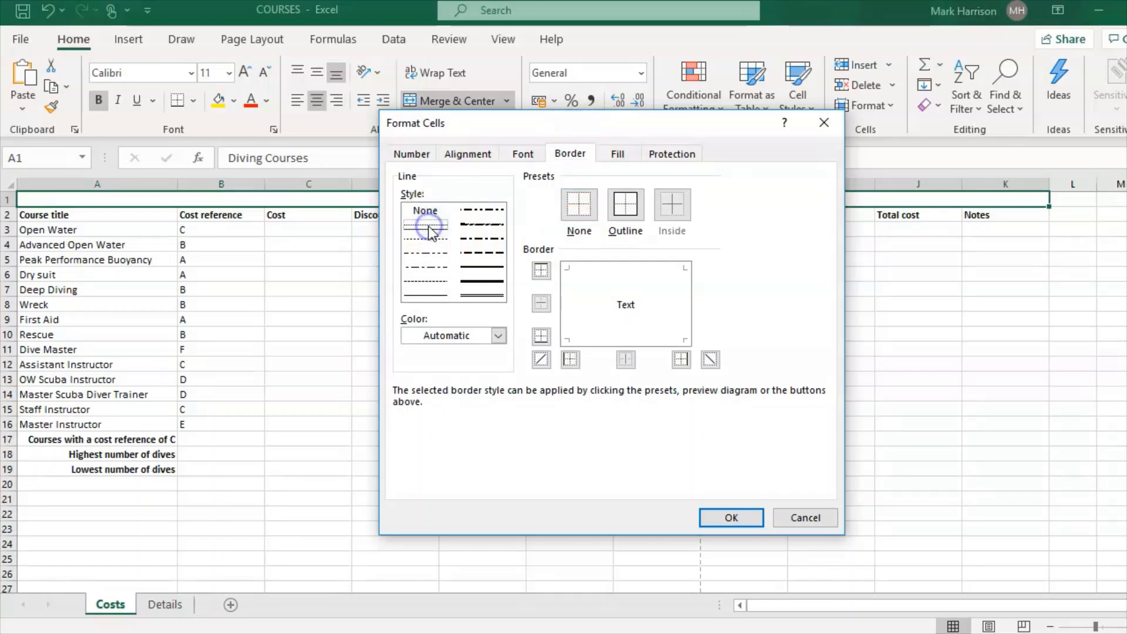
{"action": "left_click", "coordinate": [439, 224]}
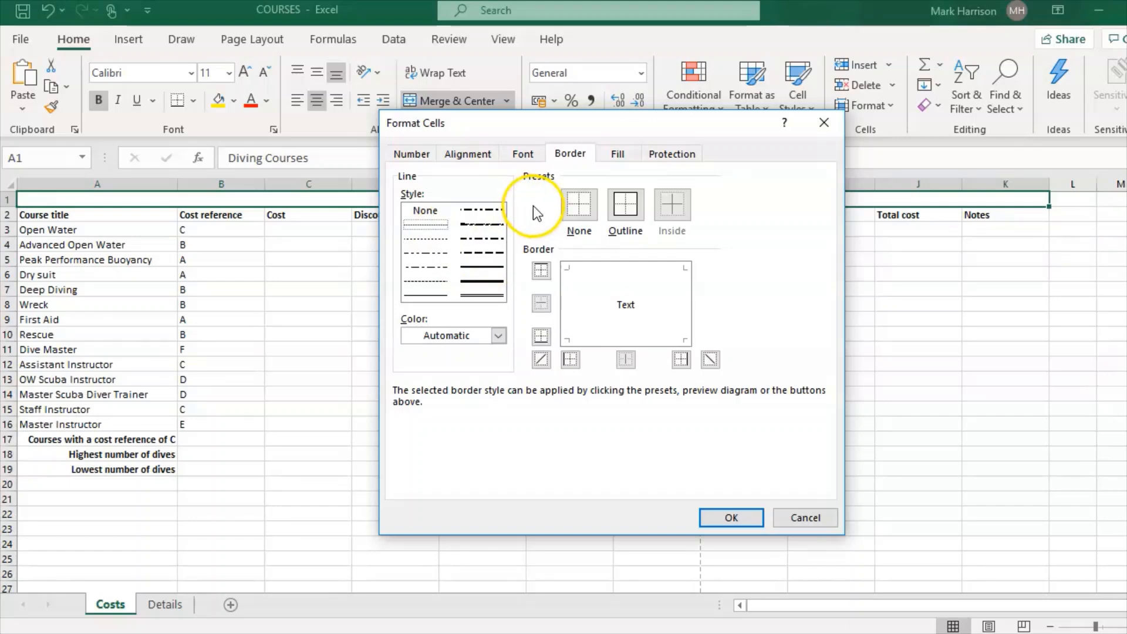
{"action": "left_click", "coordinate": [617, 213]}
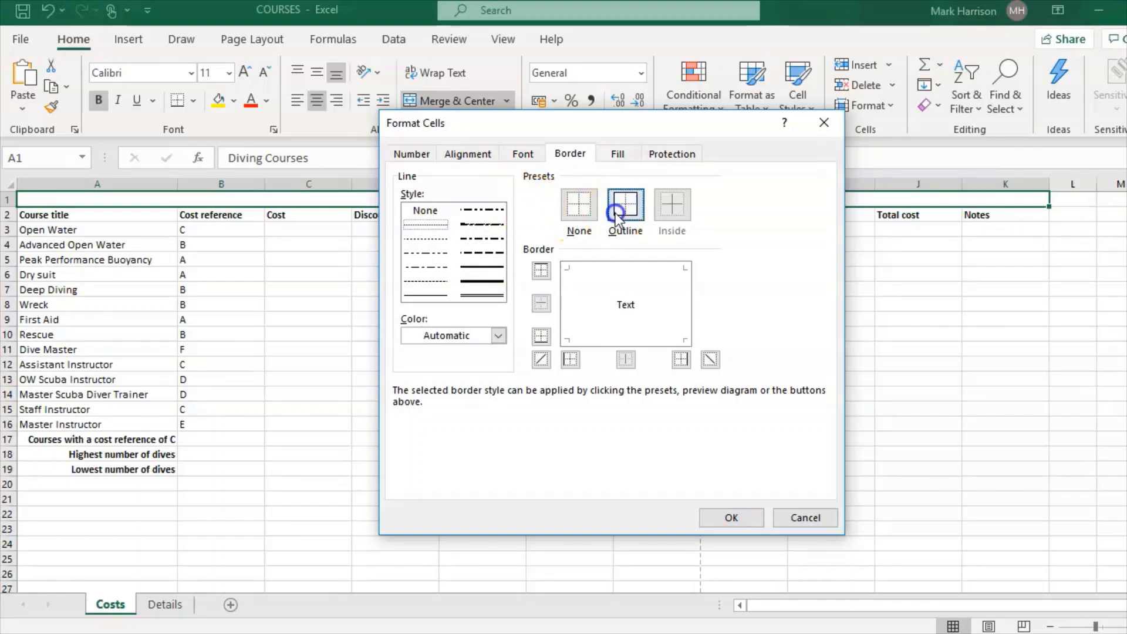
{"action": "left_click", "coordinate": [435, 230]}
{"action": "left_click", "coordinate": [730, 516]}
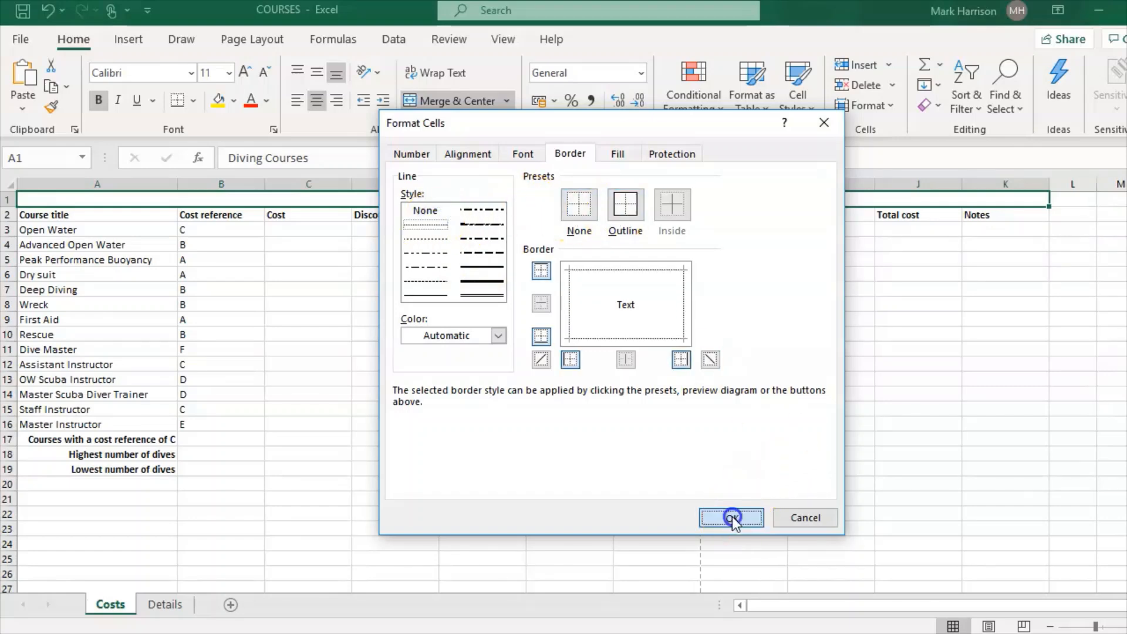
{"action": "left_click", "coordinate": [393, 352]}
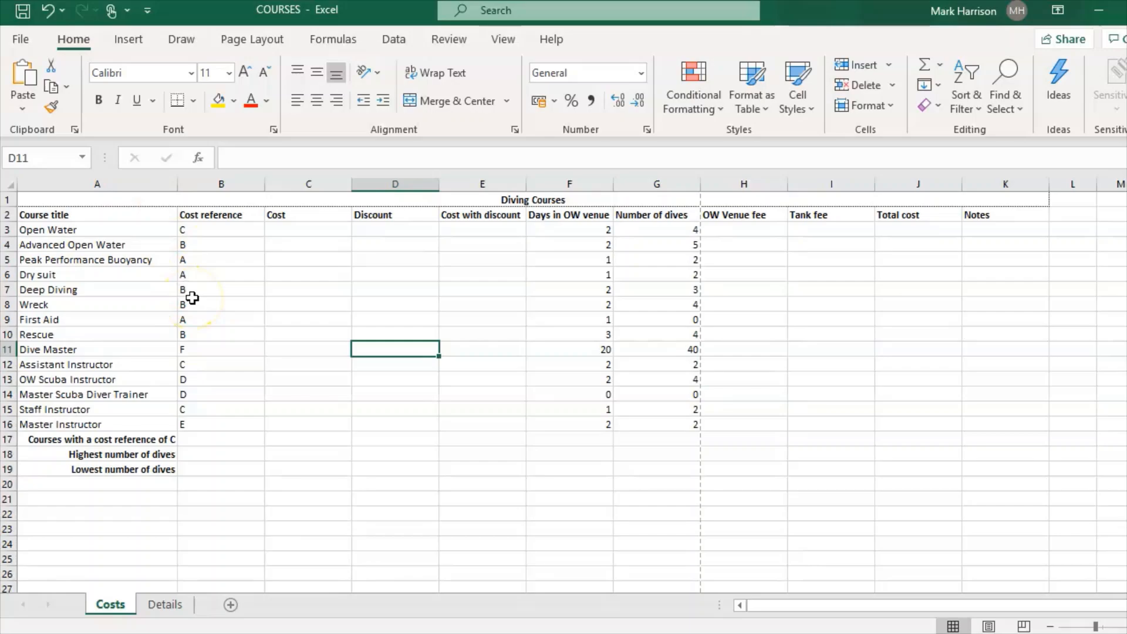
Step: Check the heading format in Task B1a of the exam paper, then set the "Diving Courses" heading to size 22 and auto-fit row 1's height
{"action": "left_click", "coordinate": [531, 633]}
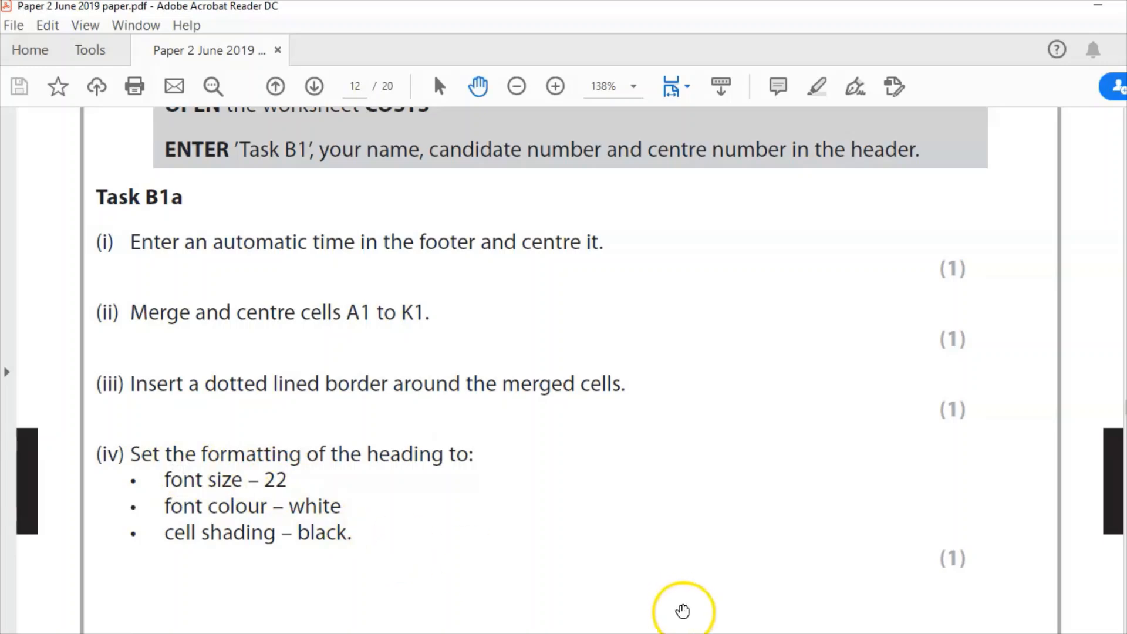
{"action": "left_click", "coordinate": [581, 633]}
{"action": "left_click", "coordinate": [699, 603]}
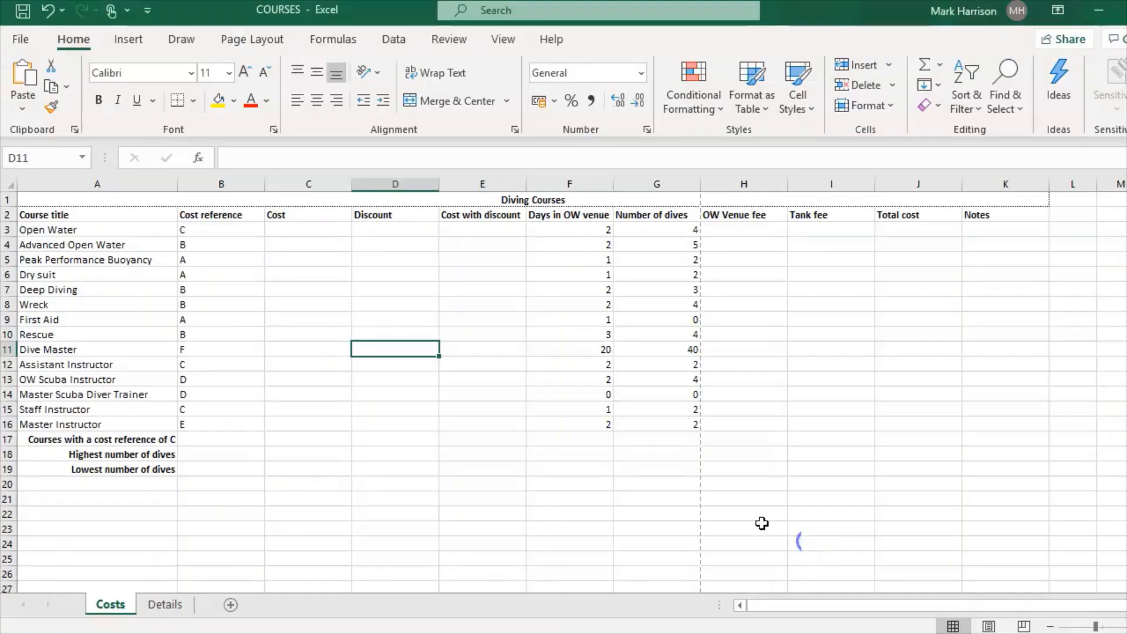
{"action": "left_click", "coordinate": [81, 202]}
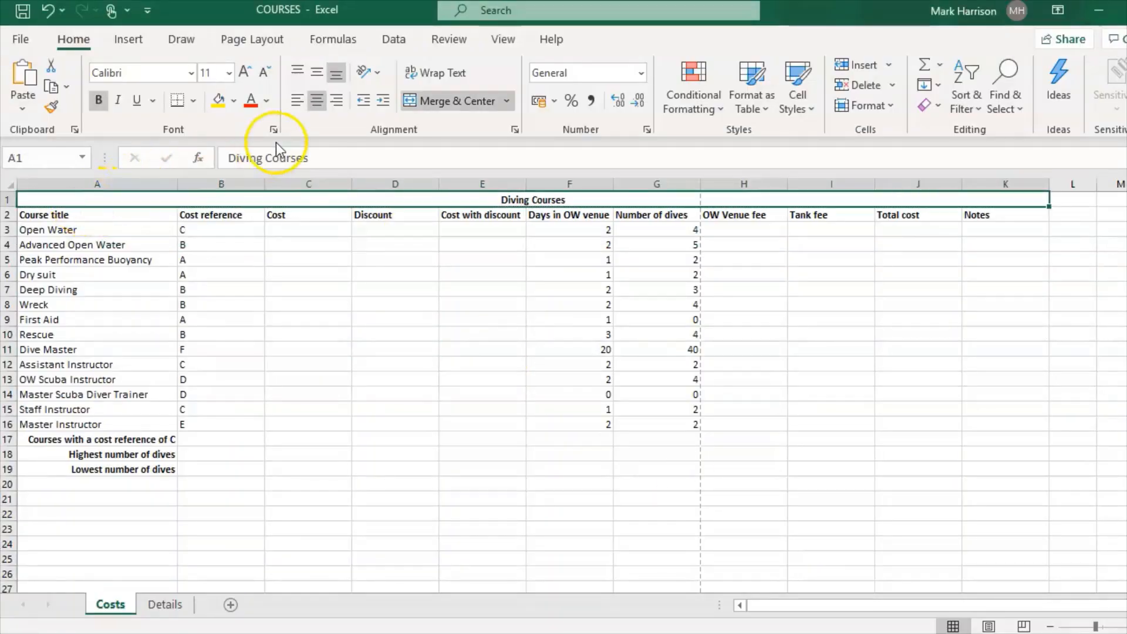
{"action": "left_click", "coordinate": [231, 73]}
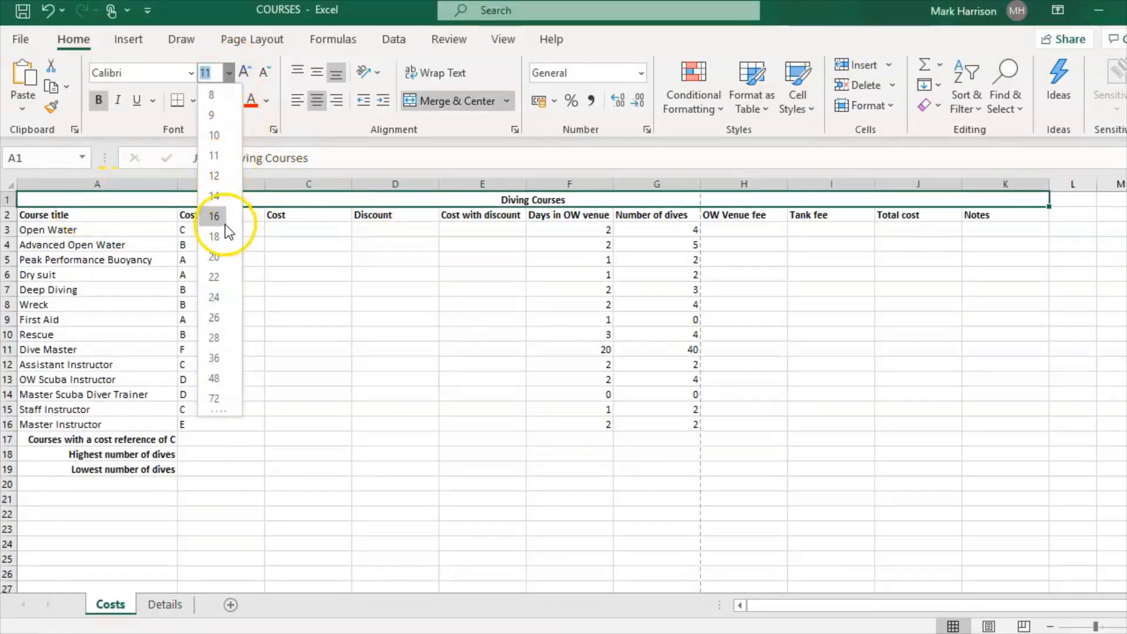
{"action": "left_click", "coordinate": [217, 274]}
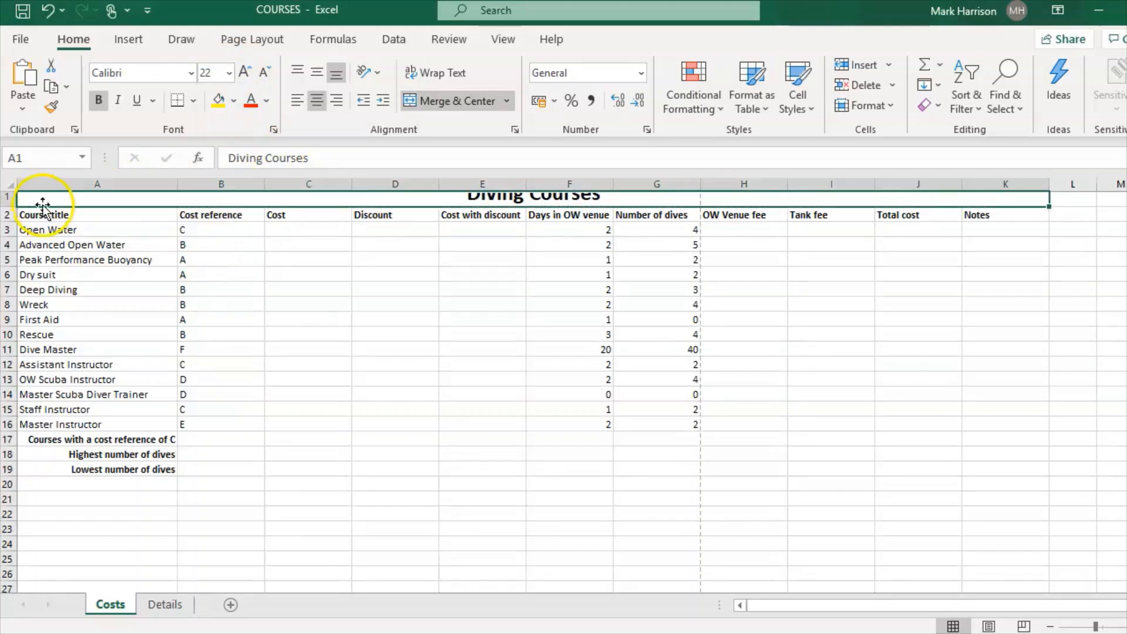
{"action": "double_click", "coordinate": [11, 207]}
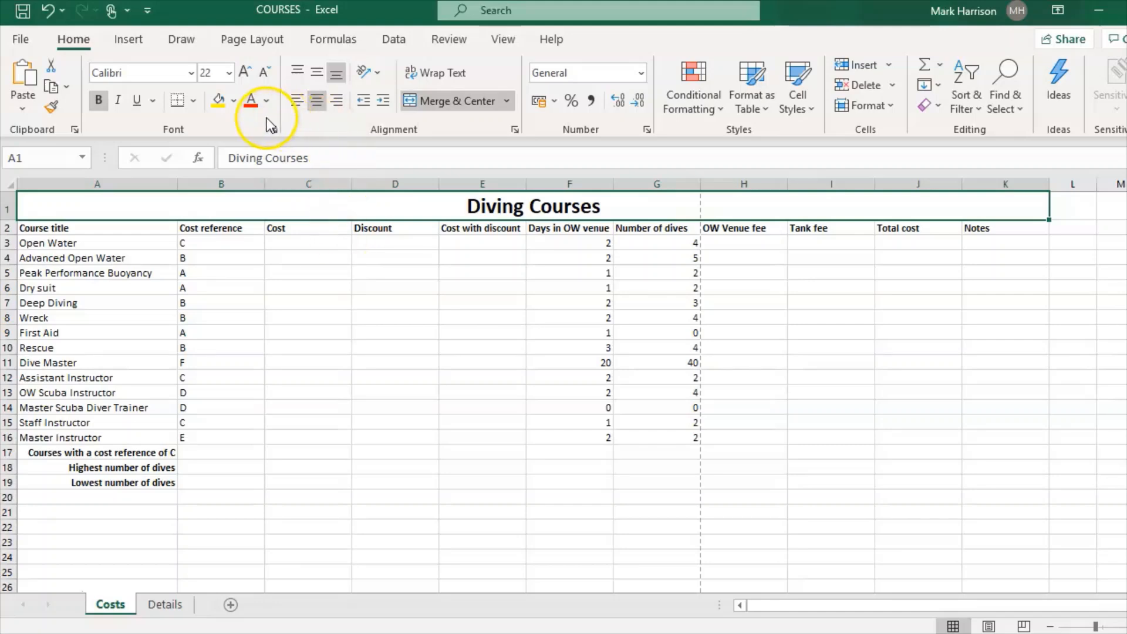
Step: Shade the merged "Diving Courses" heading cell black and make its text white
{"action": "left_click", "coordinate": [234, 101]}
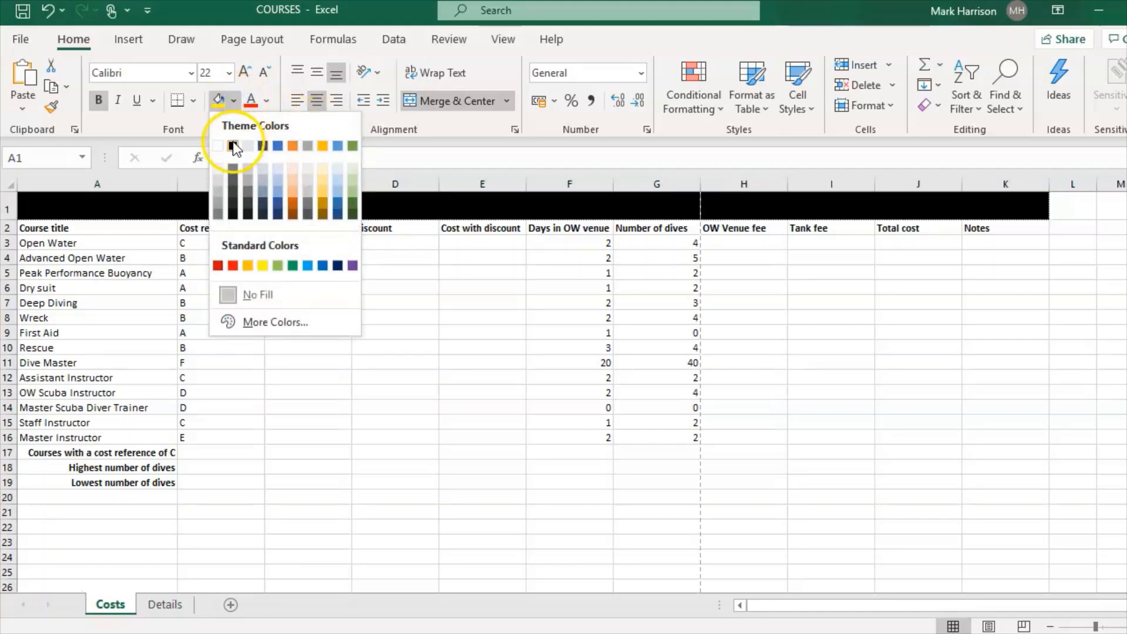
{"action": "left_click", "coordinate": [232, 145]}
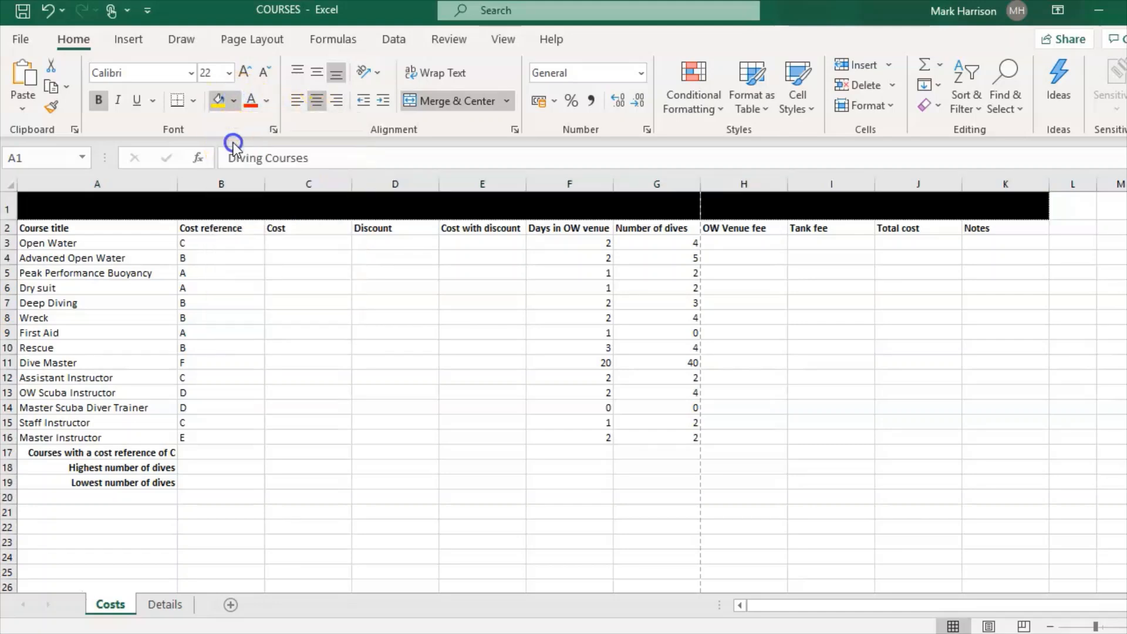
{"action": "left_click", "coordinate": [266, 102]}
{"action": "left_click", "coordinate": [249, 168]}
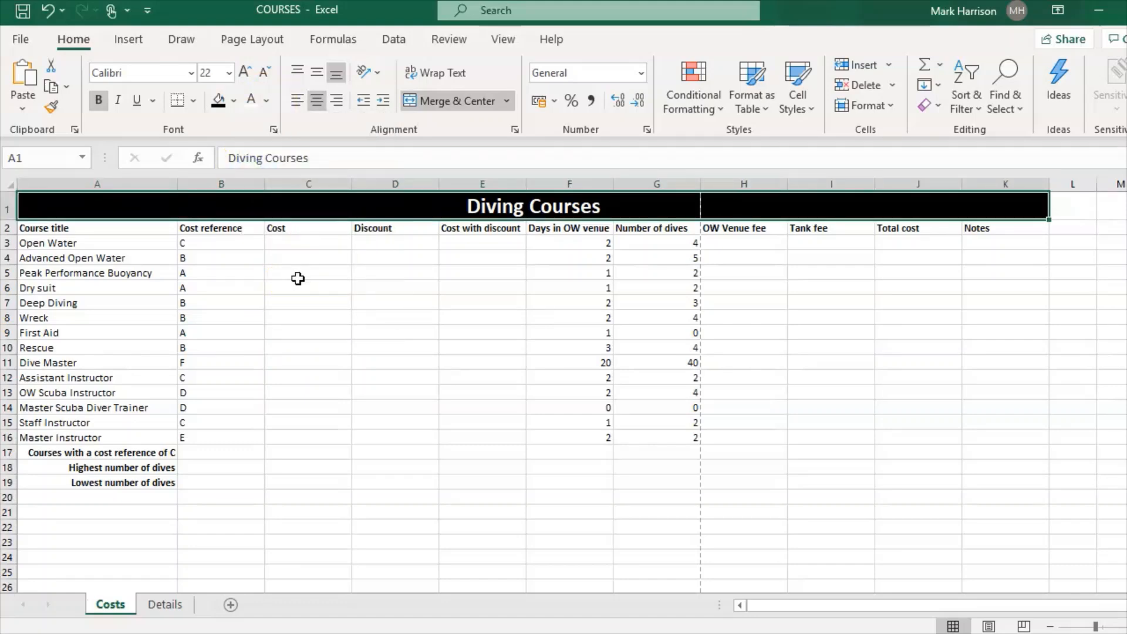
Step: Read the Task B1b instructions in the exam paper, then return to the Costs sheet and review the Open Water row's empty cost cells
{"action": "right_click", "coordinate": [50, 605]}
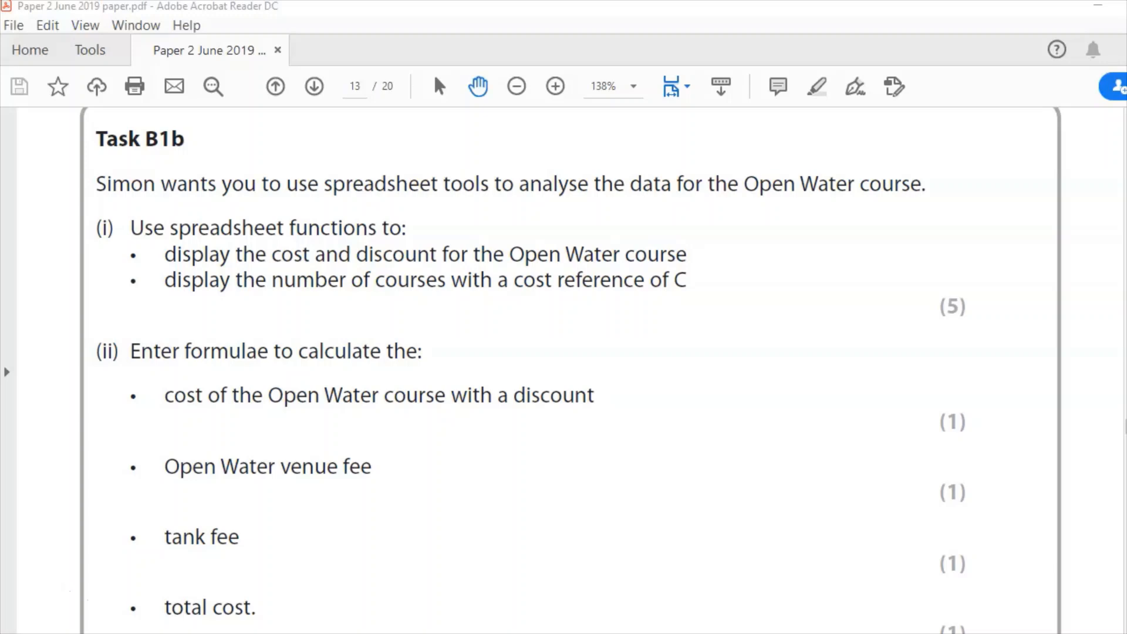
{"action": "key", "text": "alt+Tab"}
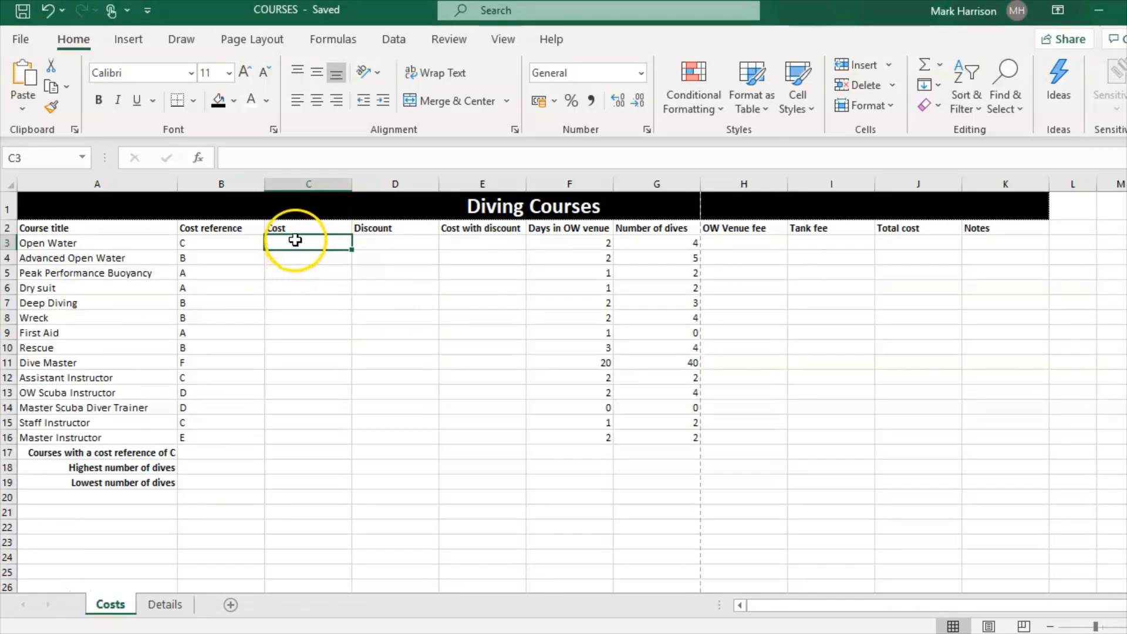
{"action": "left_click_drag", "start_coordinate": [291, 241], "coordinate": [395, 265]}
{"action": "left_click", "coordinate": [460, 239]}
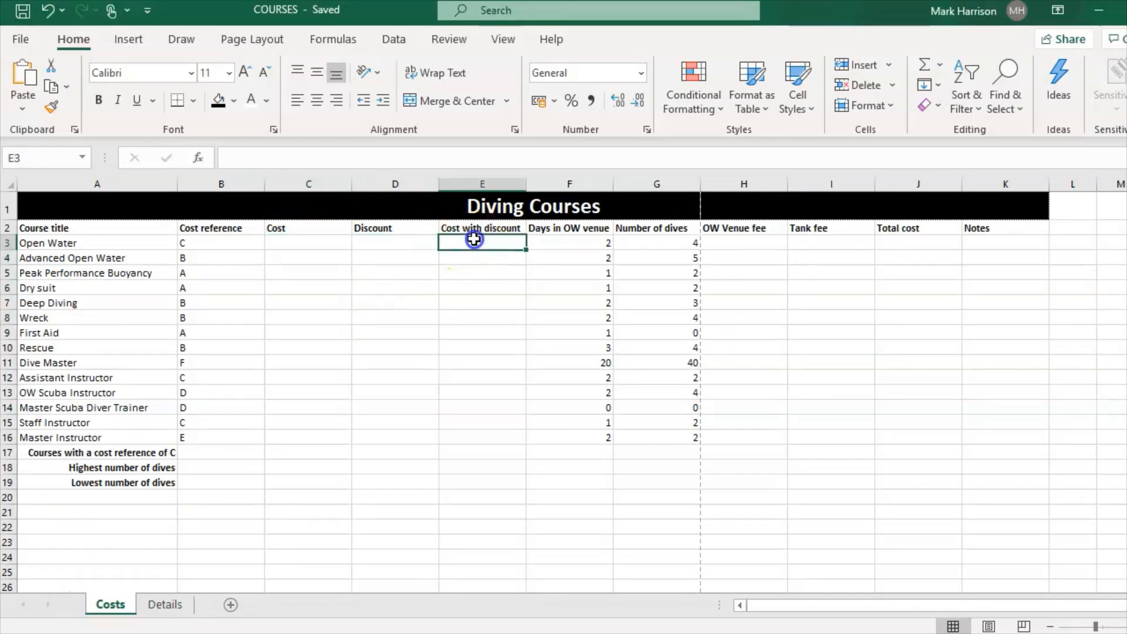
Step: Start a VLOOKUP formula in cell C3 of the Costs sheet with cost reference B3 as the lookup value
{"action": "left_click", "coordinate": [311, 242]}
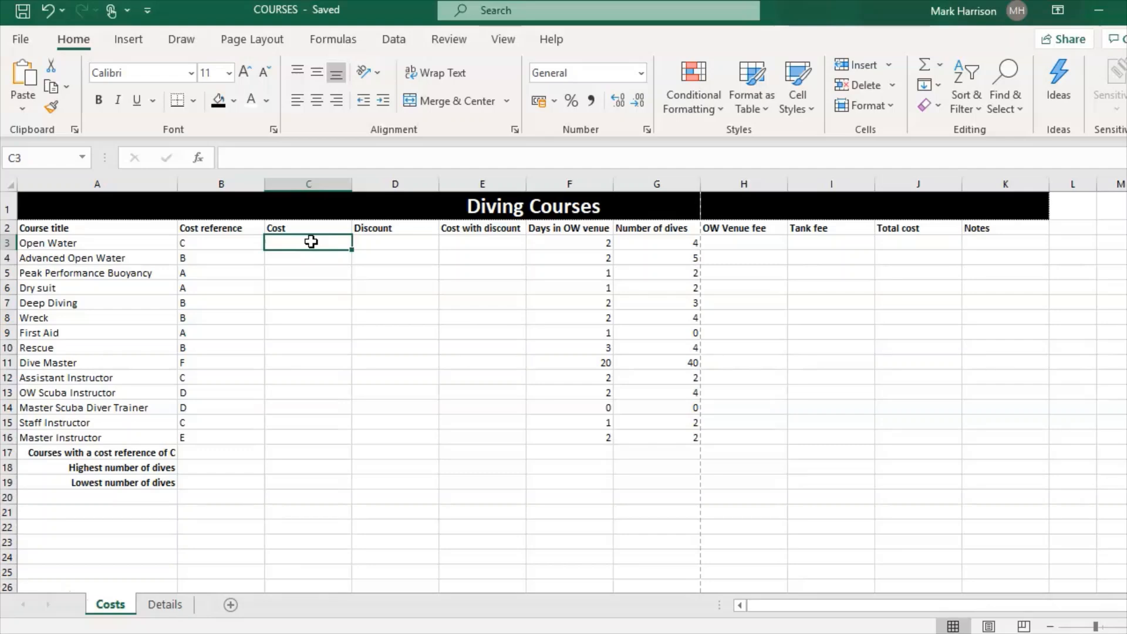
{"action": "double_click", "coordinate": [299, 238]}
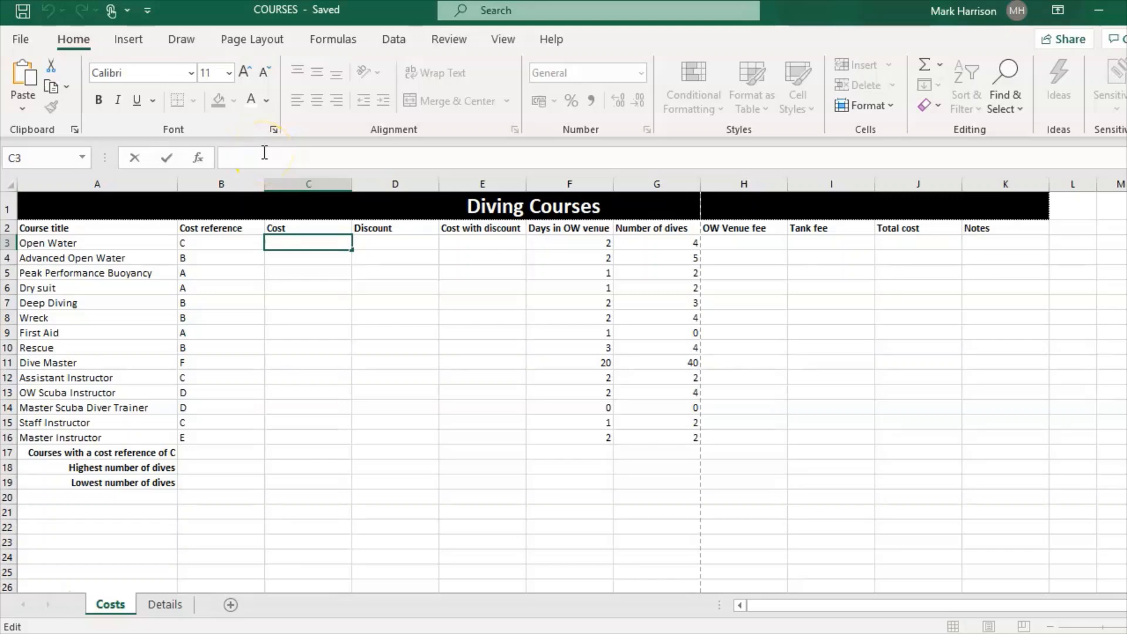
{"action": "type", "text": "=vlook"}
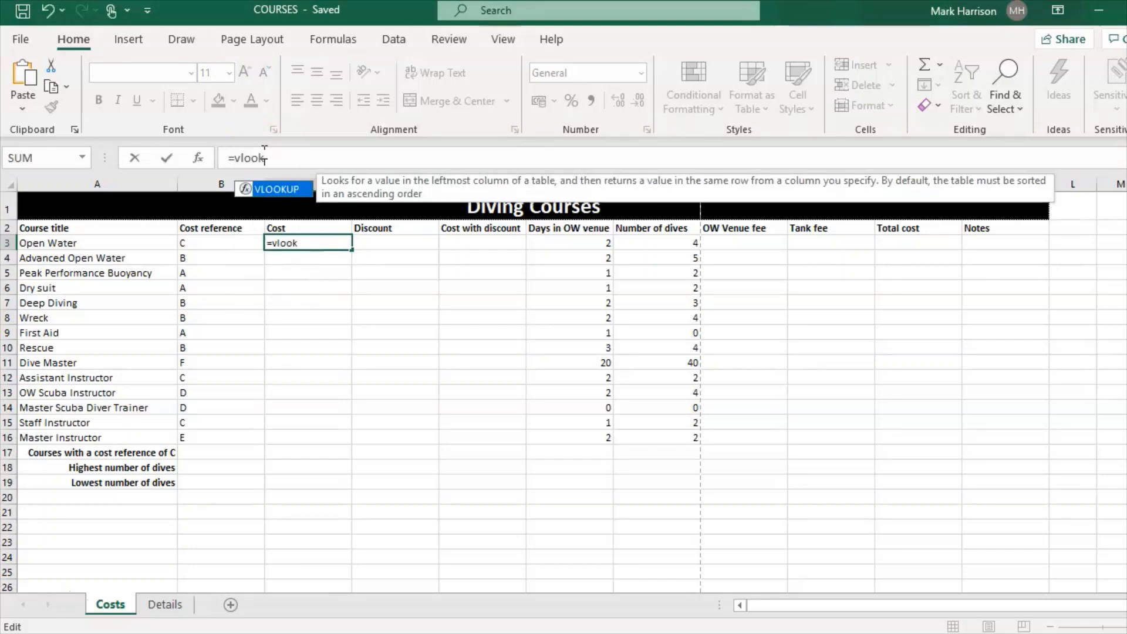
{"action": "type", "text": "up"}
{"action": "double_click", "coordinate": [273, 185]}
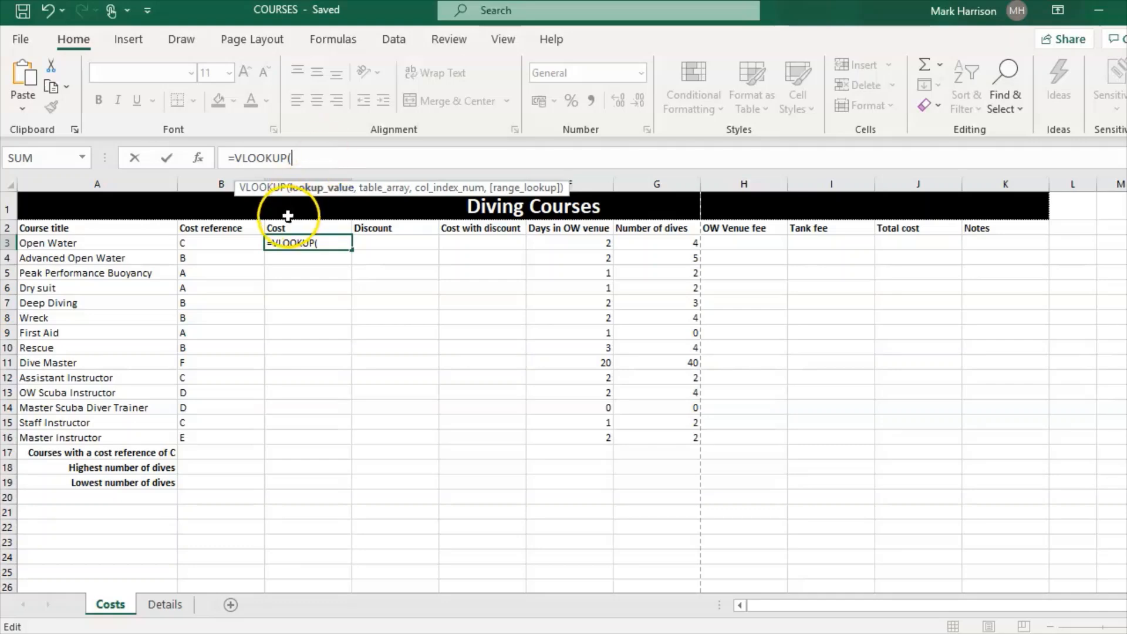
{"action": "left_click", "coordinate": [233, 246]}
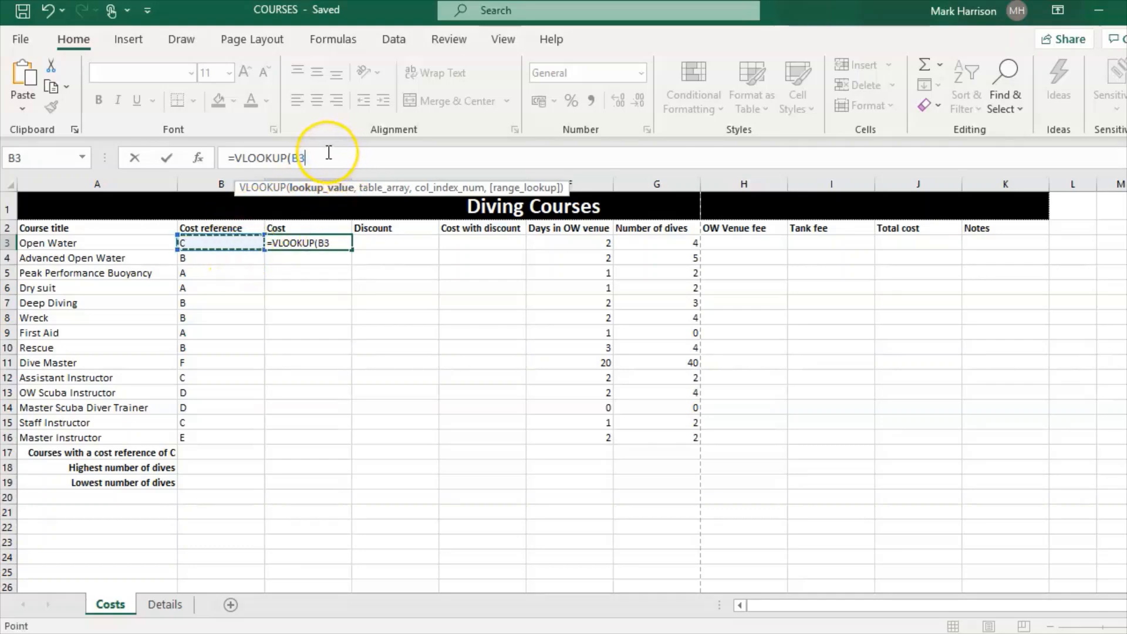
{"action": "type", "text": ","}
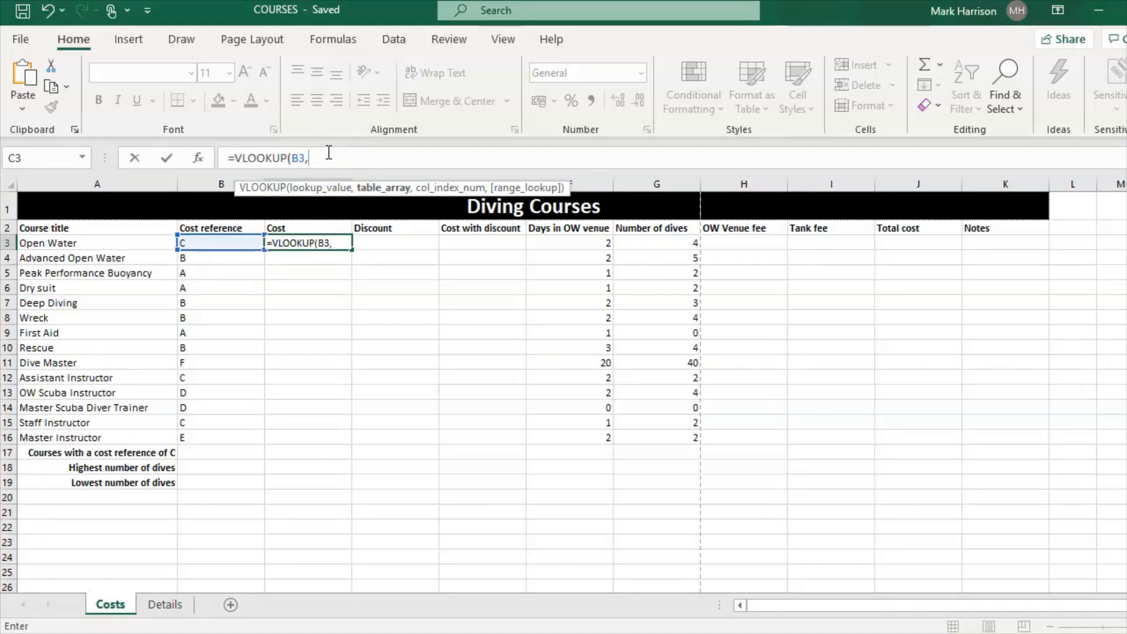
Step: Complete the C3 VLOOKUP with table range A2:B7 on the Details sheet, column index 2 and FALSE for an exact match
{"action": "left_click", "coordinate": [167, 605]}
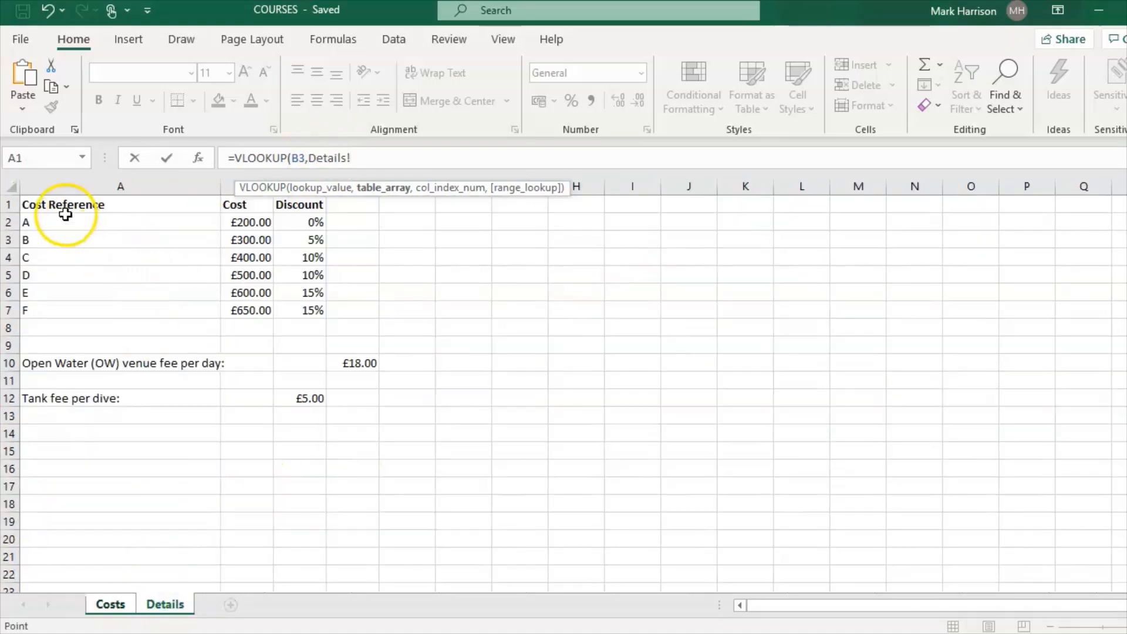
{"action": "left_click", "coordinate": [150, 226]}
{"action": "left_click_drag", "start_coordinate": [150, 226], "coordinate": [218, 249]}
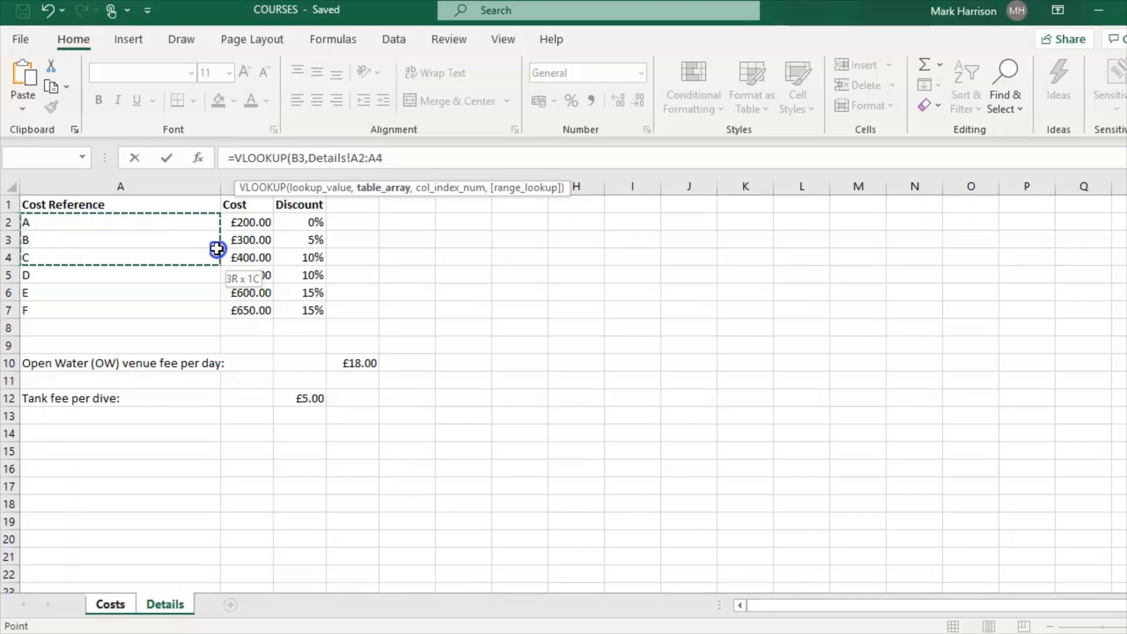
{"action": "left_click_drag", "start_coordinate": [217, 249], "coordinate": [263, 310]}
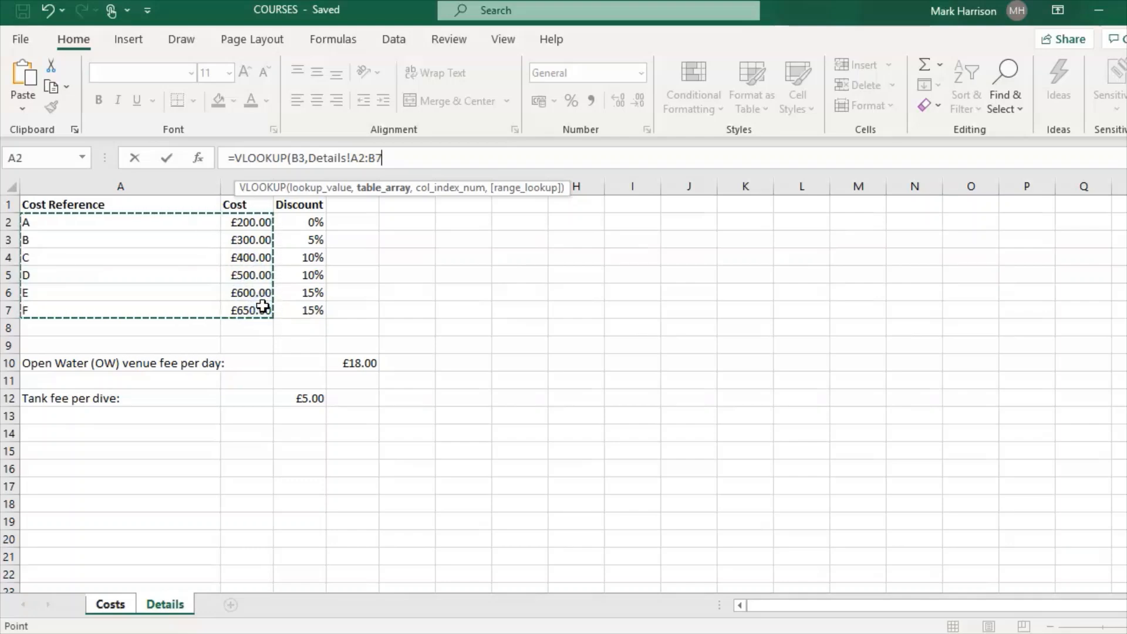
{"action": "type", "text": ",2"}
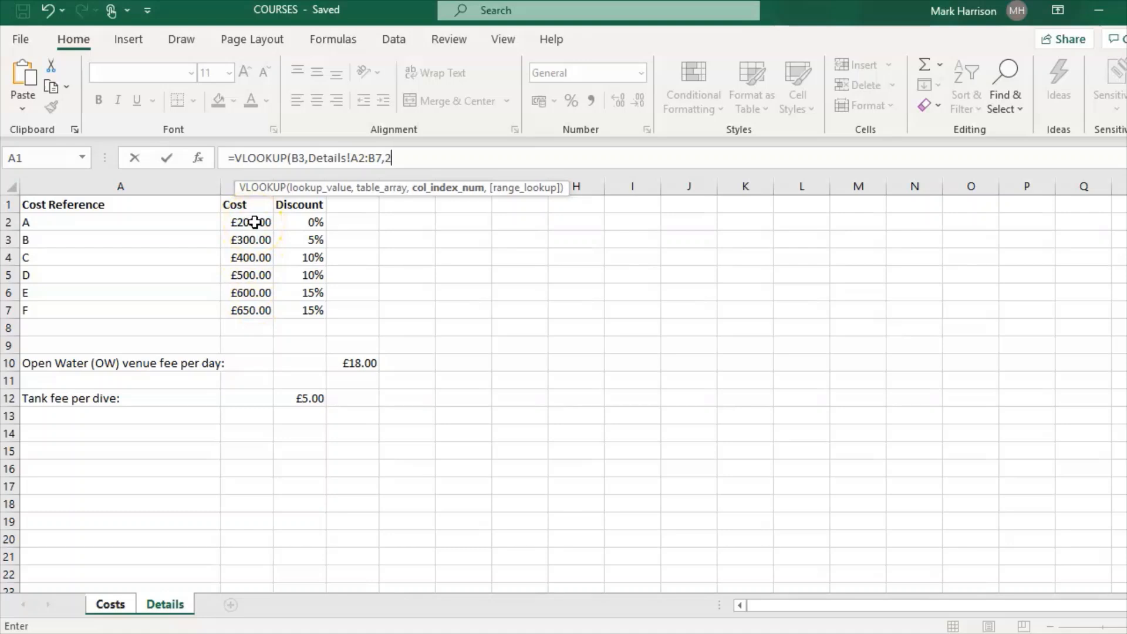
{"action": "type", "text": ","}
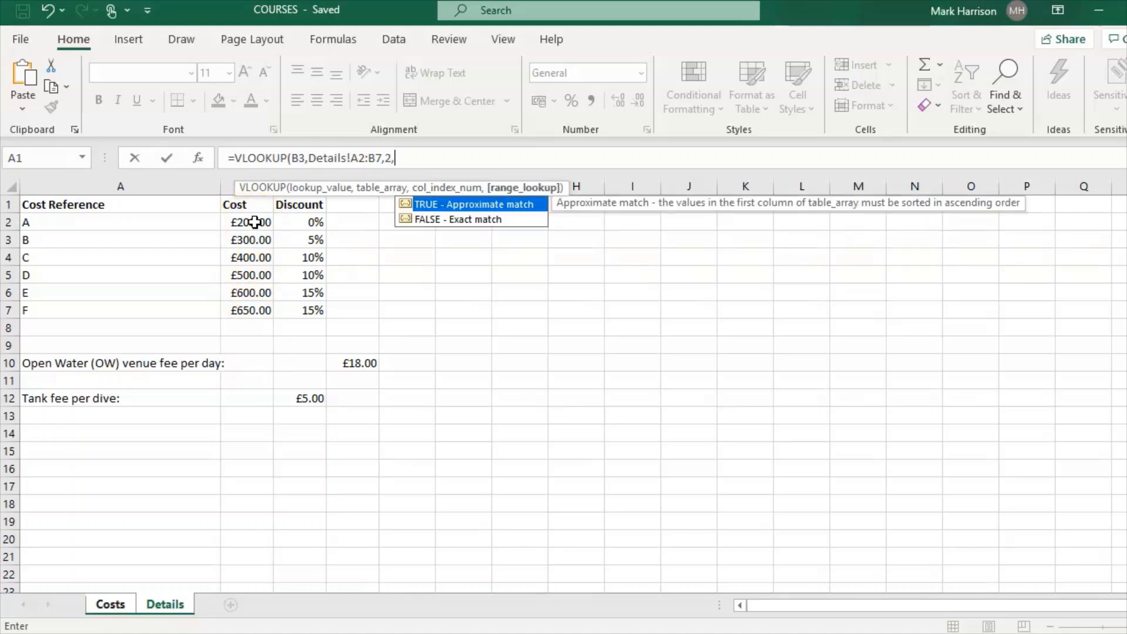
{"action": "double_click", "coordinate": [453, 221]}
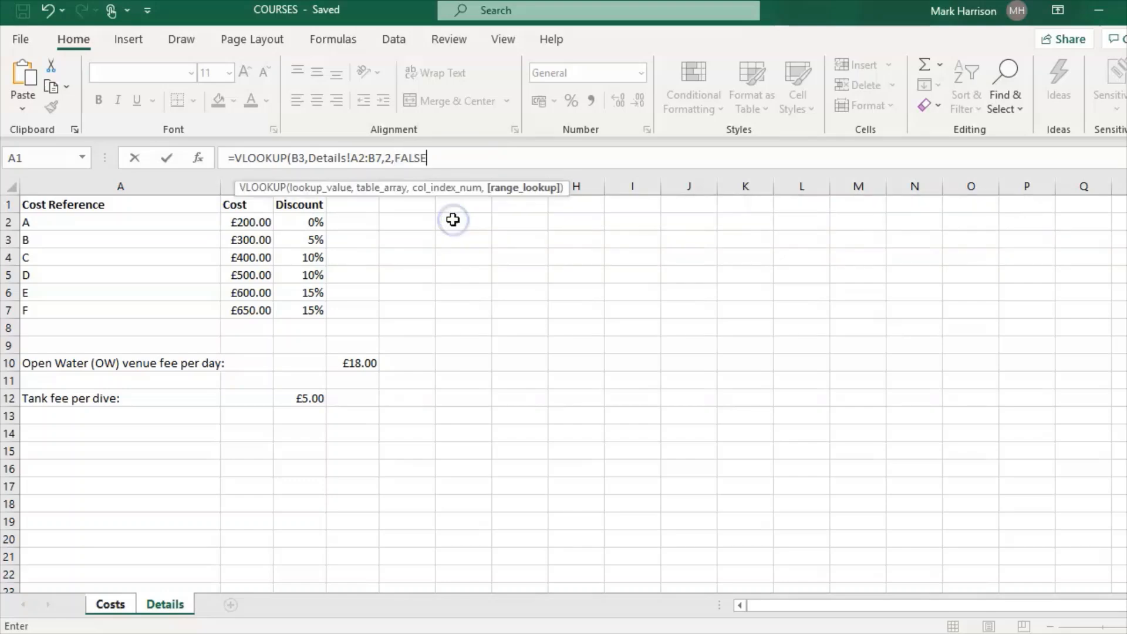
{"action": "type", "text": ")"}
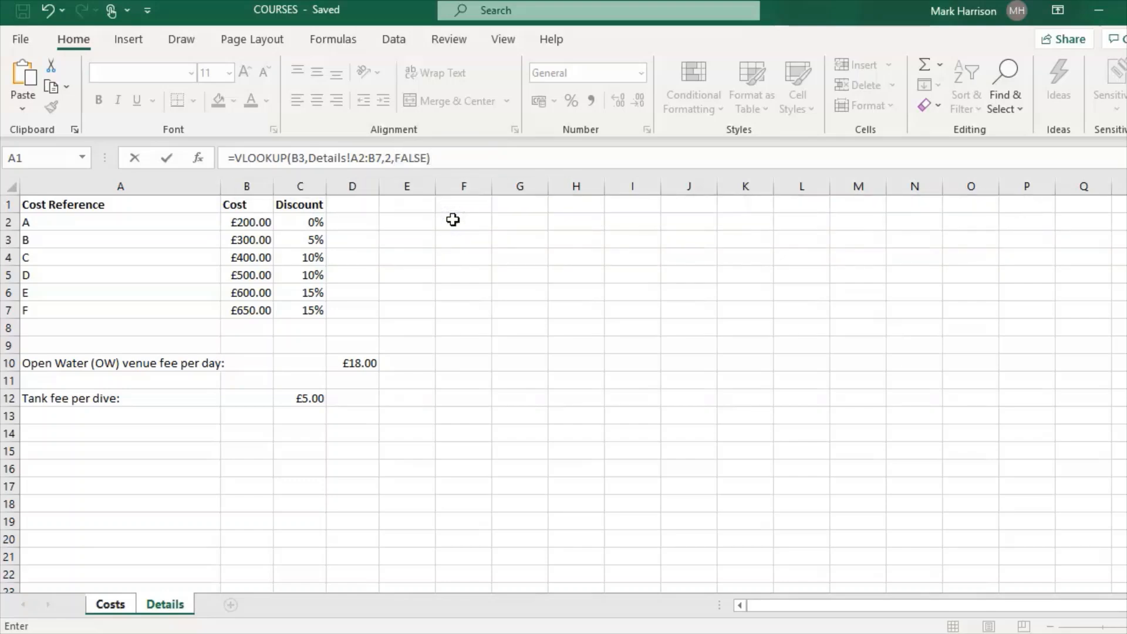
{"action": "key", "text": "Return"}
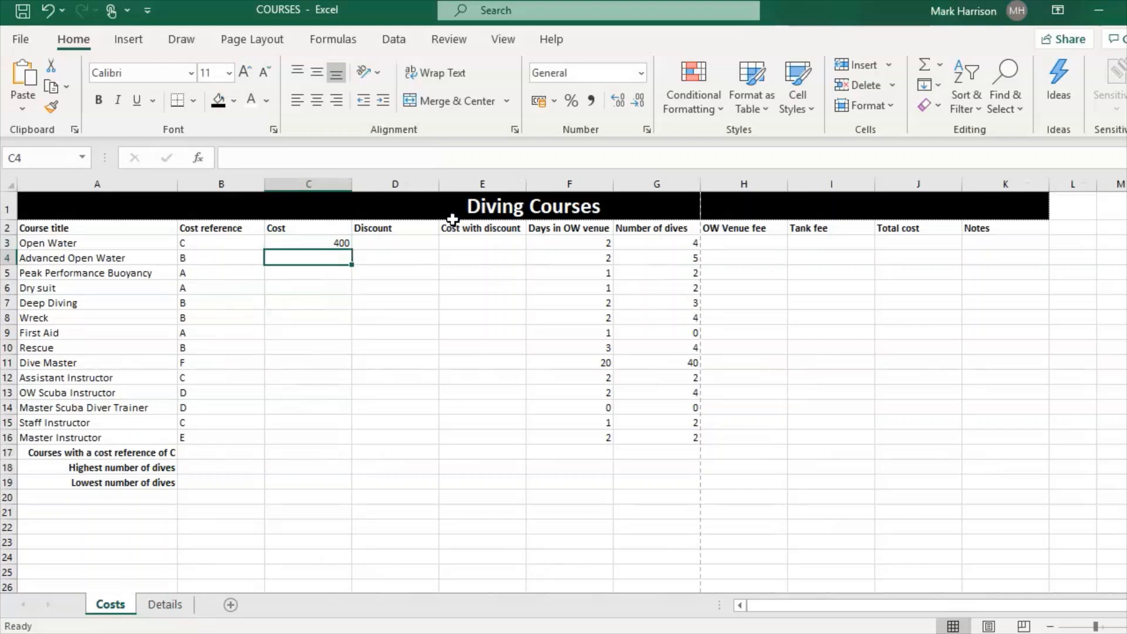
Step: Compare the Open Water cost in C3 with the entry for cost reference C on the Details sheet, then return to Costs
{"action": "left_click", "coordinate": [338, 243]}
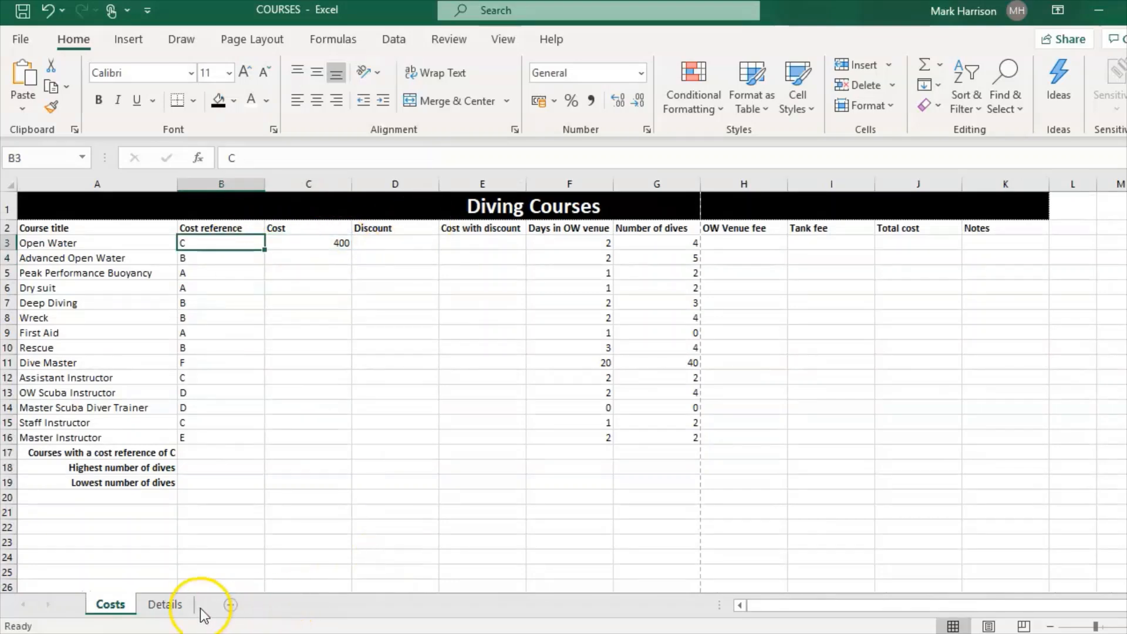
{"action": "left_click", "coordinate": [175, 606]}
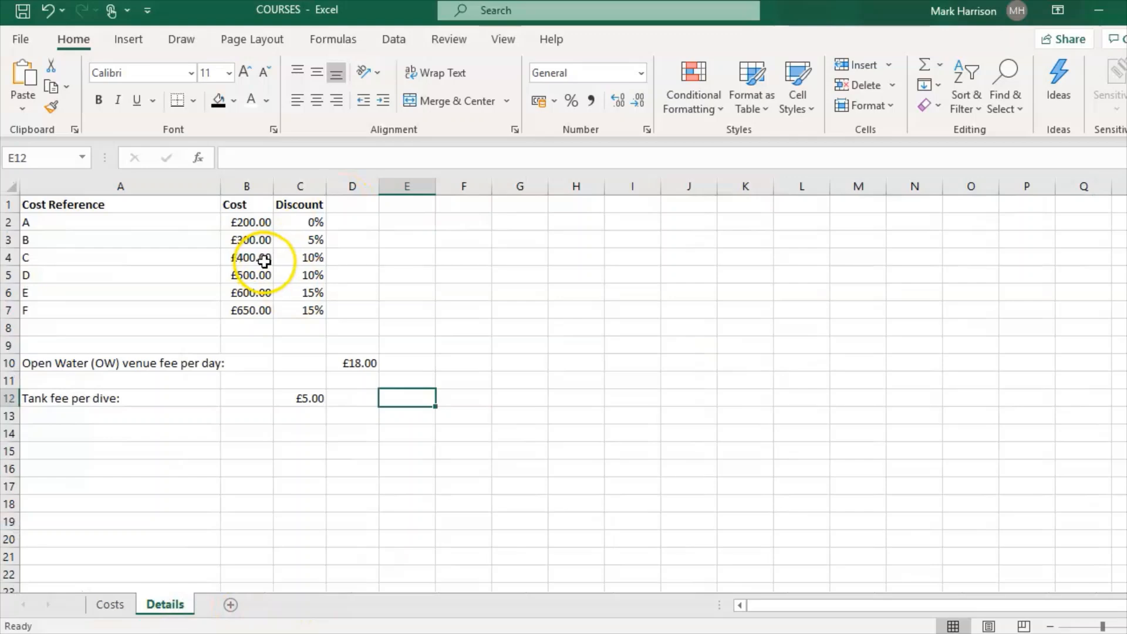
{"action": "left_click", "coordinate": [299, 257]}
{"action": "left_click", "coordinate": [111, 606]}
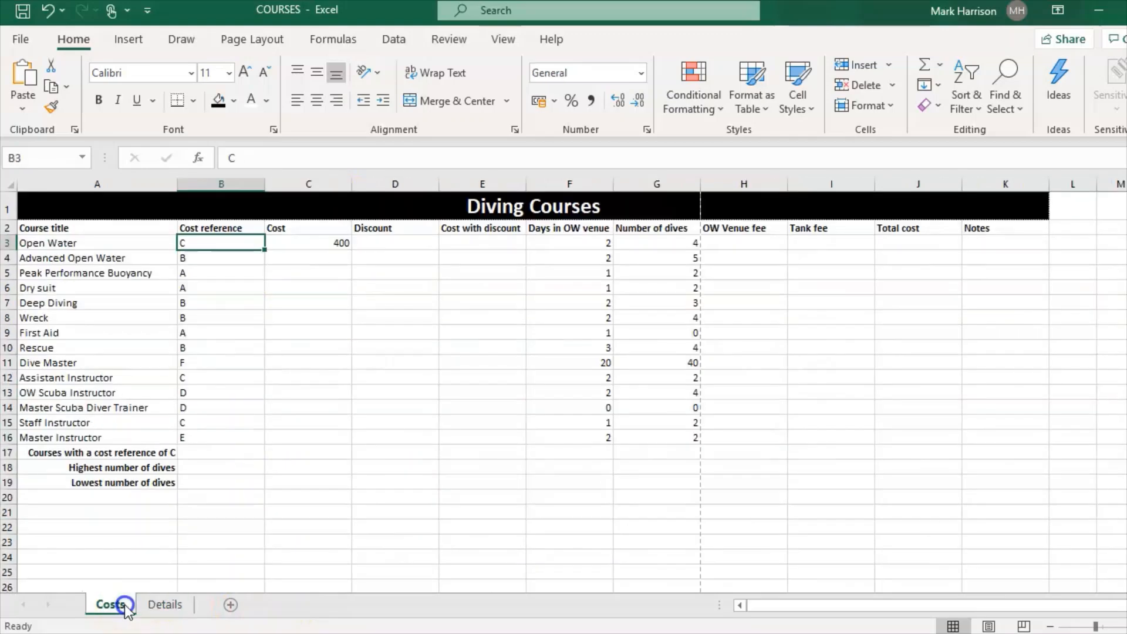
Step: Make the table range in the C3 VLOOKUP absolute as Details!$A$2:$B$7
{"action": "left_click", "coordinate": [323, 241]}
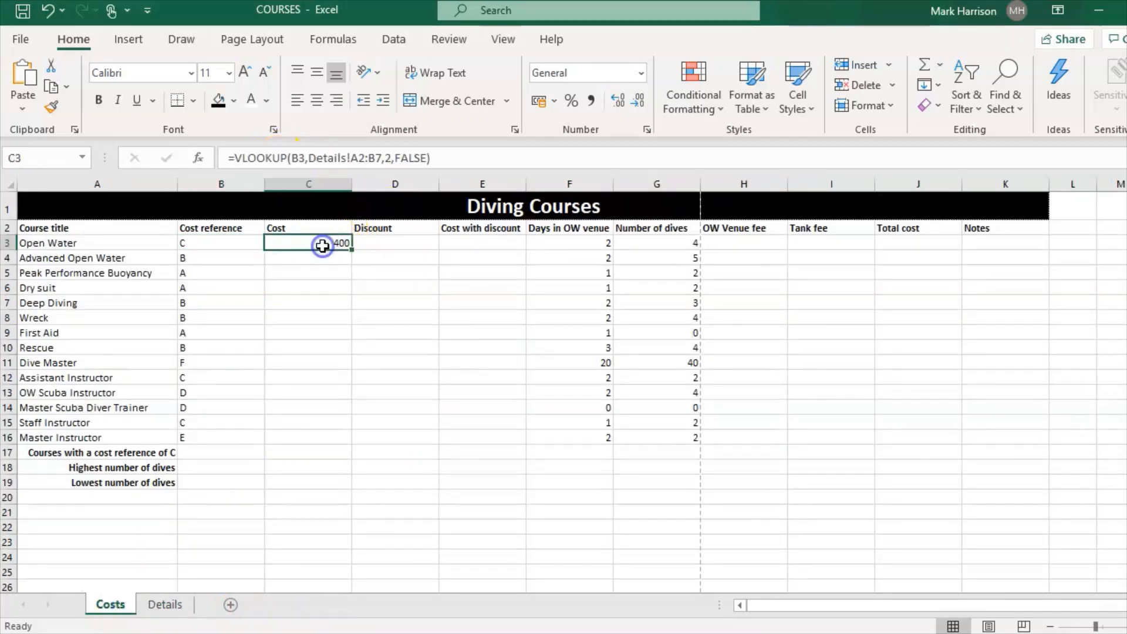
{"action": "left_click", "coordinate": [352, 157]}
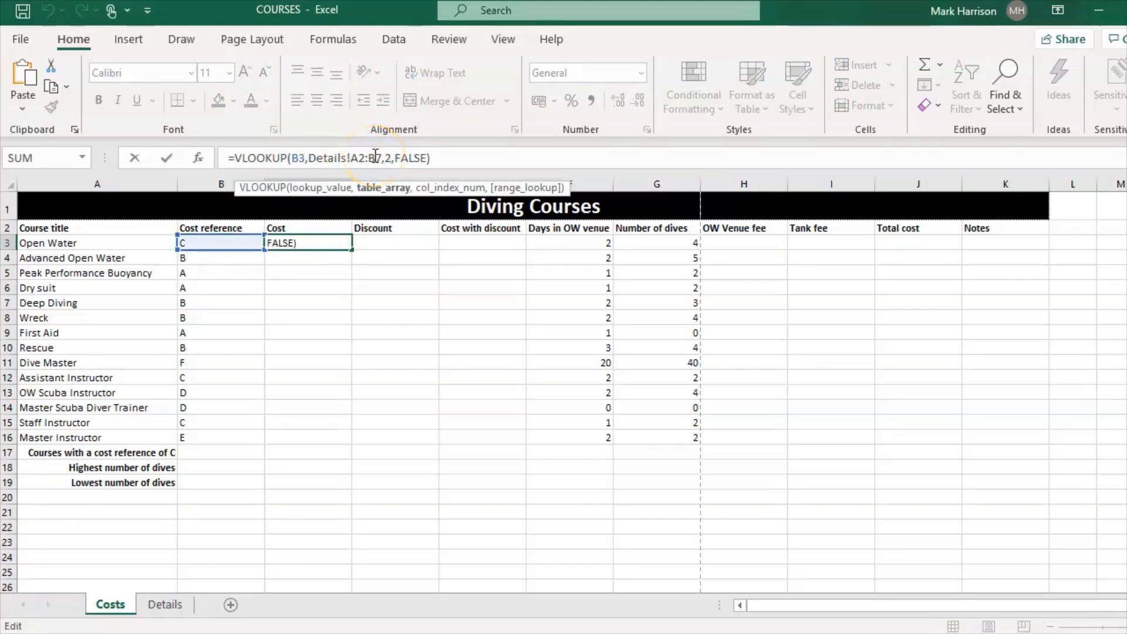
{"action": "type", "text": "$A"}
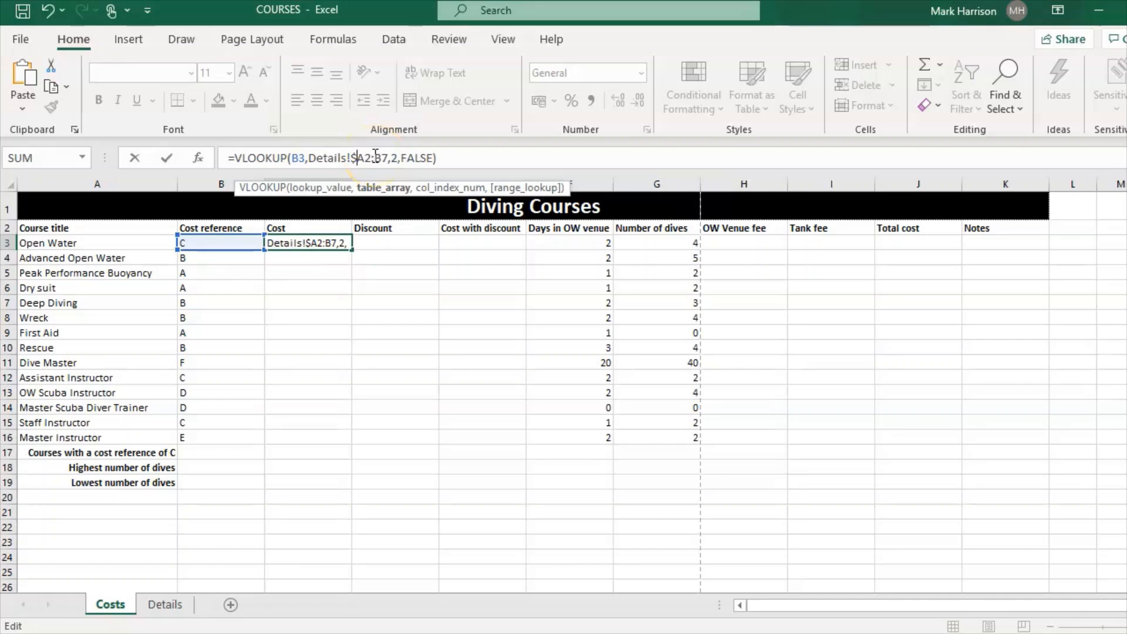
{"action": "type", "text": "$2:"}
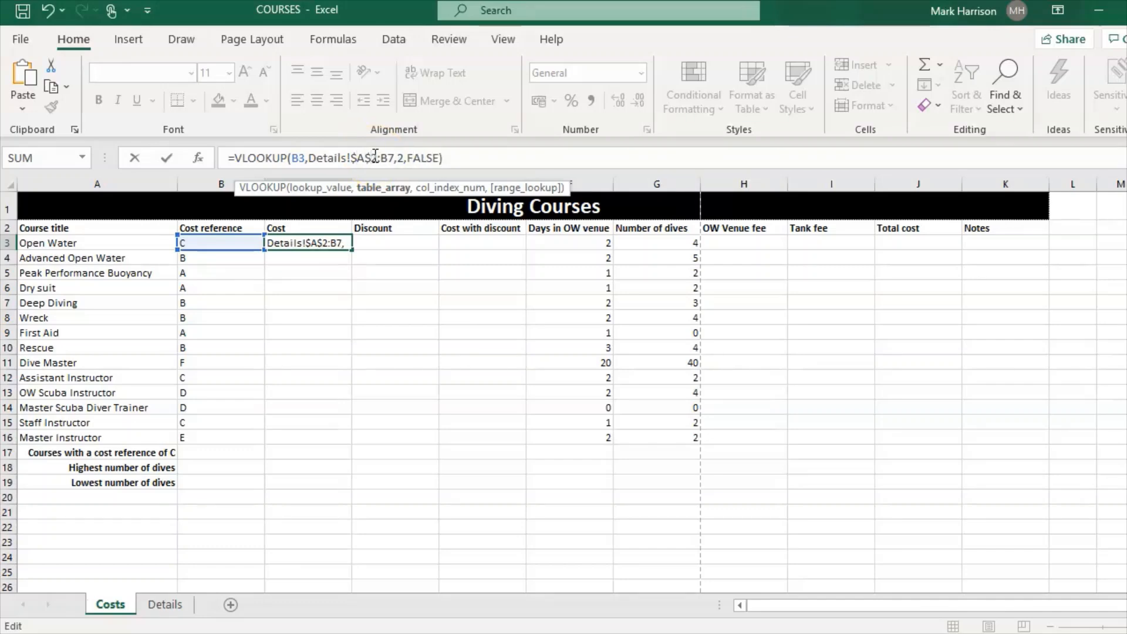
{"action": "type", "text": "$B$"}
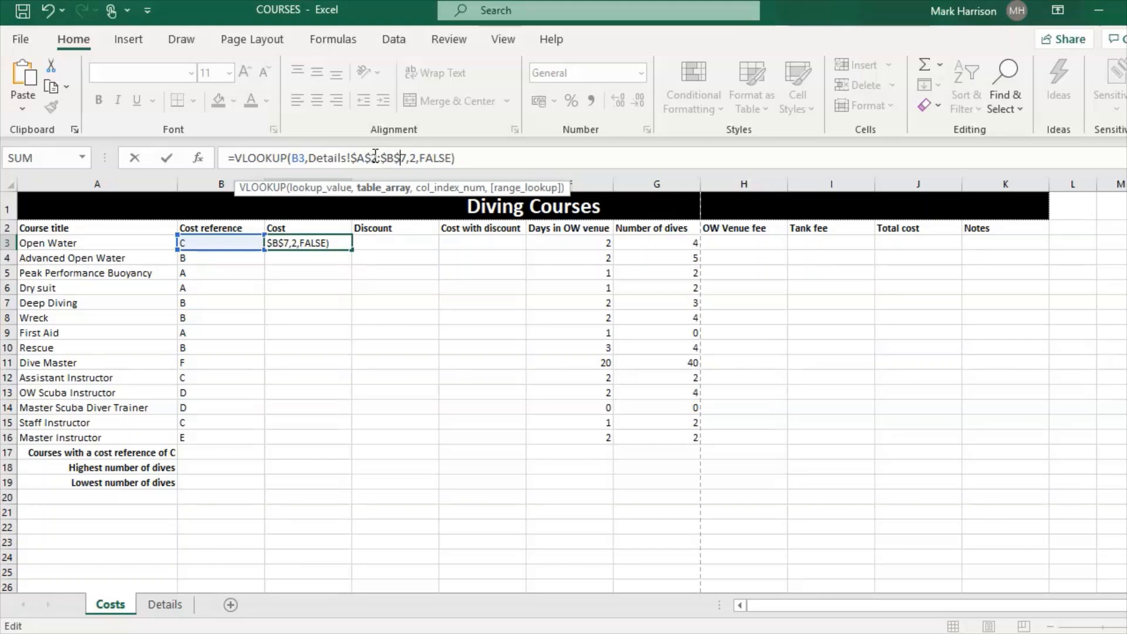
{"action": "key", "text": "Return"}
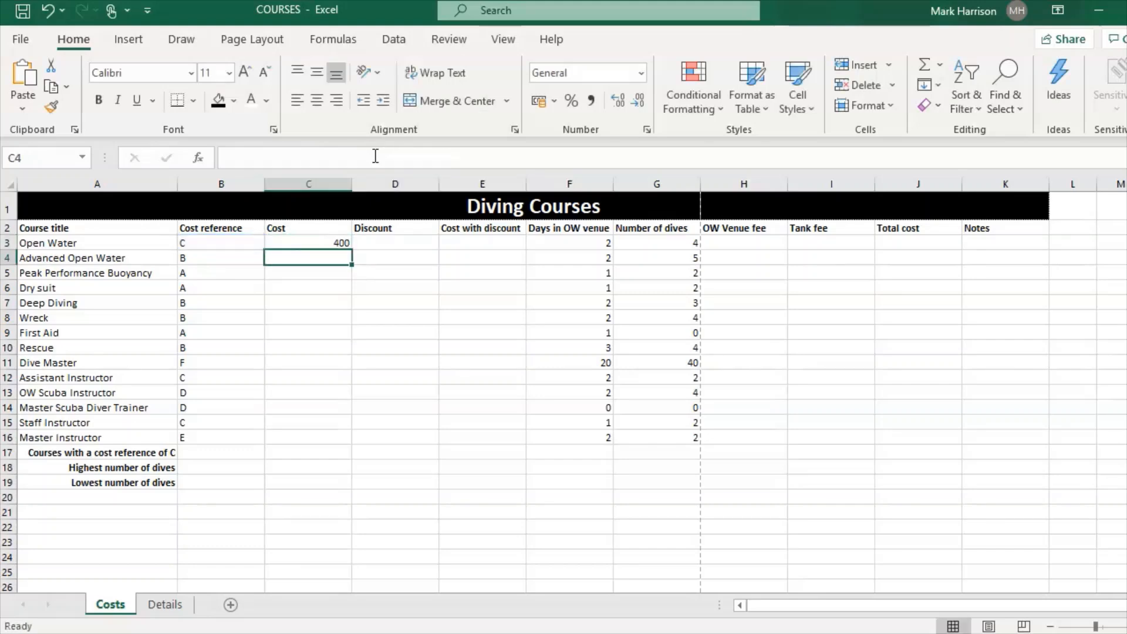
Step: Fill the VLOOKUP formula in C3 down the Cost column to C16 and inspect the copied formulas
{"action": "left_click", "coordinate": [328, 242]}
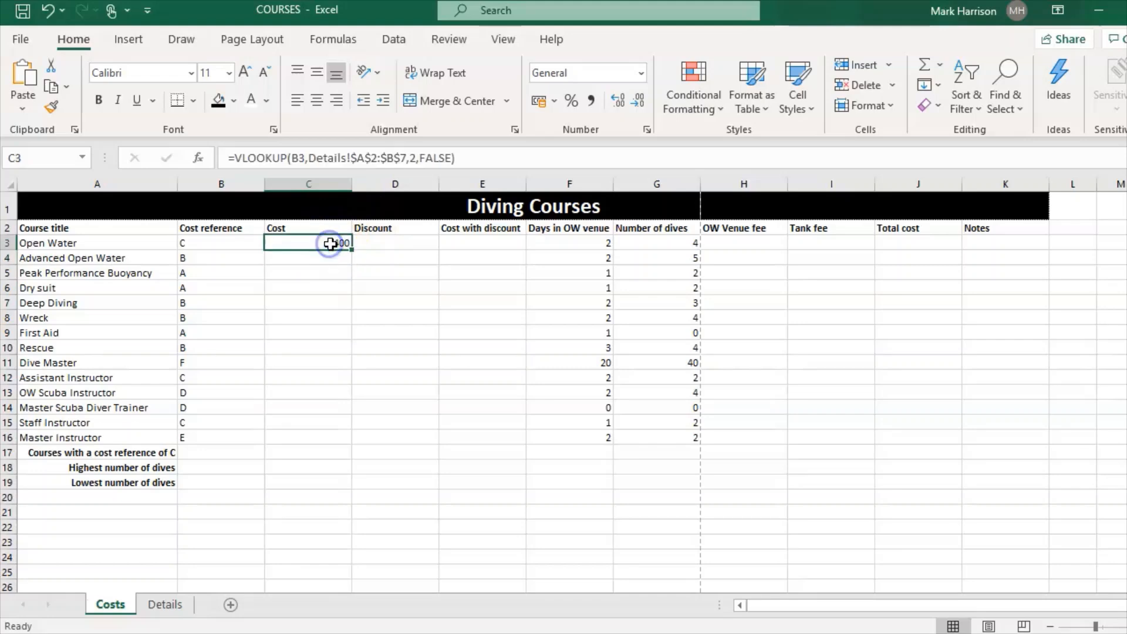
{"action": "left_click_drag", "start_coordinate": [353, 250], "coordinate": [314, 446]}
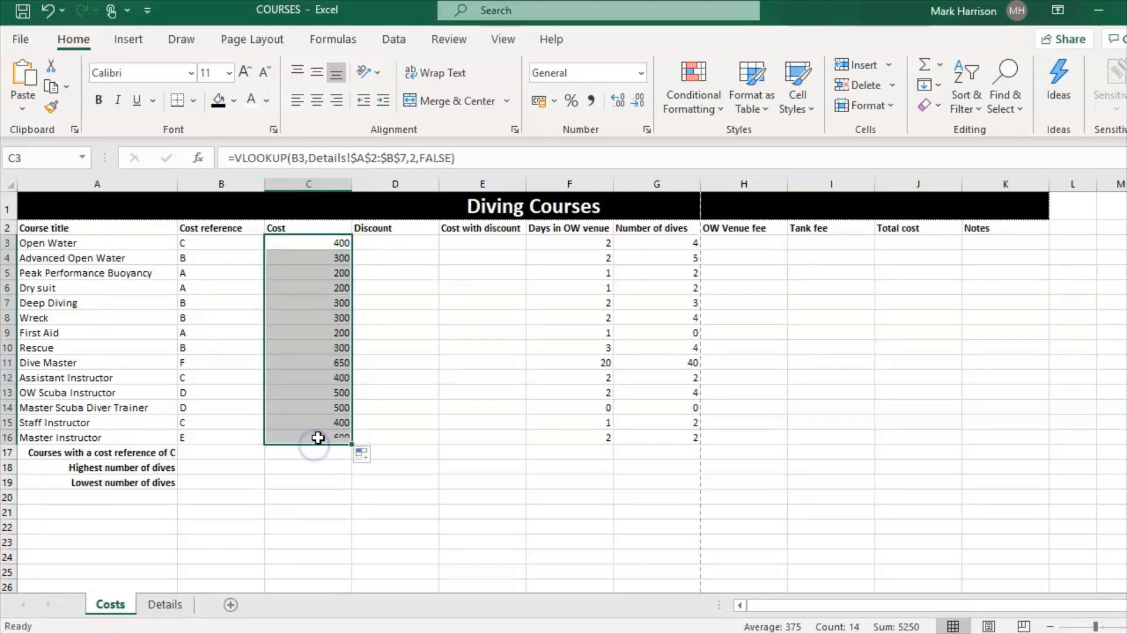
{"action": "left_click", "coordinate": [320, 408]}
{"action": "left_click", "coordinate": [326, 365]}
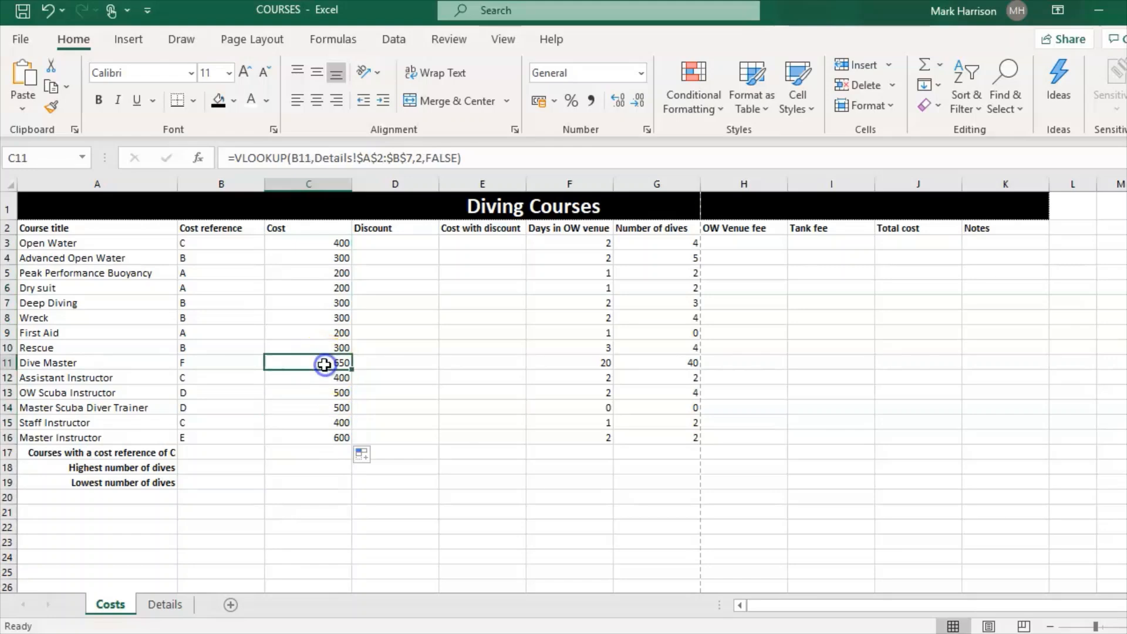
Step: Compare the Dive Master cost in C11 with the entry for cost reference F on the Details sheet, then return to Costs
{"action": "left_click", "coordinate": [187, 605]}
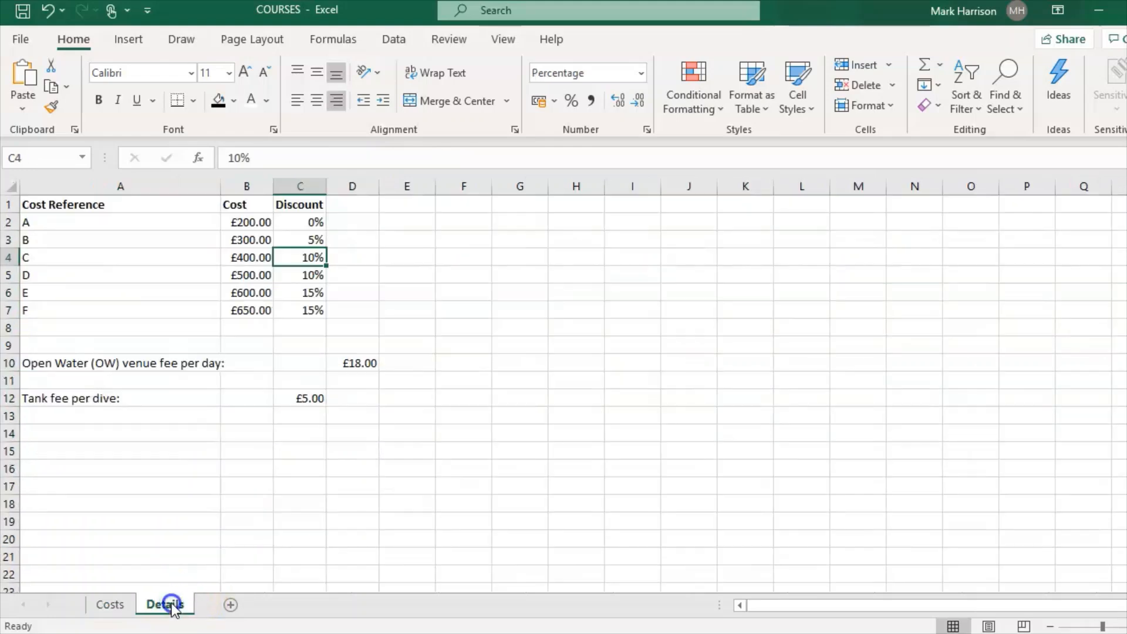
{"action": "left_click", "coordinate": [302, 309]}
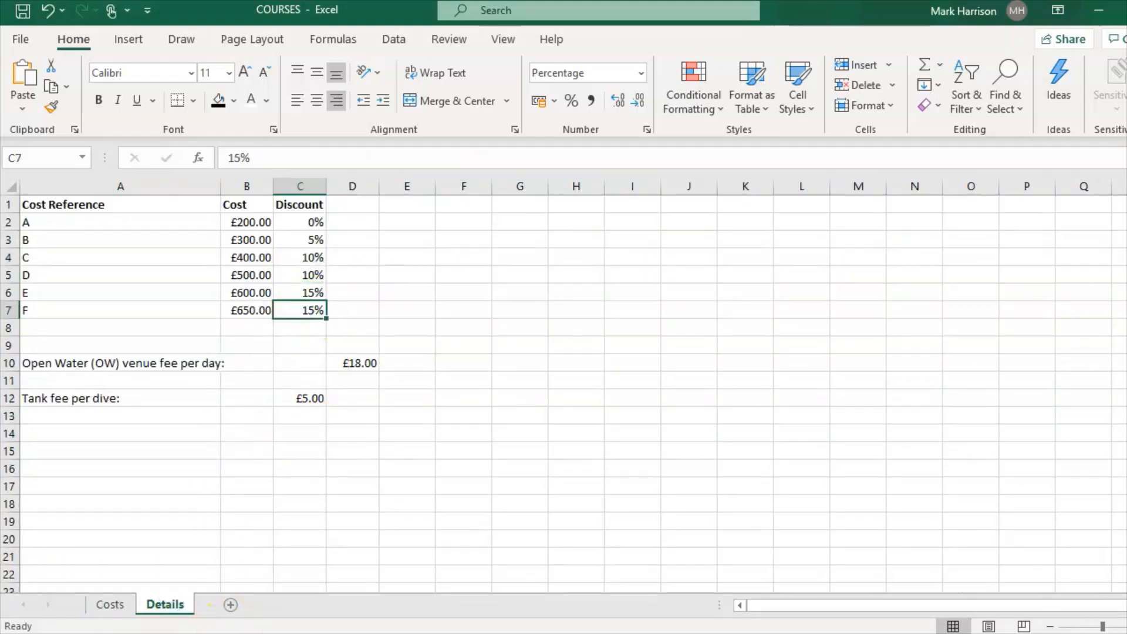
{"action": "left_click", "coordinate": [110, 606]}
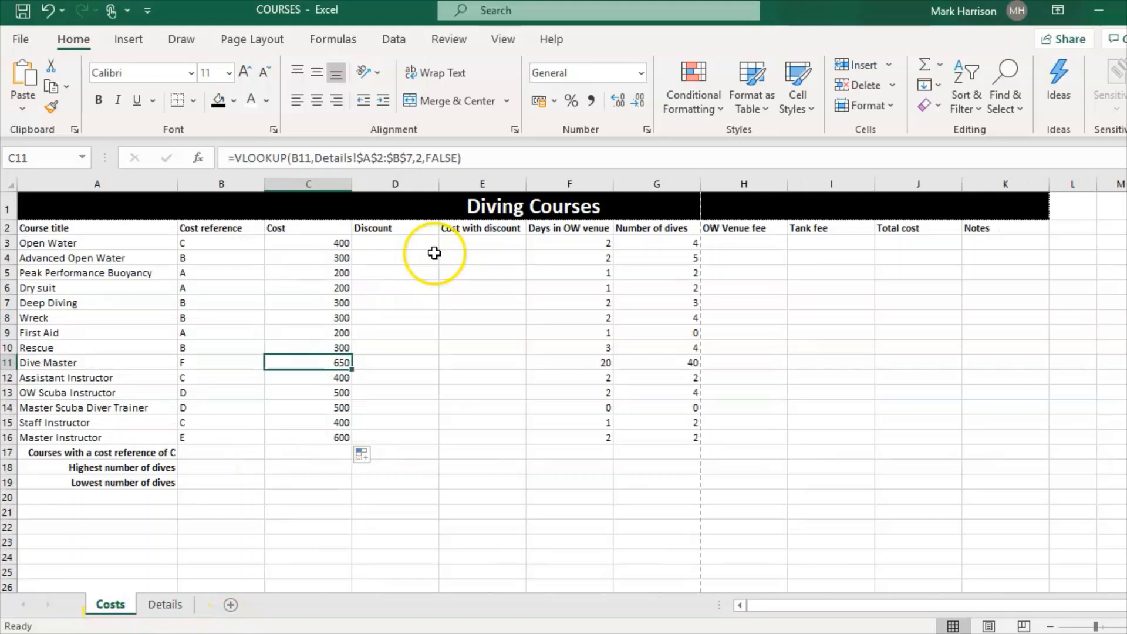
{"action": "left_click", "coordinate": [327, 287]}
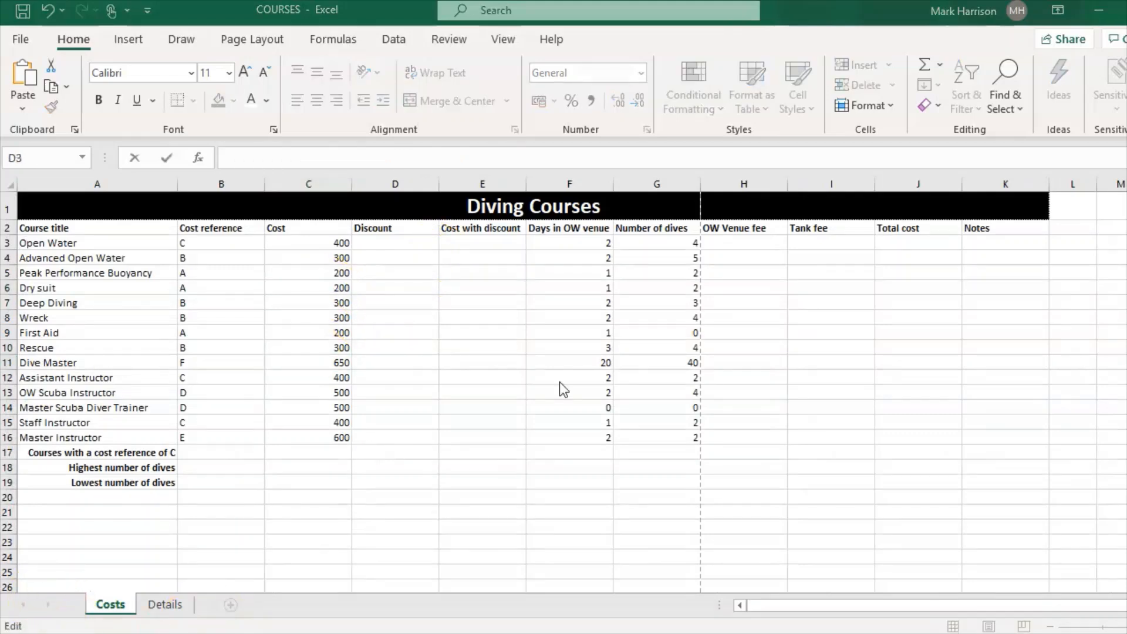
Step: Examine the column order of cost reference, cost and discount on the Details sheet, then return to cell D3 on Costs
{"action": "left_click", "coordinate": [406, 244]}
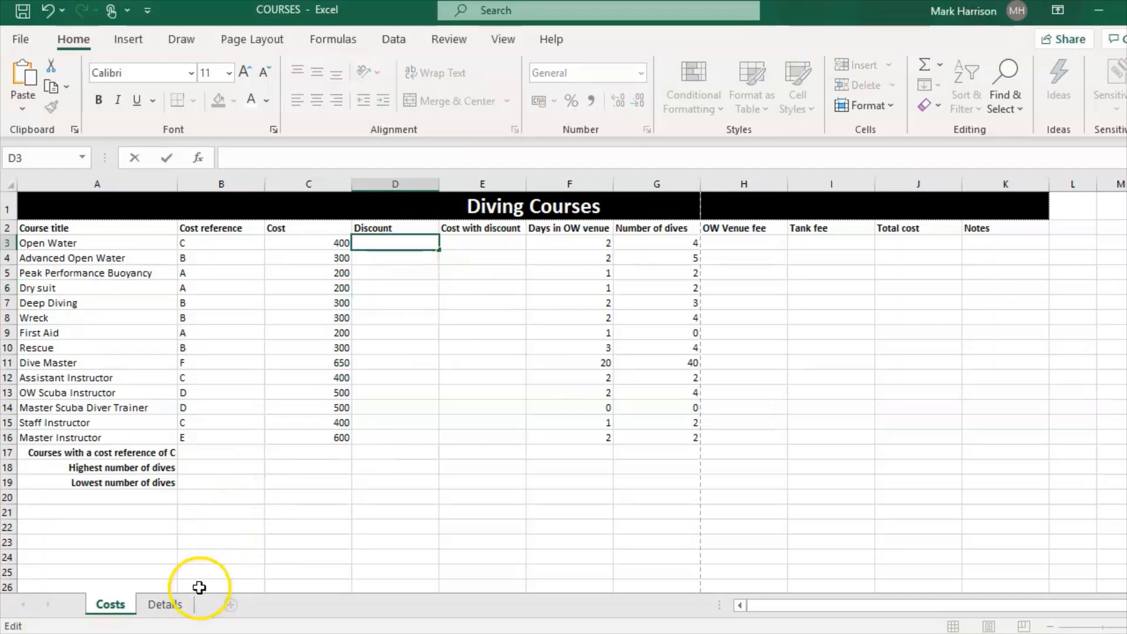
{"action": "left_click", "coordinate": [167, 604]}
{"action": "left_click", "coordinate": [309, 222]}
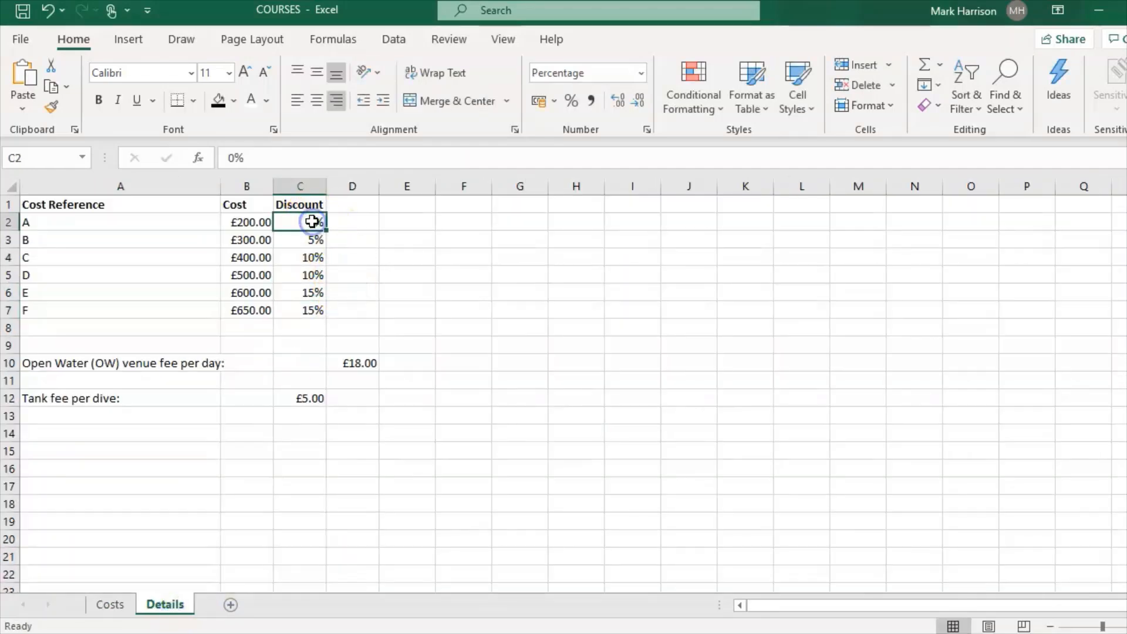
{"action": "left_click", "coordinate": [142, 225]}
{"action": "left_click", "coordinate": [234, 222]}
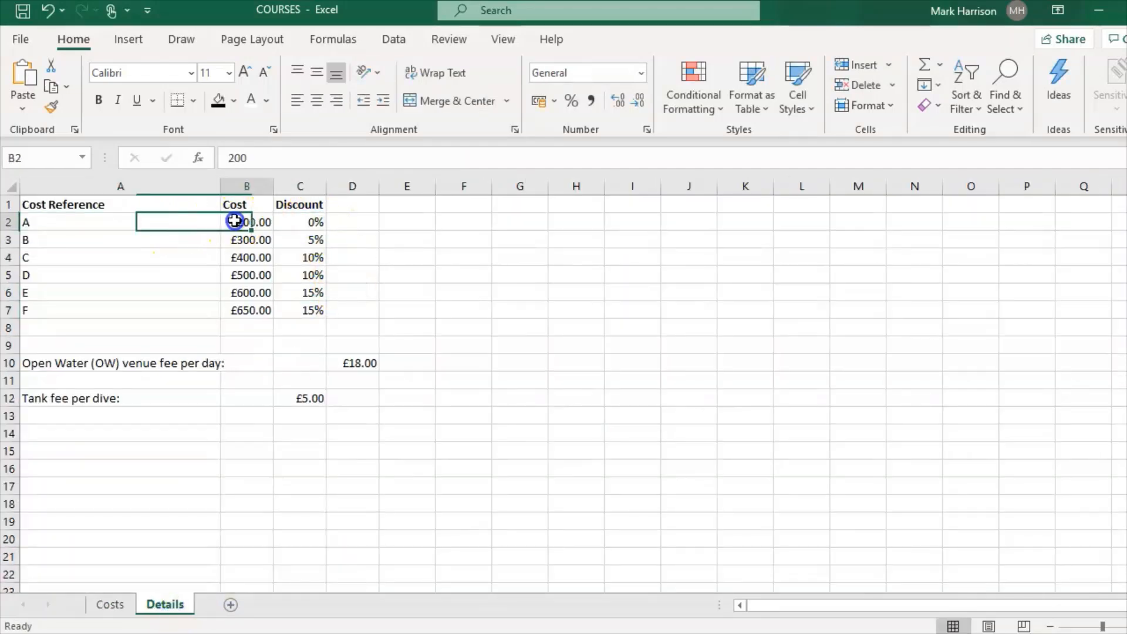
{"action": "left_click", "coordinate": [304, 221]}
{"action": "left_click", "coordinate": [110, 604]}
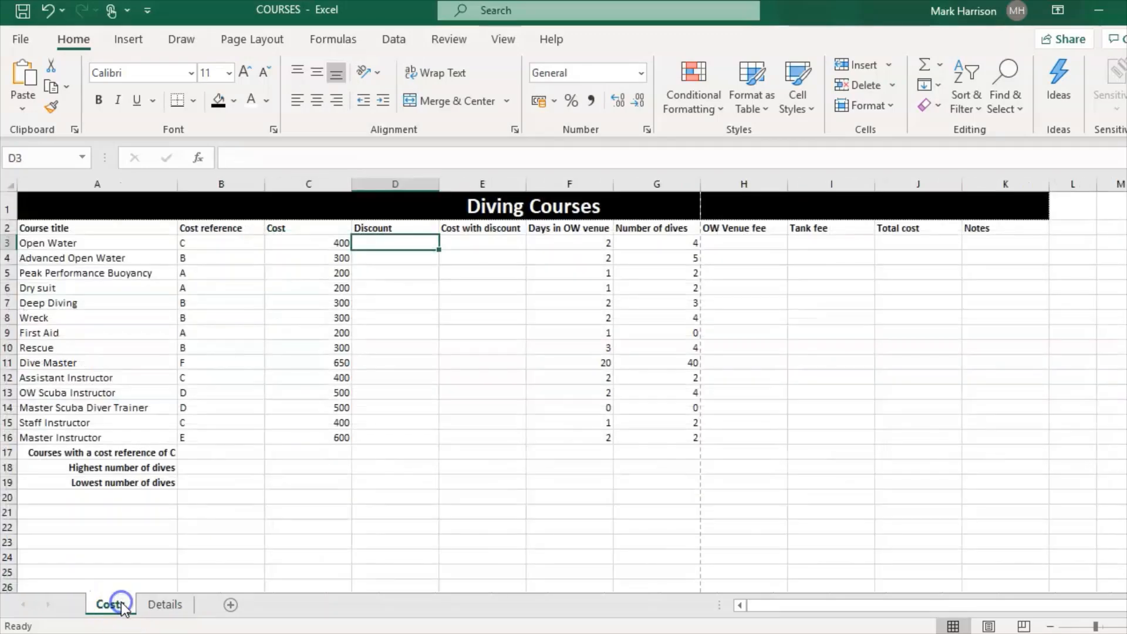
Step: Start a VLOOKUP formula in Discount cell D3 with cost reference B3 as the lookup value
{"action": "left_click", "coordinate": [408, 161]}
{"action": "type", "text": "="}
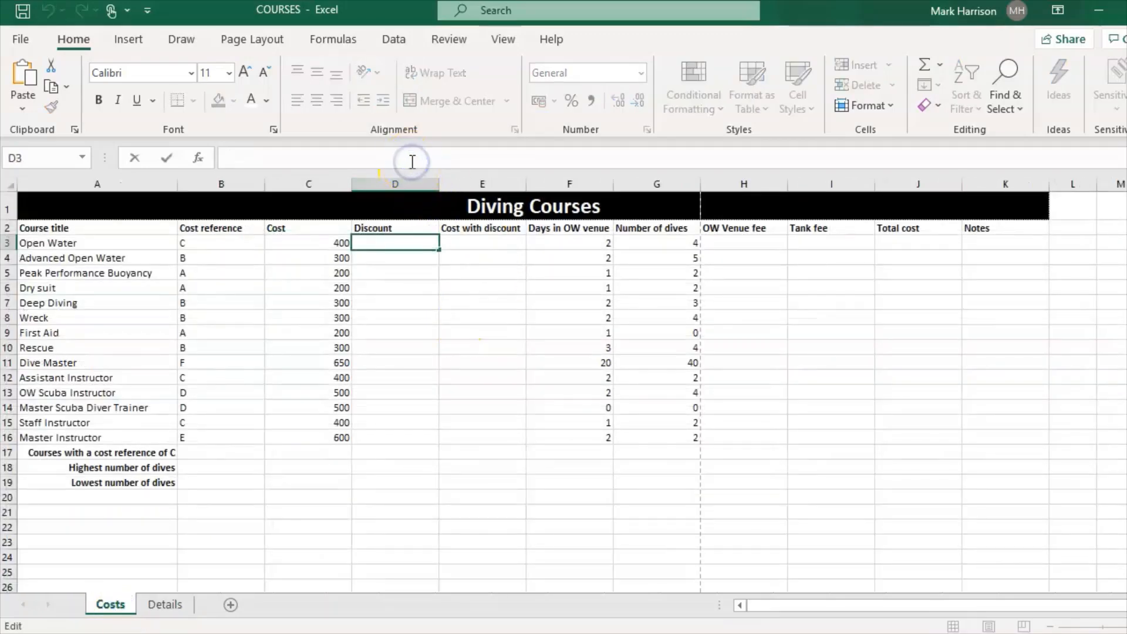
{"action": "type", "text": "vlookup("}
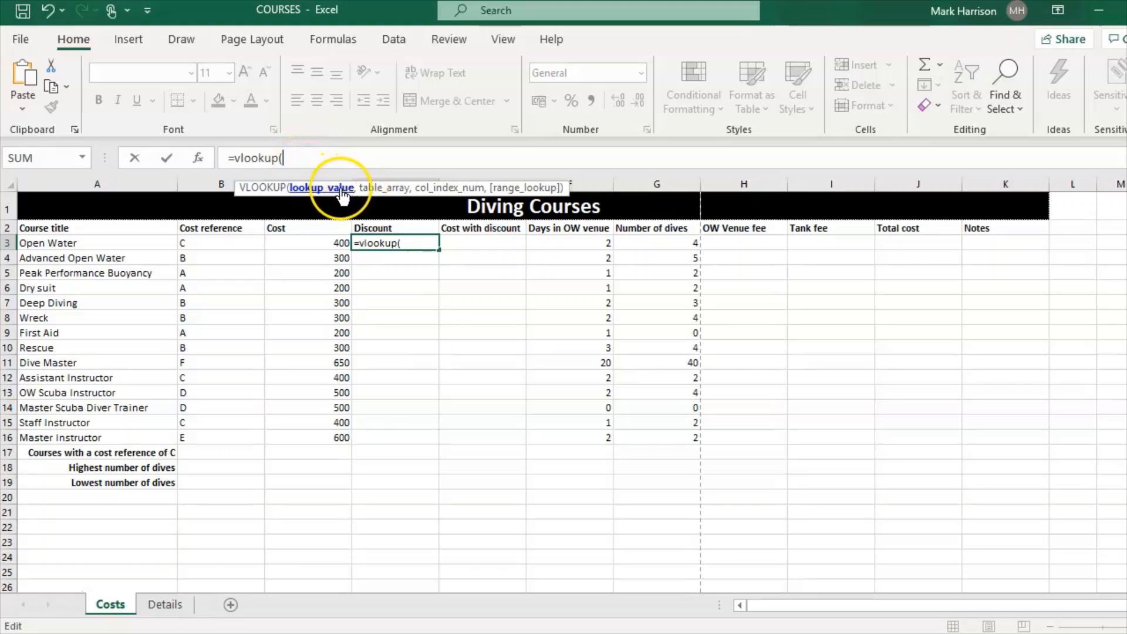
{"action": "left_click", "coordinate": [231, 244]}
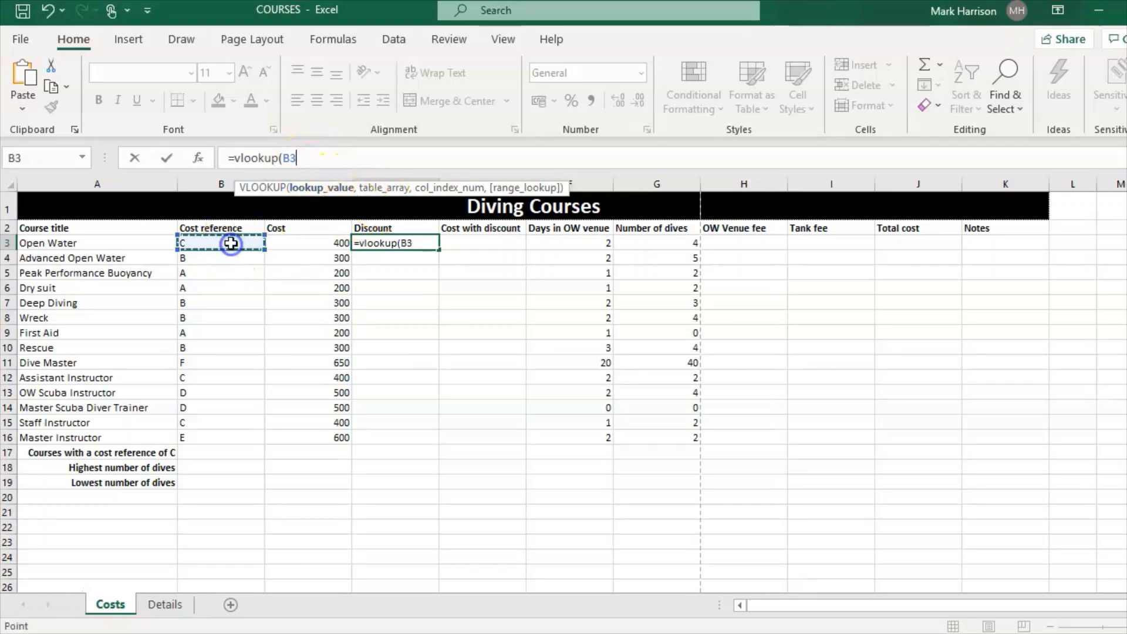
{"action": "type", "text": ","}
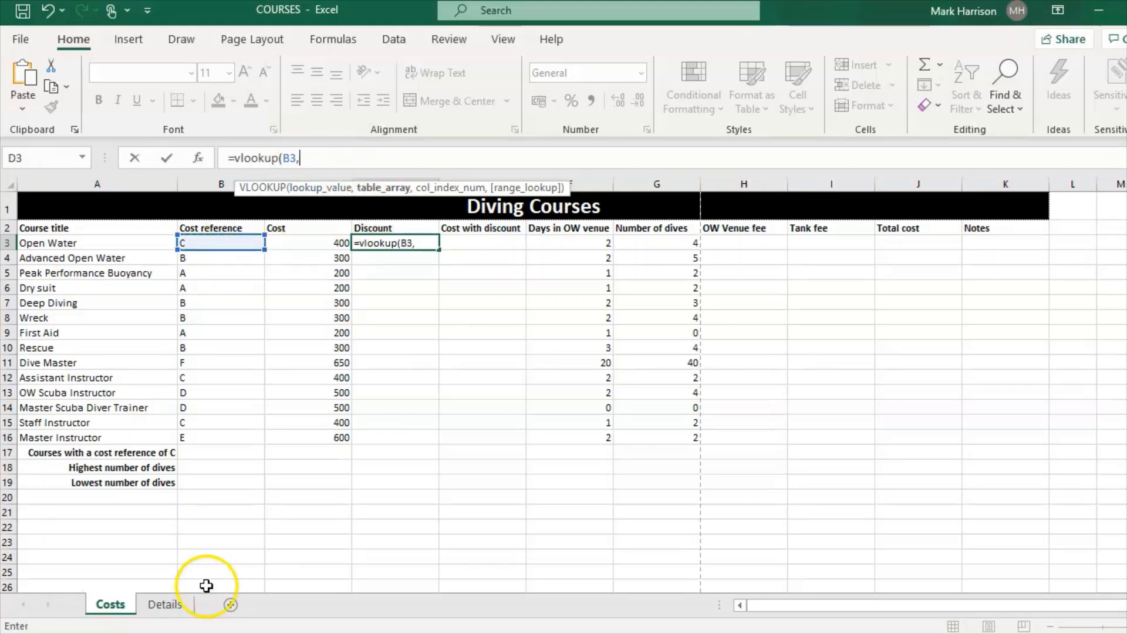
Step: Complete the D3 VLOOKUP with the Courses range (A2:C7 on Details) as table array, column index 3 and FALSE for an exact match
{"action": "left_click", "coordinate": [165, 605]}
{"action": "left_click_drag", "start_coordinate": [82, 219], "coordinate": [294, 307]}
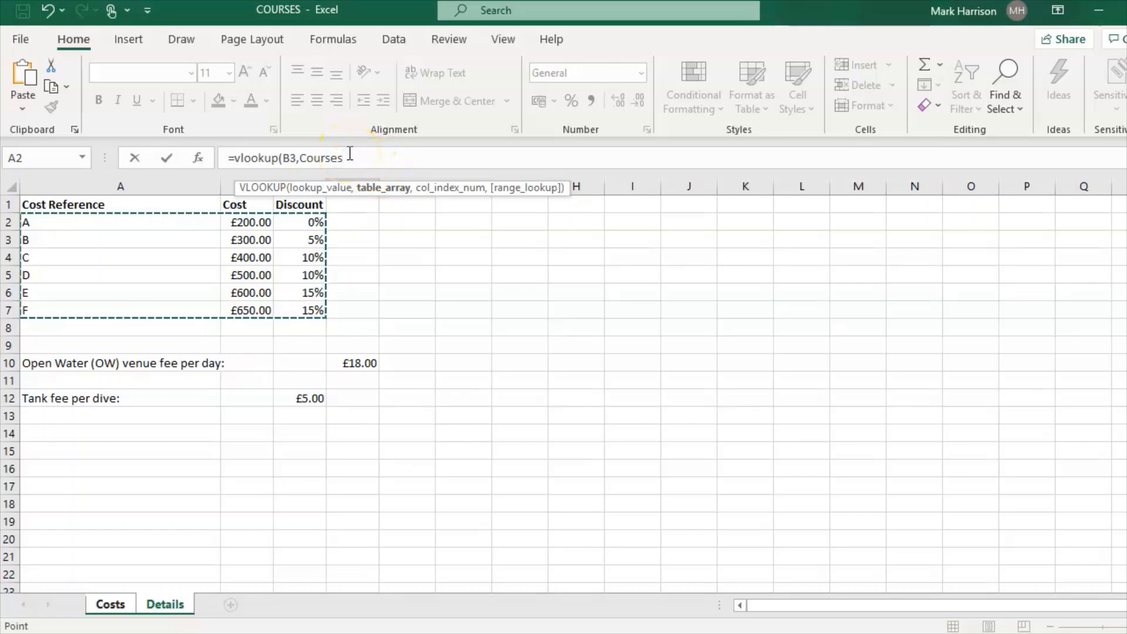
{"action": "type", "text": ","}
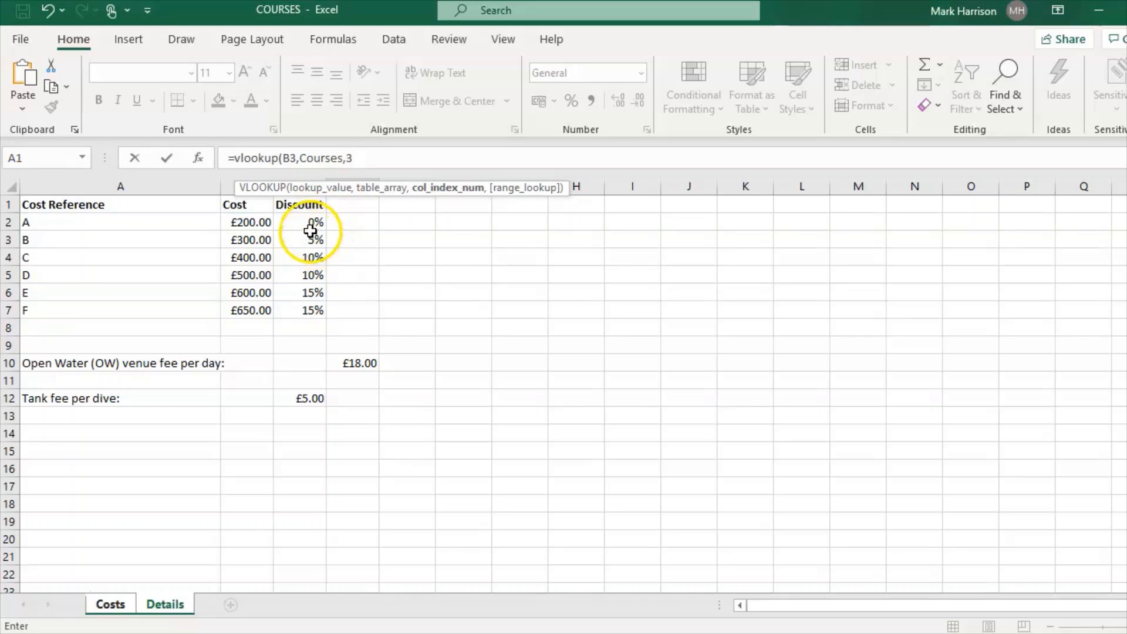
{"action": "type", "text": "3,"}
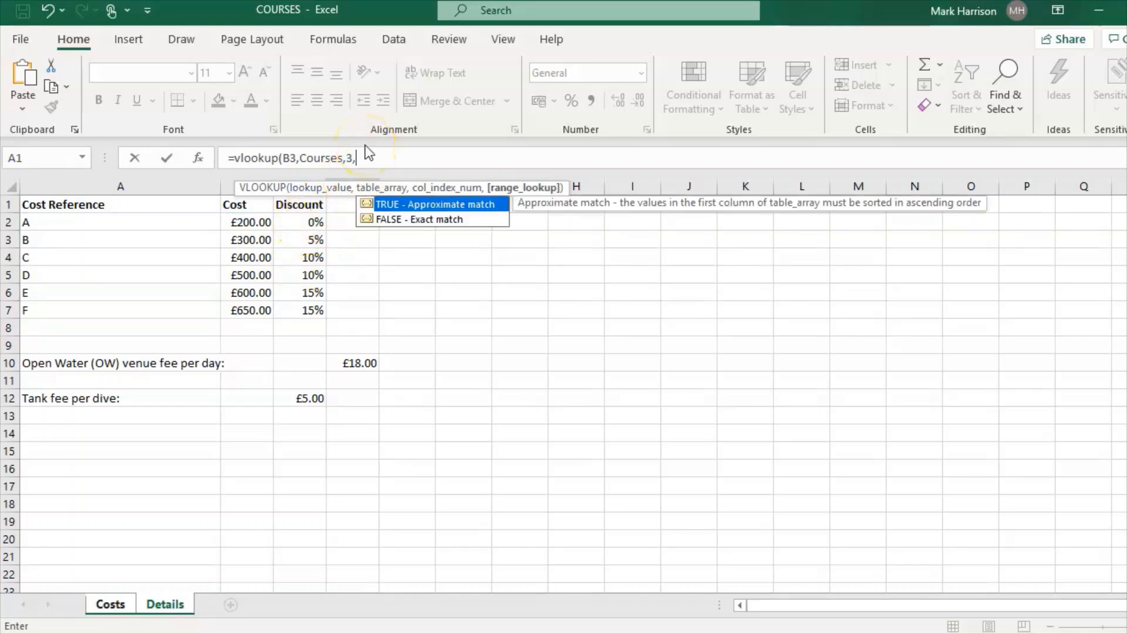
{"action": "left_click", "coordinate": [432, 219]}
{"action": "left_click", "coordinate": [433, 220]}
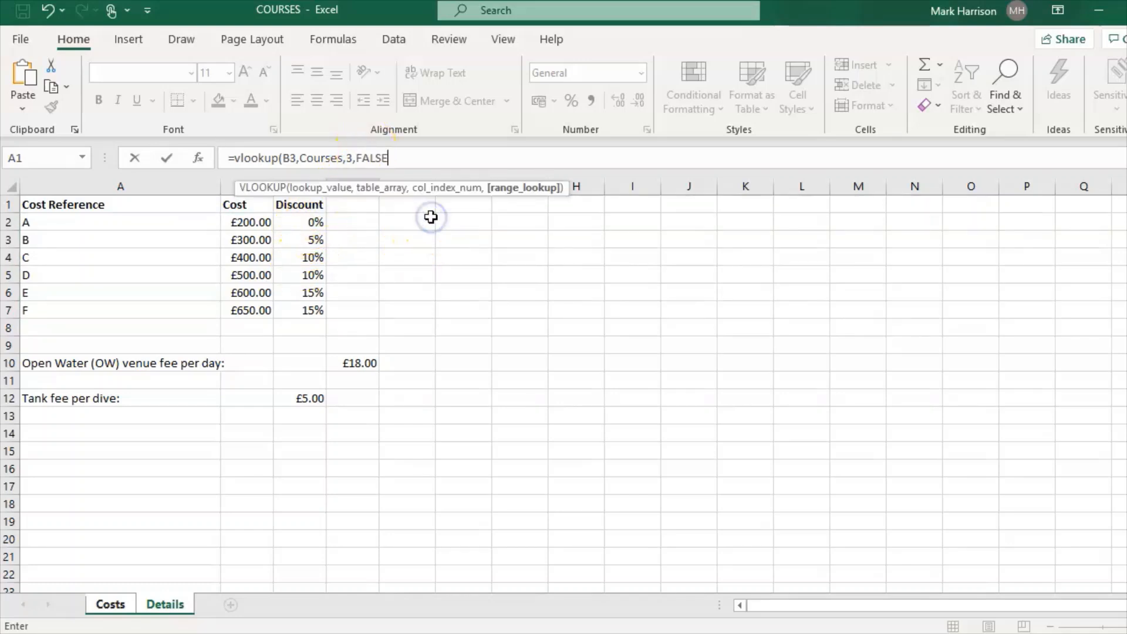
{"action": "type", "text": ")"}
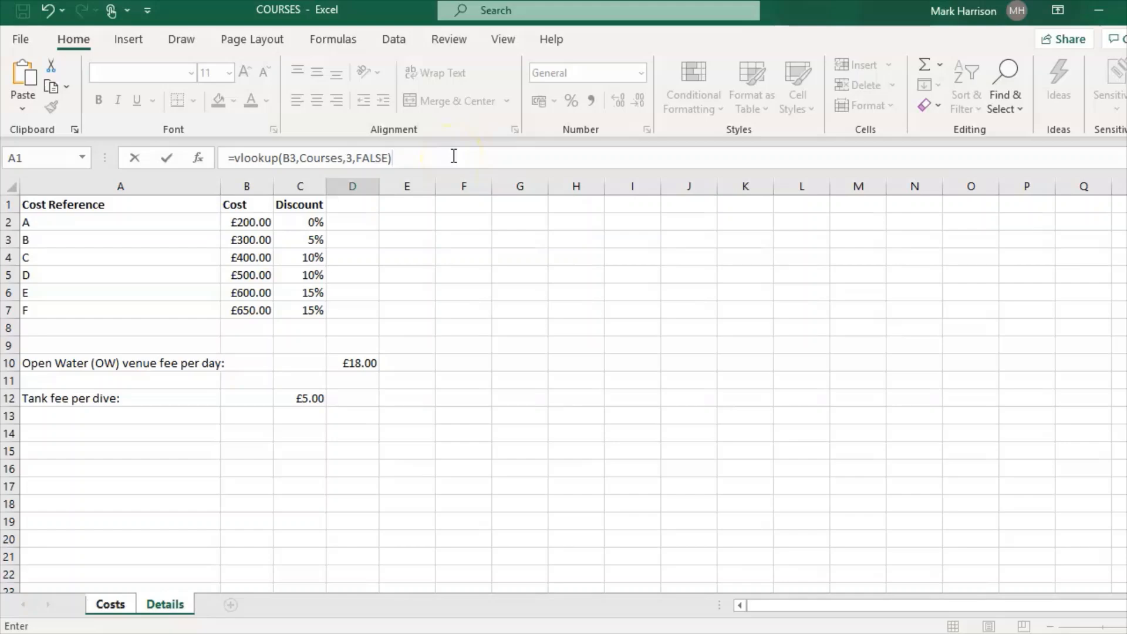
{"action": "key", "text": "Return"}
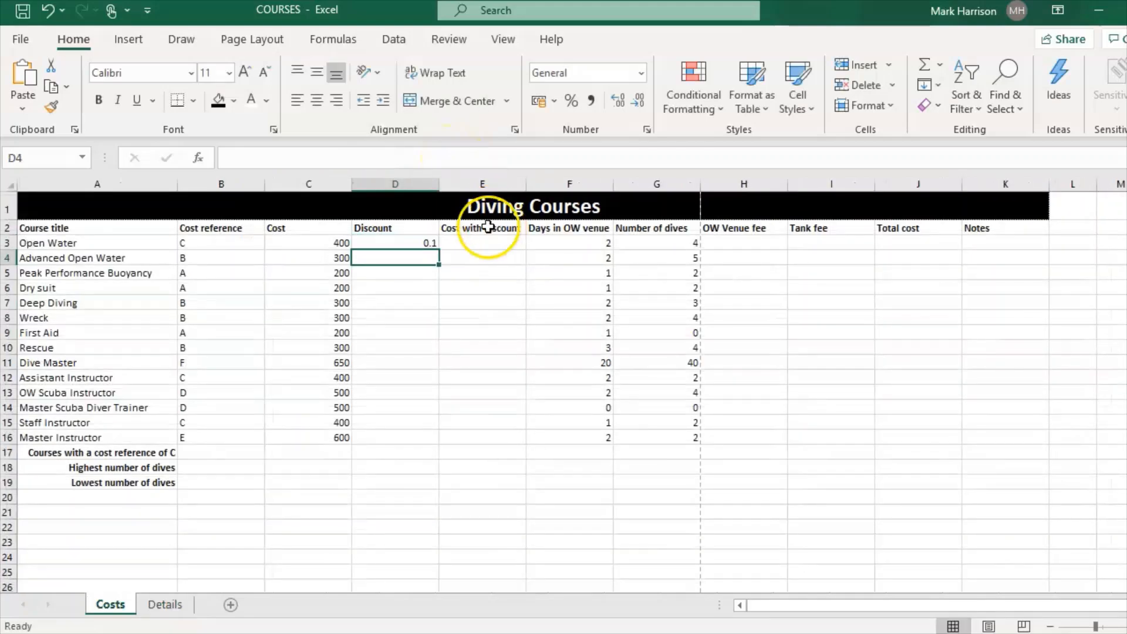
Step: Fill the VLOOKUP formula in D3 down the Discount column to D16 and inspect the copied formulas
{"action": "left_click", "coordinate": [384, 243]}
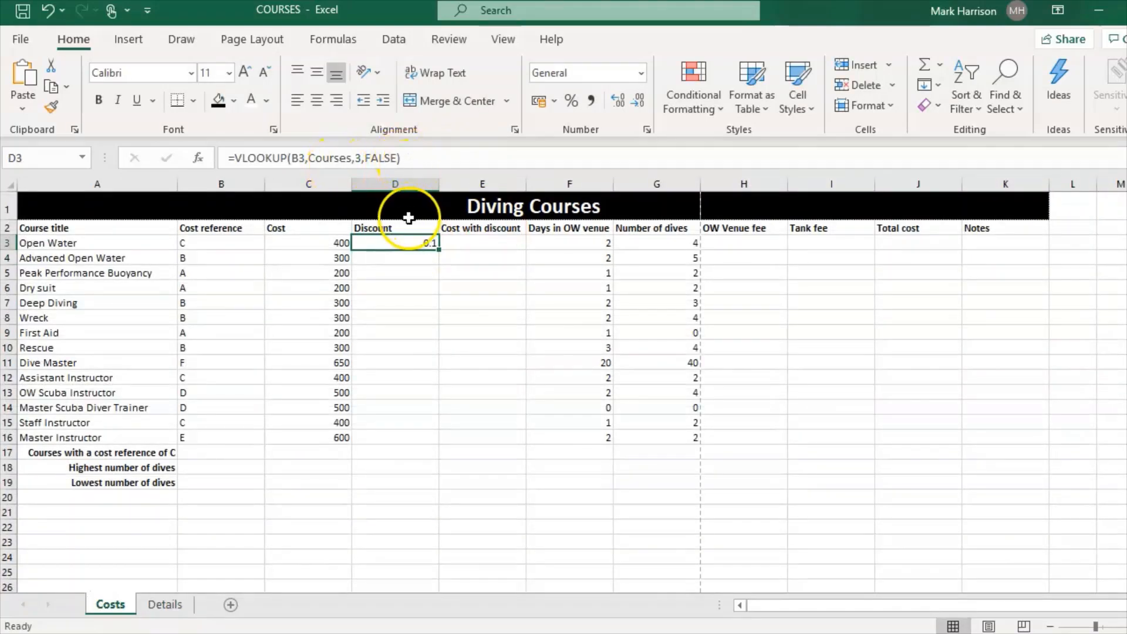
{"action": "left_click_drag", "start_coordinate": [441, 251], "coordinate": [425, 444]}
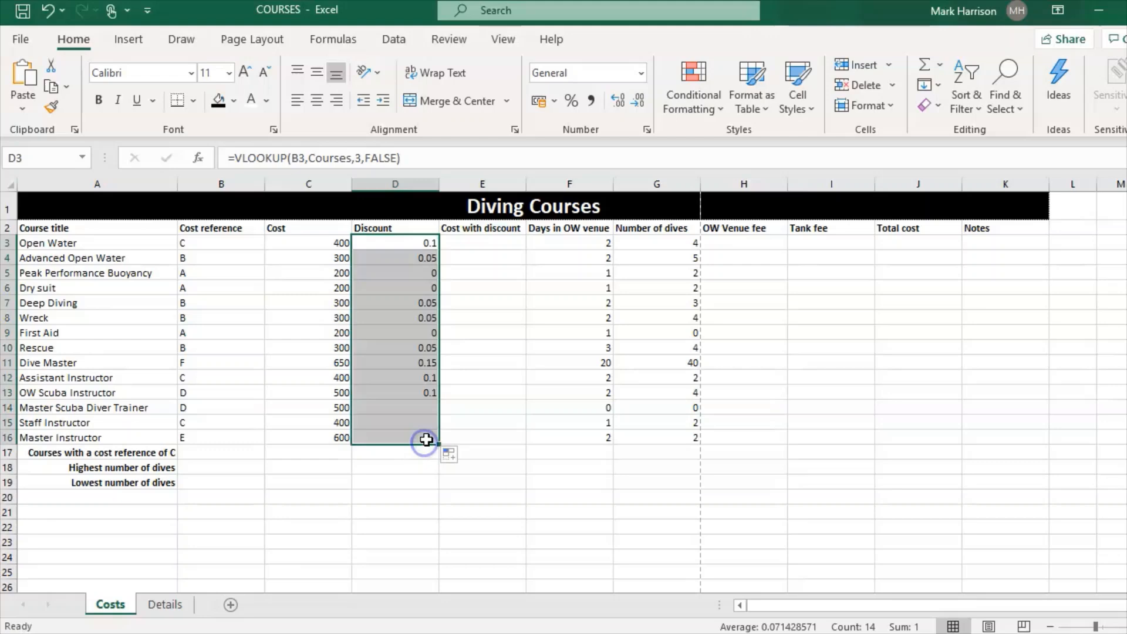
{"action": "left_click", "coordinate": [421, 362]}
{"action": "left_click", "coordinate": [418, 303]}
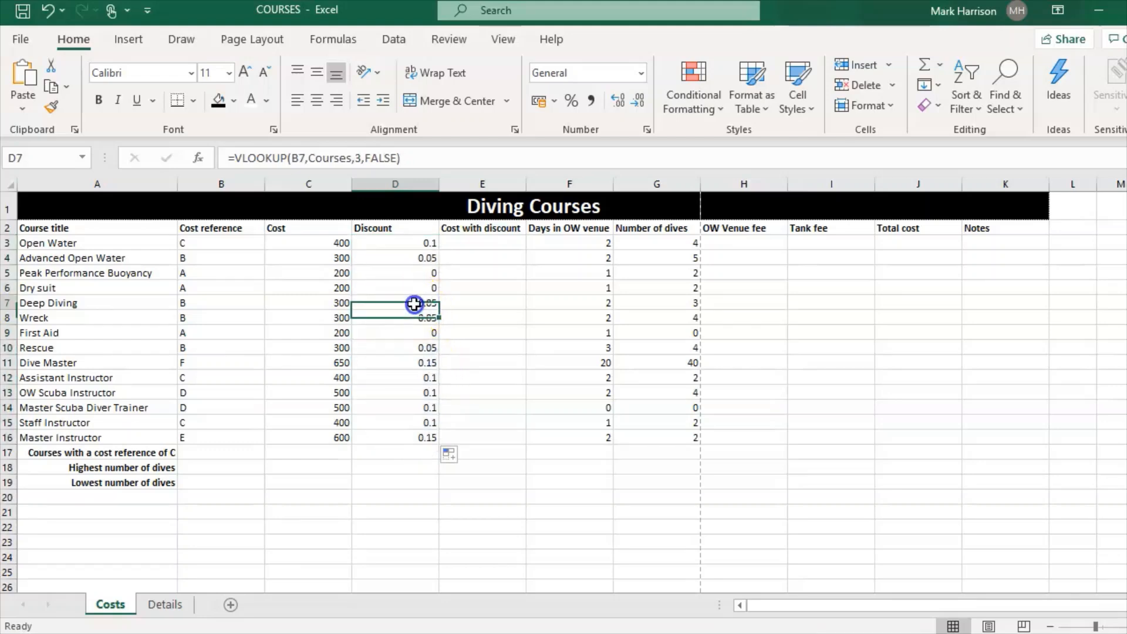
{"action": "left_click", "coordinate": [418, 272]}
{"action": "left_click", "coordinate": [425, 247]}
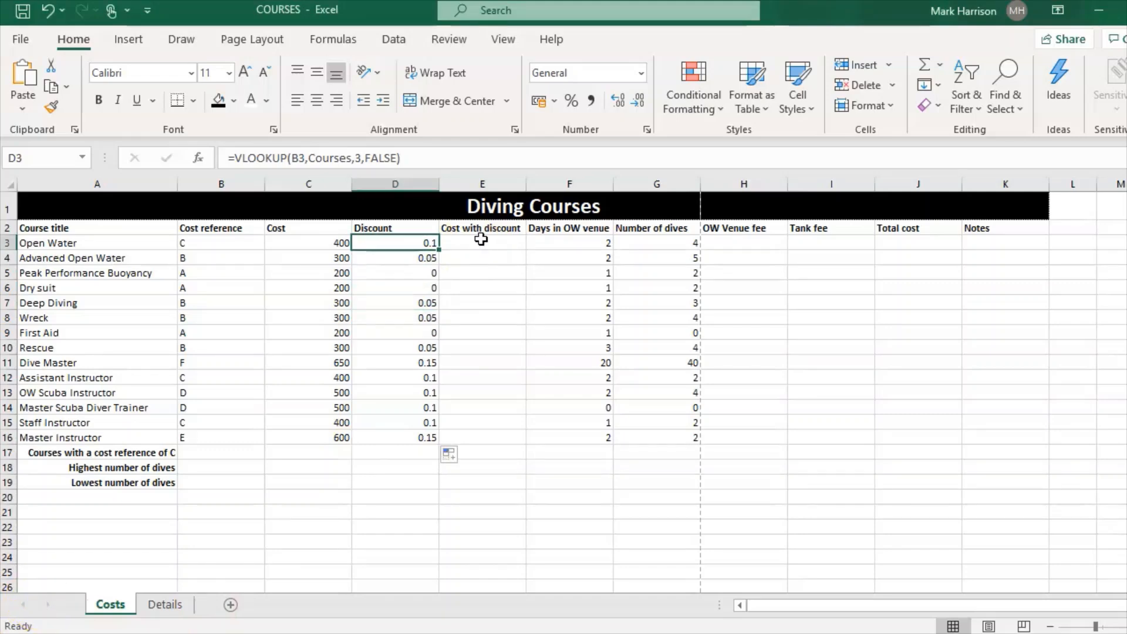
Step: Enter the formula =C3-(C3*D3) in cell E3 to calculate the Open Water cost with discount
{"action": "left_click", "coordinate": [482, 242]}
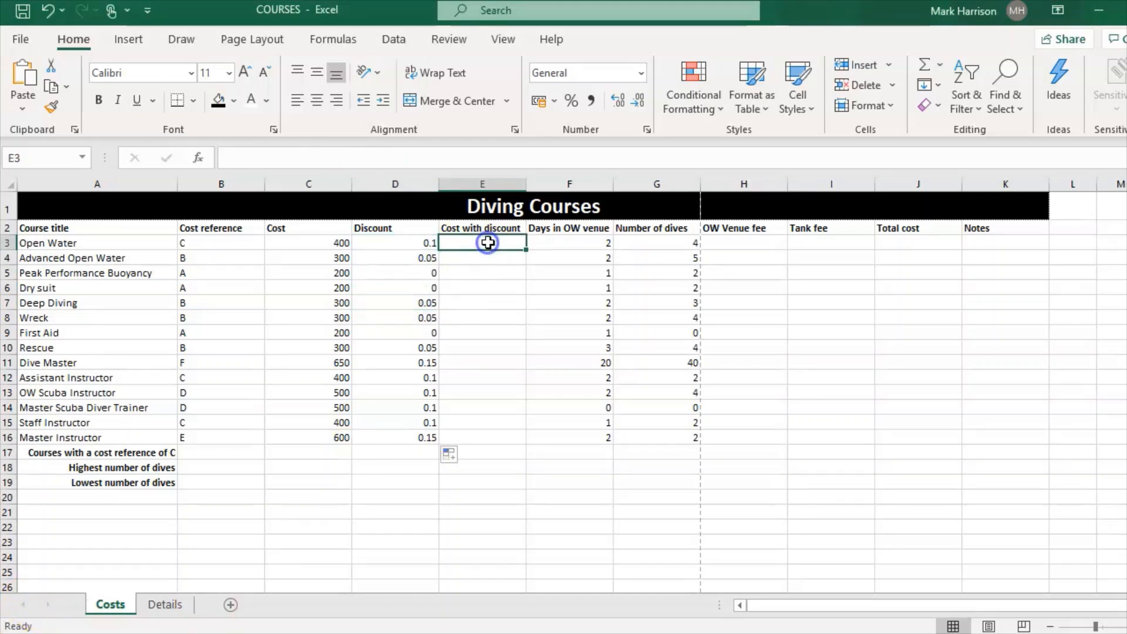
{"action": "left_click", "coordinate": [398, 157]}
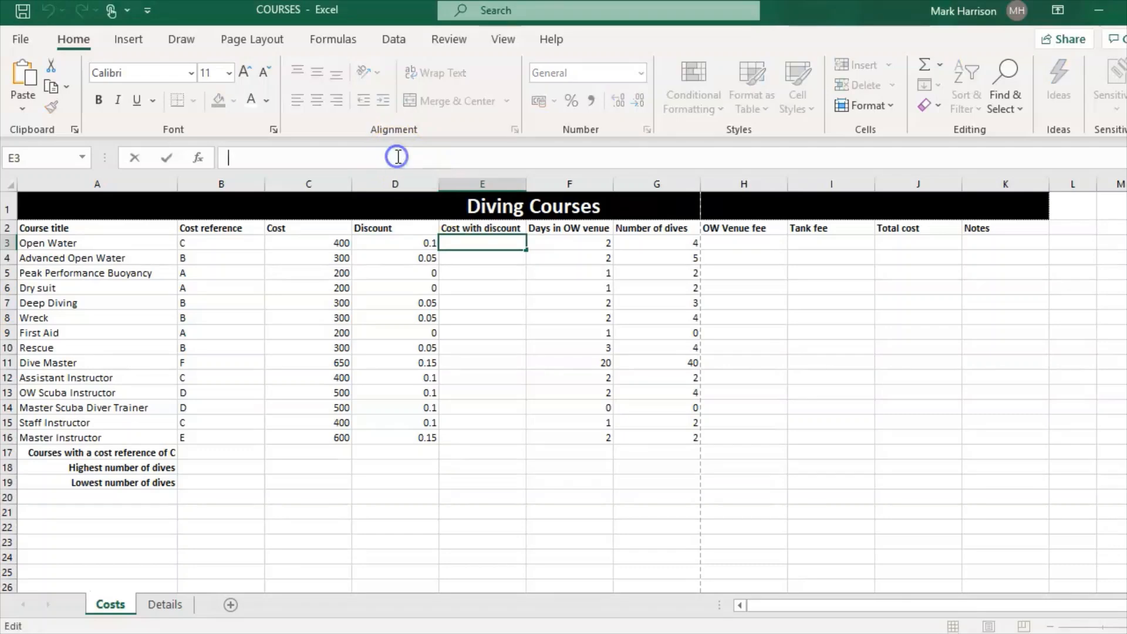
{"action": "type", "text": "=c3-("}
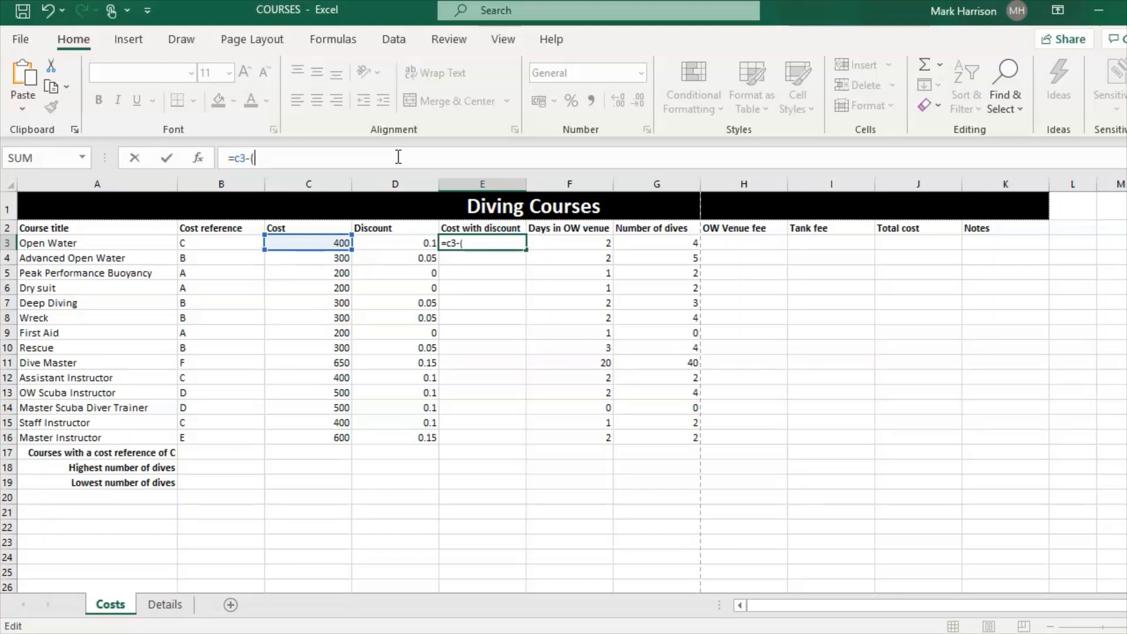
{"action": "type", "text": "c3"}
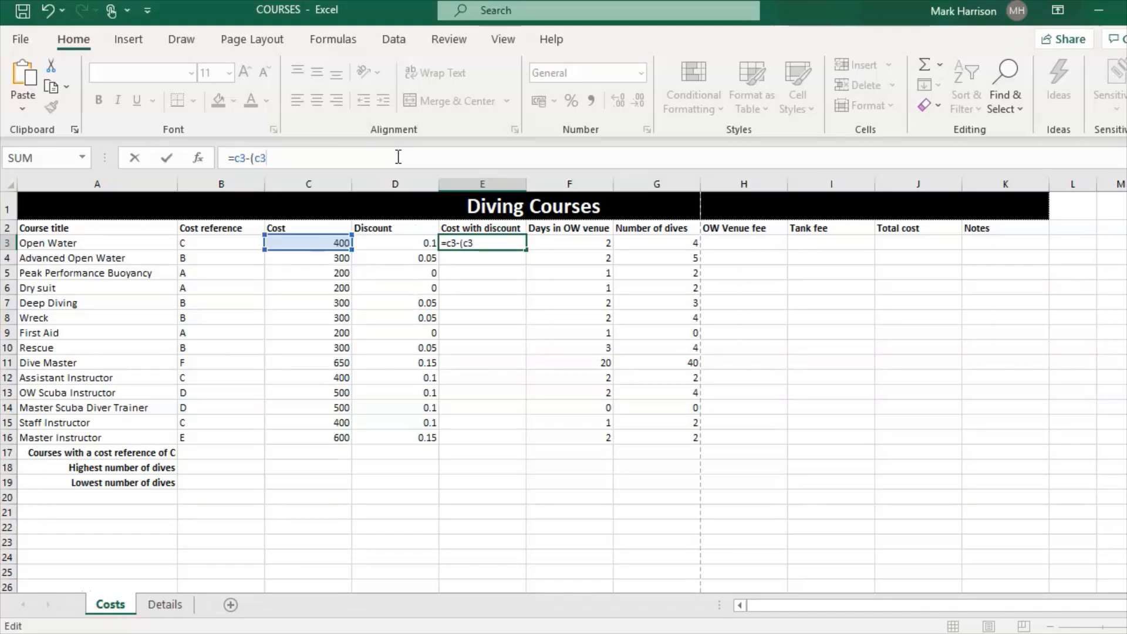
{"action": "type", "text": "*d3"}
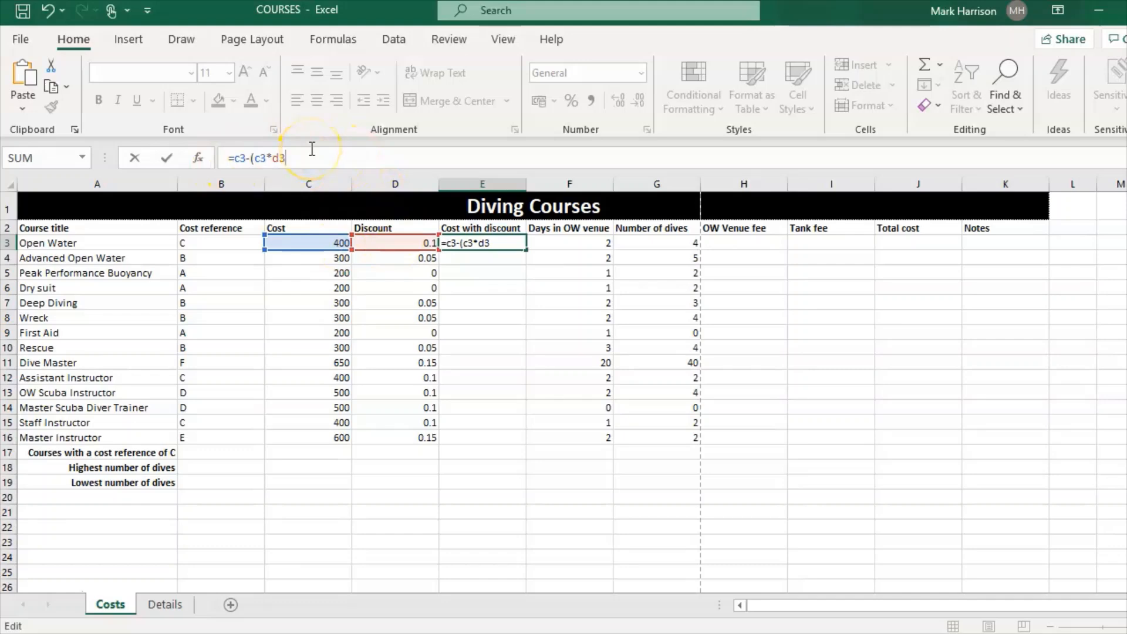
{"action": "key", "text": "Return"}
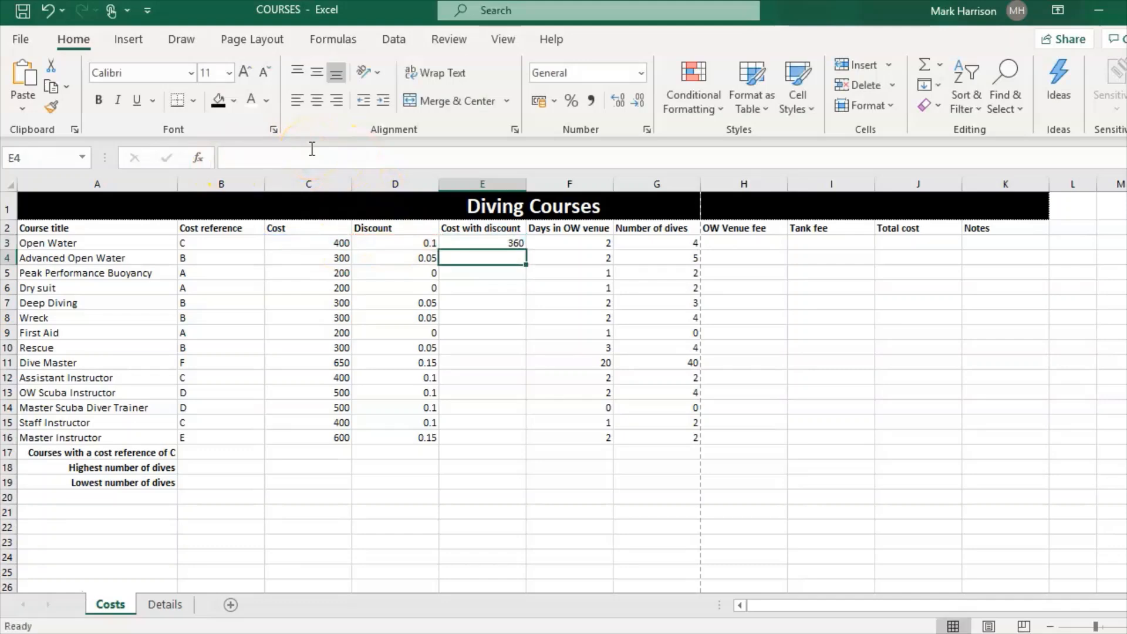
Step: Fill the formula in E3 down the Cost with discount column to E16 and inspect the copied formulas
{"action": "left_click", "coordinate": [422, 240]}
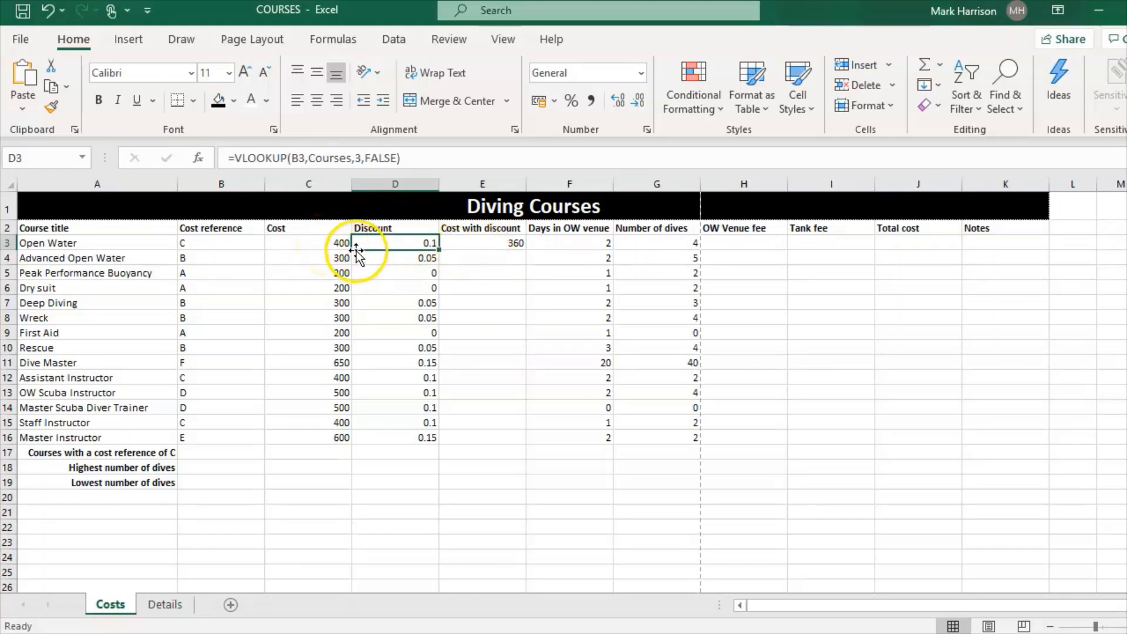
{"action": "left_click", "coordinate": [495, 246]}
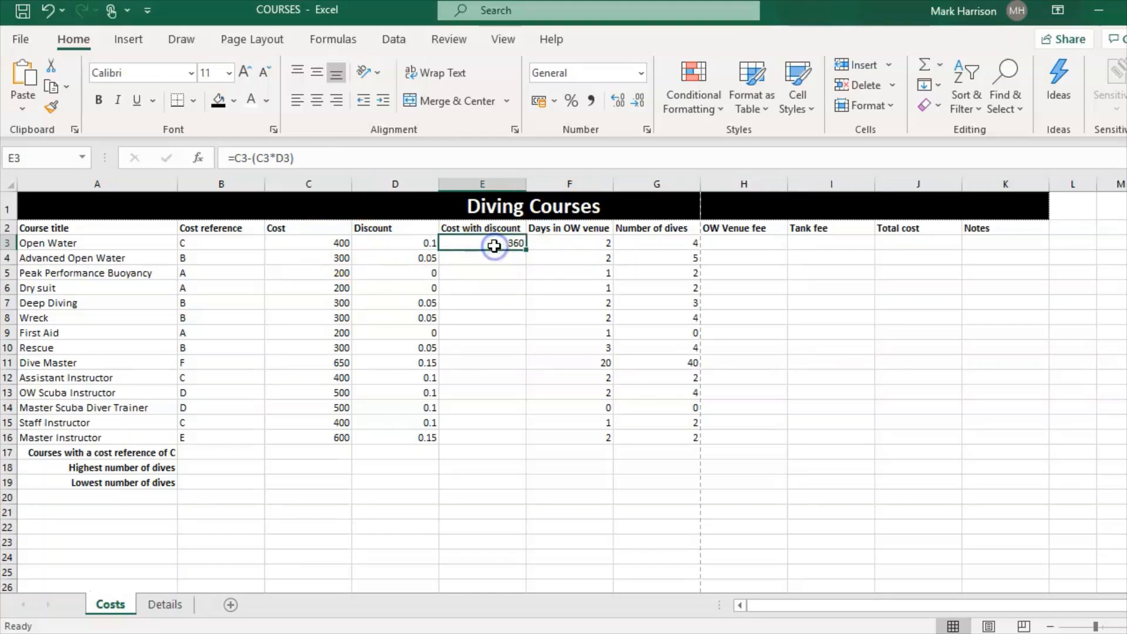
{"action": "left_click_drag", "start_coordinate": [526, 249], "coordinate": [506, 436]}
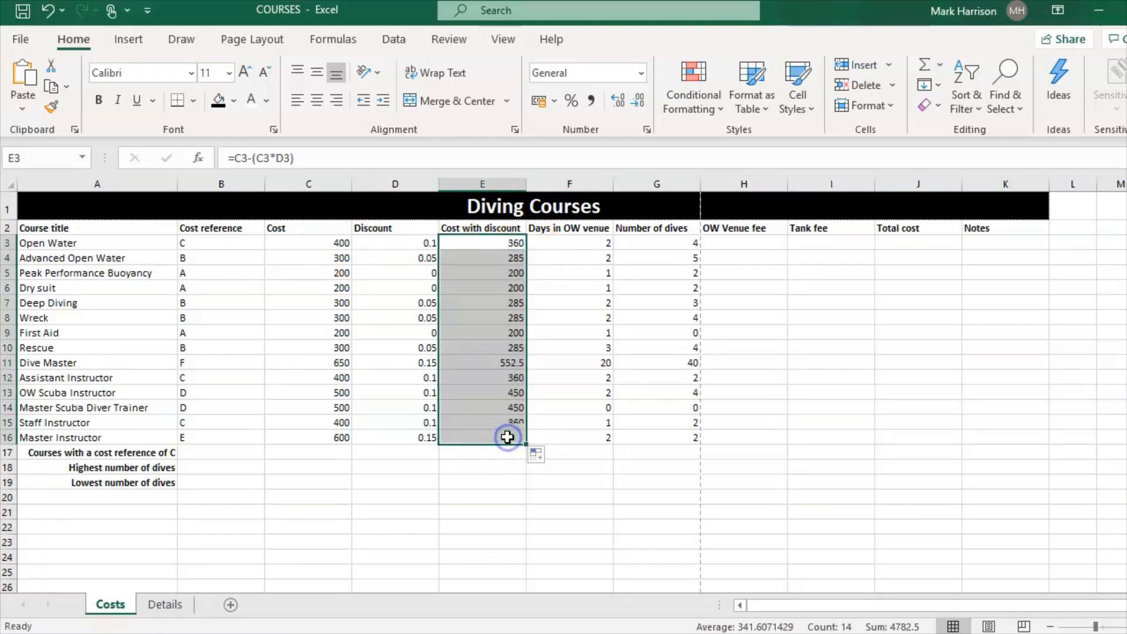
{"action": "left_click", "coordinate": [489, 378]}
{"action": "left_click", "coordinate": [490, 362]}
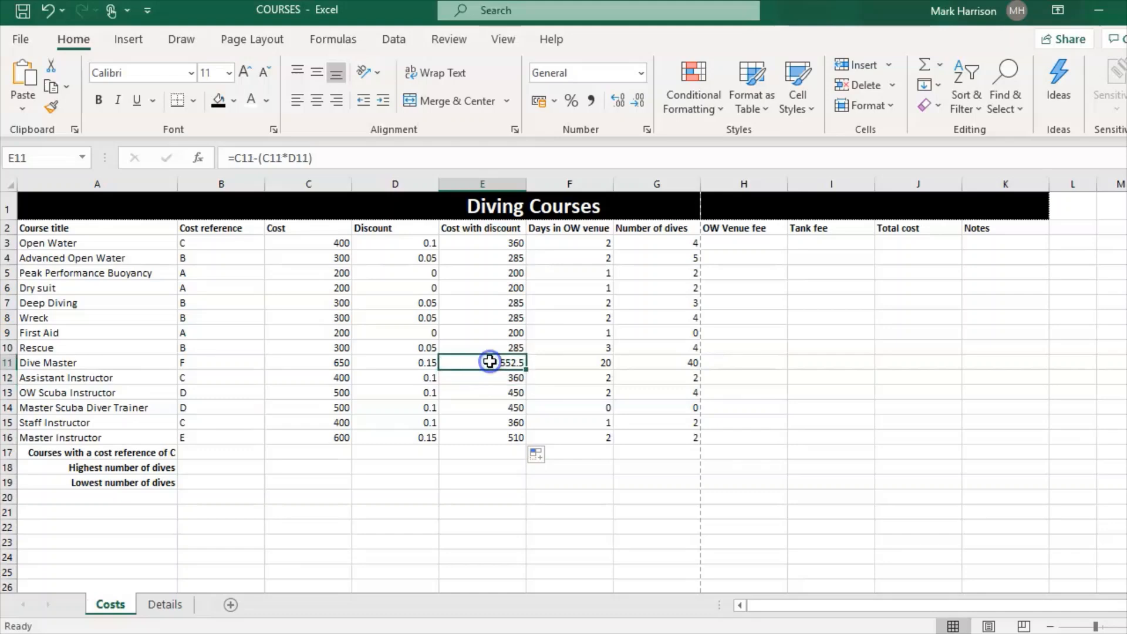
Step: Check the copied Cost with discount formulas for the First Aid, Deep Diving and Dry suit courses
{"action": "left_click", "coordinate": [493, 329]}
{"action": "left_click", "coordinate": [496, 302]}
{"action": "left_click", "coordinate": [502, 287]}
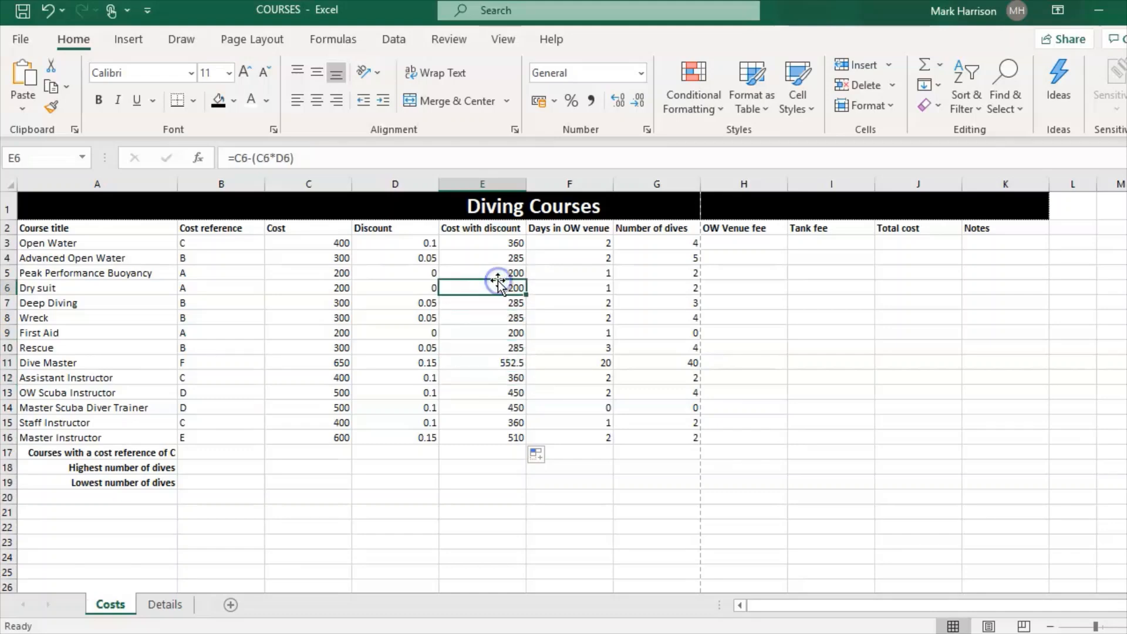
Step: Enter the formula =countif(B3:B16,"C") in B17 to count the courses with a cost reference of C
{"action": "left_click", "coordinate": [226, 453]}
{"action": "mouse_move", "coordinate": [177, 183]}
{"action": "left_mouse_down"}
{"action": "mouse_move", "coordinate": [219, 184]}
{"action": "mouse_move", "coordinate": [162, 183]}
{"action": "left_mouse_up"}
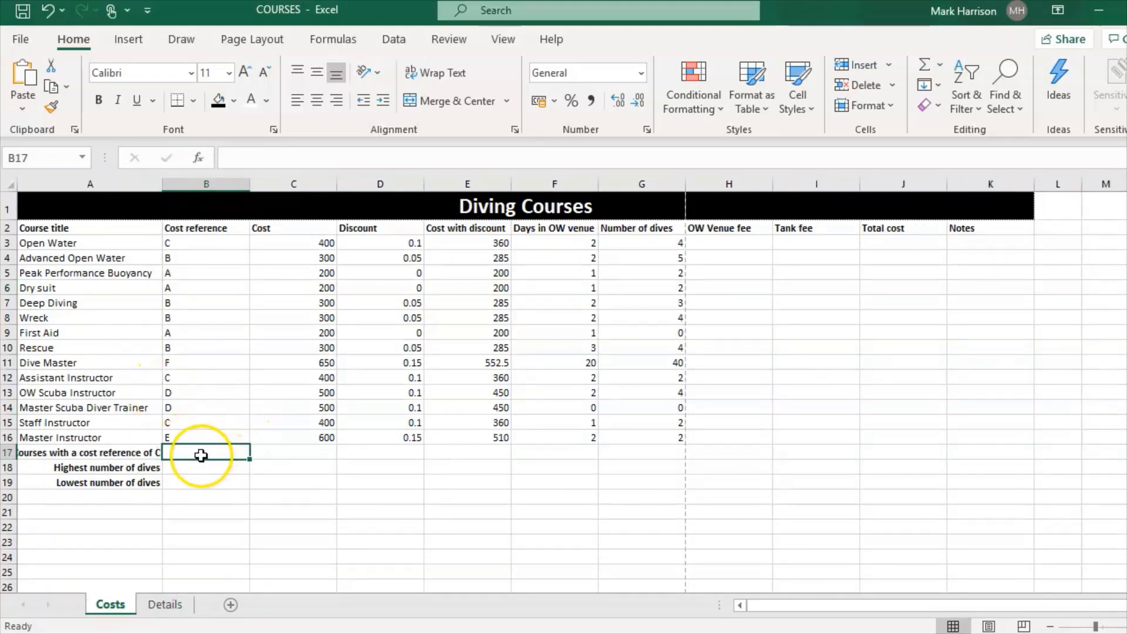
{"action": "left_click_drag", "start_coordinate": [163, 184], "coordinate": [178, 183]}
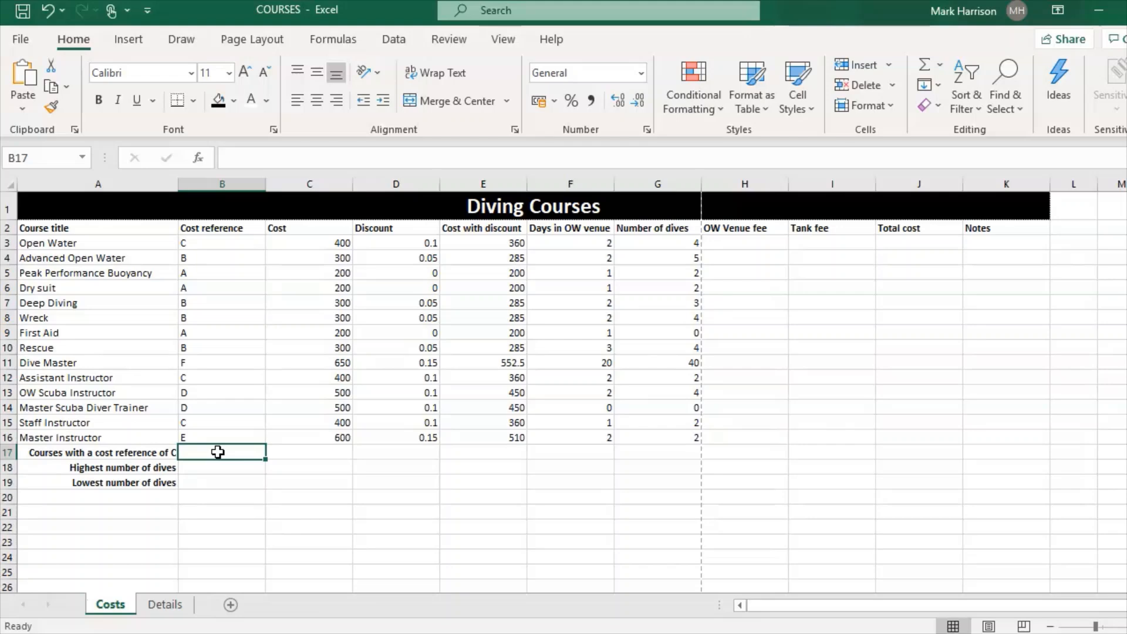
{"action": "type", "text": "="}
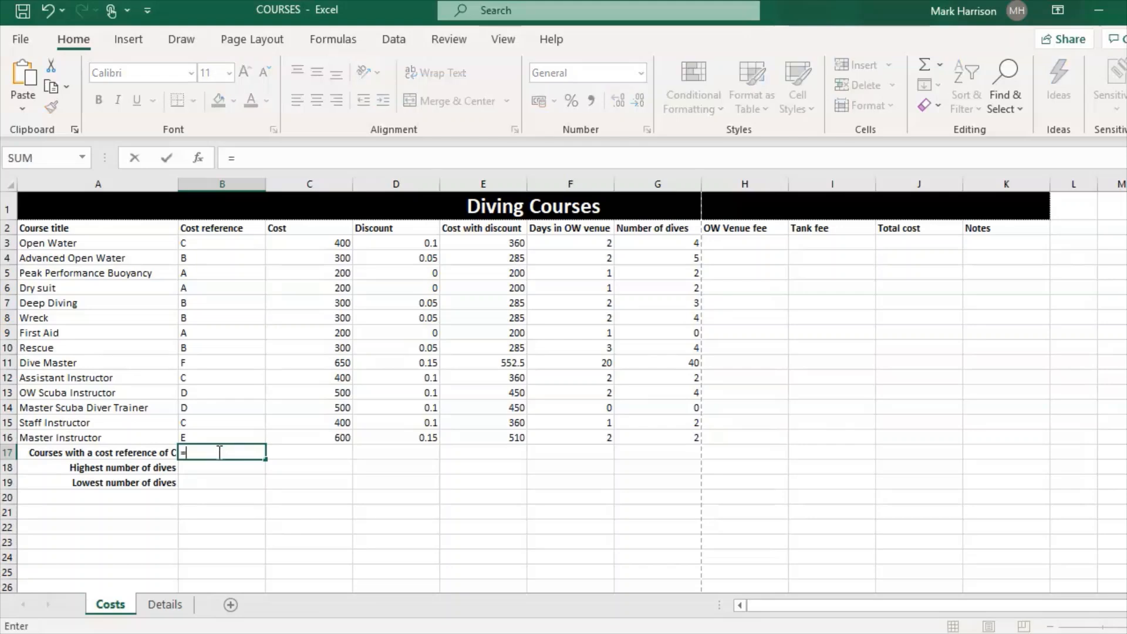
{"action": "type", "text": "counti"}
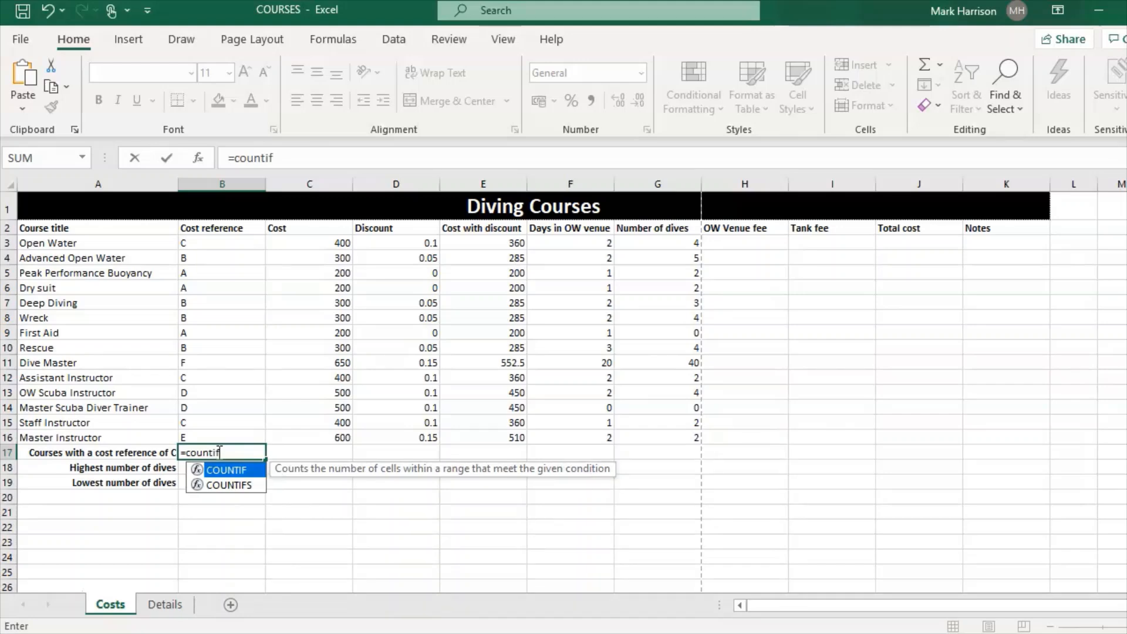
{"action": "type", "text": "f("}
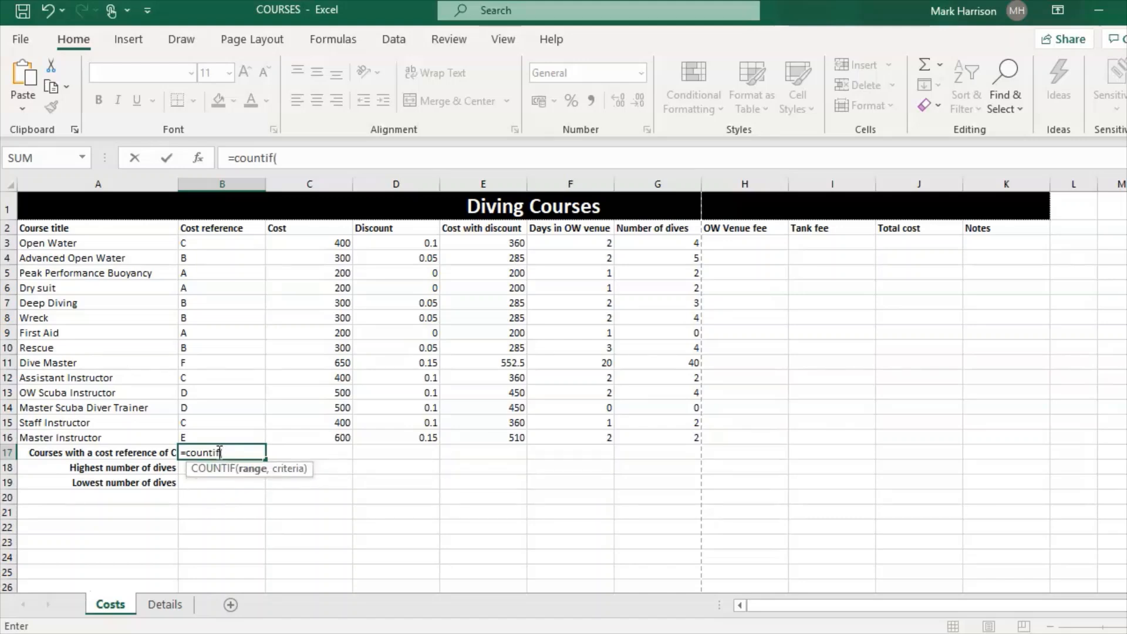
{"action": "left_click_drag", "start_coordinate": [216, 237], "coordinate": [227, 440]}
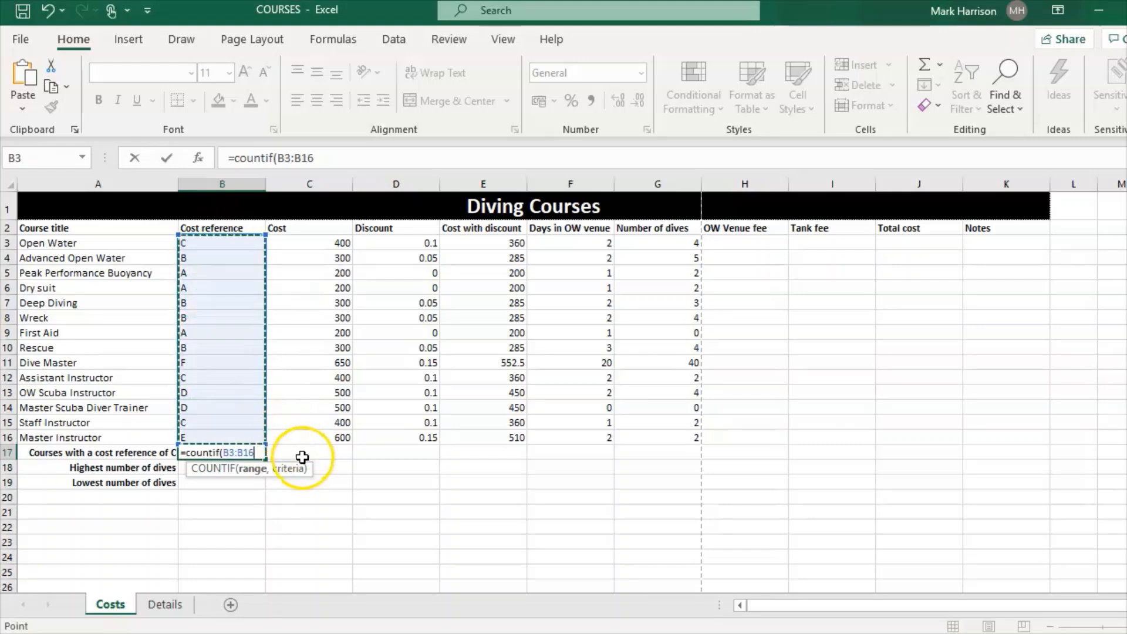
{"action": "type", "text": ","}
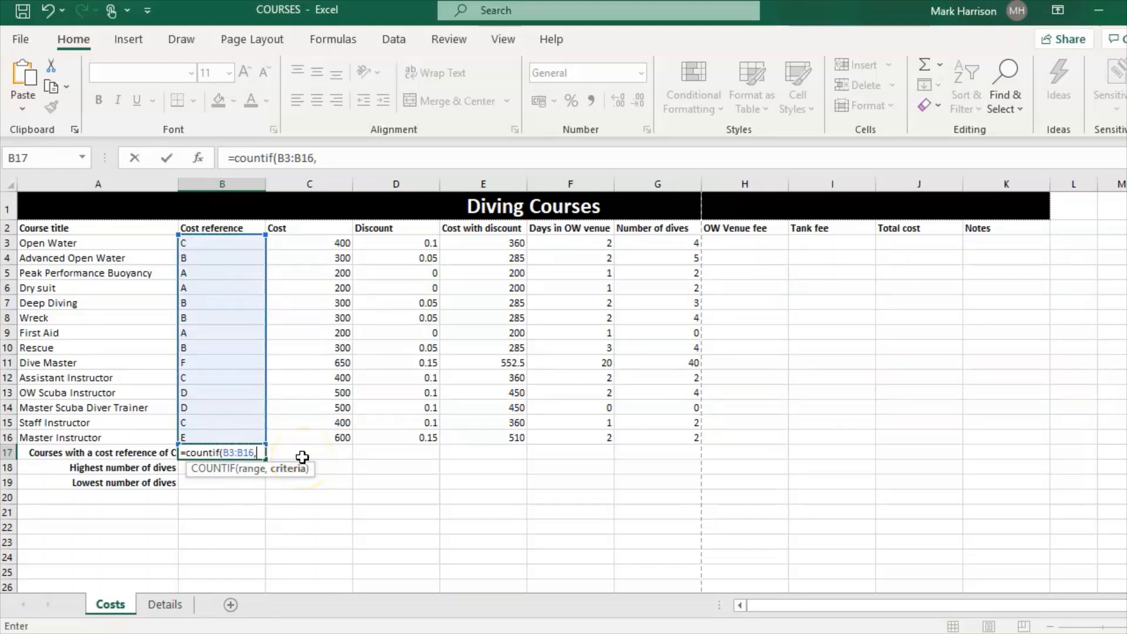
{"action": "type", "text": "\"C\")"}
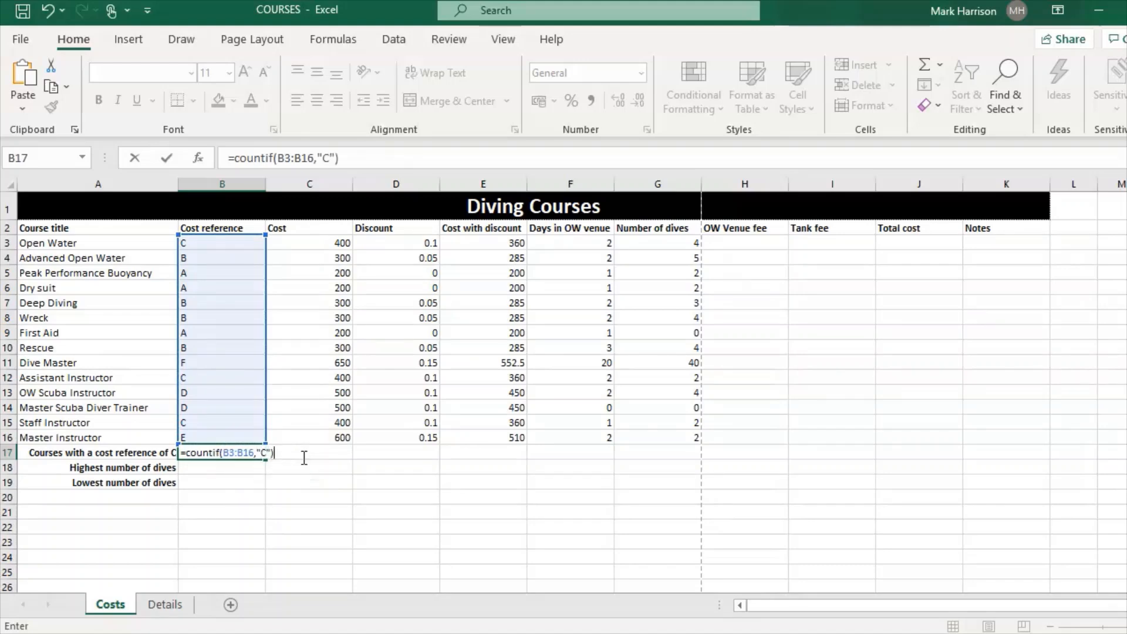
{"action": "key", "text": "Return"}
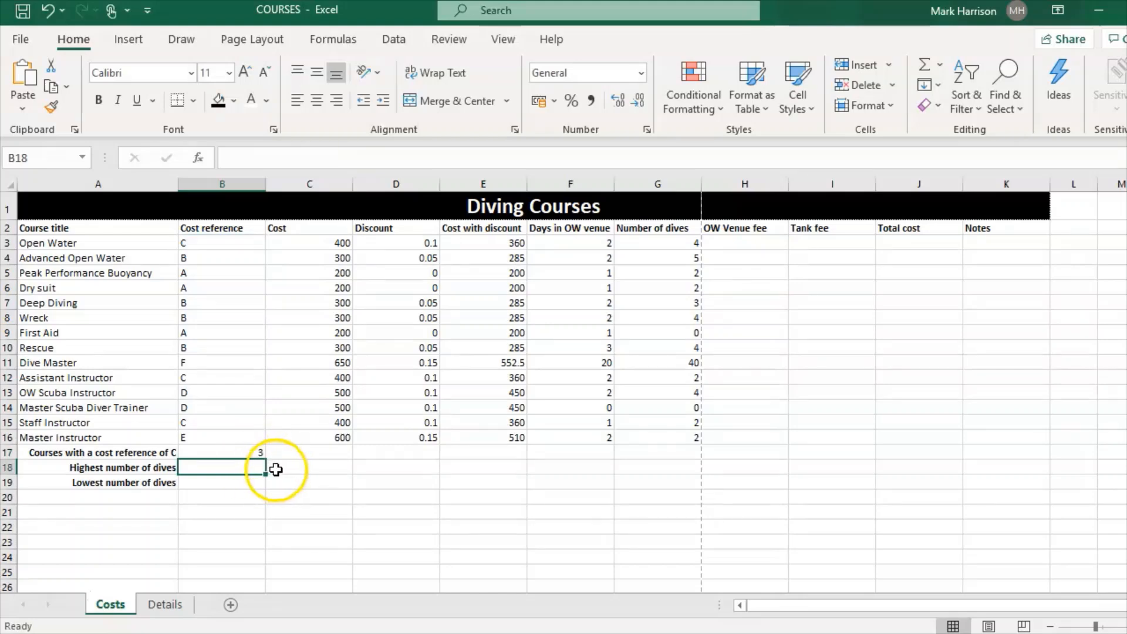
Step: Switch to the exam paper in Adobe Acrobat Reader to read the Task B1b (ii) requirements, compare them with the E3 formula and return to the workbook
{"action": "left_click", "coordinate": [50, 594]}
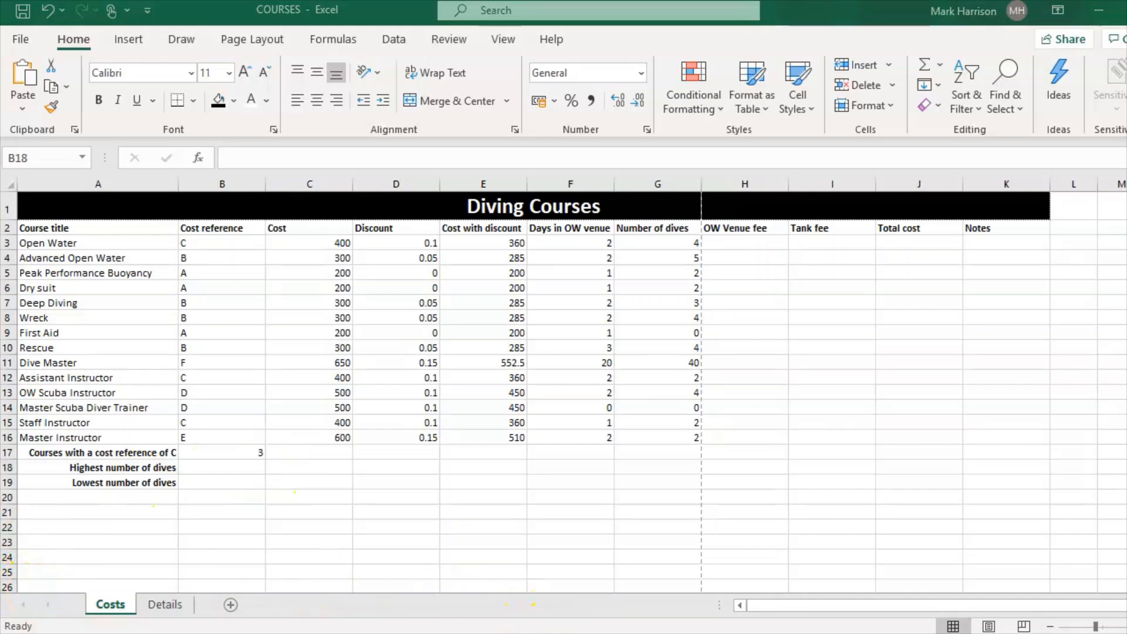
{"action": "left_click", "coordinate": [551, 633]}
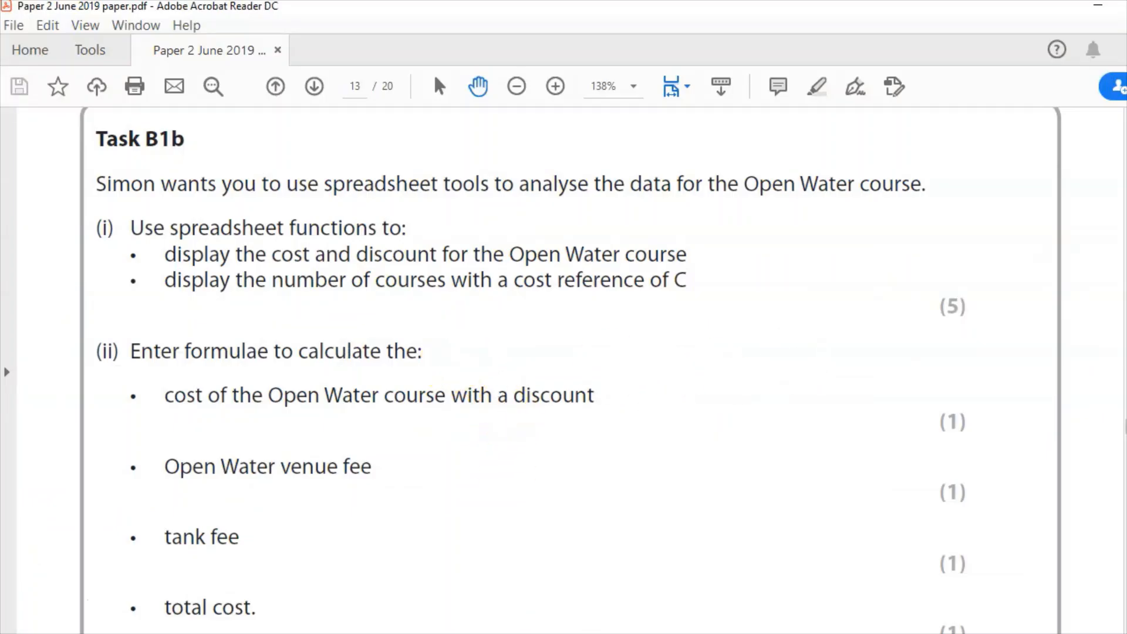
{"action": "scroll", "coordinate": [385, 195], "scroll_direction": "down", "scroll_amount": 4}
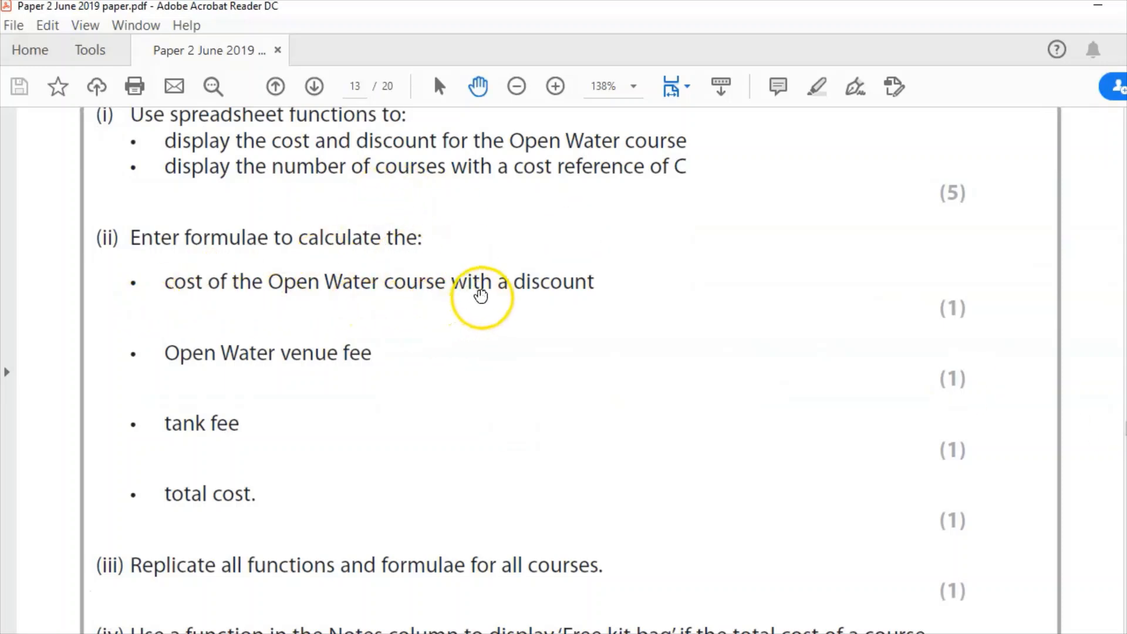
{"action": "left_click", "coordinate": [588, 632]}
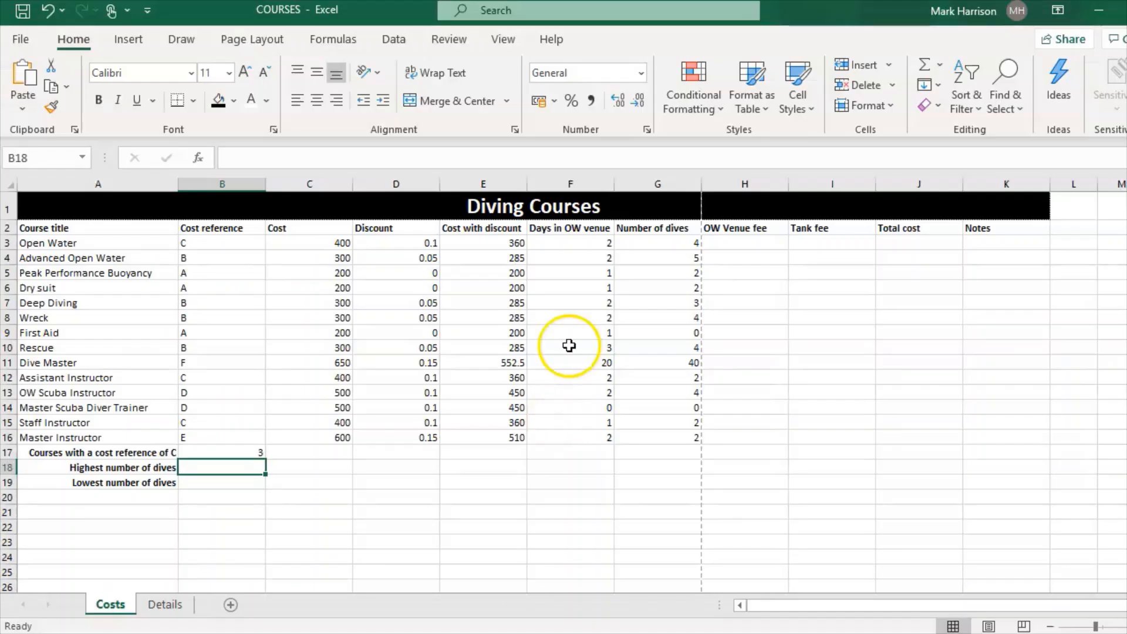
{"action": "left_click", "coordinate": [566, 243]}
{"action": "left_click", "coordinate": [485, 241]}
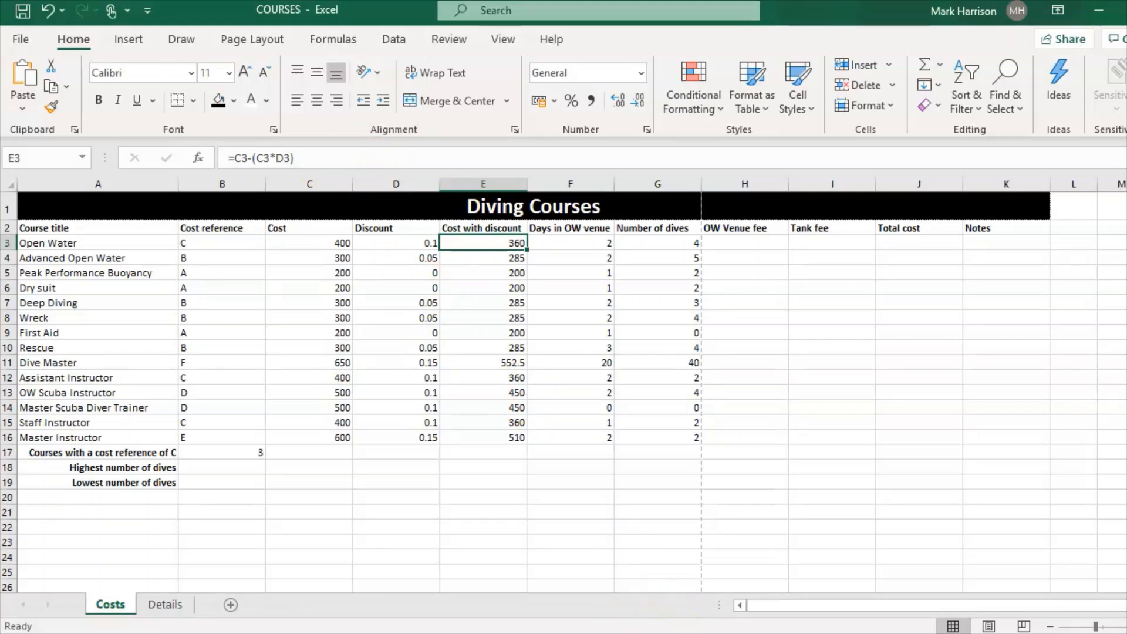
{"action": "left_click", "coordinate": [583, 632]}
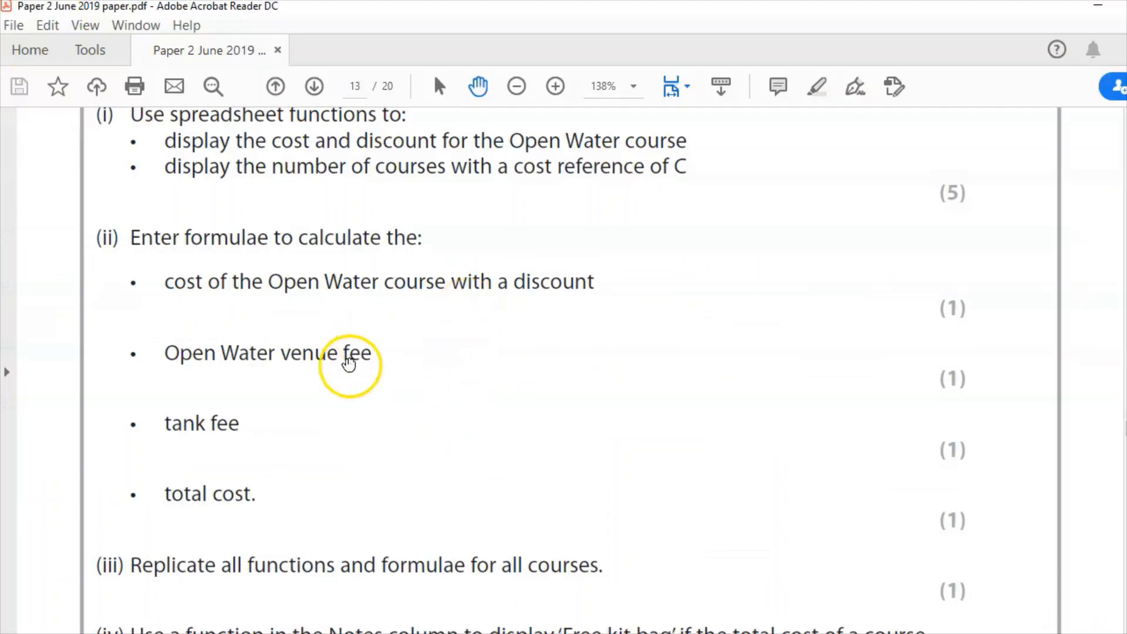
{"action": "left_click", "coordinate": [505, 631]}
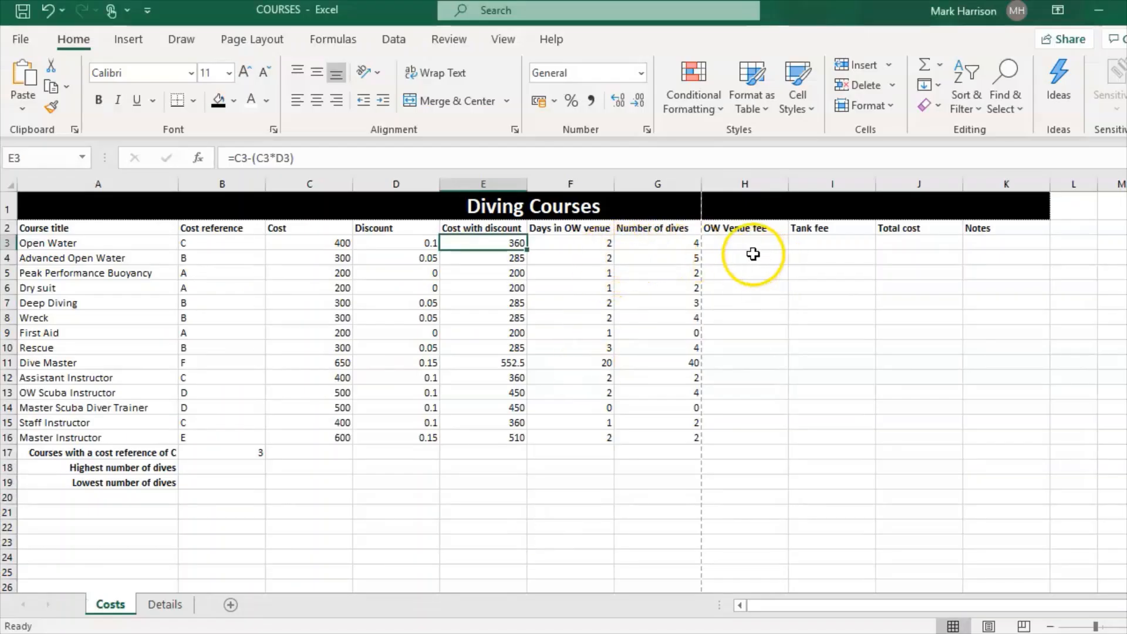
Step: Look up the Open Water venue fee per day on the Details sheet for the H3 formula and return to the Costs sheet
{"action": "left_click", "coordinate": [752, 245]}
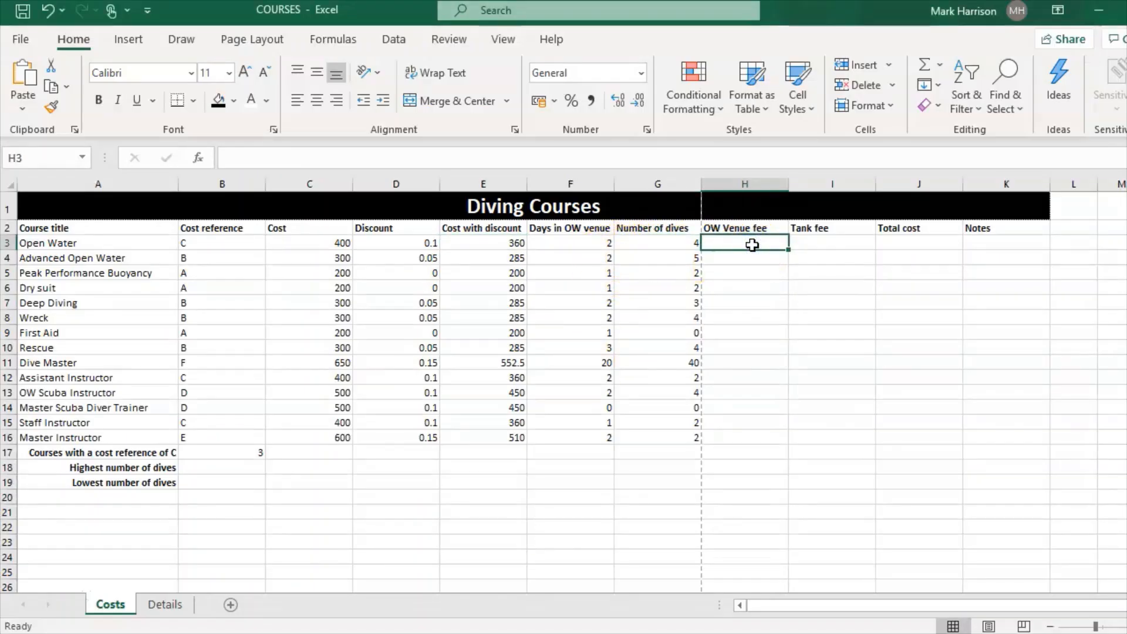
{"action": "left_click", "coordinate": [162, 607]}
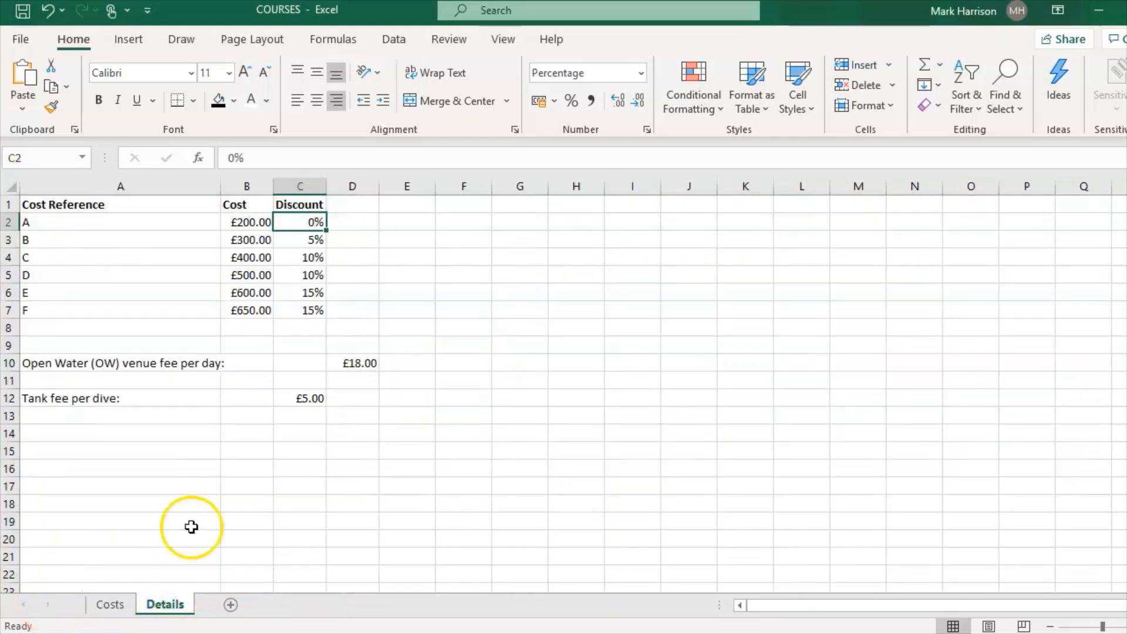
{"action": "left_click", "coordinate": [359, 364]}
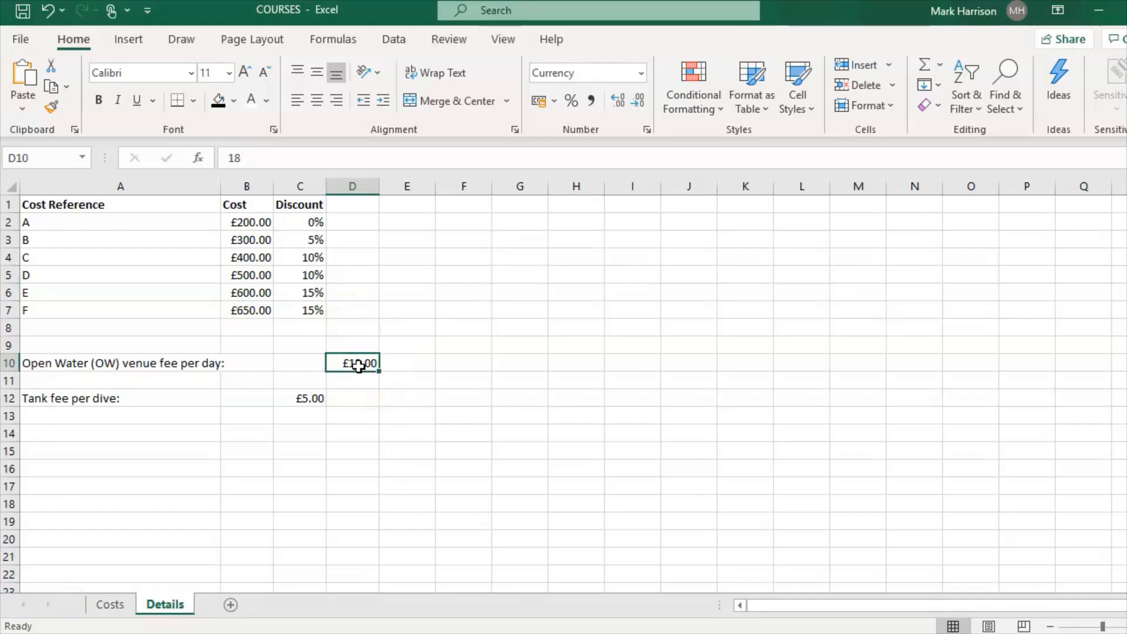
{"action": "left_click", "coordinate": [110, 605]}
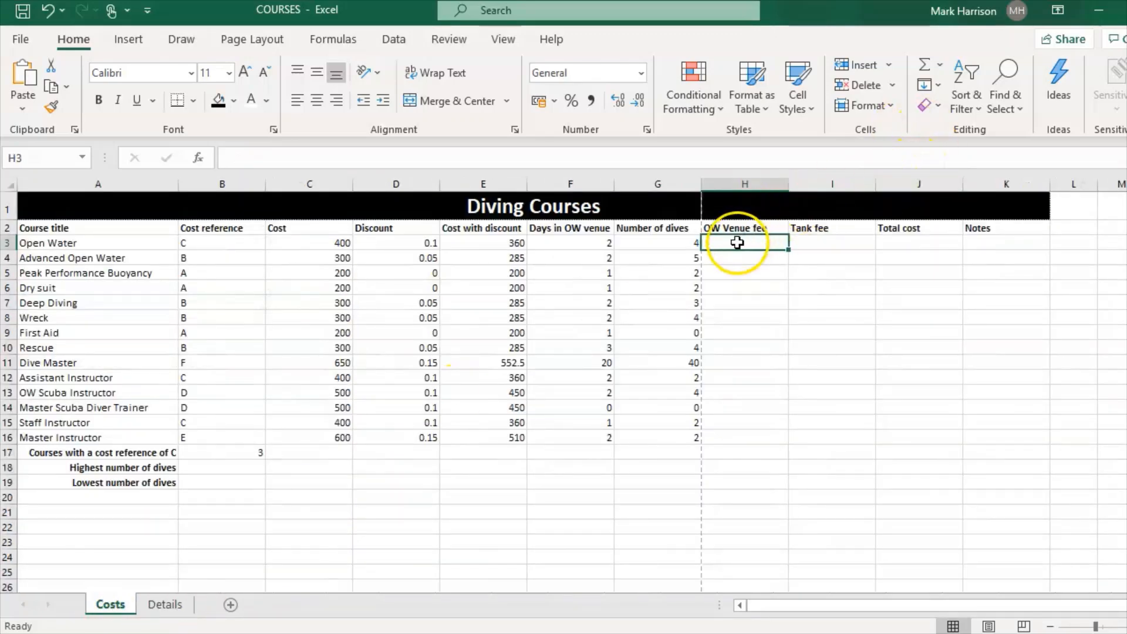
Step: Start the Open Water venue fee formula in H3 with an absolute reference to the daily fee, =Details!$D$10
{"action": "left_click", "coordinate": [488, 154]}
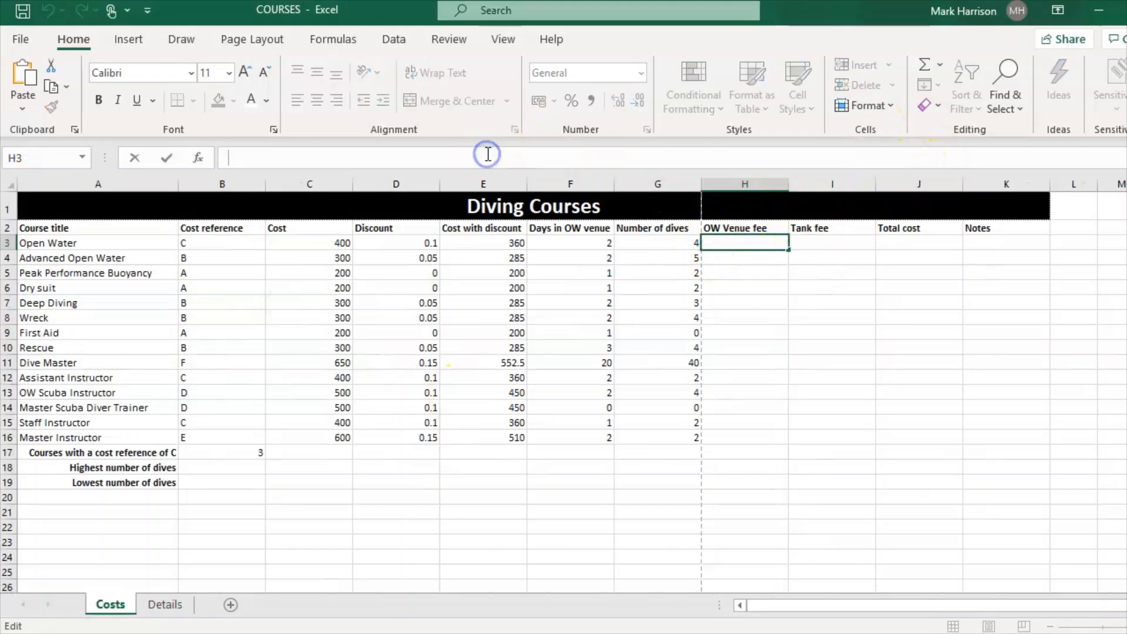
{"action": "type", "text": "="}
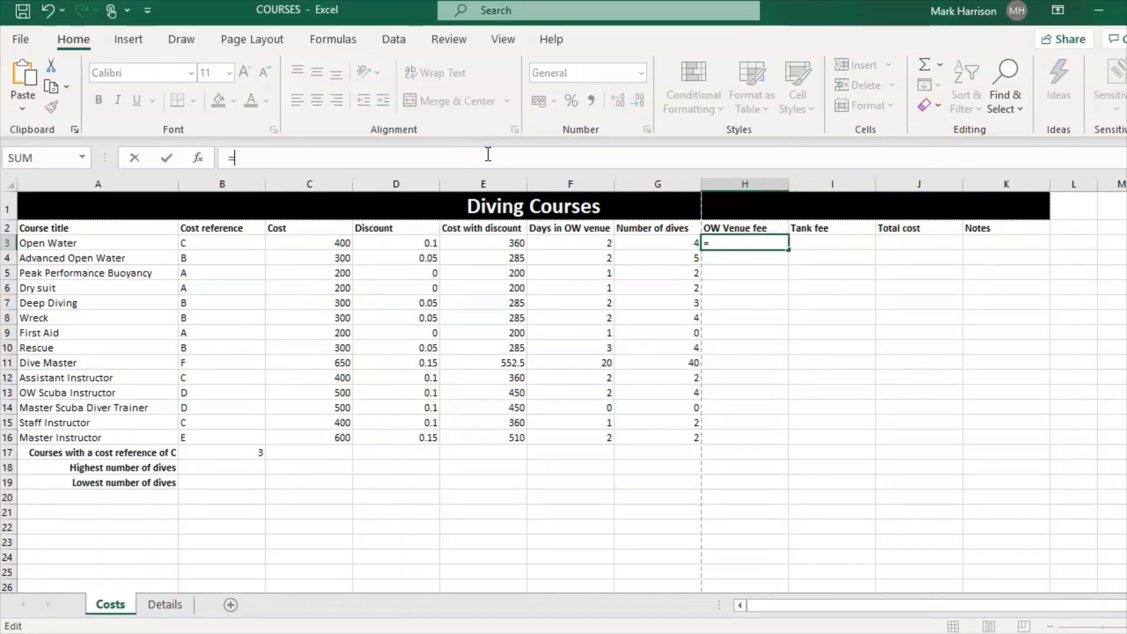
{"action": "left_click", "coordinate": [164, 604]}
{"action": "left_click", "coordinate": [362, 363]}
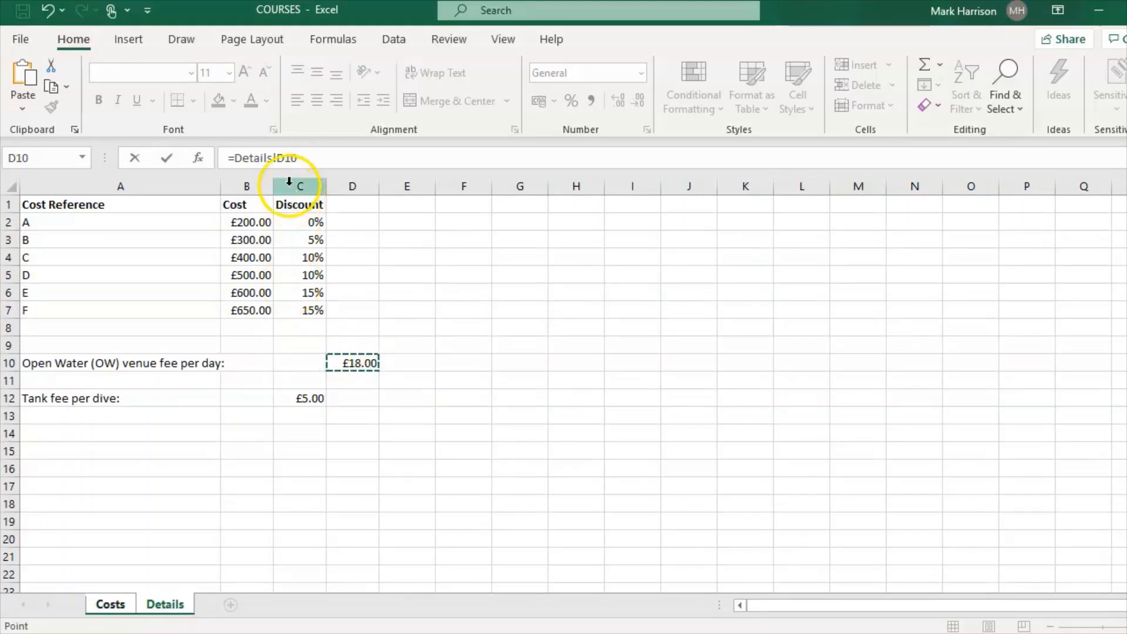
{"action": "left_click", "coordinate": [280, 157]}
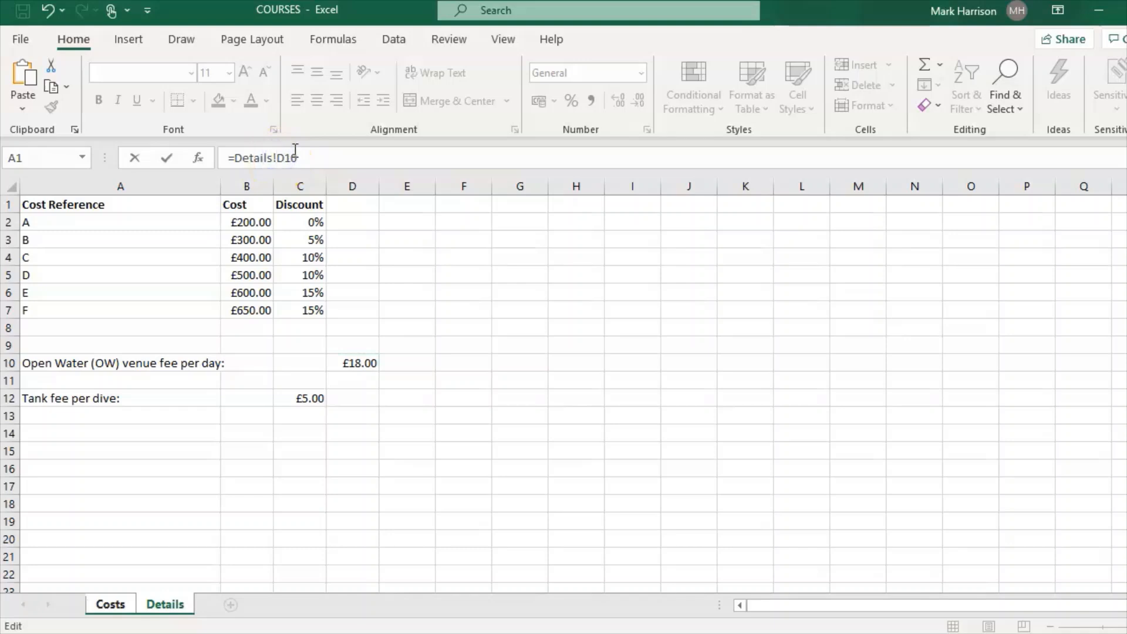
{"action": "type", "text": "$"}
{"action": "left_click", "coordinate": [295, 151]}
{"action": "type", "text": "$"}
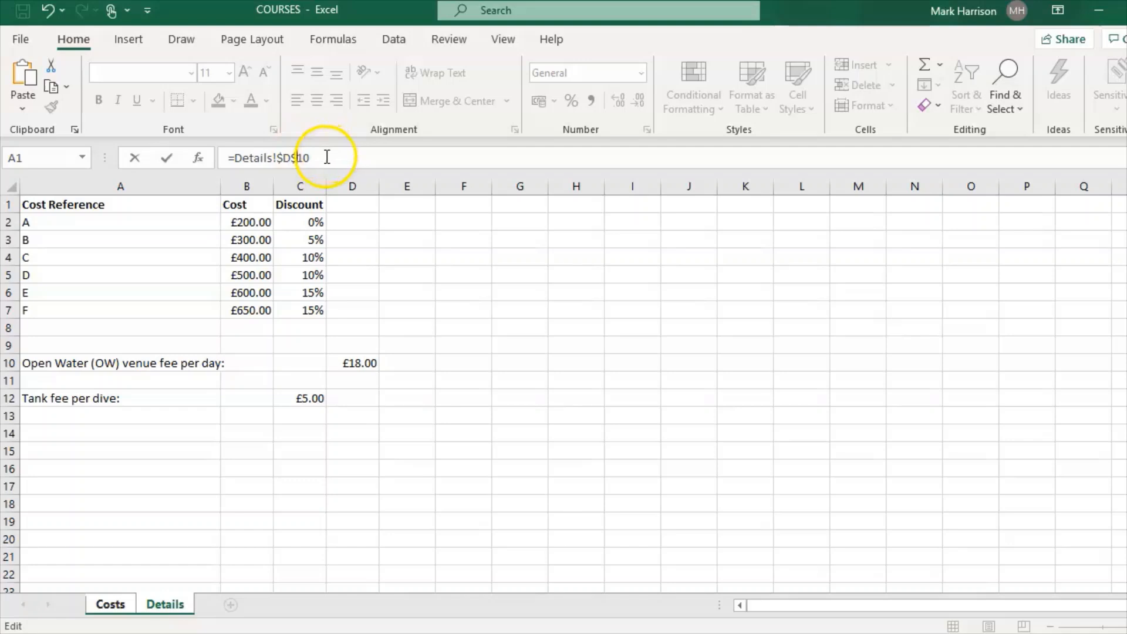
{"action": "left_click", "coordinate": [327, 157]}
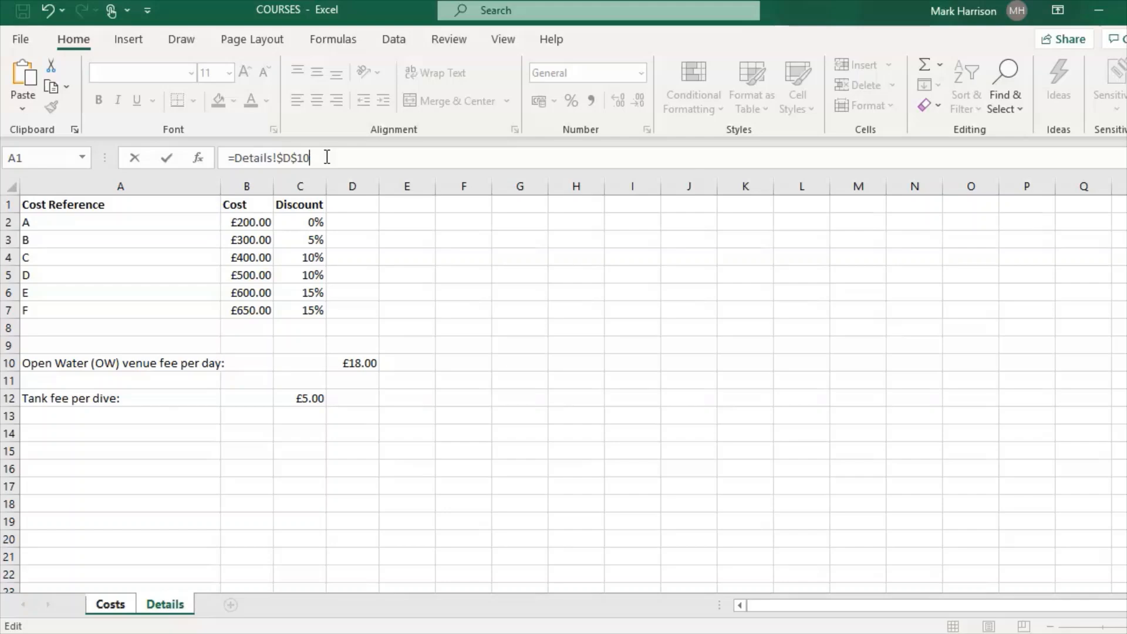
Step: Complete the H3 formula by multiplying the daily fee by the Open Water course's days in OW venue, Costs!F3
{"action": "type", "text": "*"}
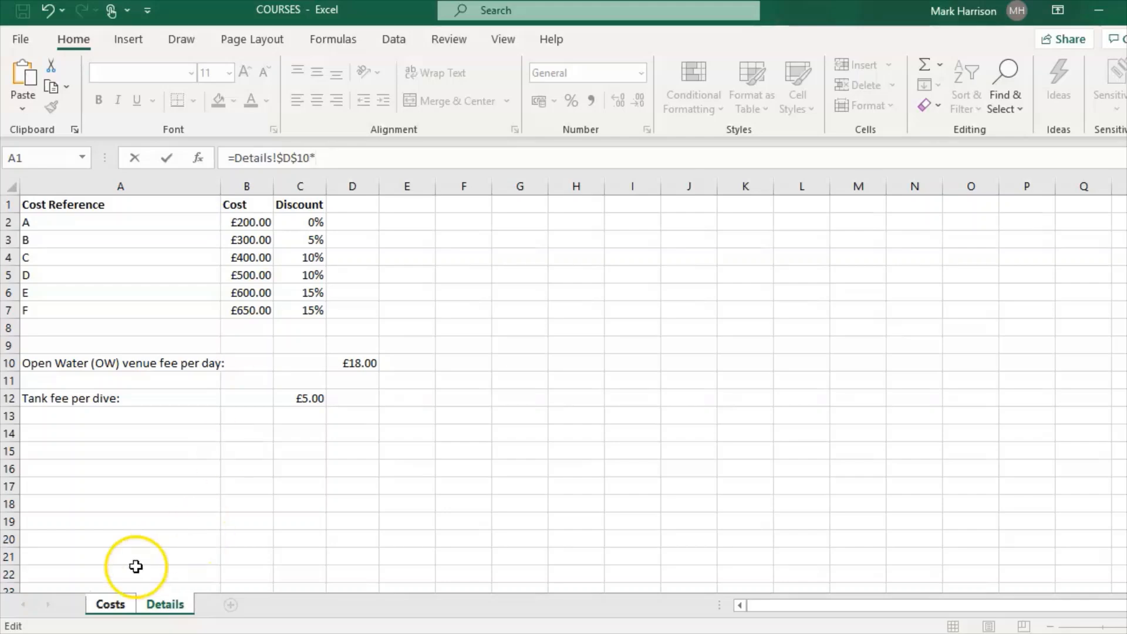
{"action": "left_click", "coordinate": [111, 604]}
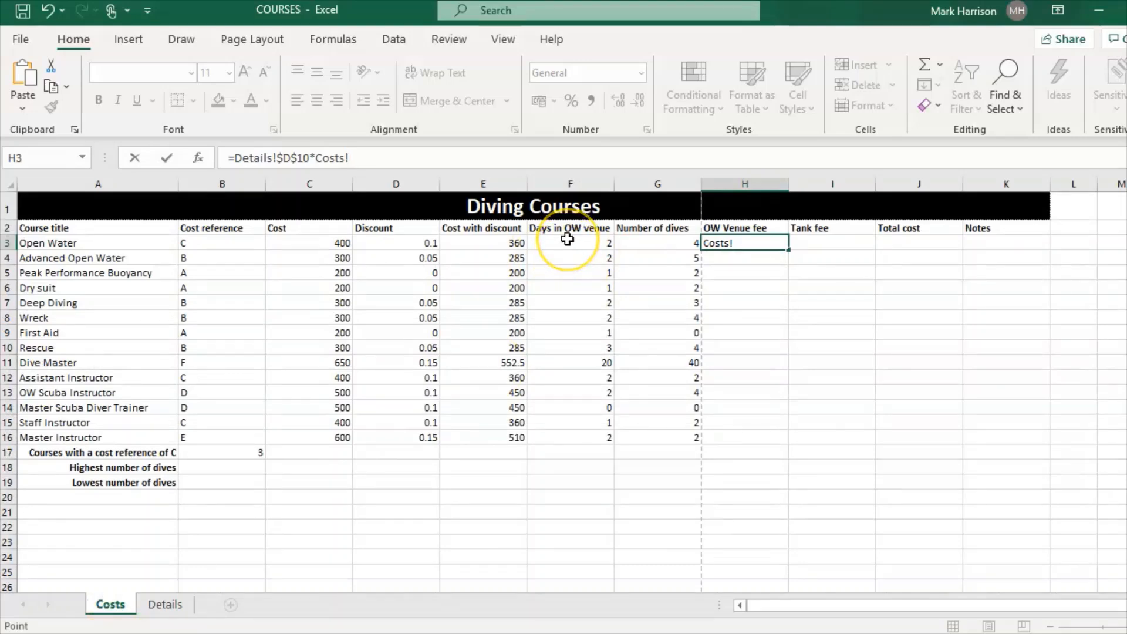
{"action": "left_click", "coordinate": [568, 241]}
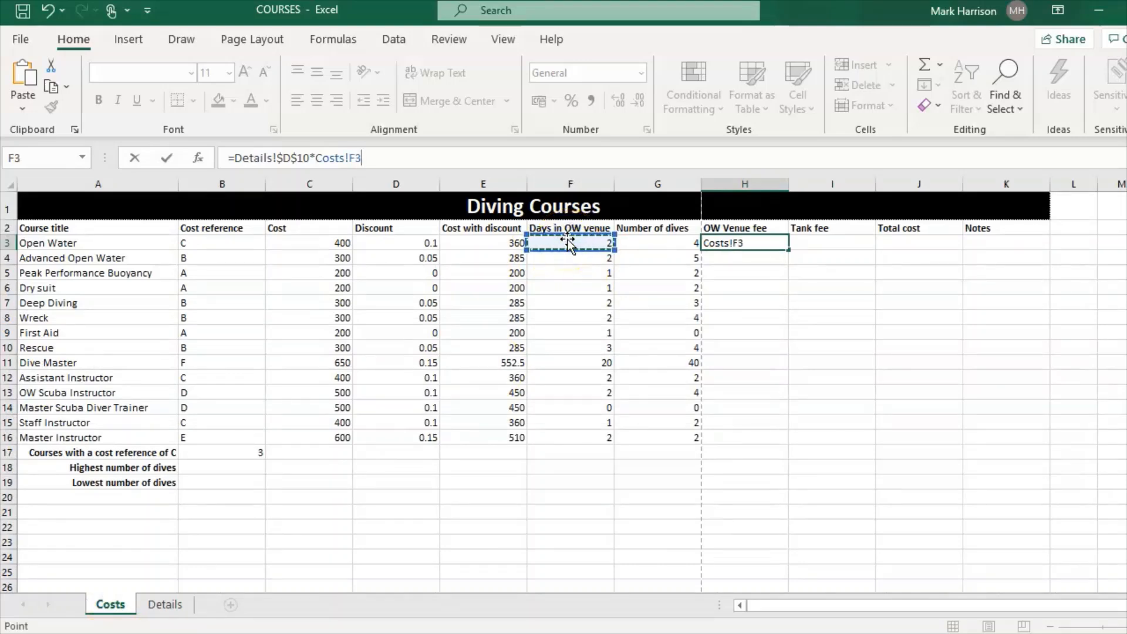
{"action": "key", "text": "Return"}
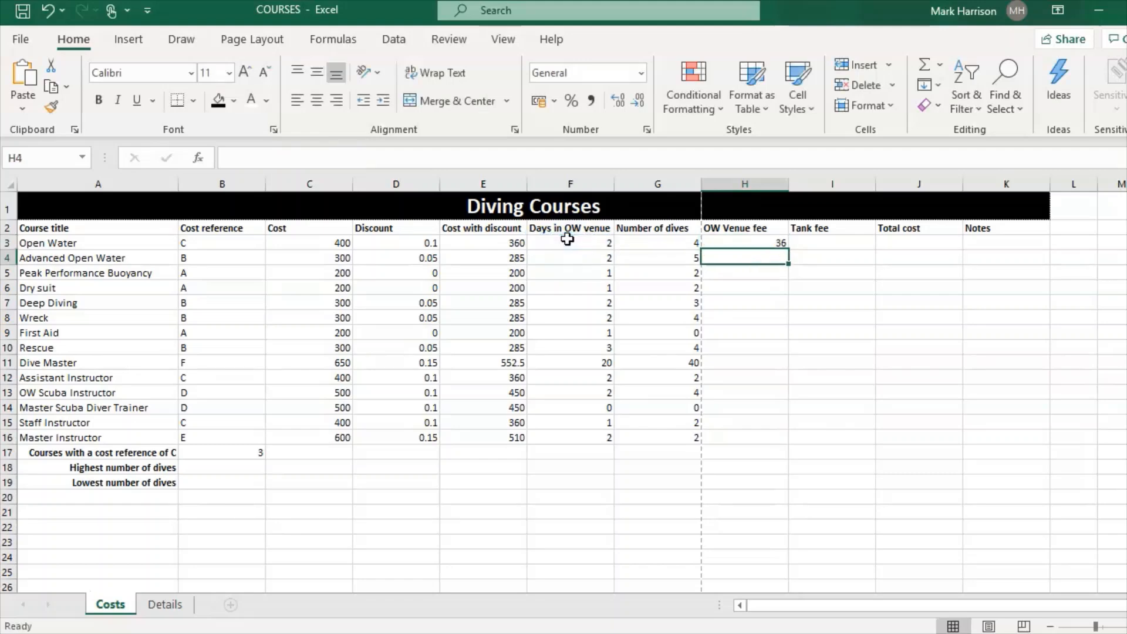
Step: Fill the formula in H3 down the OW Venue fee column to H16 and check the copied formulas against the days in OW venue
{"action": "left_click", "coordinate": [758, 246]}
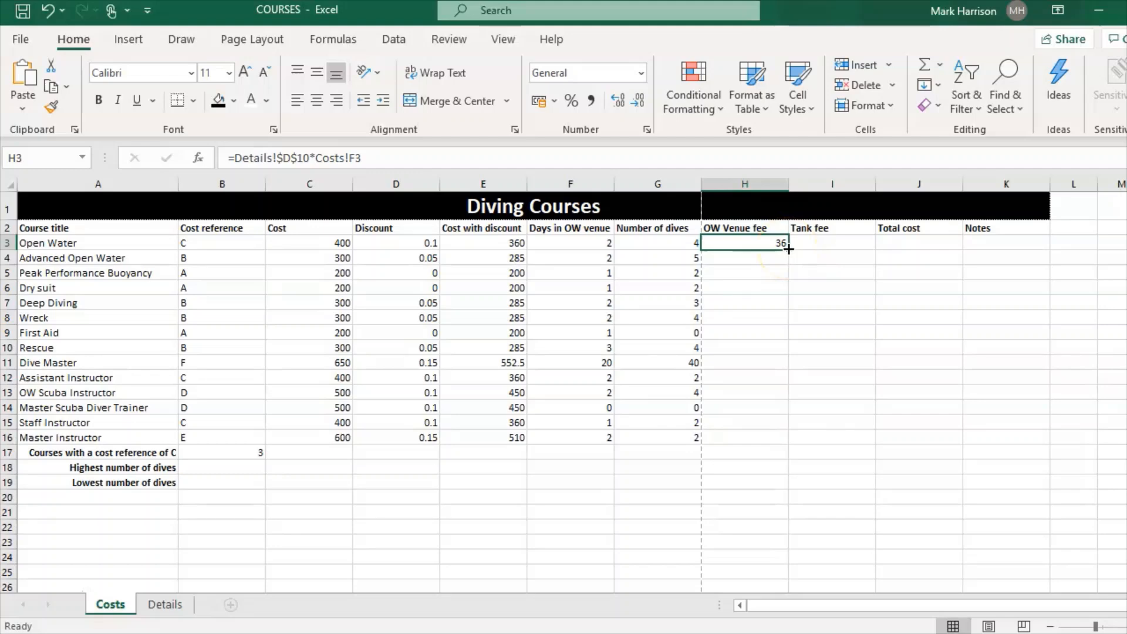
{"action": "left_click_drag", "start_coordinate": [788, 249], "coordinate": [762, 443]}
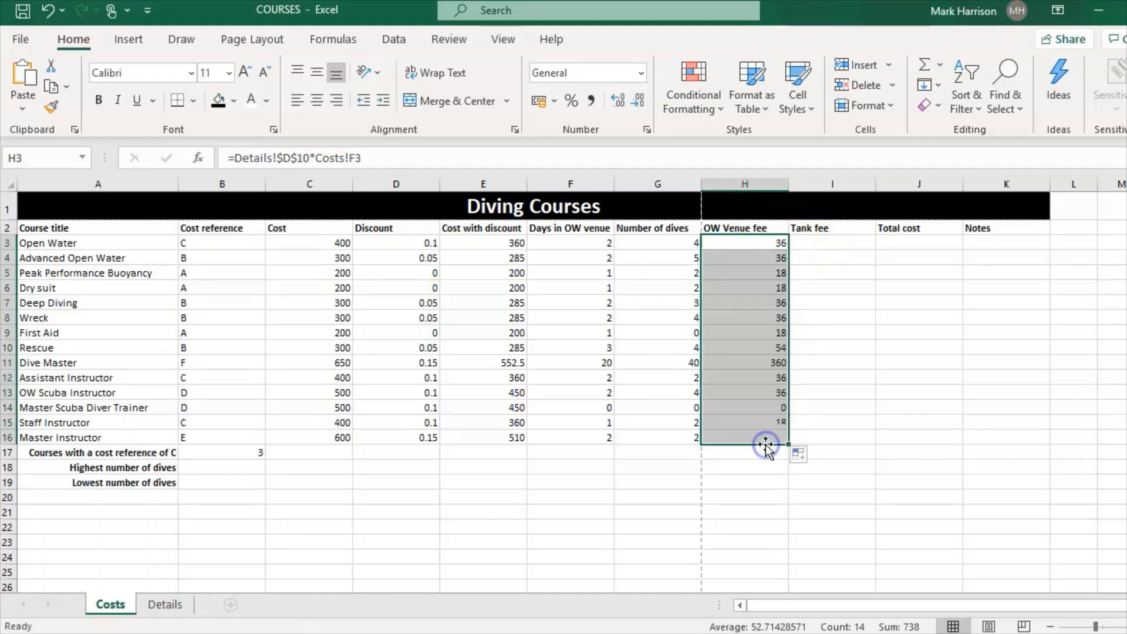
{"action": "left_click", "coordinate": [759, 390]}
{"action": "left_click", "coordinate": [760, 364]}
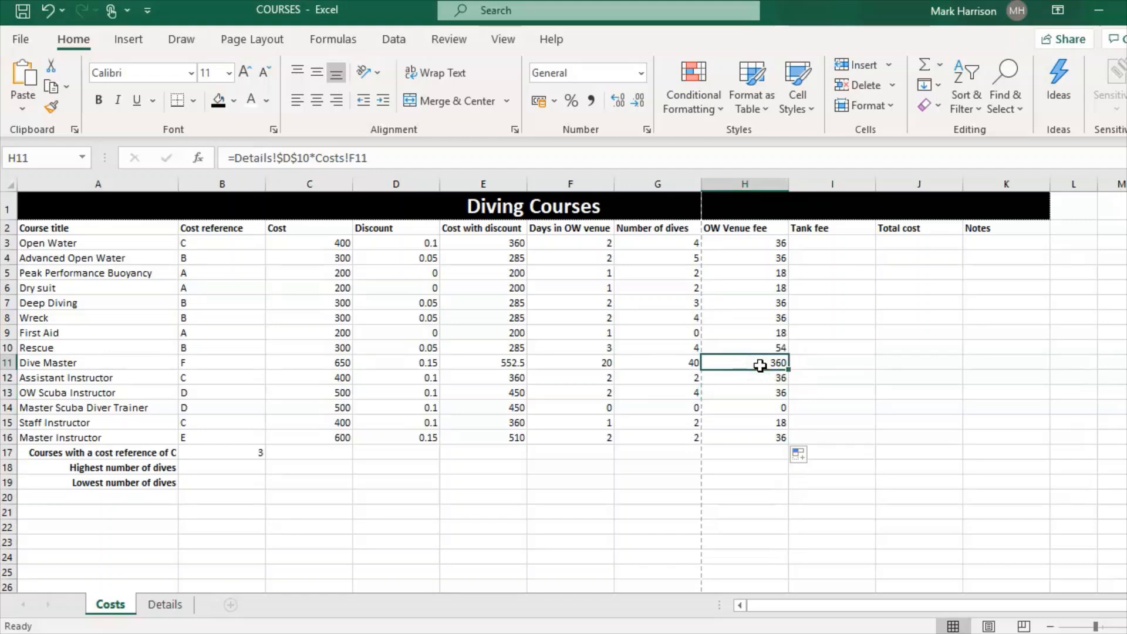
{"action": "left_click", "coordinate": [606, 364]}
{"action": "left_click", "coordinate": [761, 363]}
{"action": "left_click", "coordinate": [559, 407]}
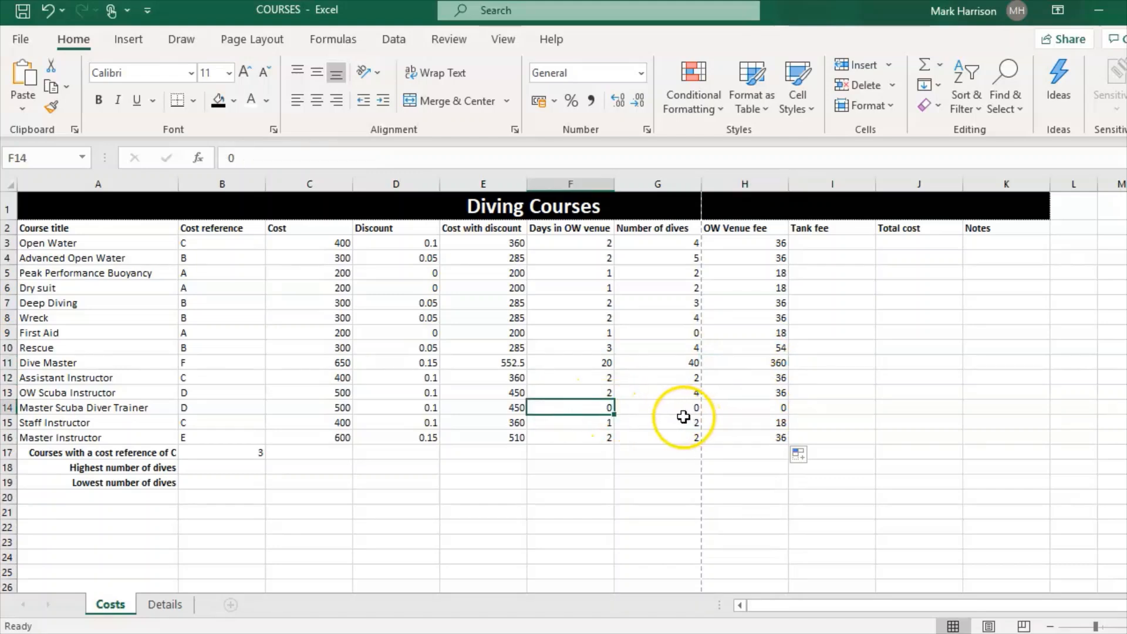
Step: Check the next required formula in the exam paper in Adobe Acrobat Reader and look up the tank fee per dive on Excel's Details sheet
{"action": "left_click", "coordinate": [756, 406]}
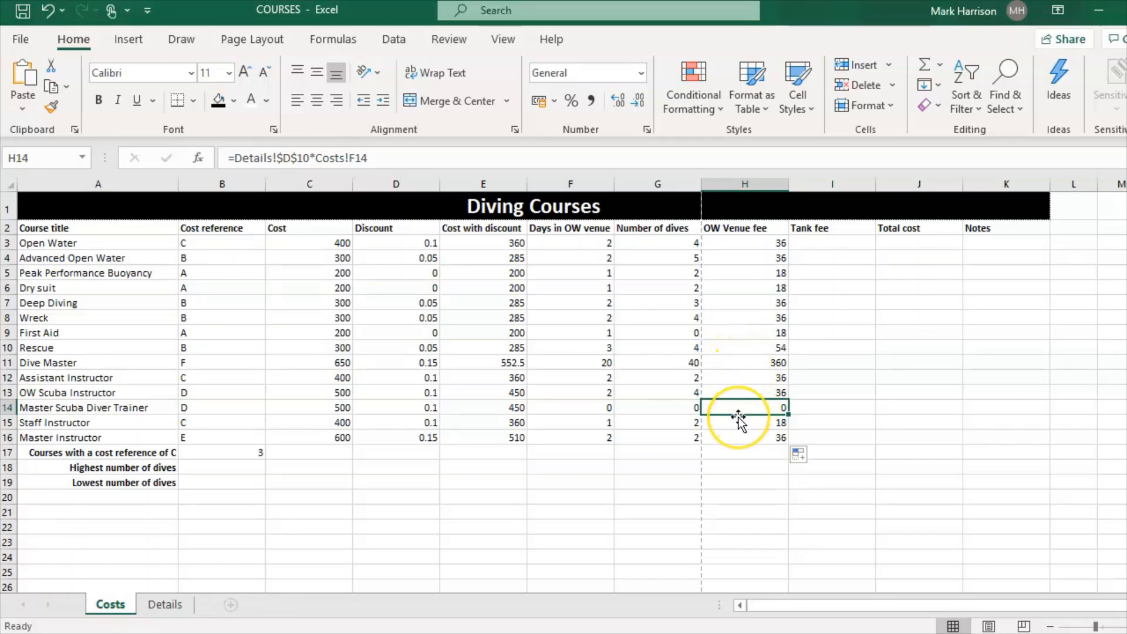
{"action": "left_click", "coordinate": [50, 618]}
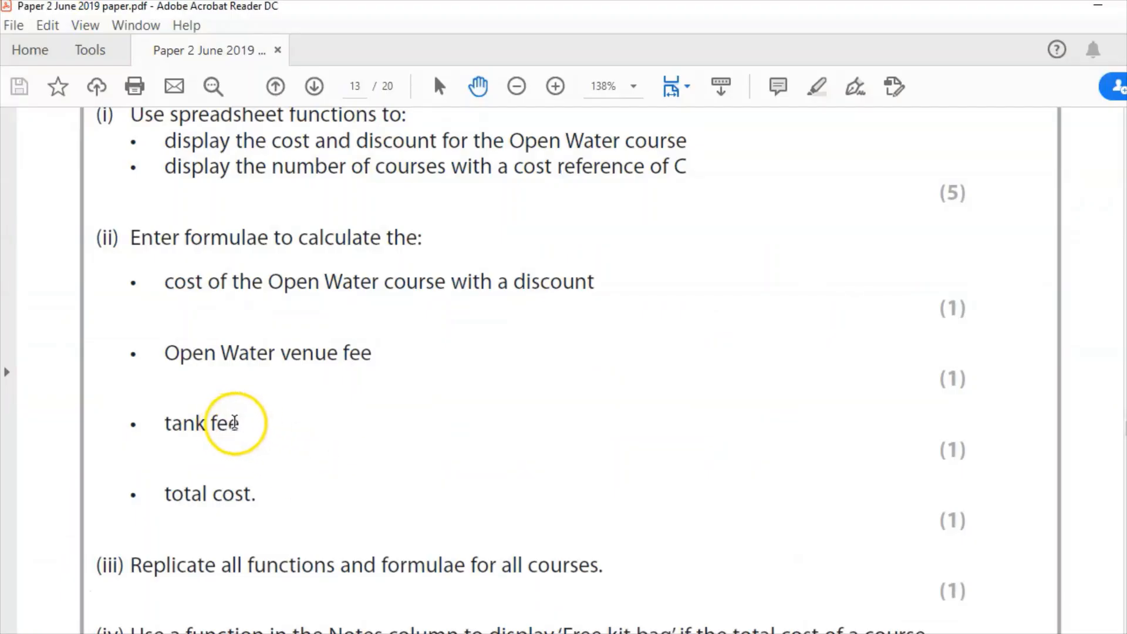
{"action": "key", "text": "alt+Tab"}
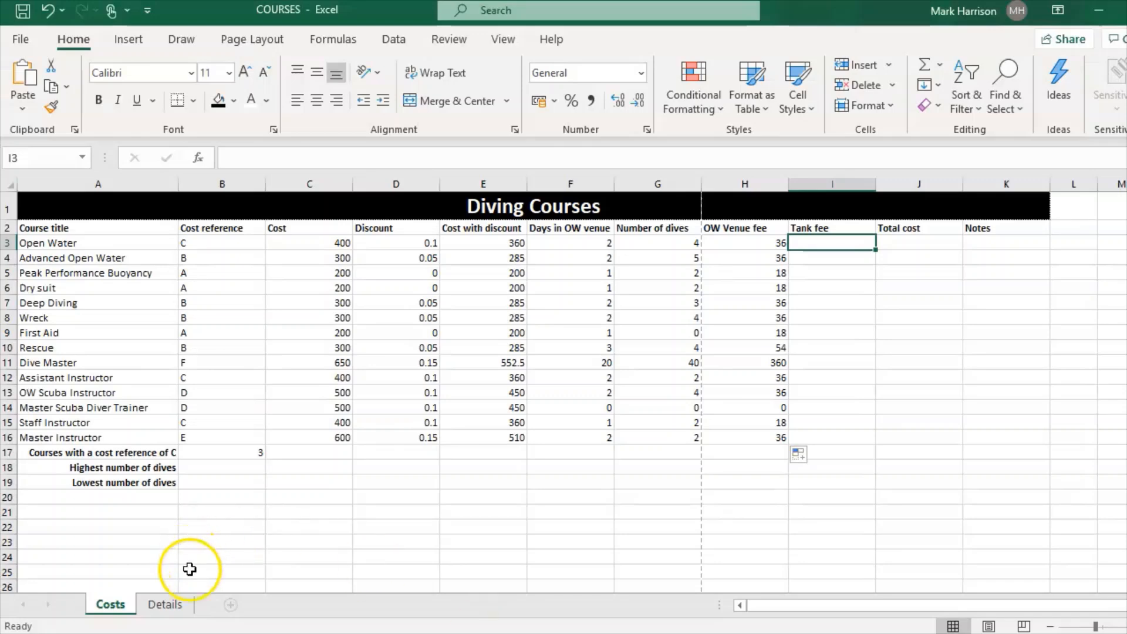
{"action": "left_click", "coordinate": [165, 606]}
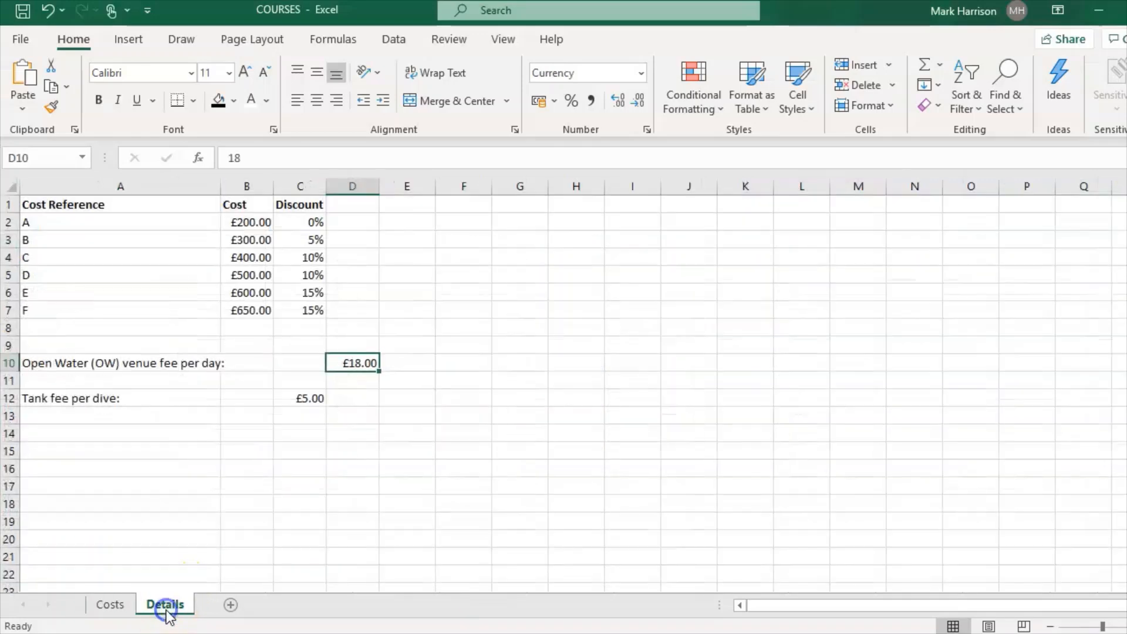
{"action": "left_click", "coordinate": [307, 397]}
{"action": "left_click", "coordinate": [109, 604]}
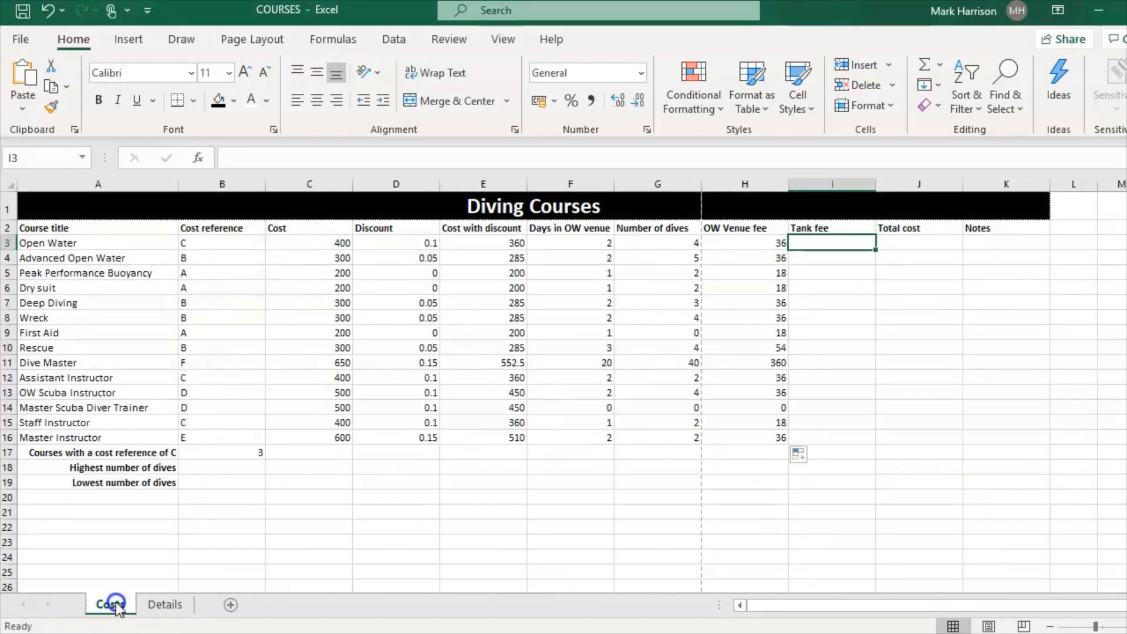
Step: Start the tank fee formula in I3 of the Costs sheet with an absolute reference to the fee per dive, =Details!$C$12
{"action": "left_click", "coordinate": [696, 161]}
{"action": "type", "text": "="}
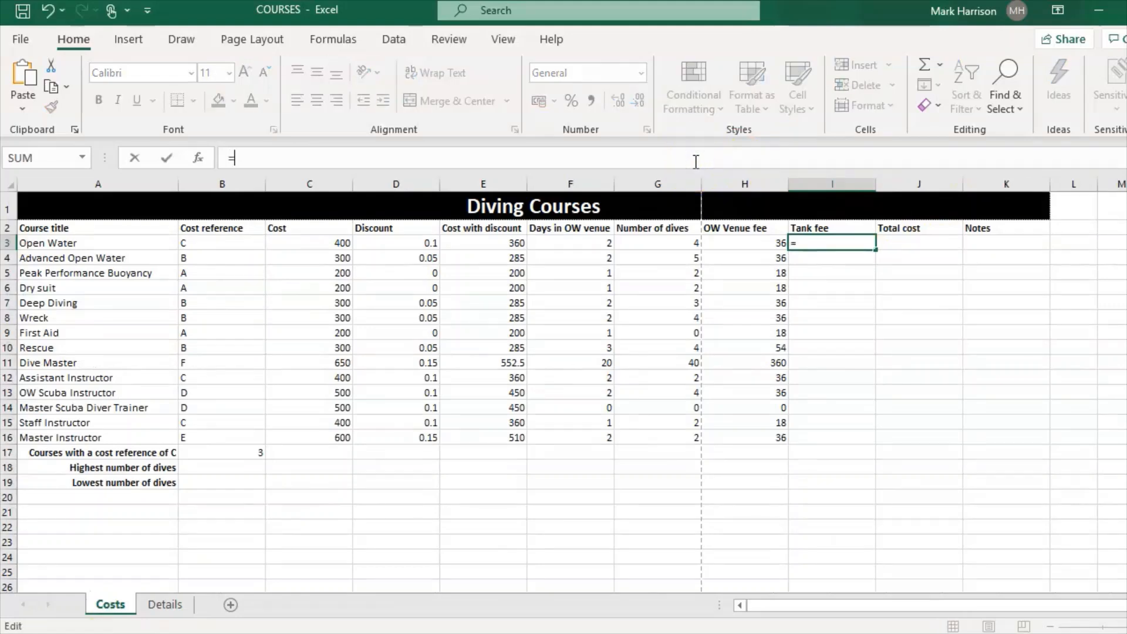
{"action": "left_click", "coordinate": [166, 604]}
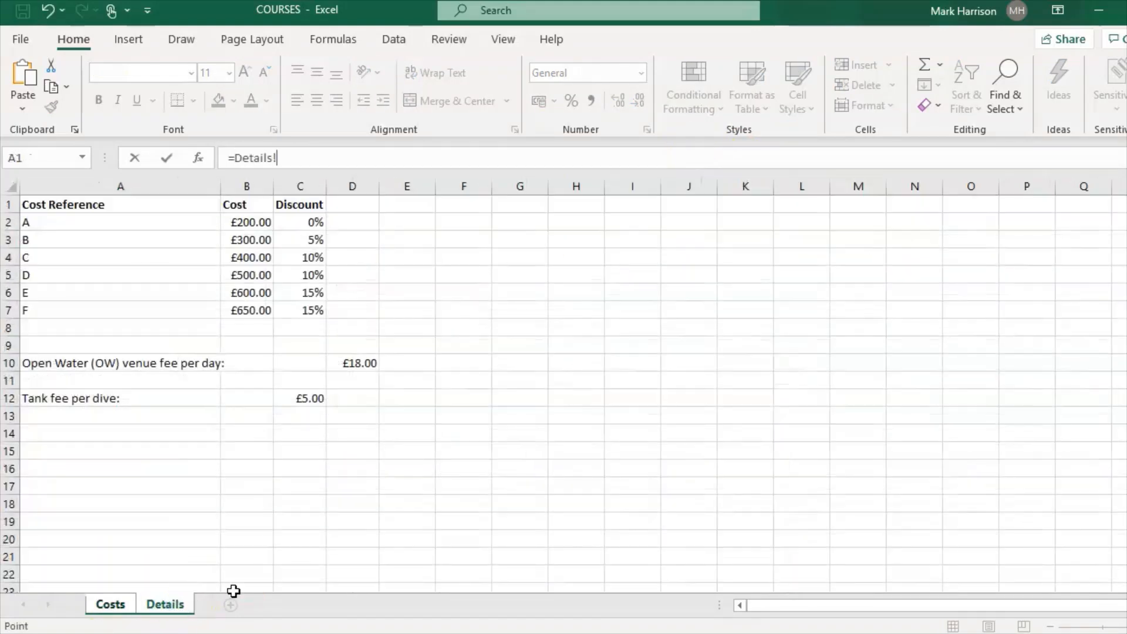
{"action": "left_click", "coordinate": [315, 405]}
{"action": "left_click", "coordinate": [276, 156]}
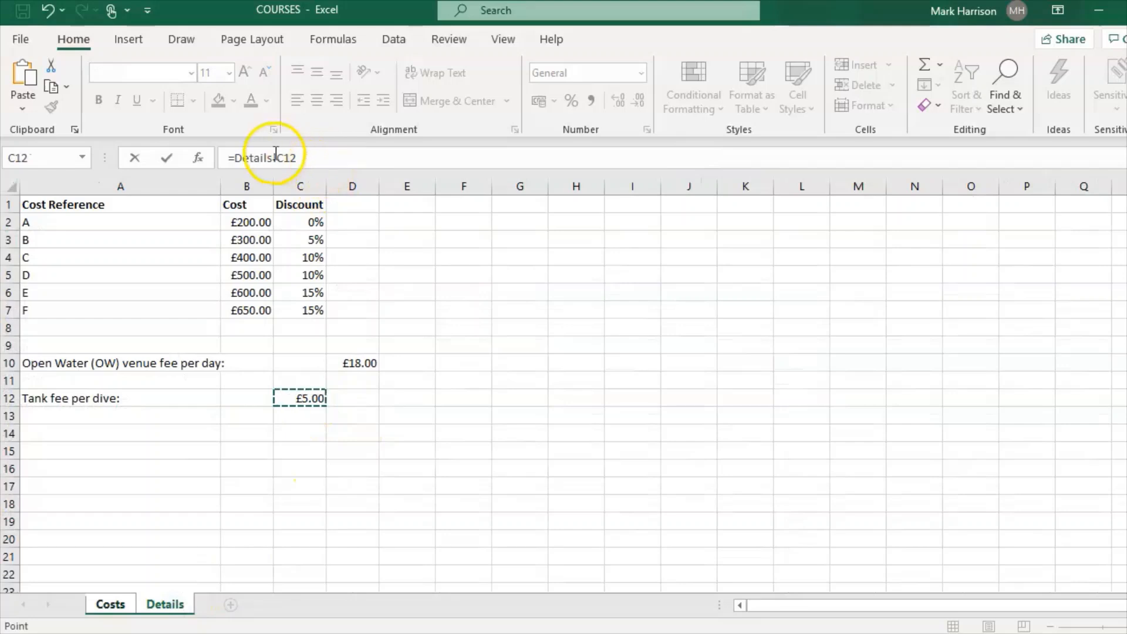
{"action": "type", "text": "$C$"}
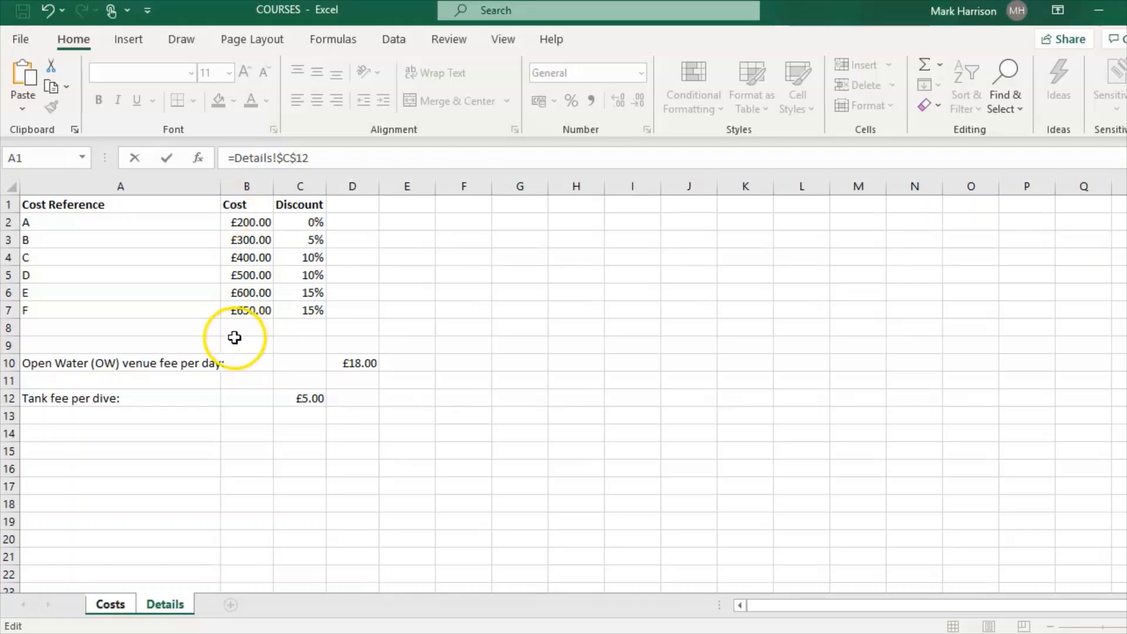
Step: Complete the I3 formula on the Costs sheet by multiplying the tank fee by the Open Water course's number of dives, G3
{"action": "left_click", "coordinate": [111, 605]}
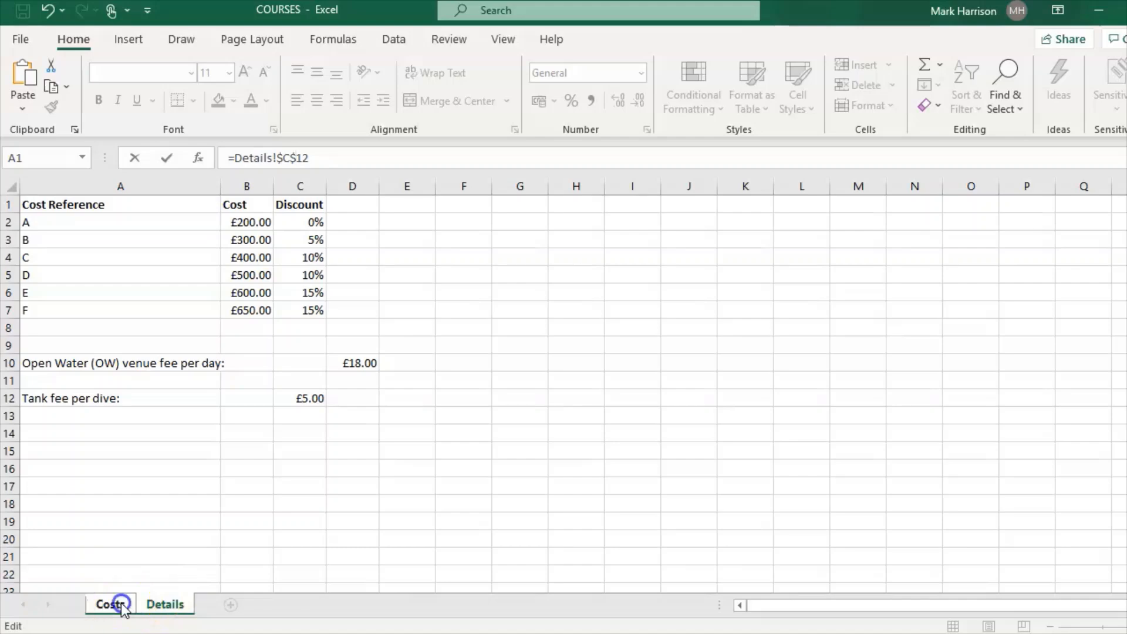
{"action": "left_click", "coordinate": [412, 155]}
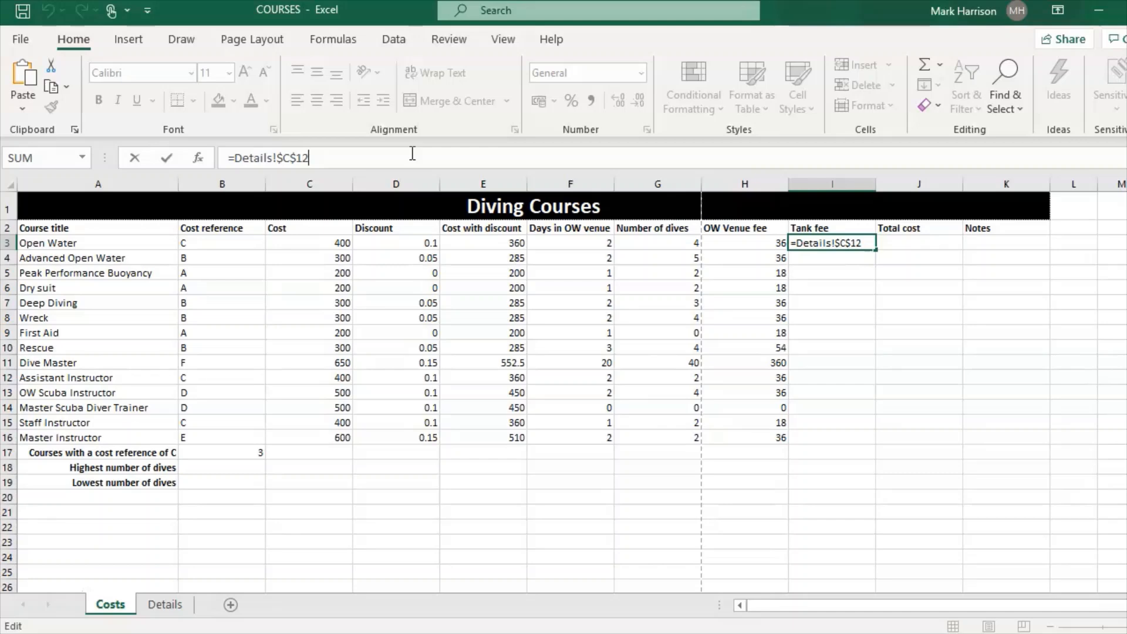
{"action": "type", "text": "*"}
{"action": "left_click", "coordinate": [642, 245]}
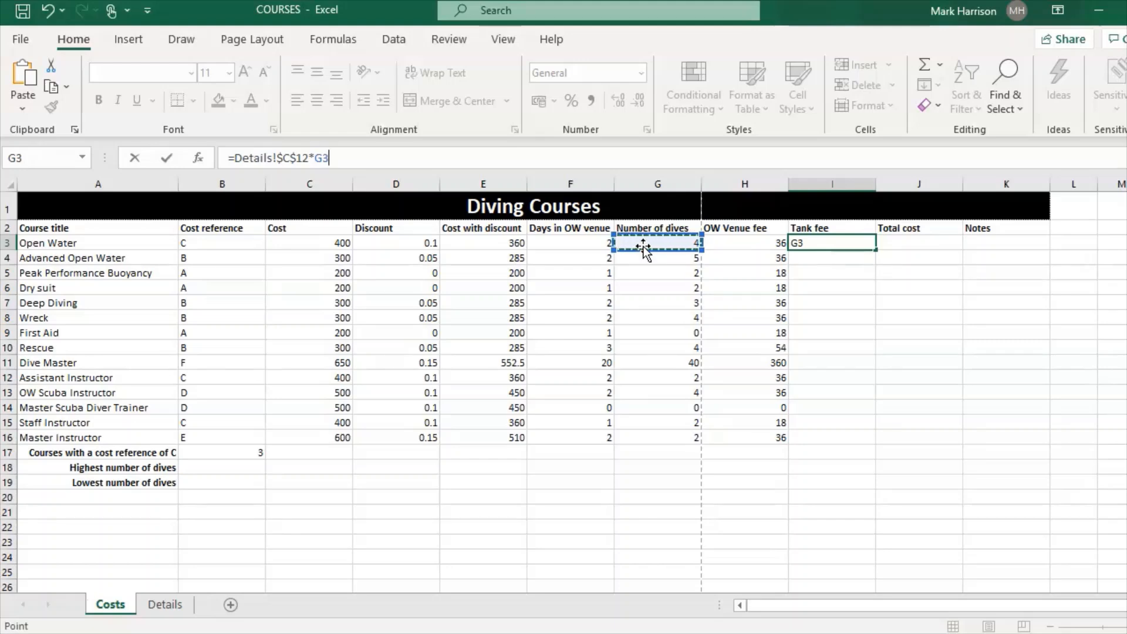
{"action": "key", "text": "Return"}
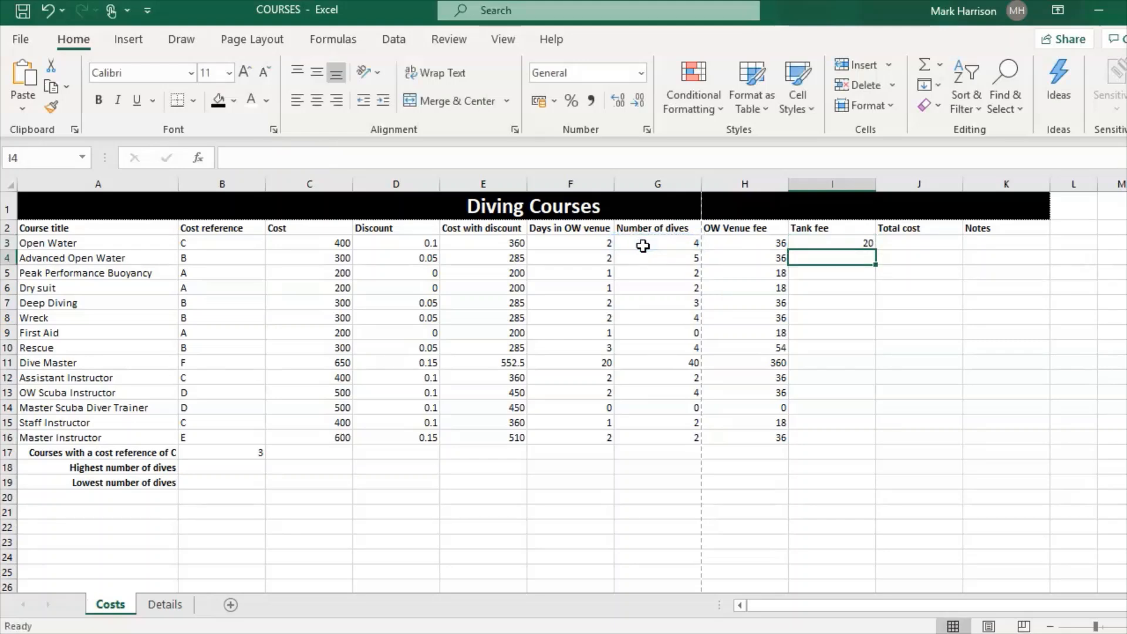
Step: Fill the formula in I3 down the Tank fee column to I16 and check the copied formulas against the number of dives
{"action": "left_click", "coordinate": [863, 242]}
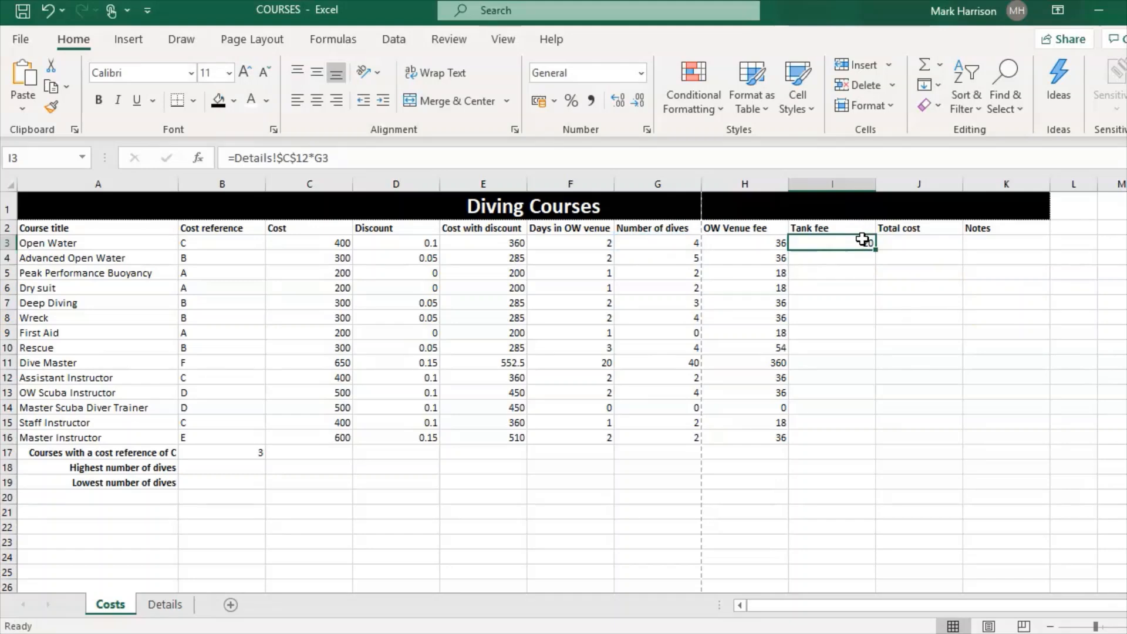
{"action": "left_click", "coordinate": [679, 244]}
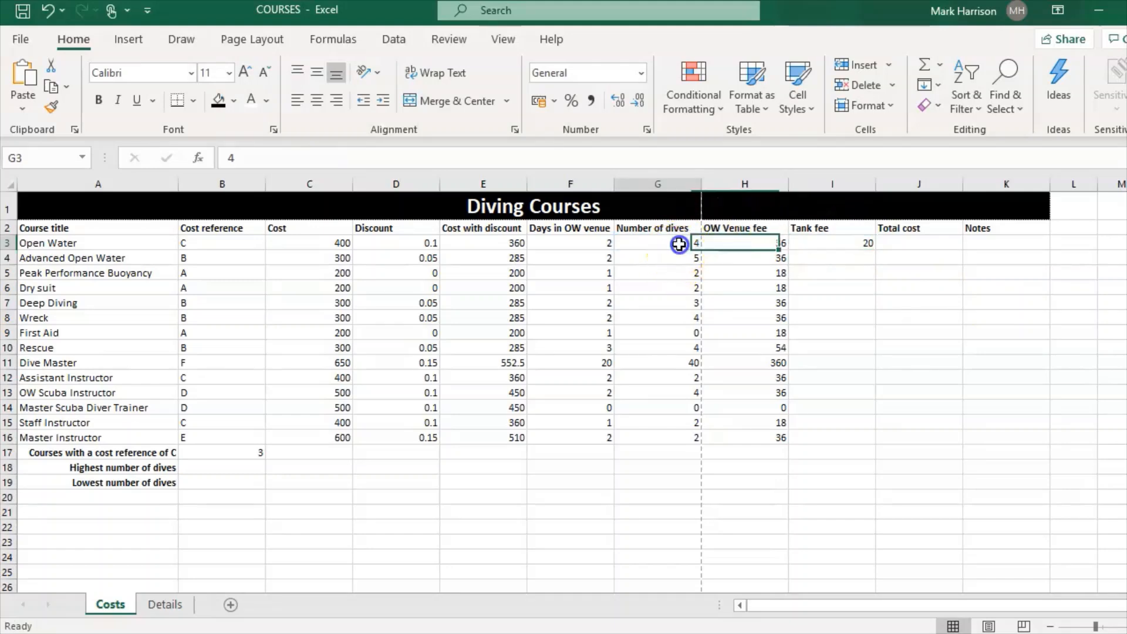
{"action": "left_click", "coordinate": [845, 241]}
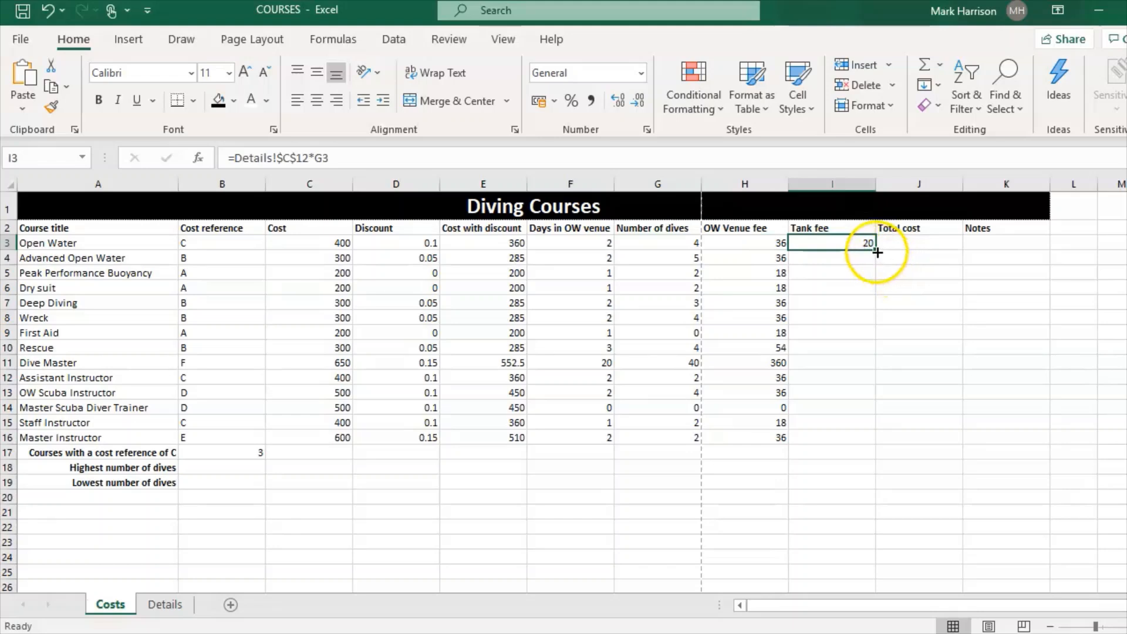
{"action": "left_click_drag", "start_coordinate": [877, 250], "coordinate": [866, 439]}
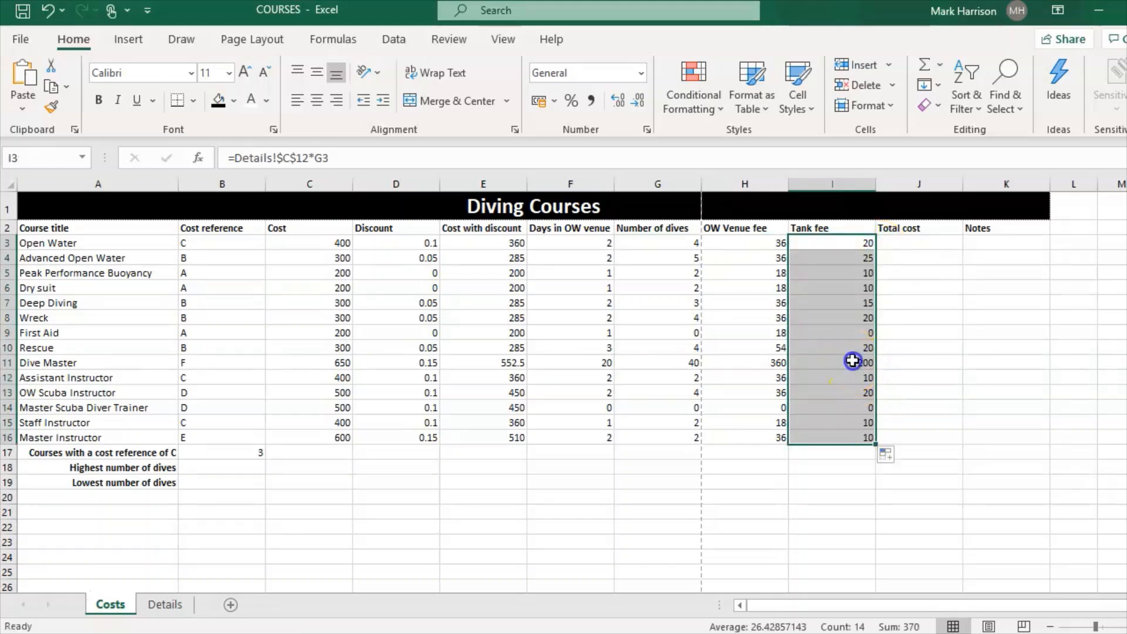
{"action": "left_click", "coordinate": [859, 362]}
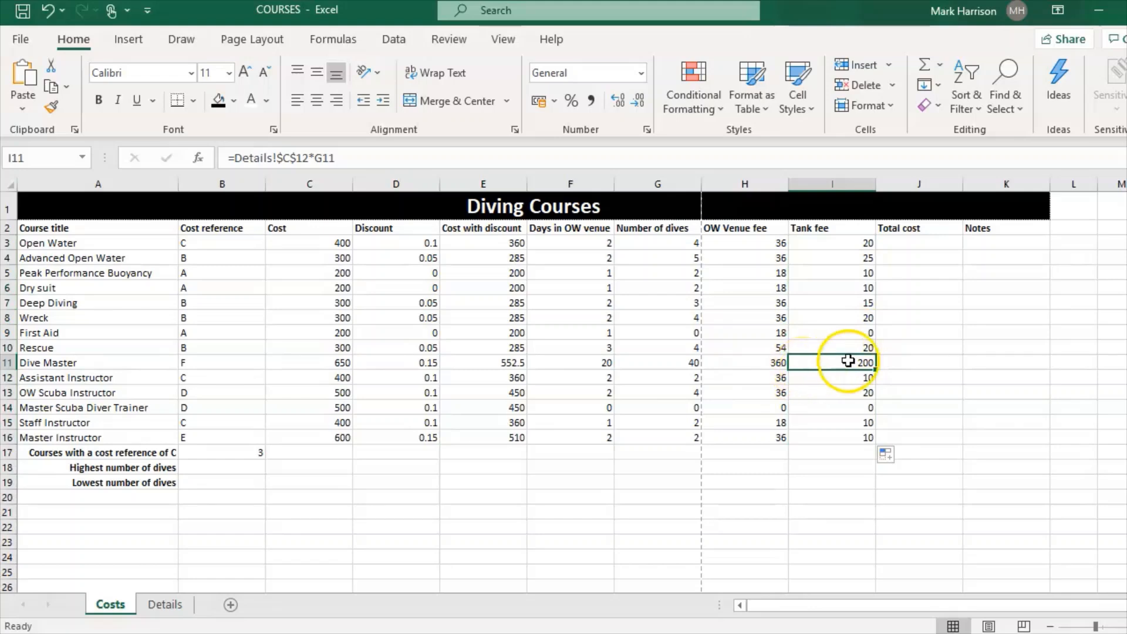
{"action": "left_click", "coordinate": [674, 362]}
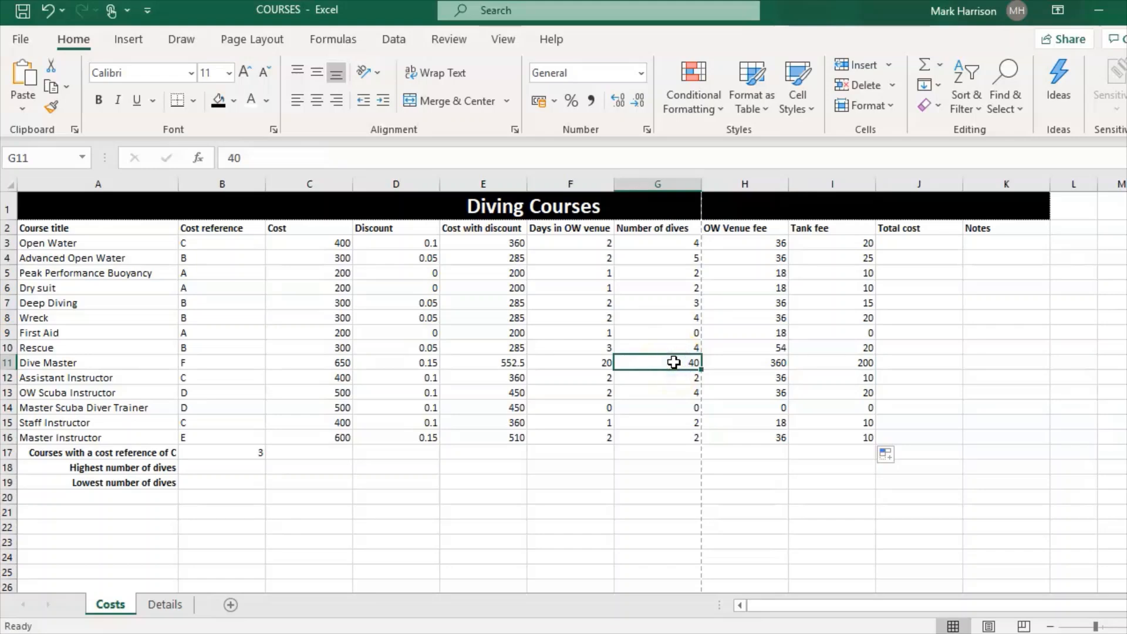
{"action": "left_click", "coordinate": [849, 362]}
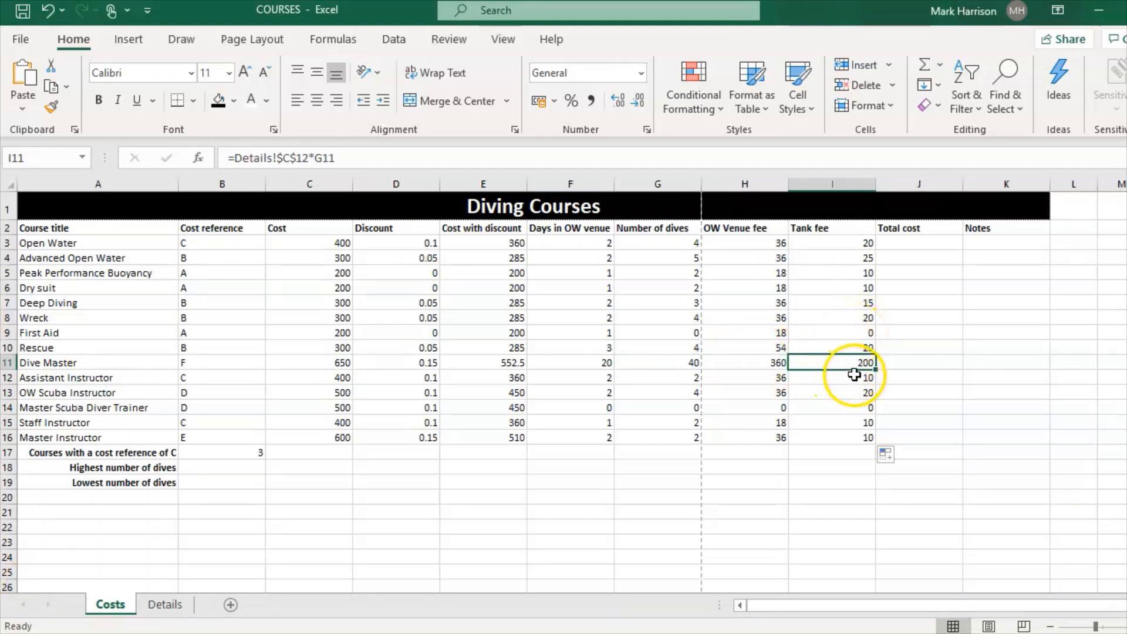
{"action": "left_click", "coordinate": [838, 405]}
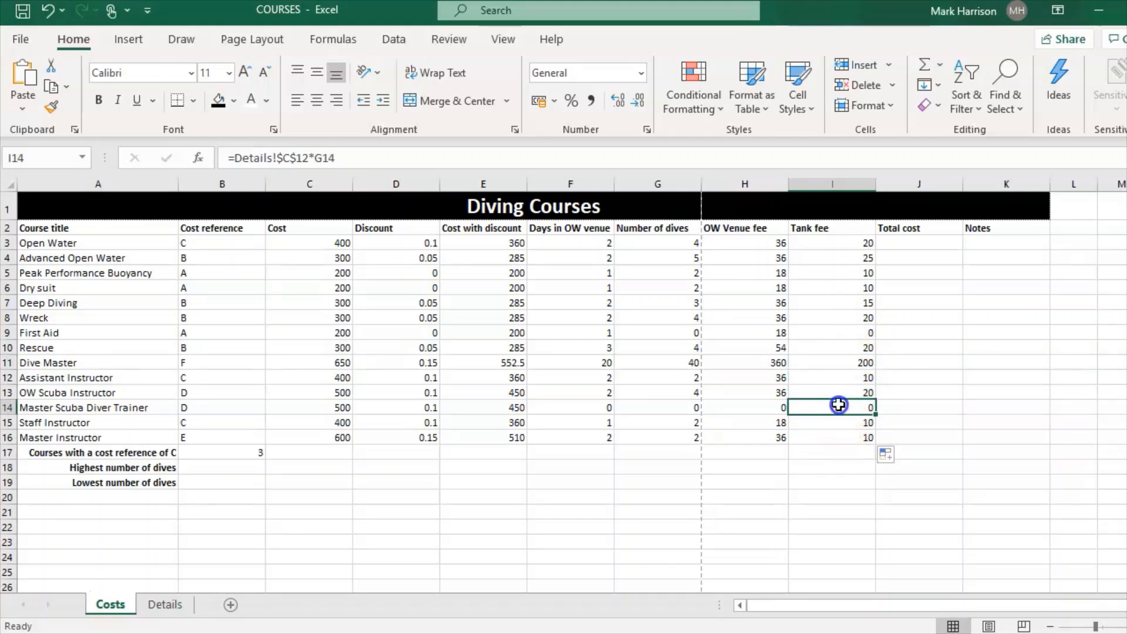
{"action": "left_click", "coordinate": [672, 332]}
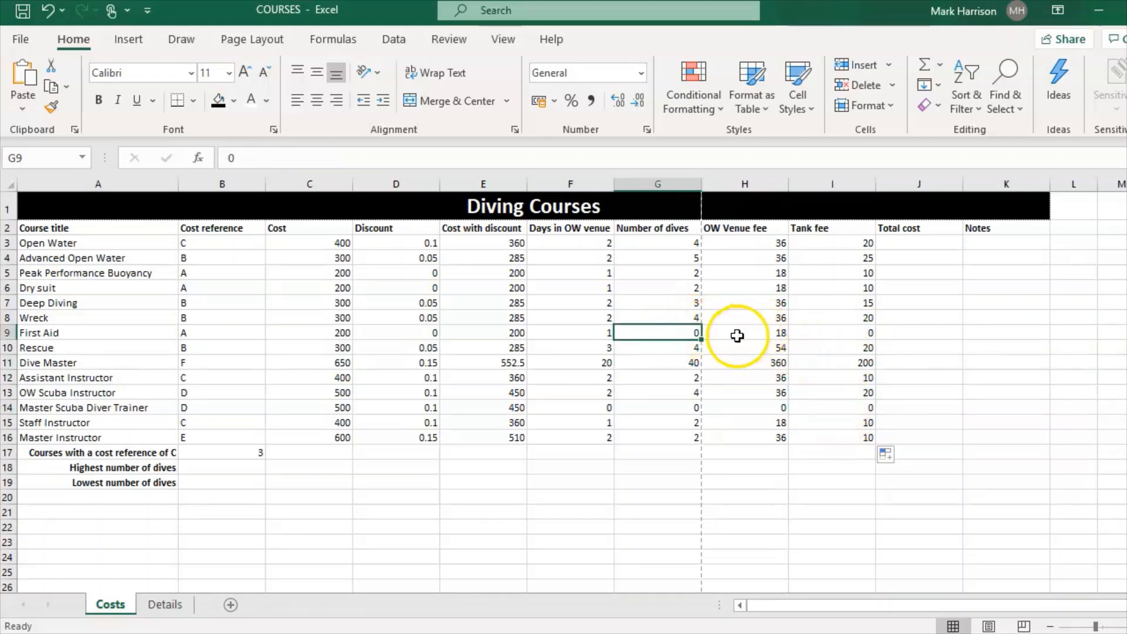
{"action": "left_click", "coordinate": [861, 332]}
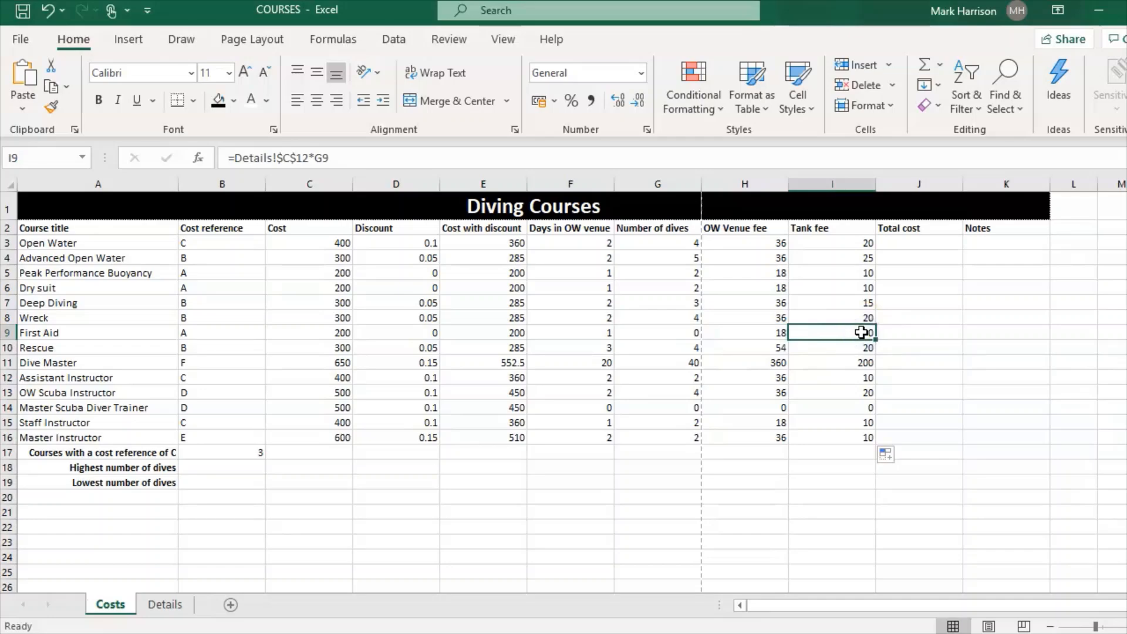
Step: Consult the exam paper and enter the Open Water total cost formula =E3+H3+I3 in J3 of the Costs sheet
{"action": "left_click", "coordinate": [578, 633]}
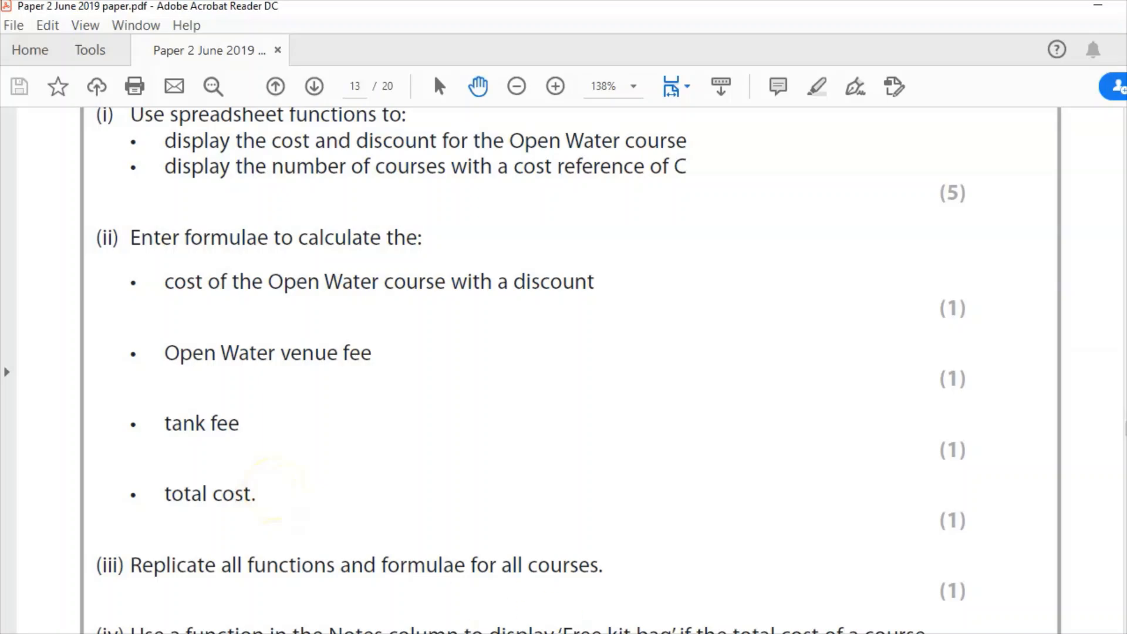
{"action": "left_click", "coordinate": [552, 633]}
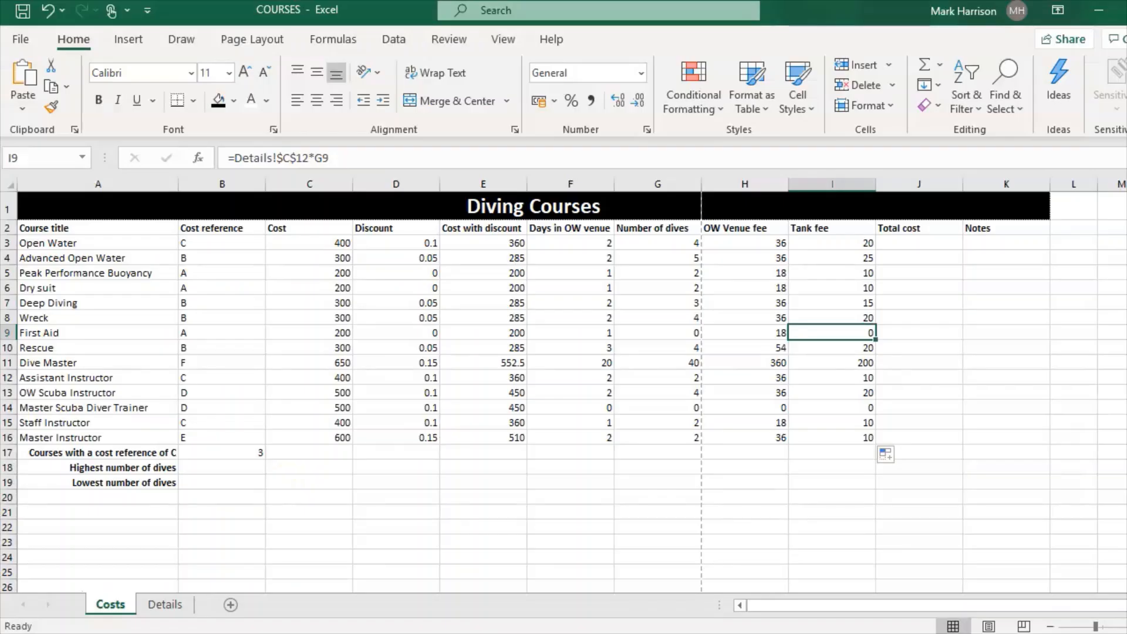
{"action": "left_click", "coordinate": [925, 241]}
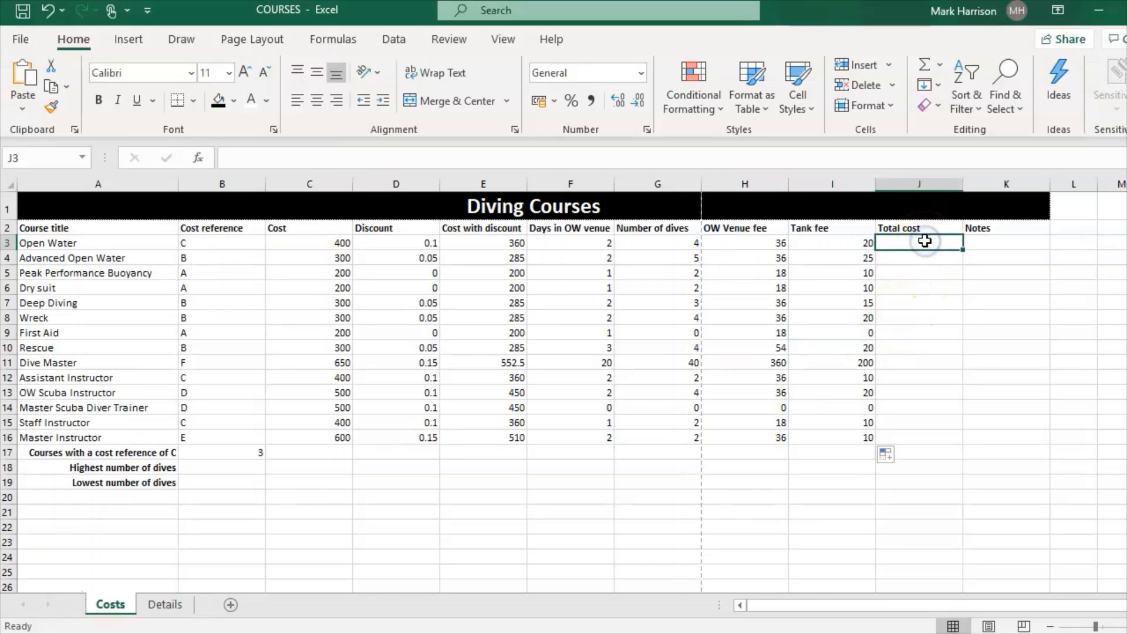
{"action": "type", "text": "="}
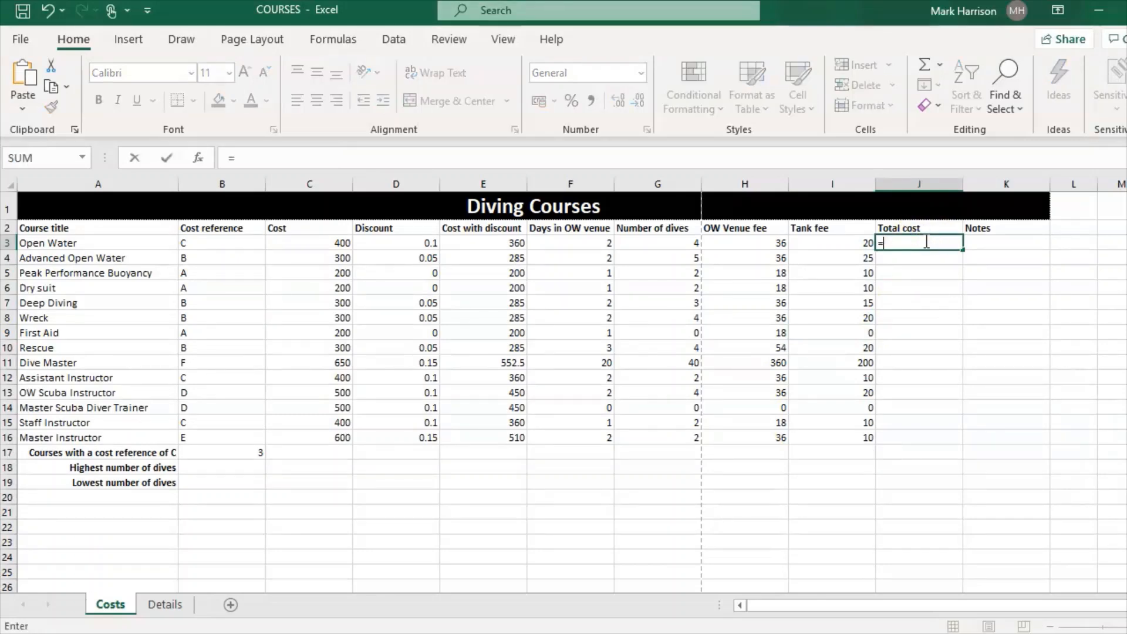
{"action": "left_click", "coordinate": [480, 241]}
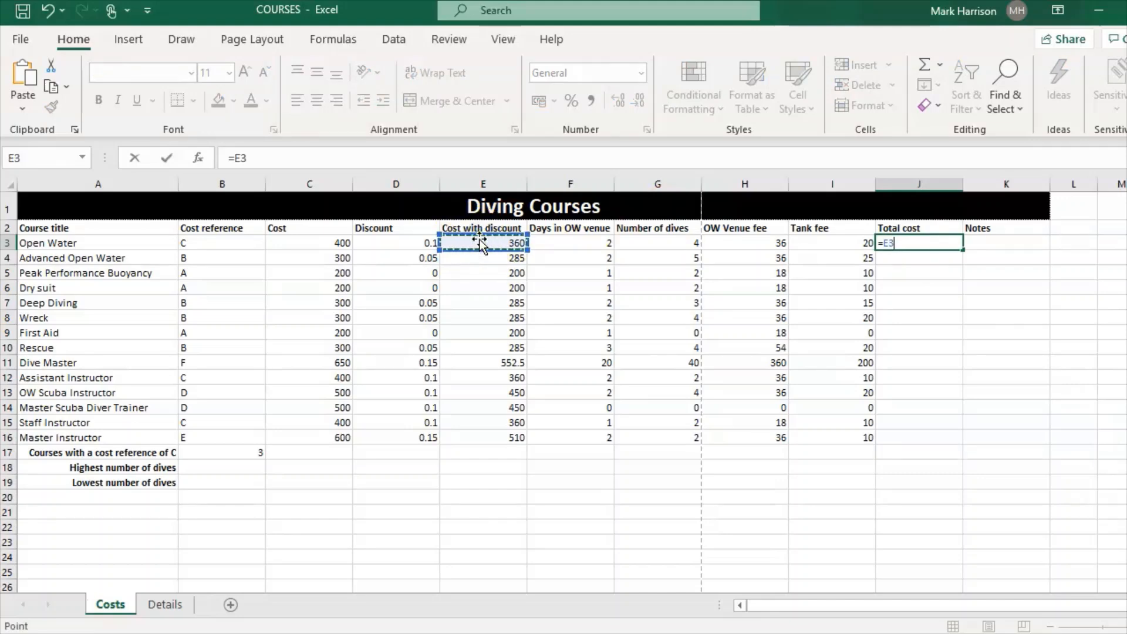
{"action": "type", "text": "+"}
{"action": "left_click", "coordinate": [721, 240]}
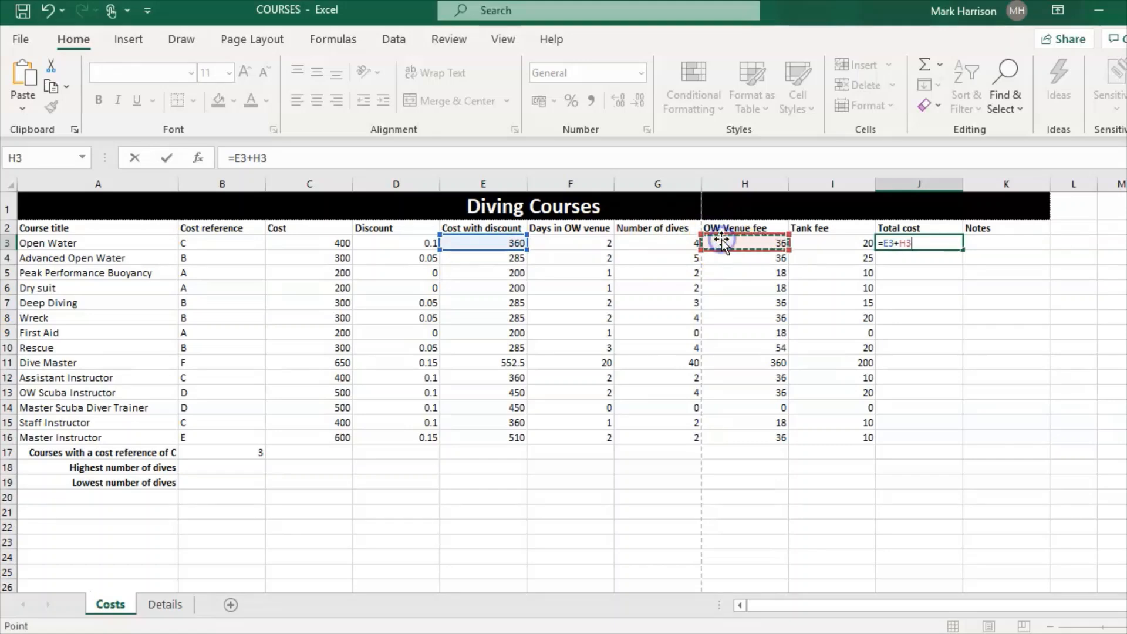
{"action": "type", "text": "+"}
{"action": "left_click", "coordinate": [819, 242]}
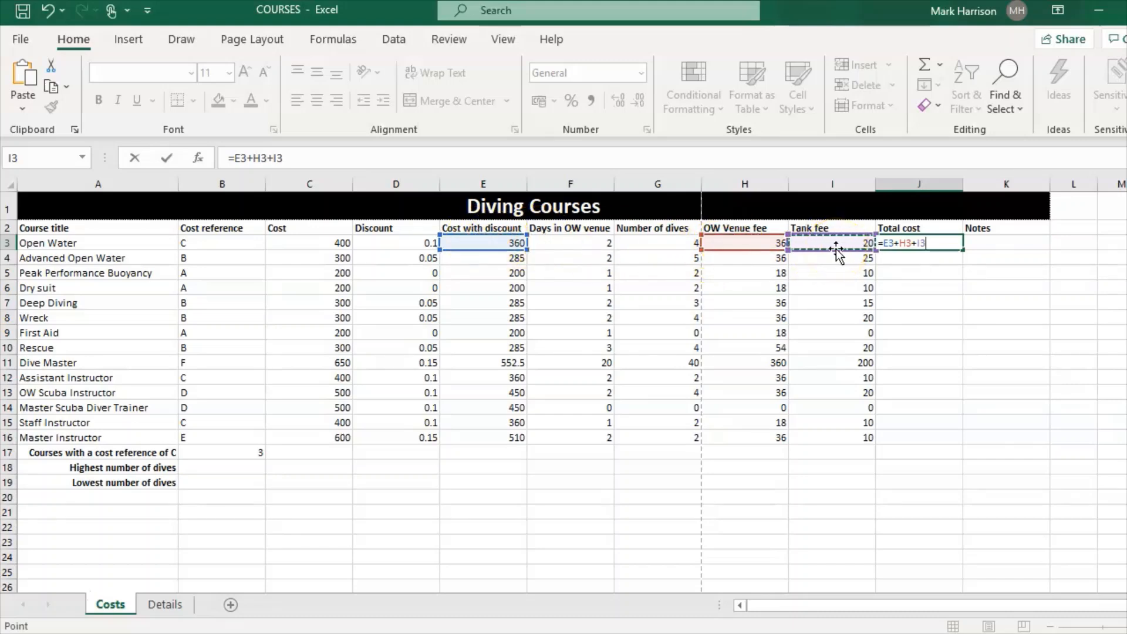
{"action": "key", "text": "Return"}
Step: Fill the formula in J3 down the Total cost column to J16 and check the copied Dive Master formula
{"action": "left_click", "coordinate": [949, 245]}
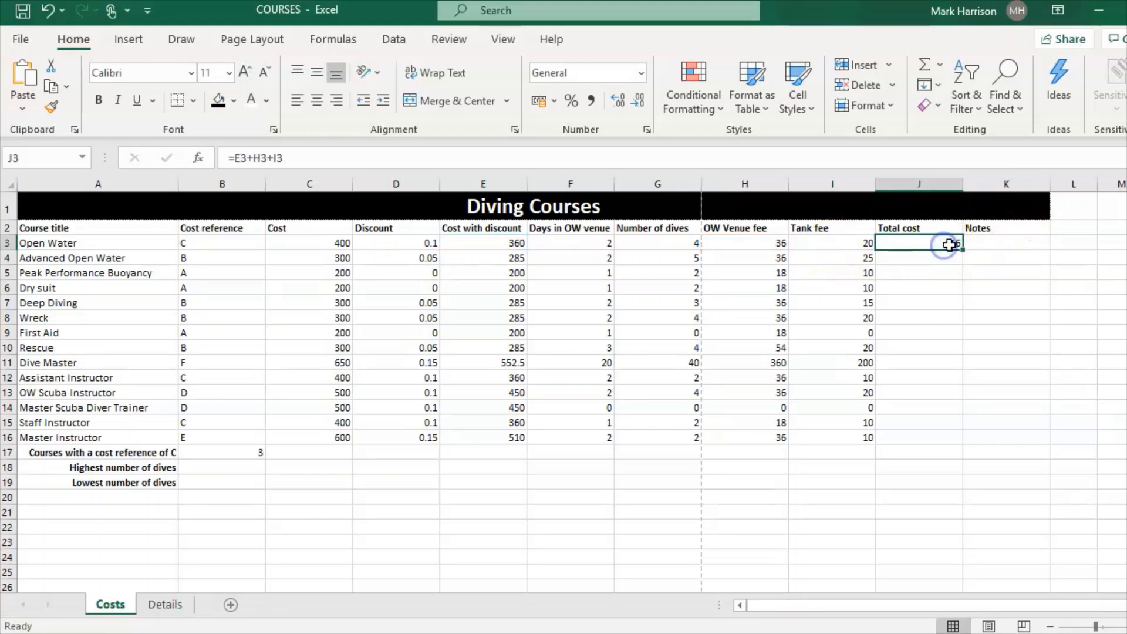
{"action": "left_click_drag", "start_coordinate": [961, 249], "coordinate": [940, 450]}
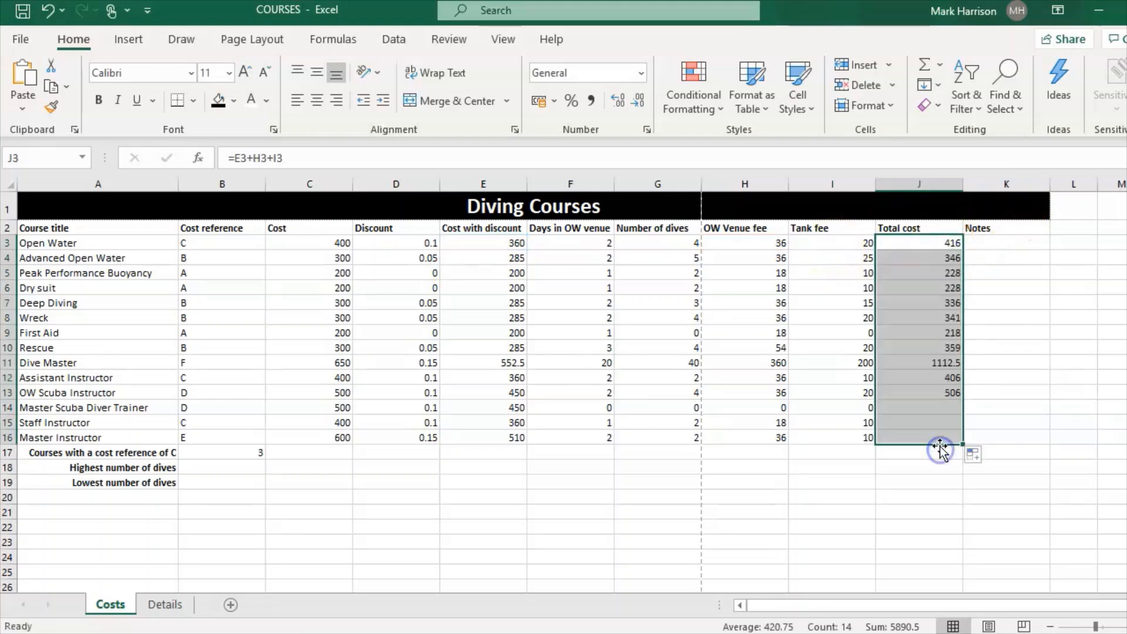
{"action": "left_click", "coordinate": [938, 362]}
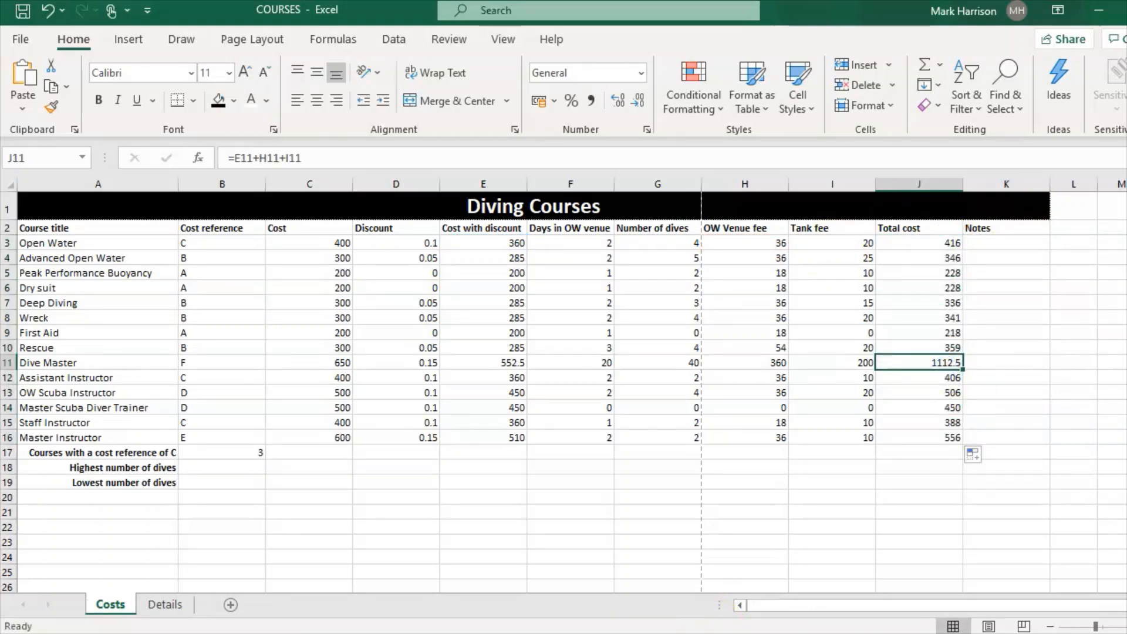
Step: Switch to the exam paper in Adobe Acrobat Reader and read parts (iii) to (v) of the task
{"action": "key", "text": "alt+Tab"}
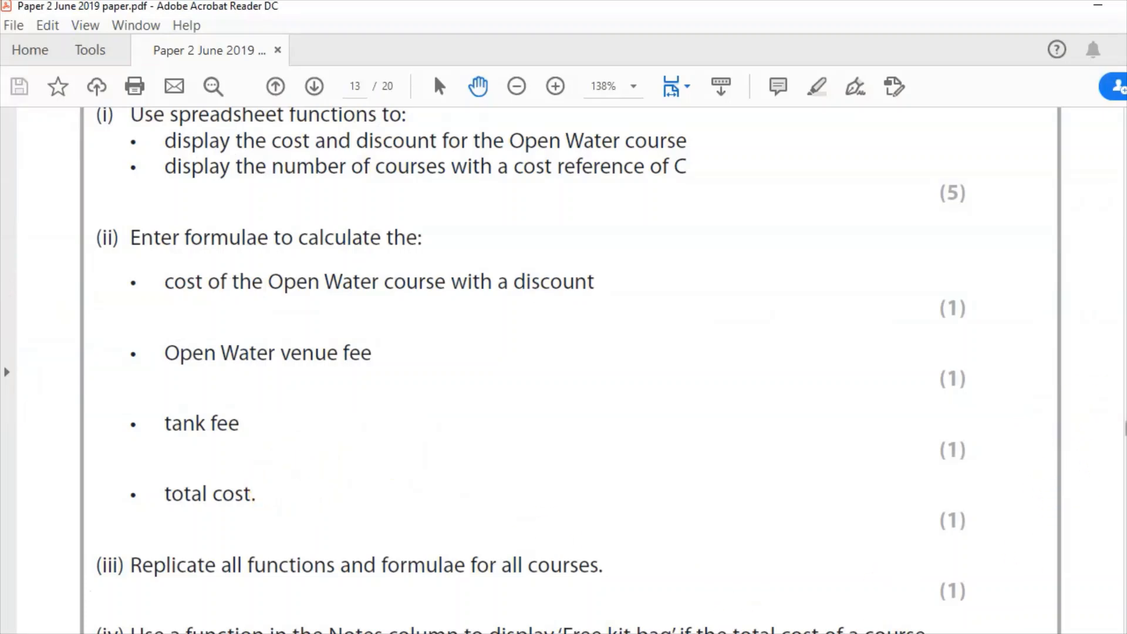
{"action": "scroll", "coordinate": [563, 370], "scroll_direction": "down", "scroll_amount": 4}
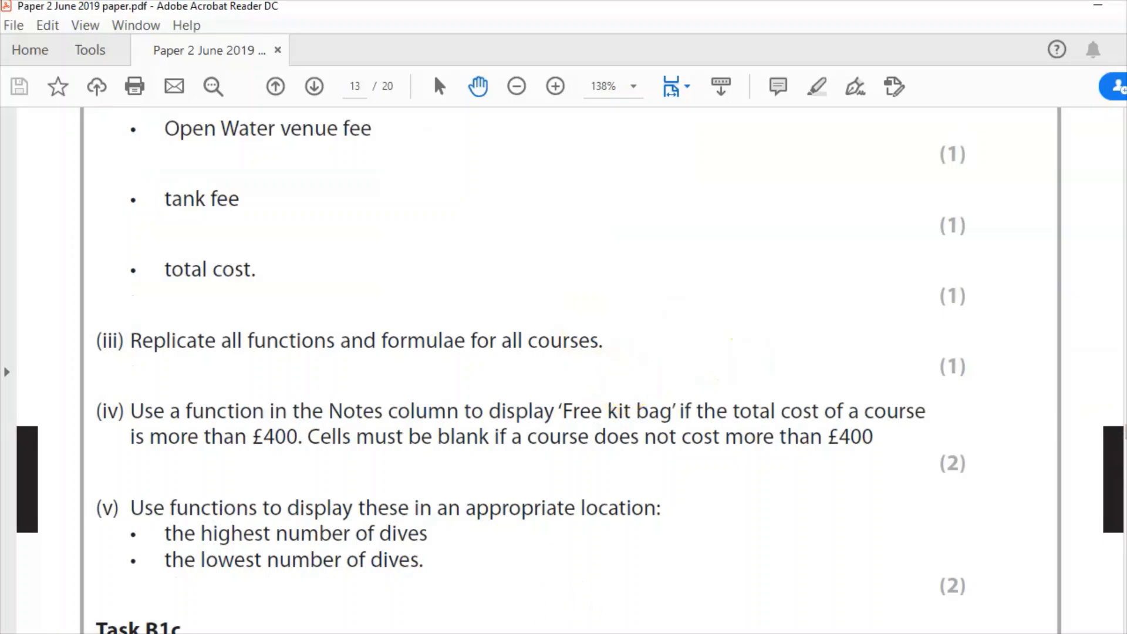
Step: Check the Total cost and Notes columns of the Costs sheet against part (iv) of the exam paper
{"action": "key", "text": "alt+Tab"}
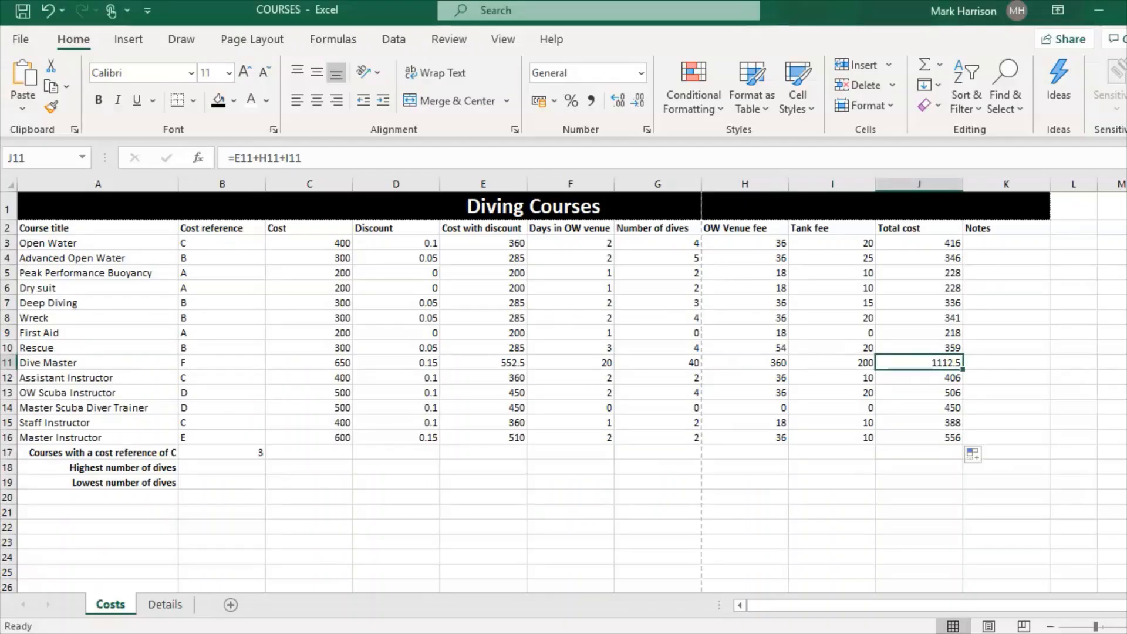
{"action": "left_click", "coordinate": [886, 262]}
{"action": "left_click", "coordinate": [835, 239]}
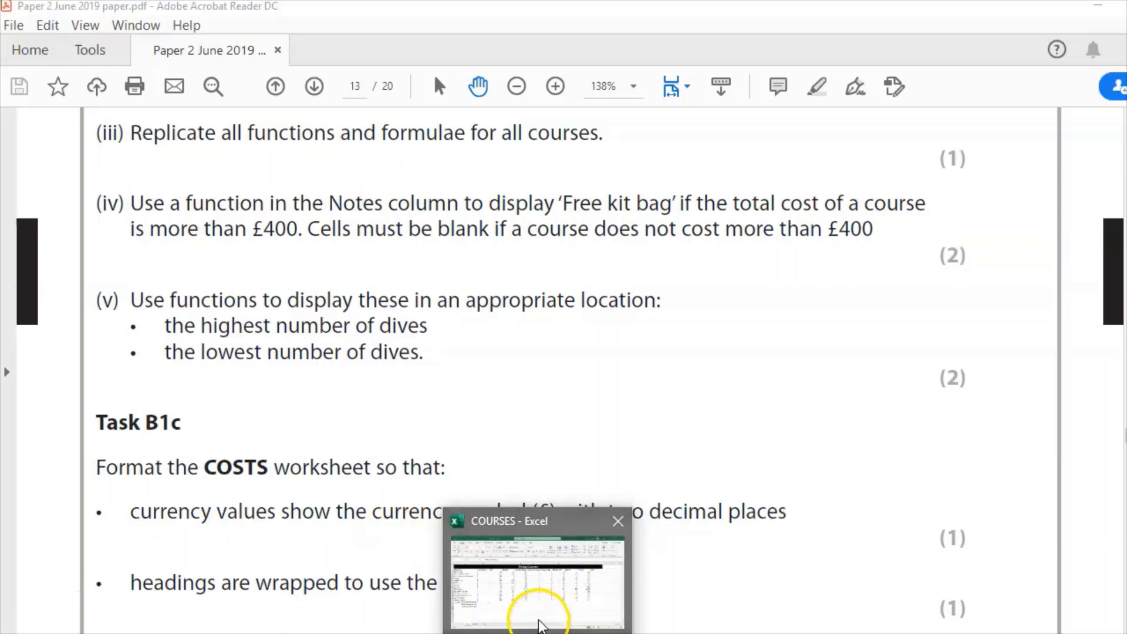
Step: Switch to the COURSES workbook in Excel and enter =IF(J3>400,"Free kit bag."," ") in the Open Water Notes cell K3
{"action": "left_click", "coordinate": [536, 611]}
{"action": "left_click", "coordinate": [1011, 238]}
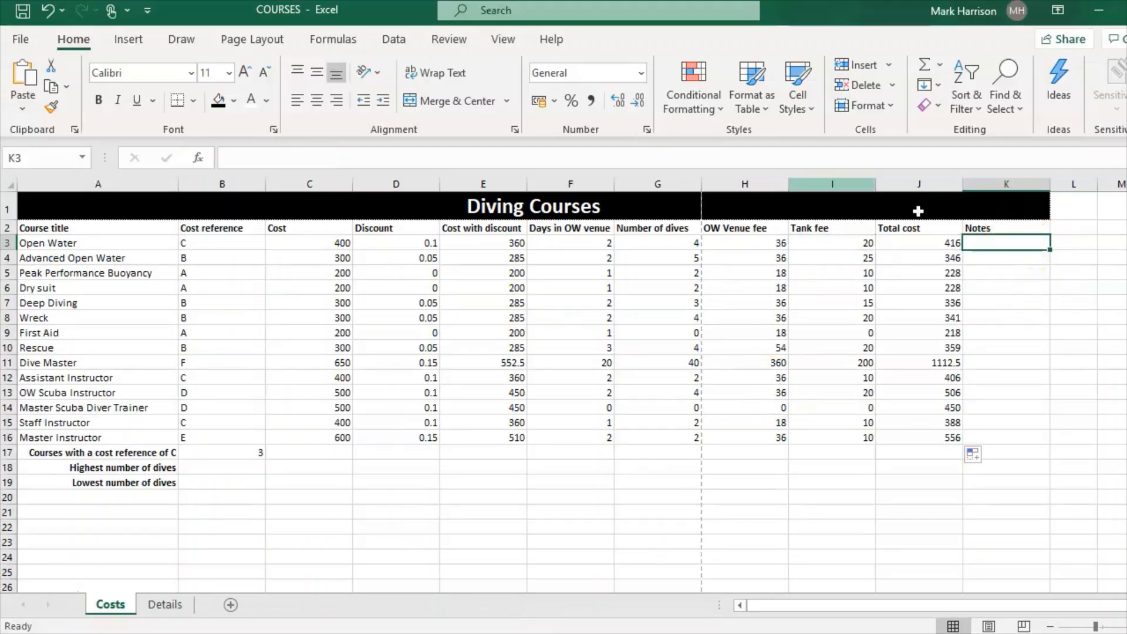
{"action": "left_click", "coordinate": [590, 160]}
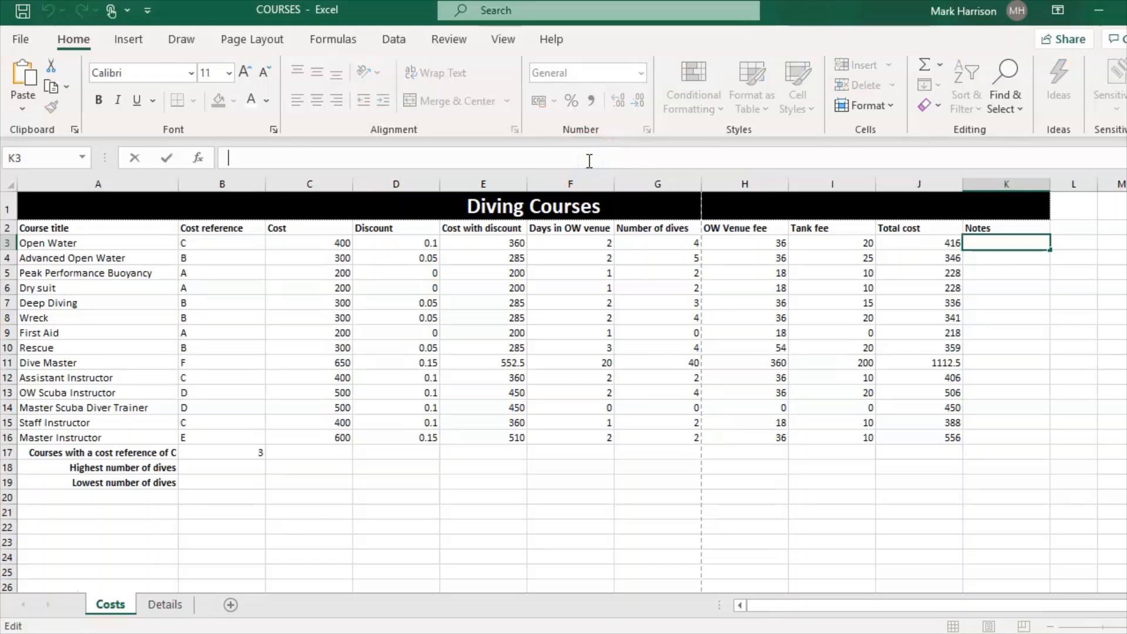
{"action": "type", "text": "=if"}
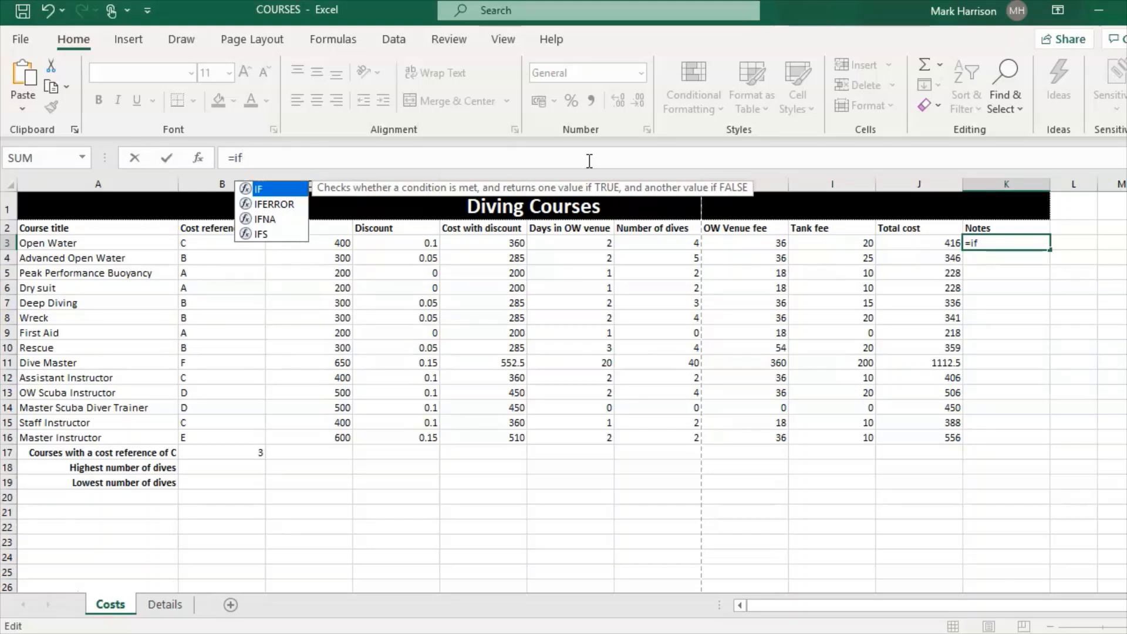
{"action": "type", "text": "("}
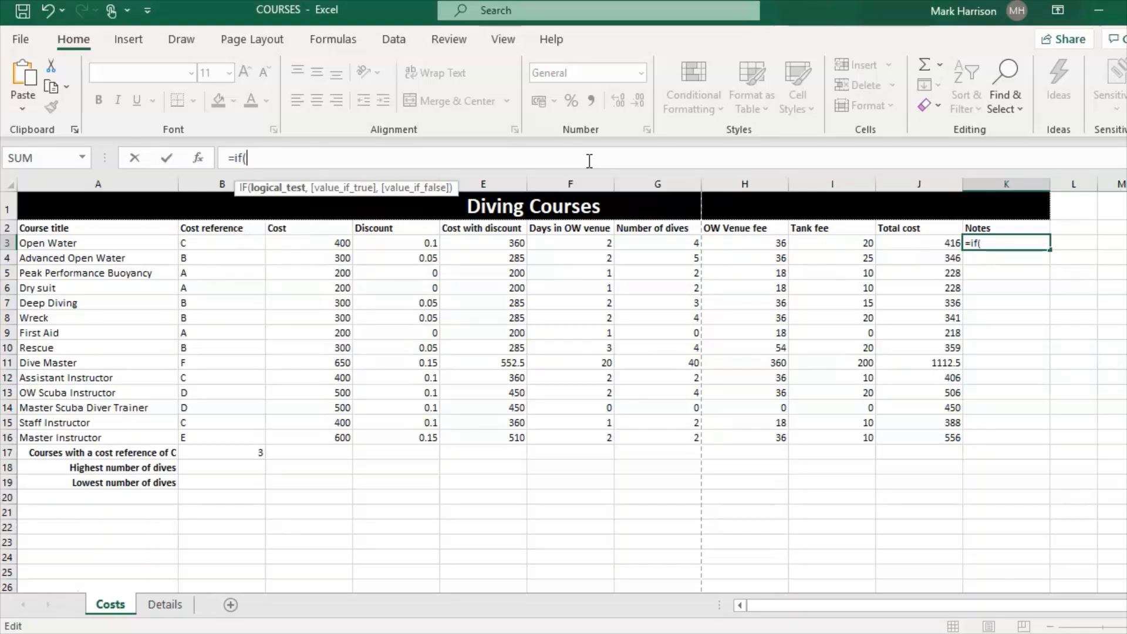
{"action": "left_click", "coordinate": [928, 242]}
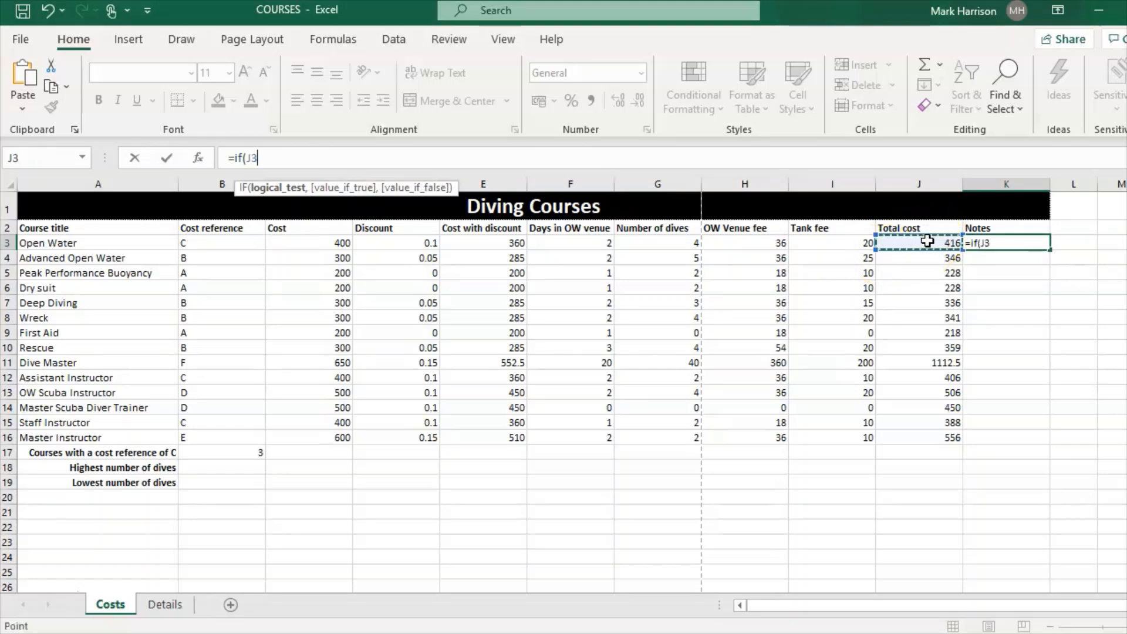
{"action": "type", "text": ">400"}
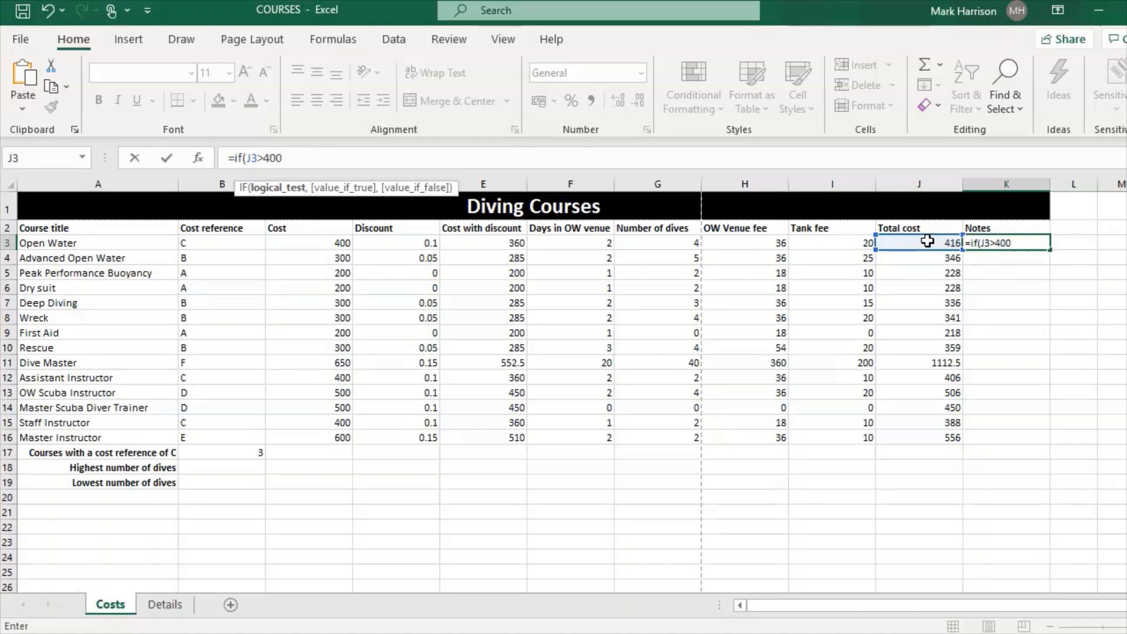
{"action": "type", "text": ","}
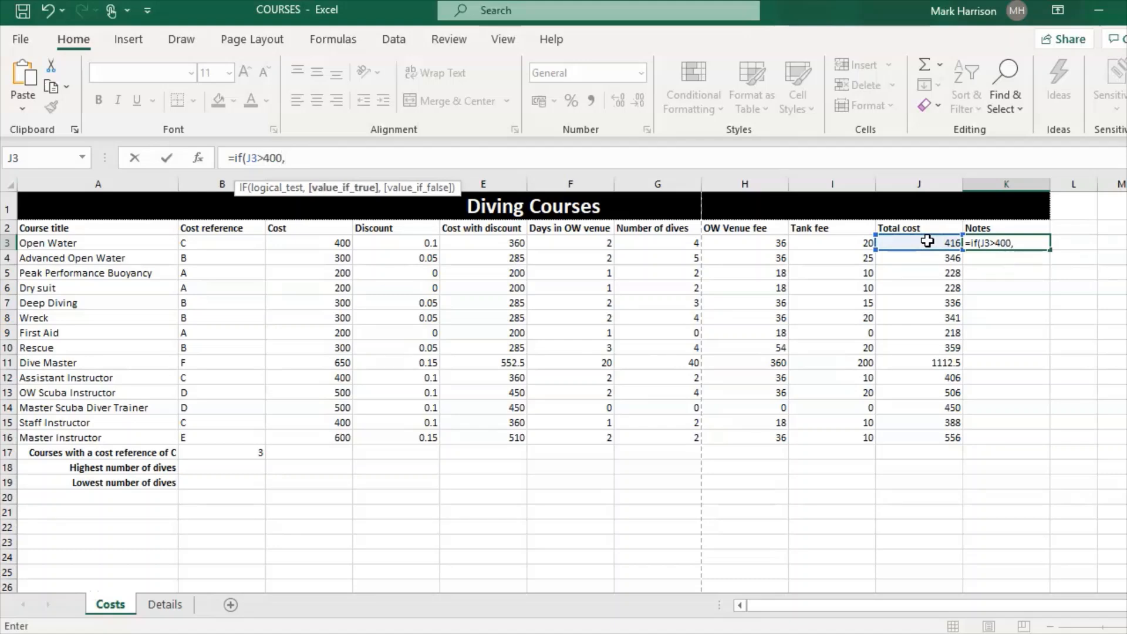
{"action": "type", "text": "\"Free kit bag"}
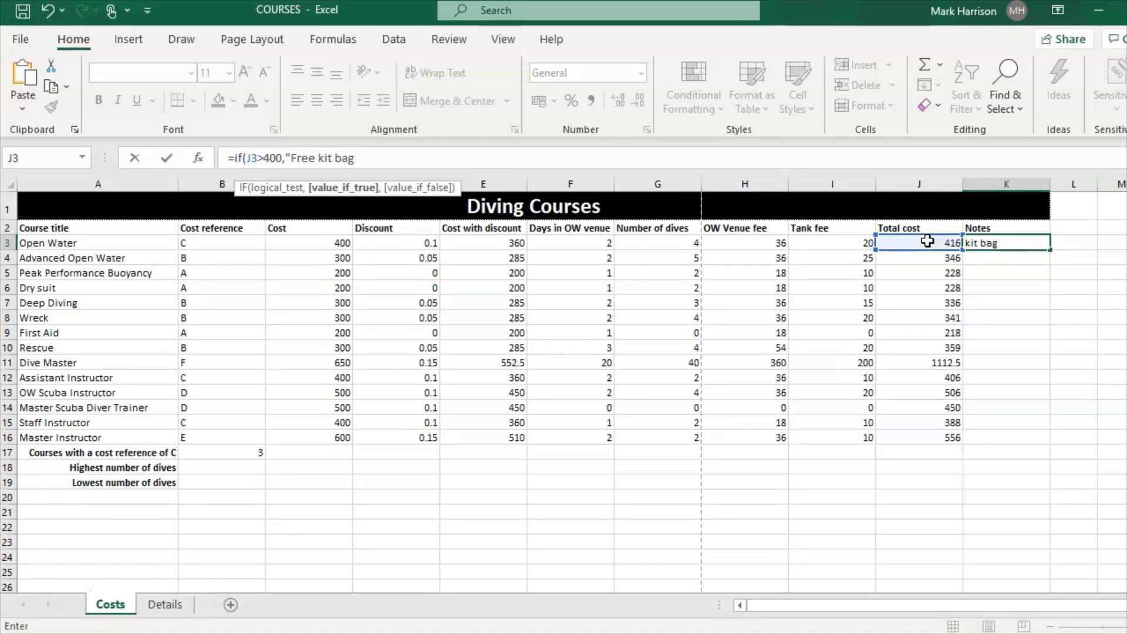
{"action": "type", "text": ".\","}
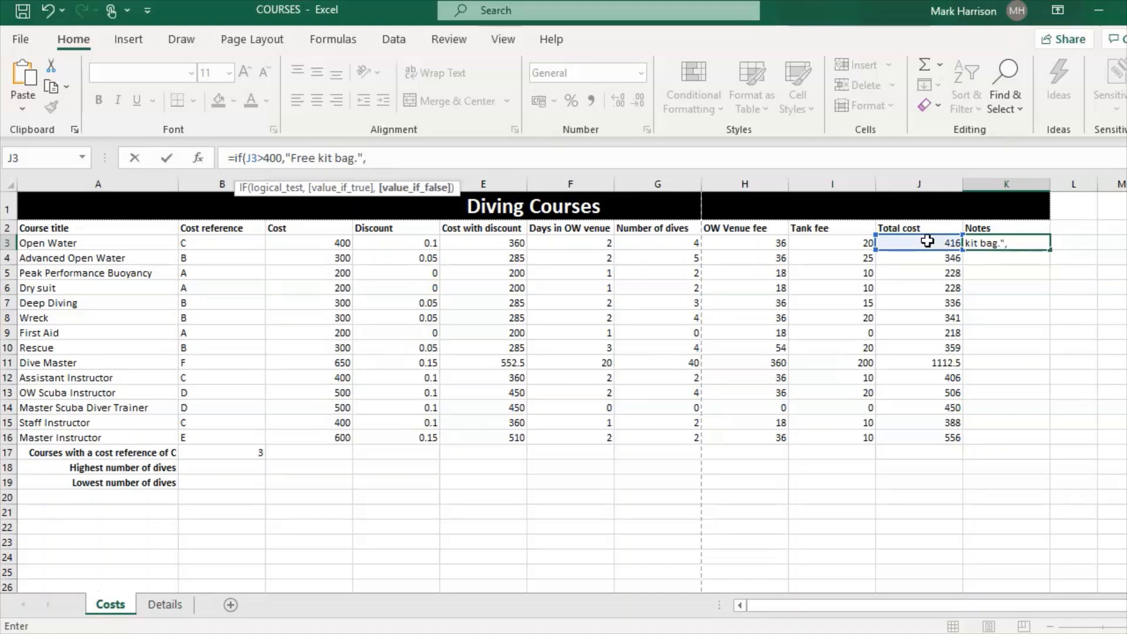
{"action": "type", "text": "\"  \")"}
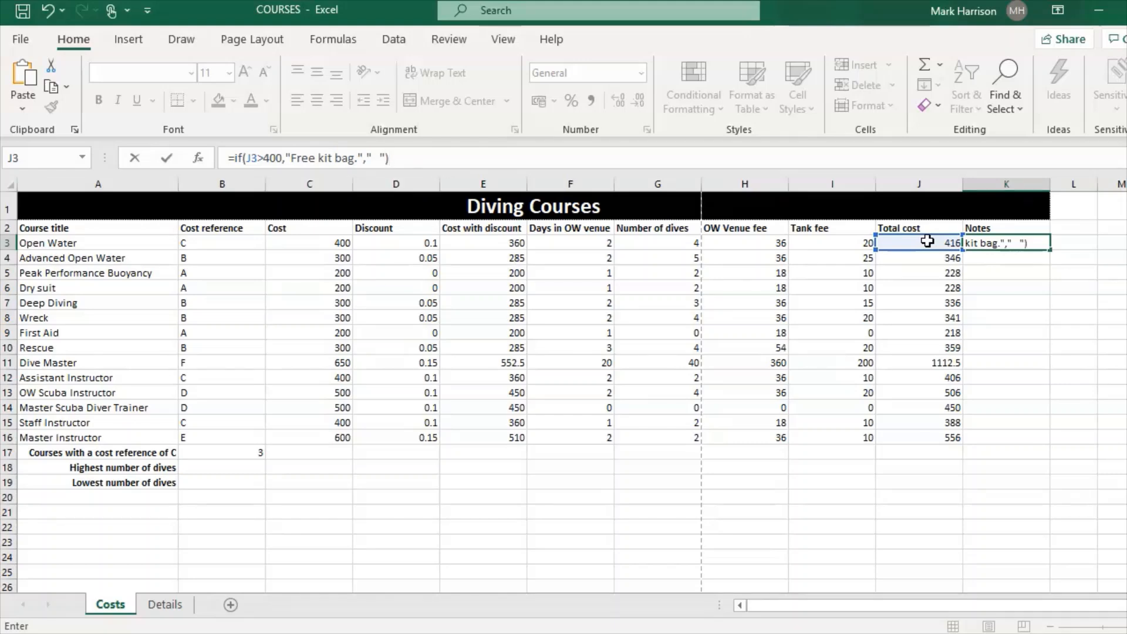
{"action": "left_click", "coordinate": [373, 157]}
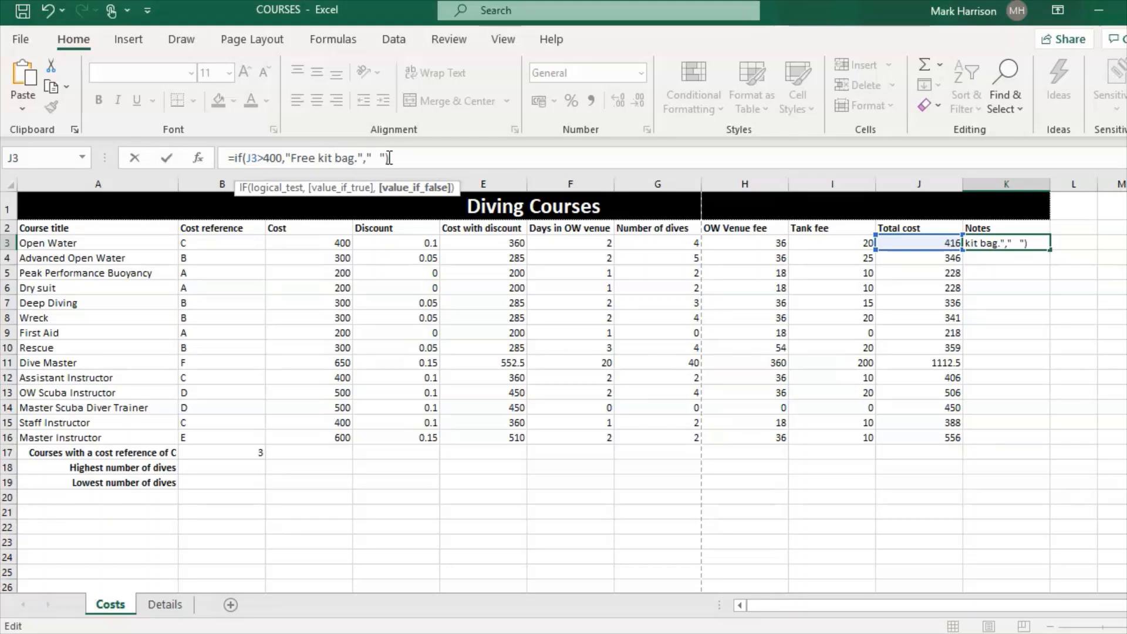
{"action": "key", "text": "Return"}
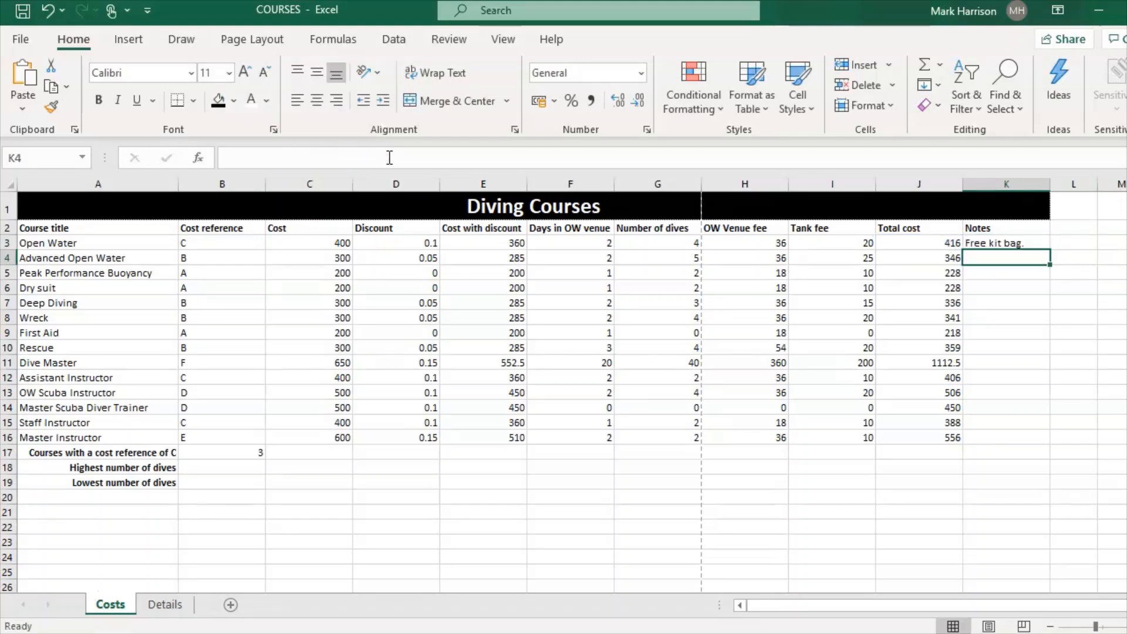
Step: Fill the formula in K3 down the Notes column to K16 and check the copied formulas in rows 11 to 16
{"action": "left_click", "coordinate": [1022, 243]}
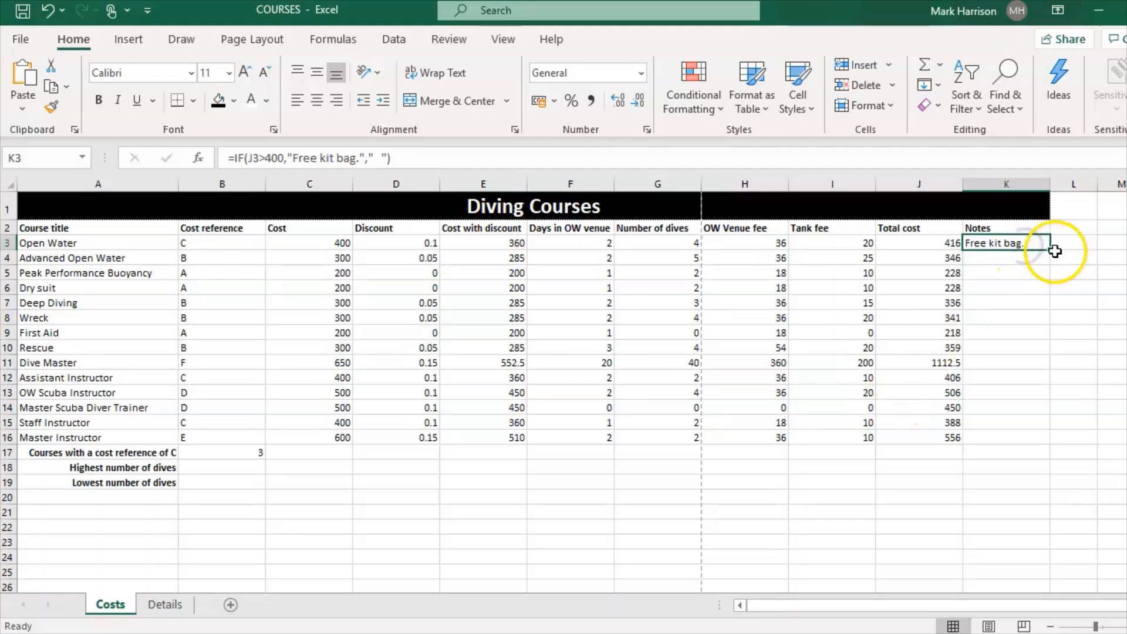
{"action": "left_click_drag", "start_coordinate": [1050, 250], "coordinate": [1033, 441]}
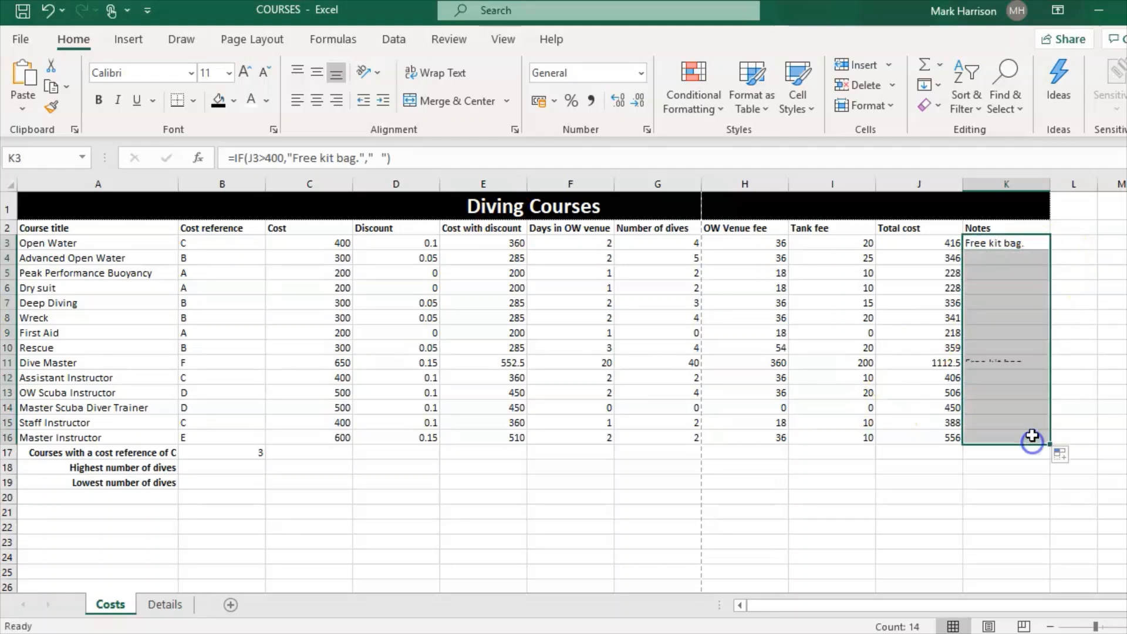
{"action": "left_click", "coordinate": [988, 360]}
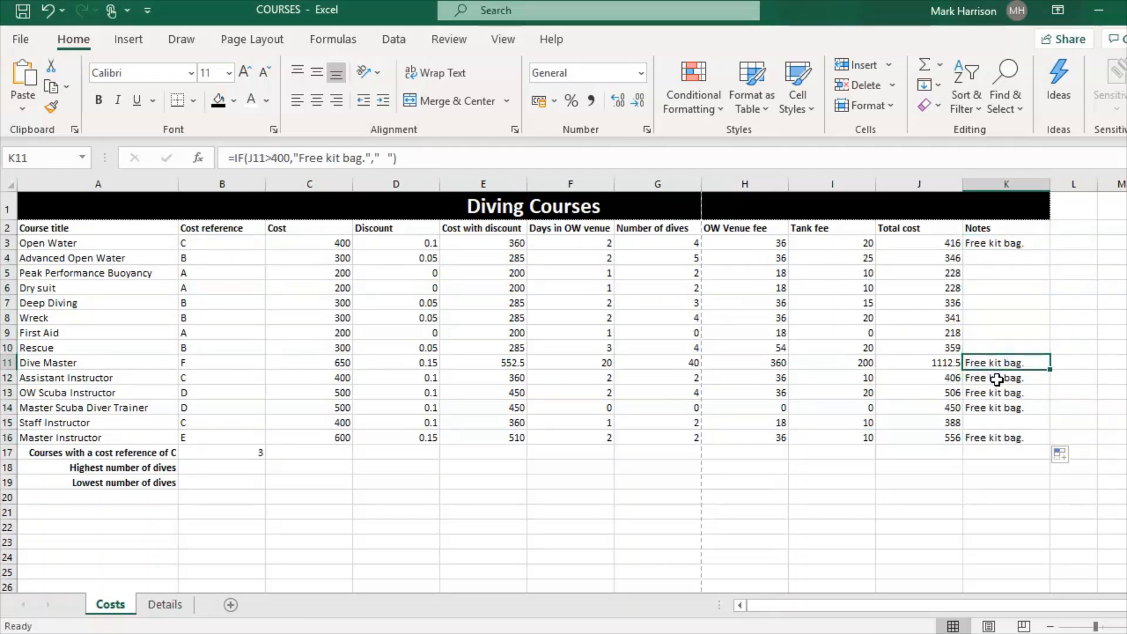
{"action": "left_click", "coordinate": [1006, 379]}
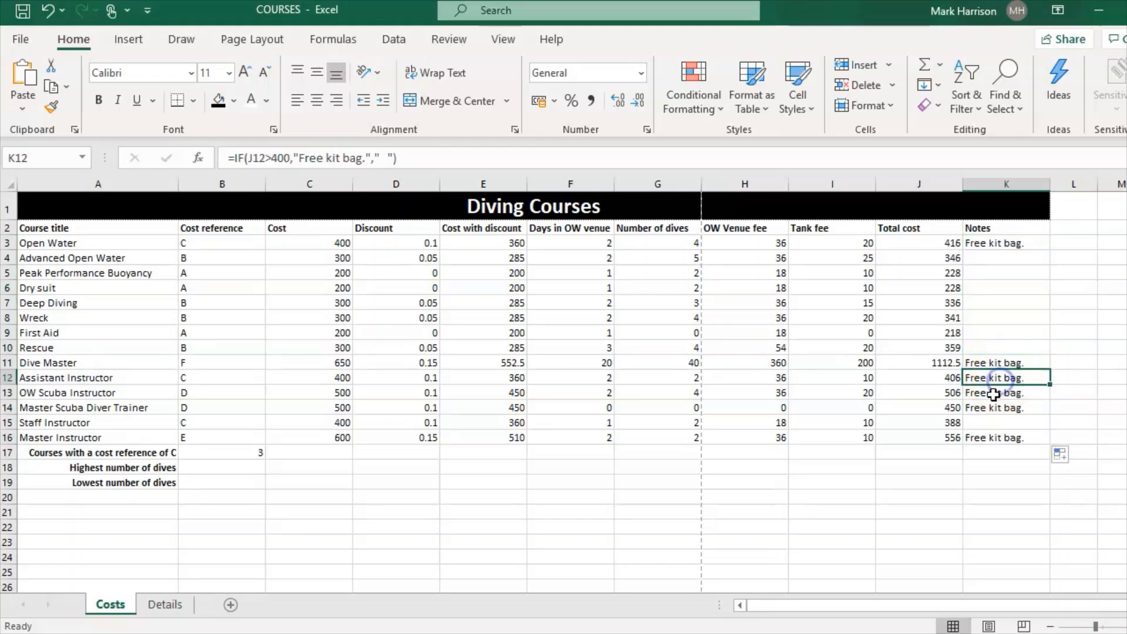
{"action": "left_click", "coordinate": [998, 394]}
{"action": "left_click", "coordinate": [994, 410]}
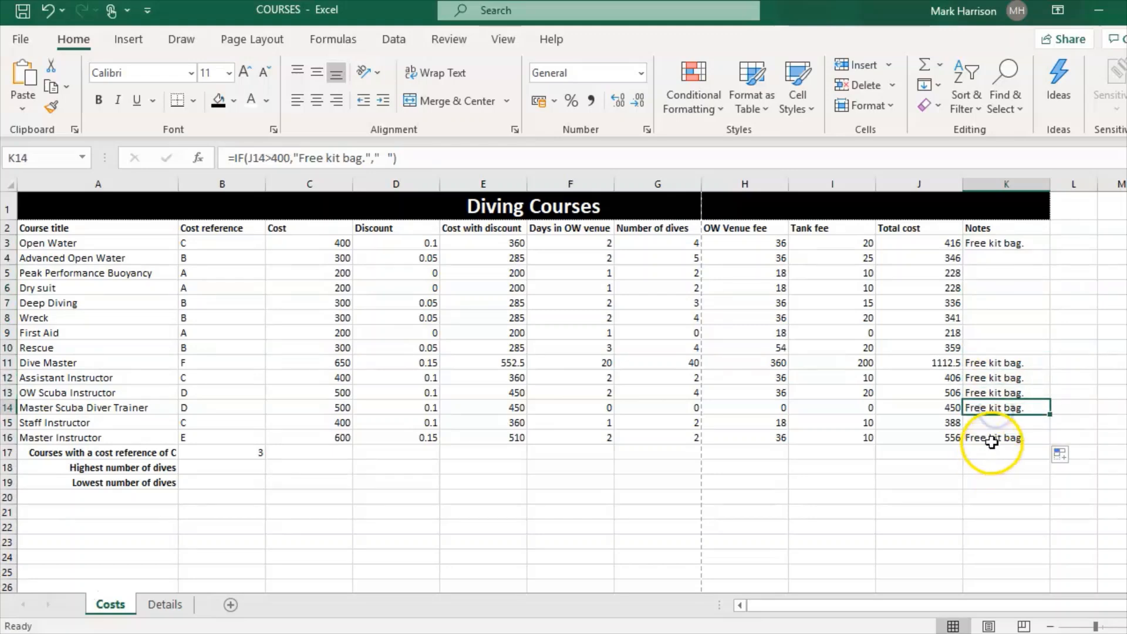
{"action": "left_click", "coordinate": [992, 440]}
{"action": "left_click", "coordinate": [994, 365]}
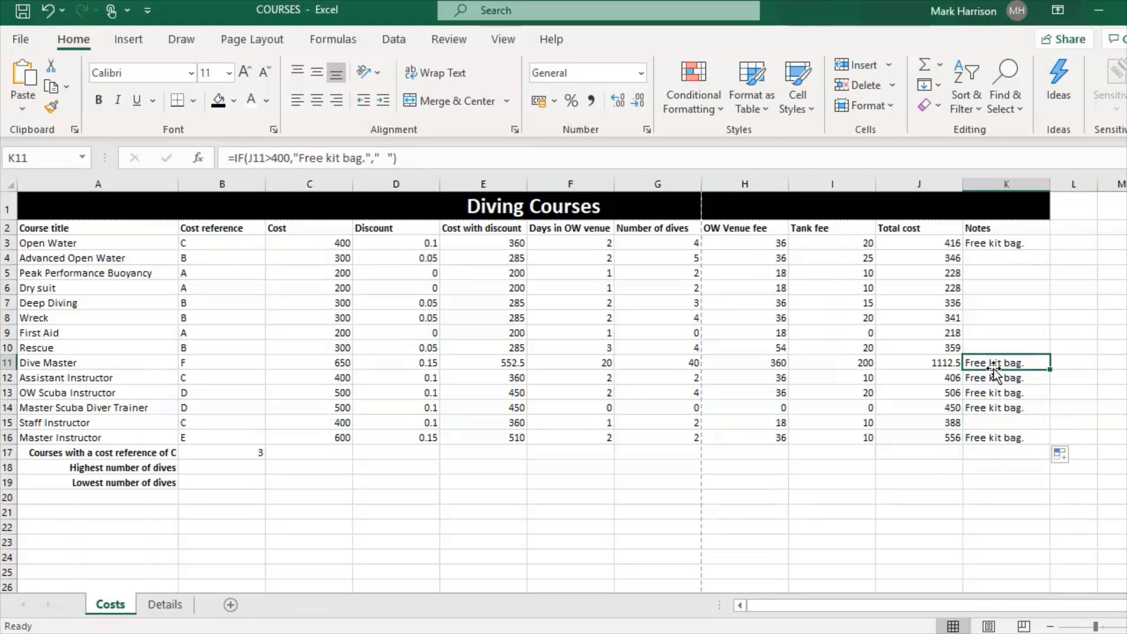
Step: Re-read part (v) of the exam paper in Adobe Acrobat Reader against the highest and lowest dives rows of the Costs sheet
{"action": "left_click", "coordinate": [36, 596]}
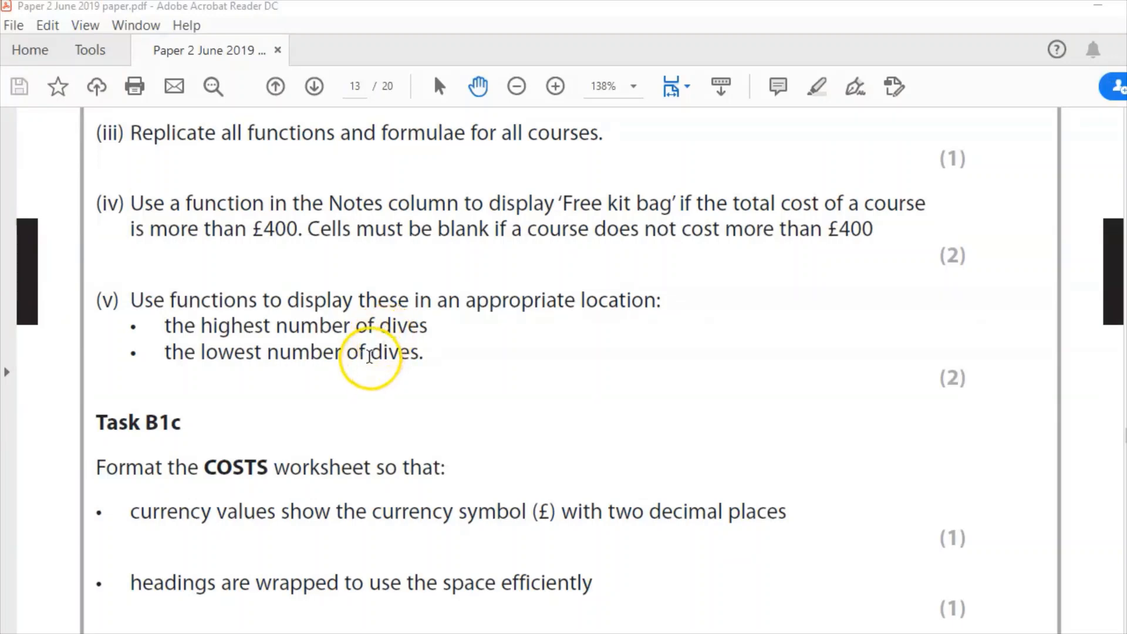
{"action": "left_click", "coordinate": [612, 632]}
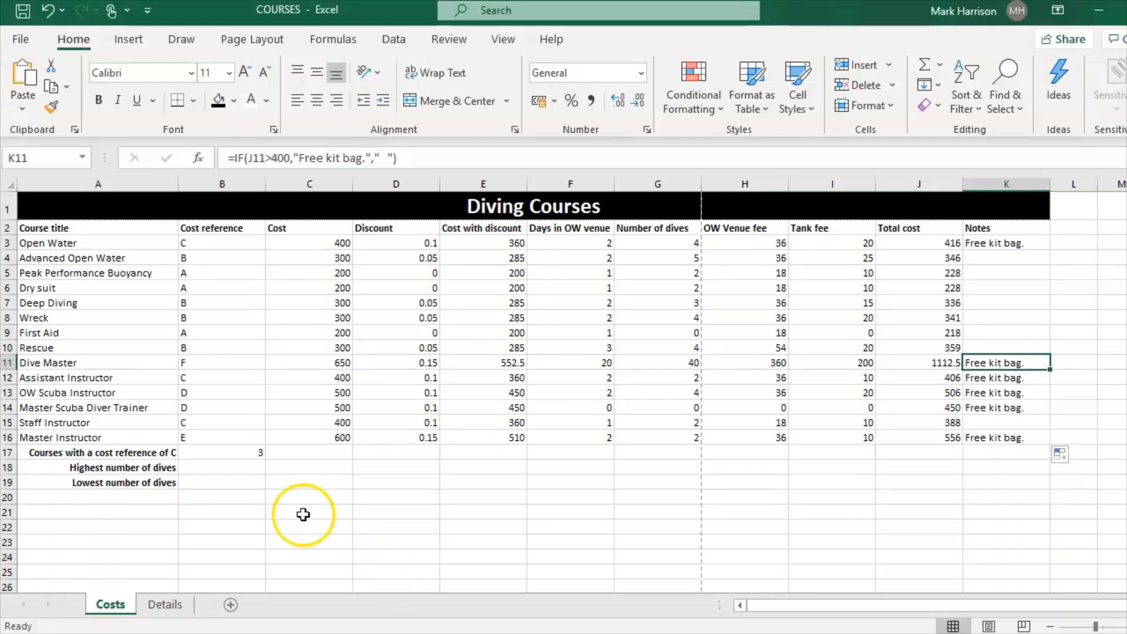
{"action": "left_click", "coordinate": [228, 467]}
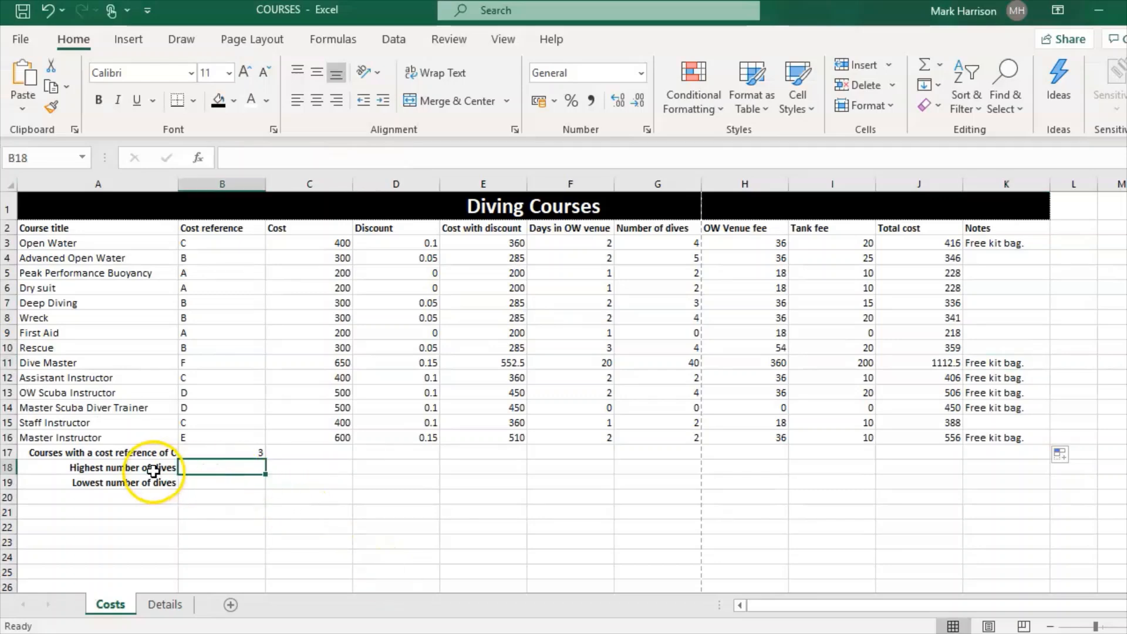
{"action": "left_click", "coordinate": [555, 632]}
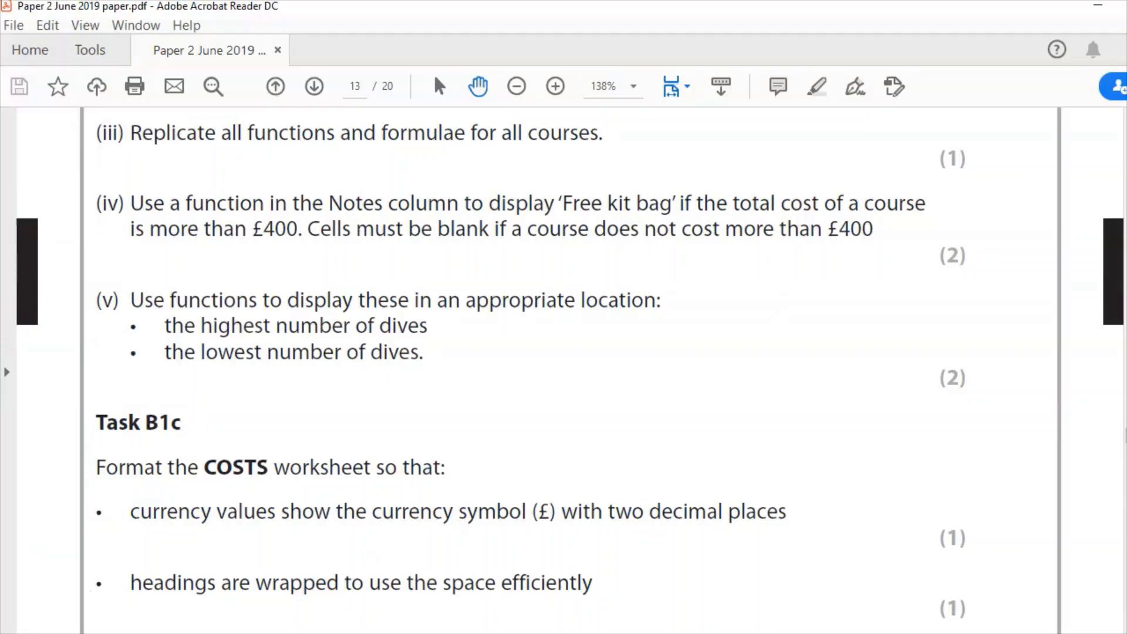
{"action": "left_click", "coordinate": [612, 631]}
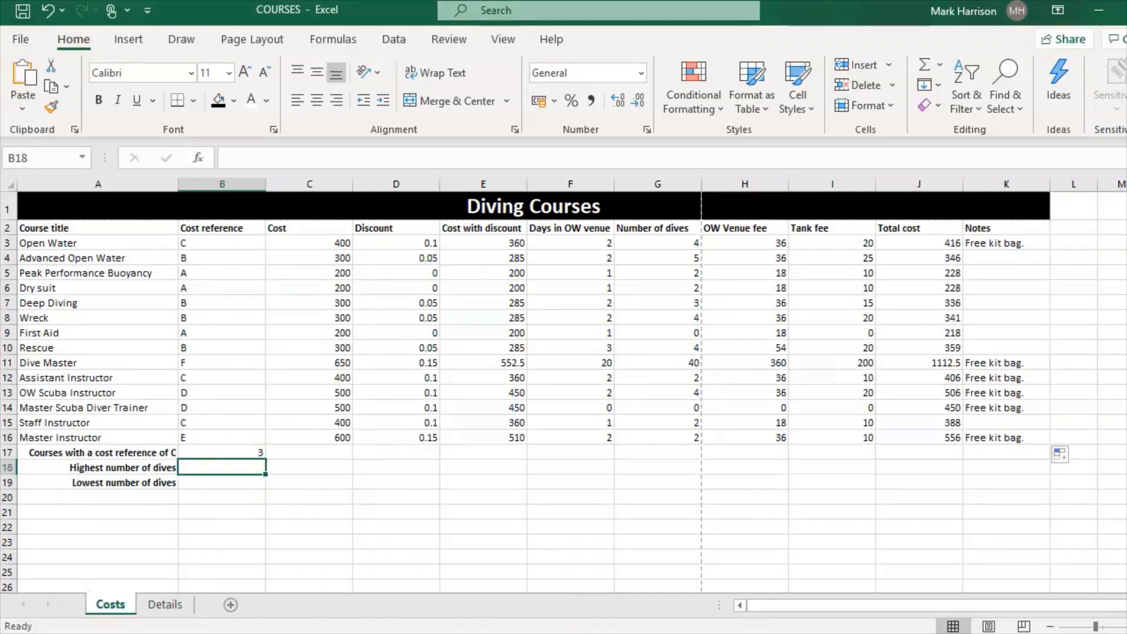
{"action": "left_click", "coordinate": [42, 630]}
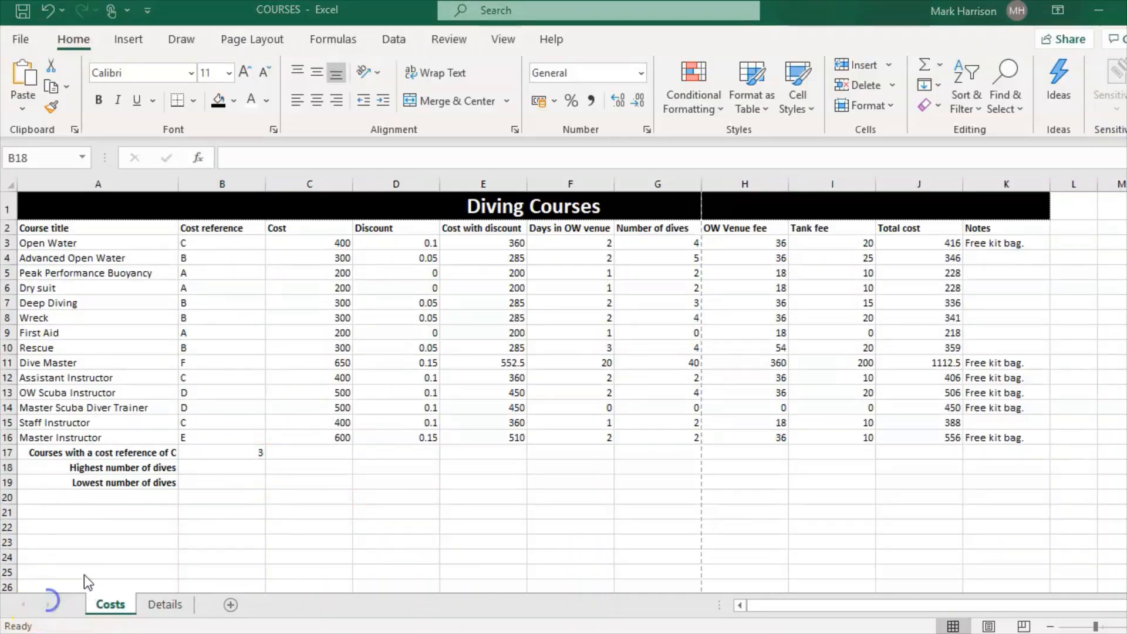
Step: Enter =MAX(G3:G16) in B18 of the Costs sheet for the highest number of dives
{"action": "left_click", "coordinate": [207, 465]}
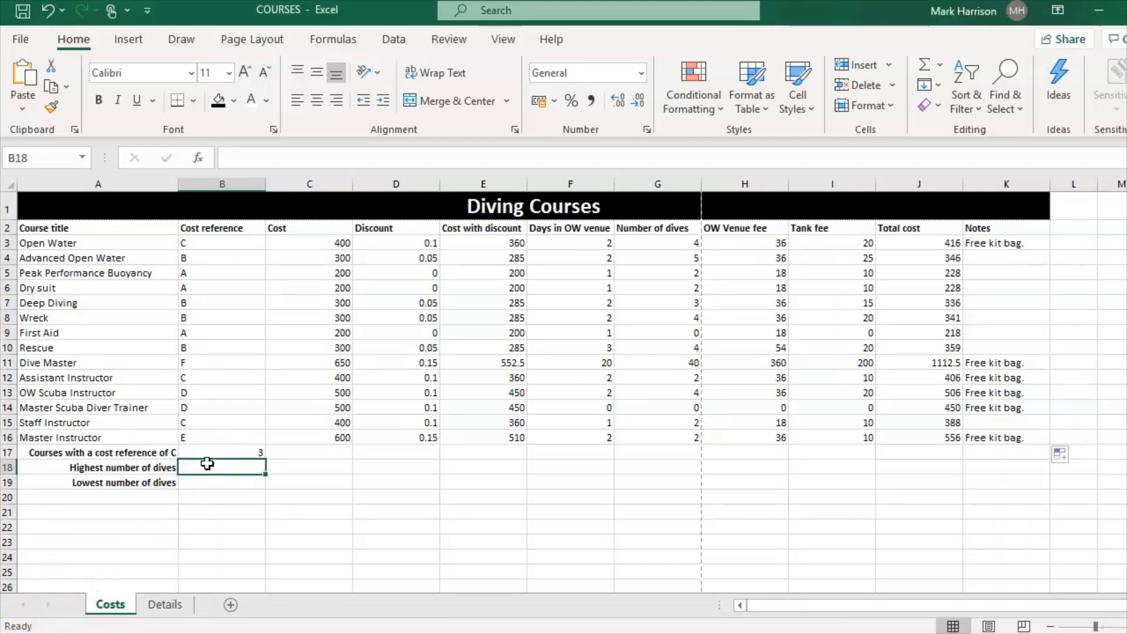
{"action": "type", "text": "="}
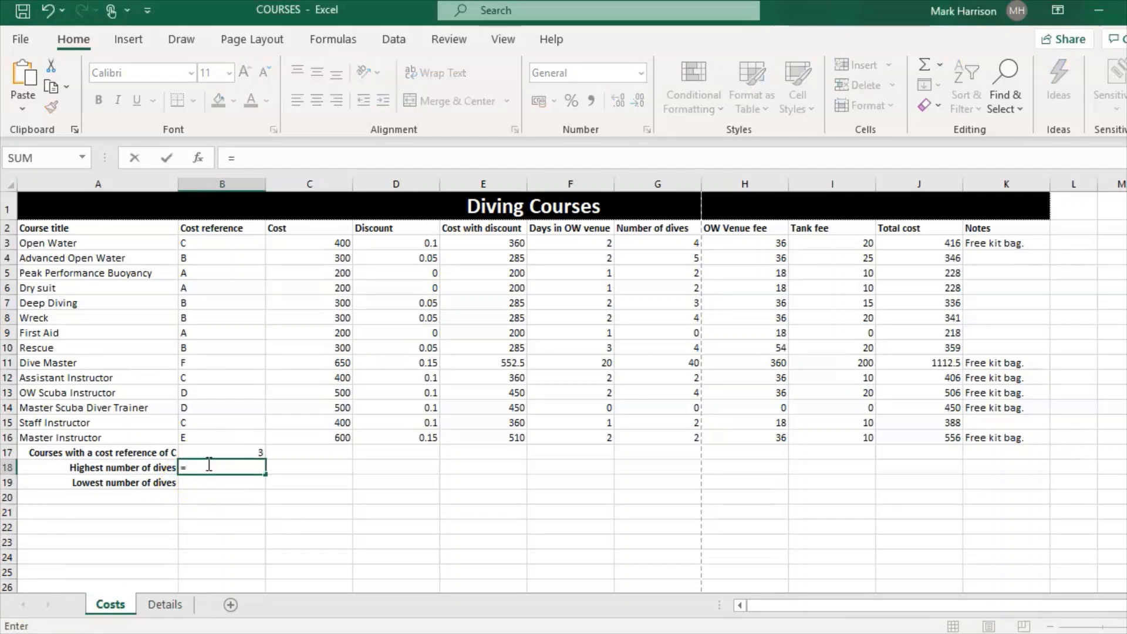
{"action": "type", "text": "max"}
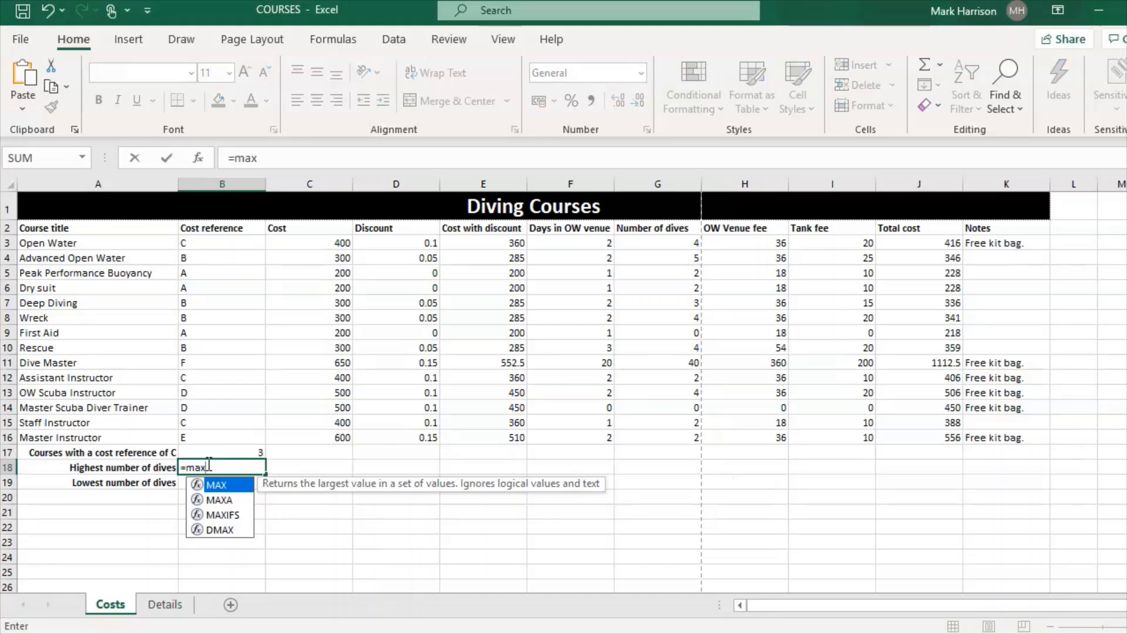
{"action": "type", "text": "("}
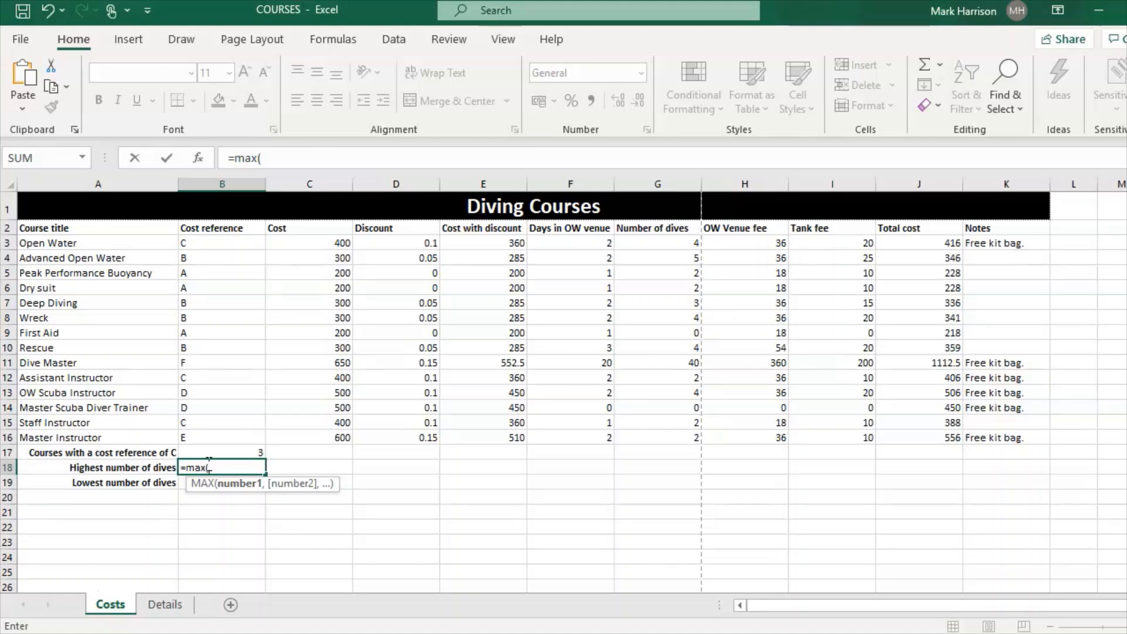
{"action": "left_click_drag", "start_coordinate": [655, 242], "coordinate": [660, 433]}
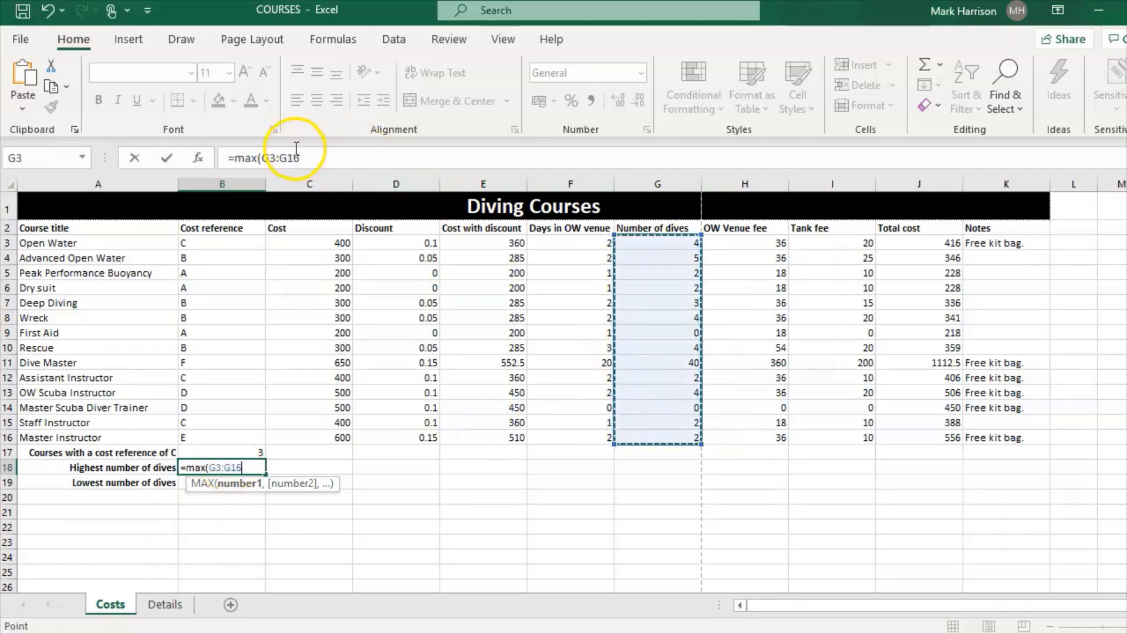
{"action": "left_click", "coordinate": [318, 157]}
{"action": "type", "text": ")"}
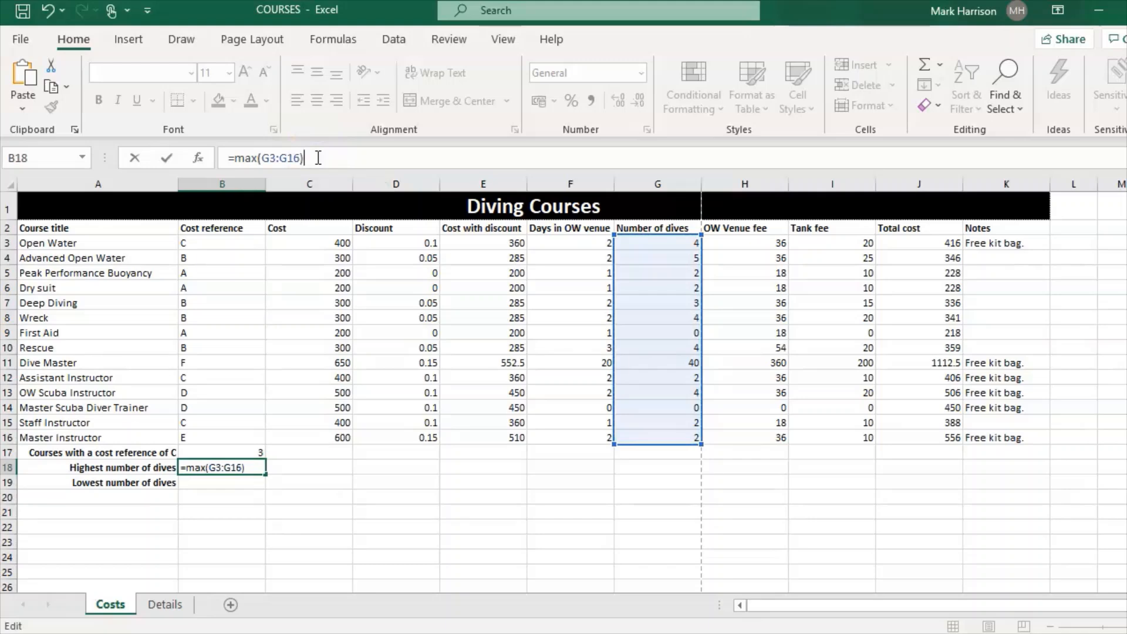
{"action": "key", "text": "Return"}
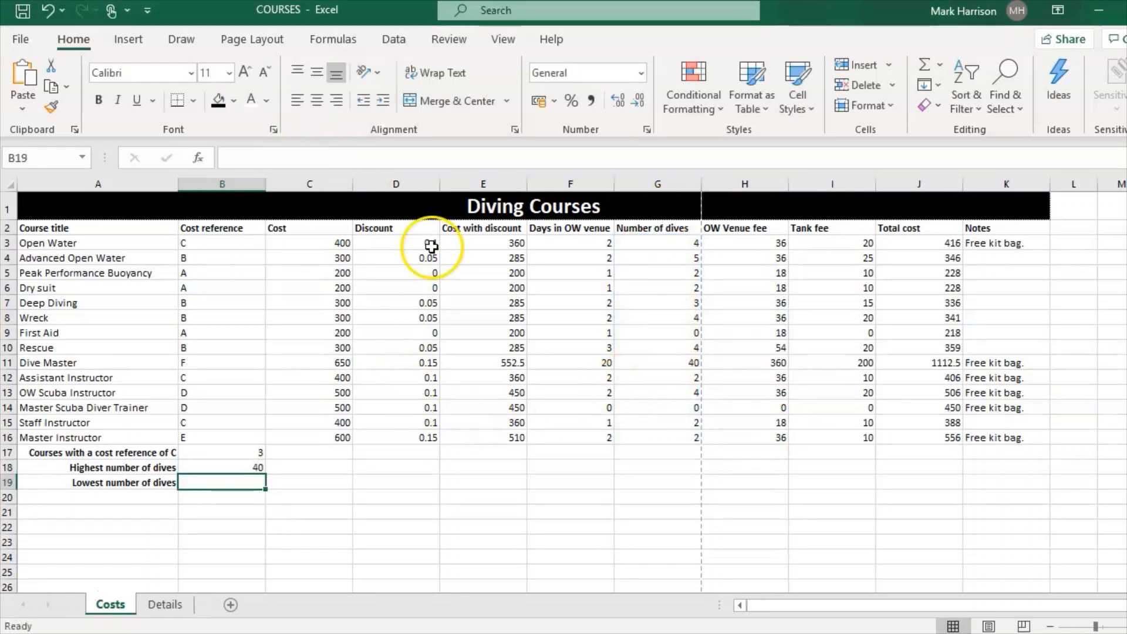
Step: Enter =MIN(G3:G16) in B19 for the lowest number of dives and check it against the First Aid value in the Number of dives column
{"action": "left_click", "coordinate": [300, 156]}
{"action": "type", "text": "="}
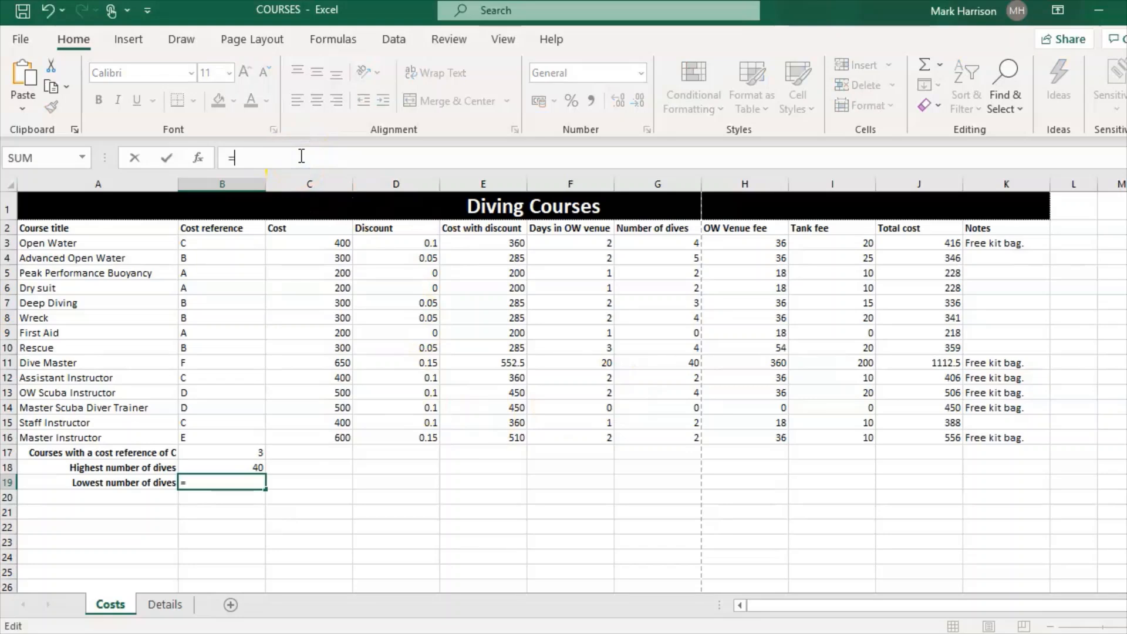
{"action": "type", "text": "min"}
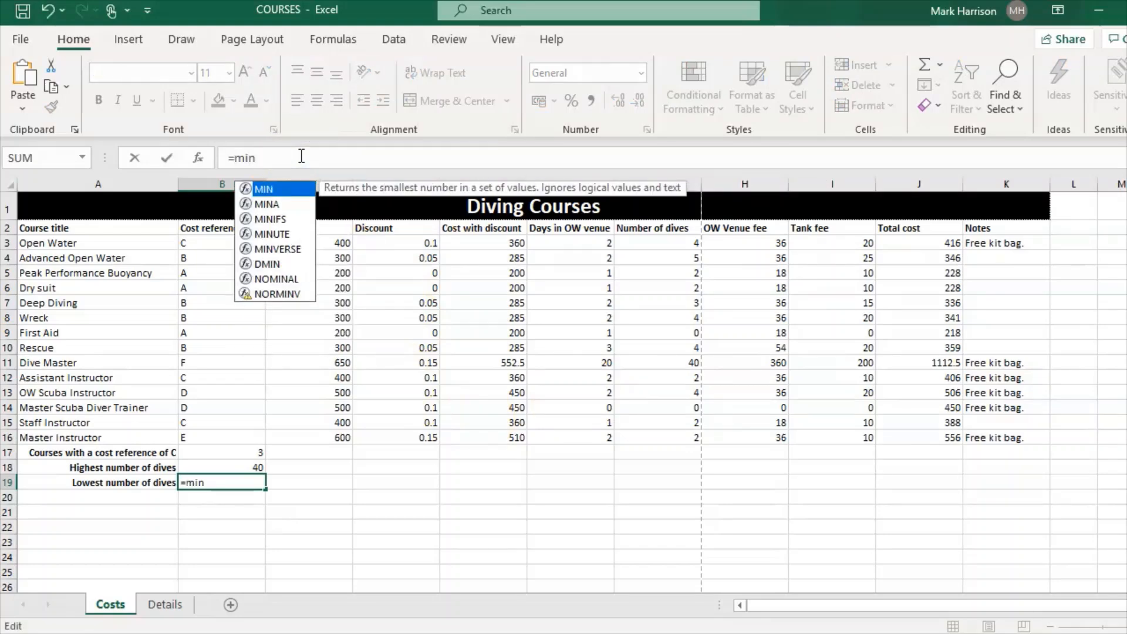
{"action": "type", "text": "("}
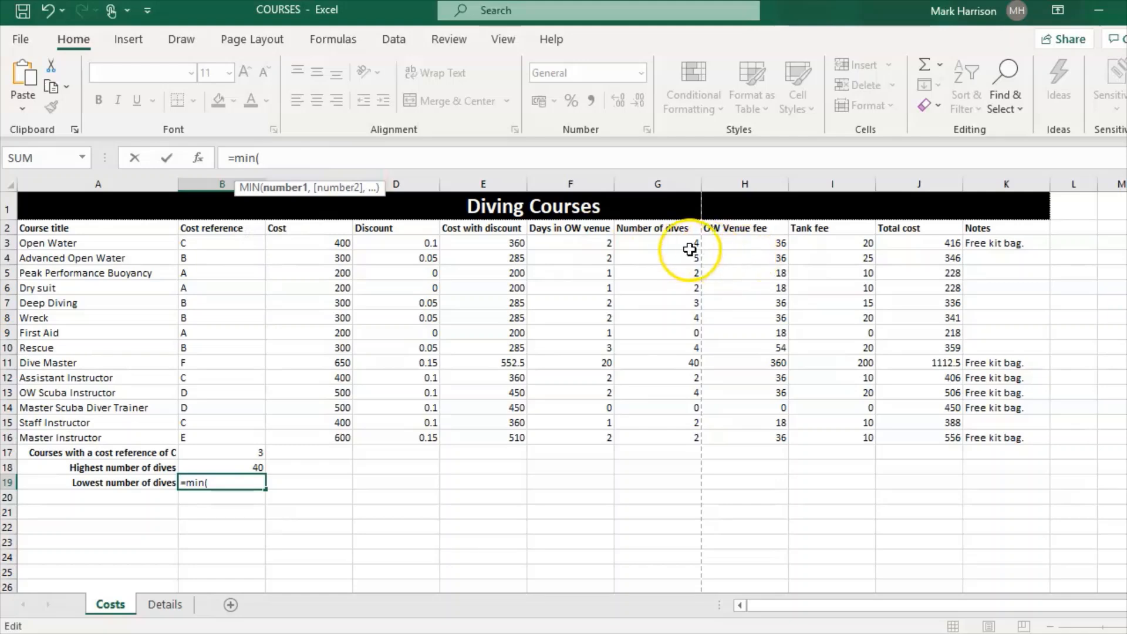
{"action": "left_click_drag", "start_coordinate": [686, 244], "coordinate": [669, 437]}
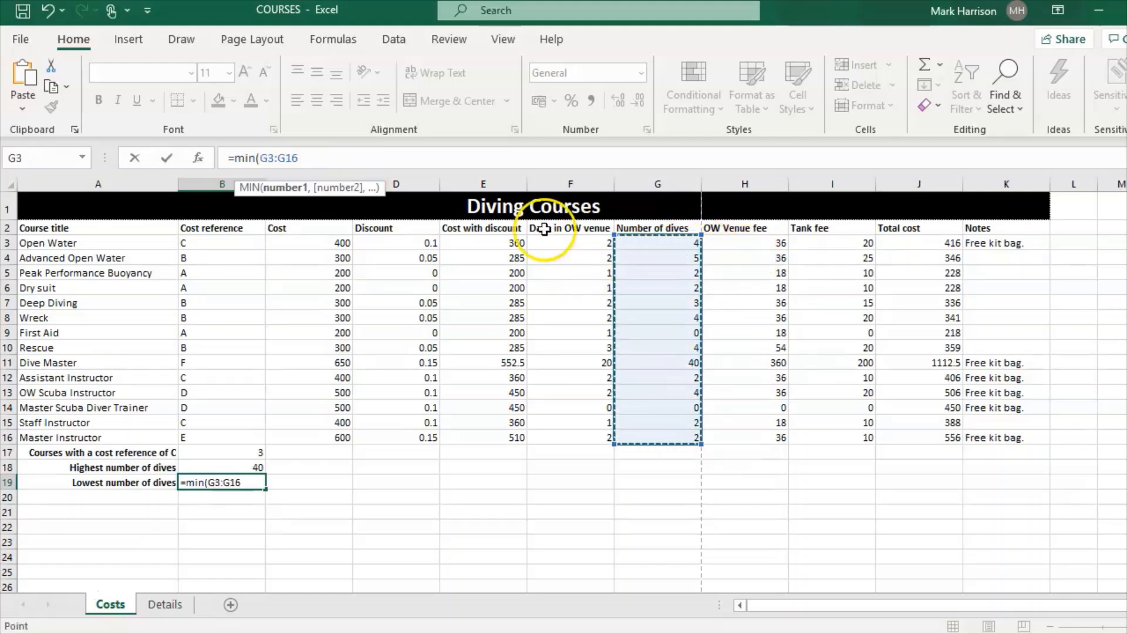
{"action": "type", "text": ")"}
{"action": "key", "text": "Return"}
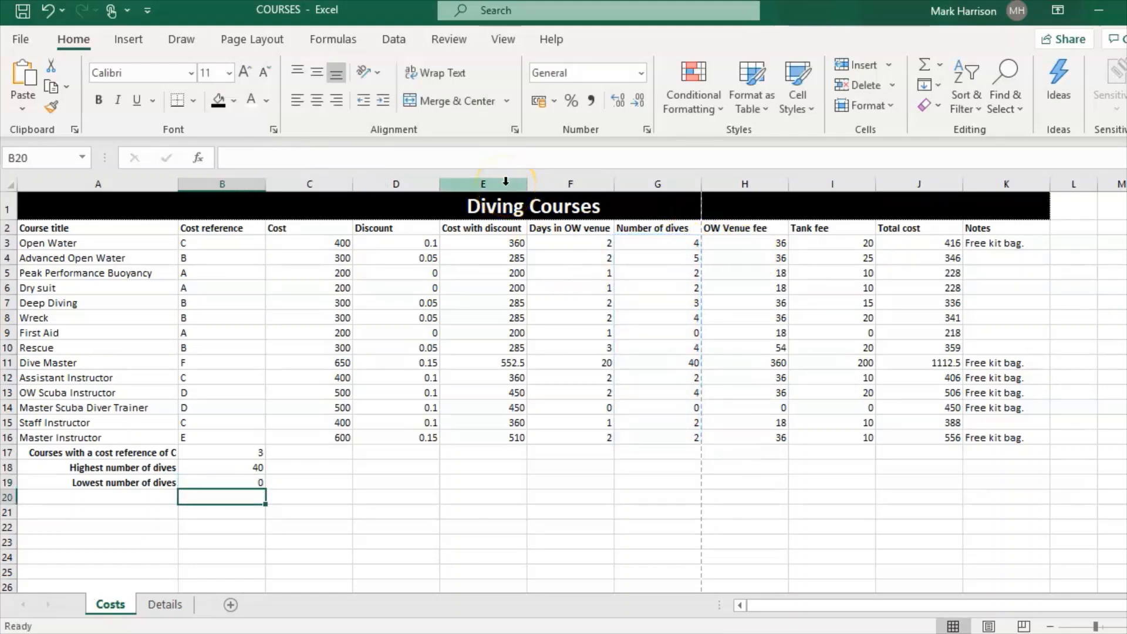
{"action": "left_click", "coordinate": [677, 316]}
{"action": "left_click", "coordinate": [671, 336]}
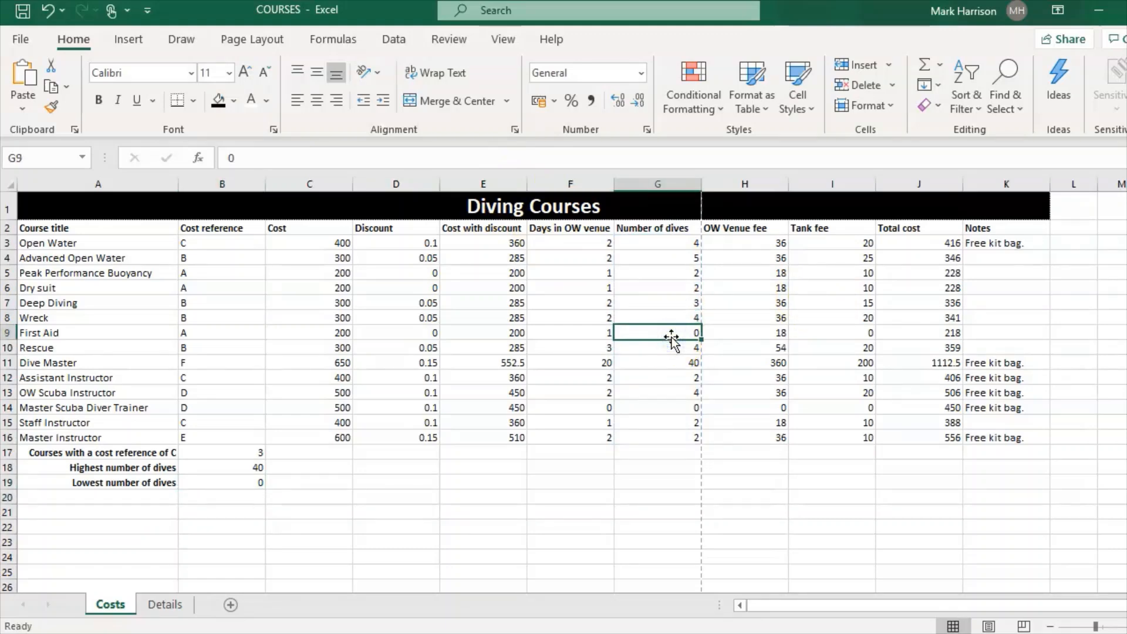
Step: Read Task B1c in Adobe Acrobat Reader, return to the COURSES workbook in Excel and identify the currency columns on the Costs sheet
{"action": "left_click", "coordinate": [40, 607]}
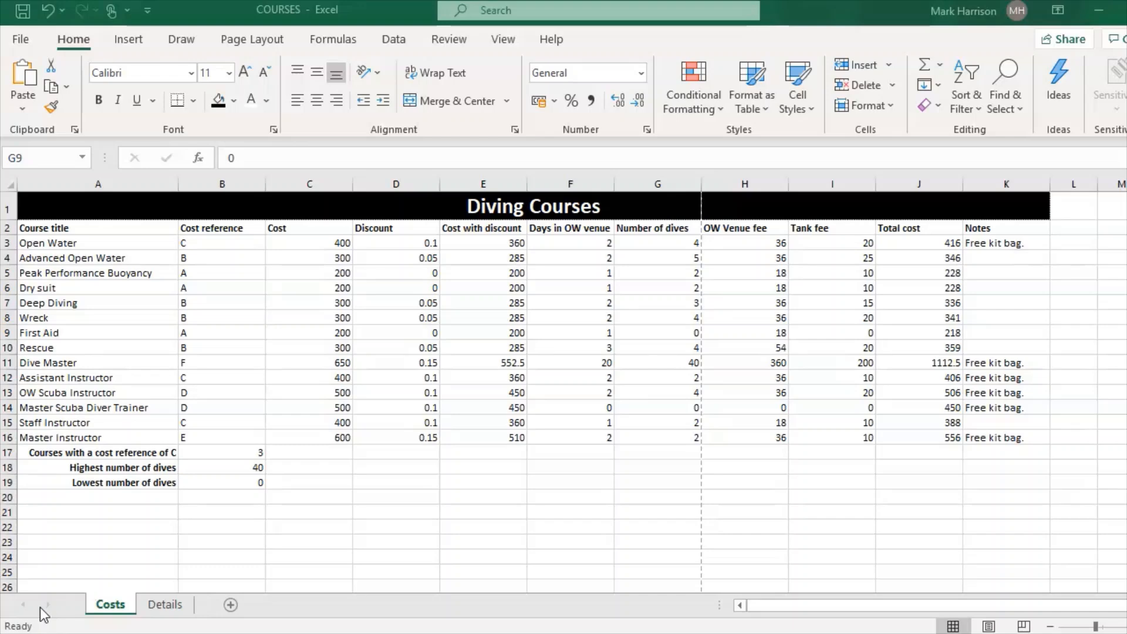
{"action": "left_click", "coordinate": [40, 599]}
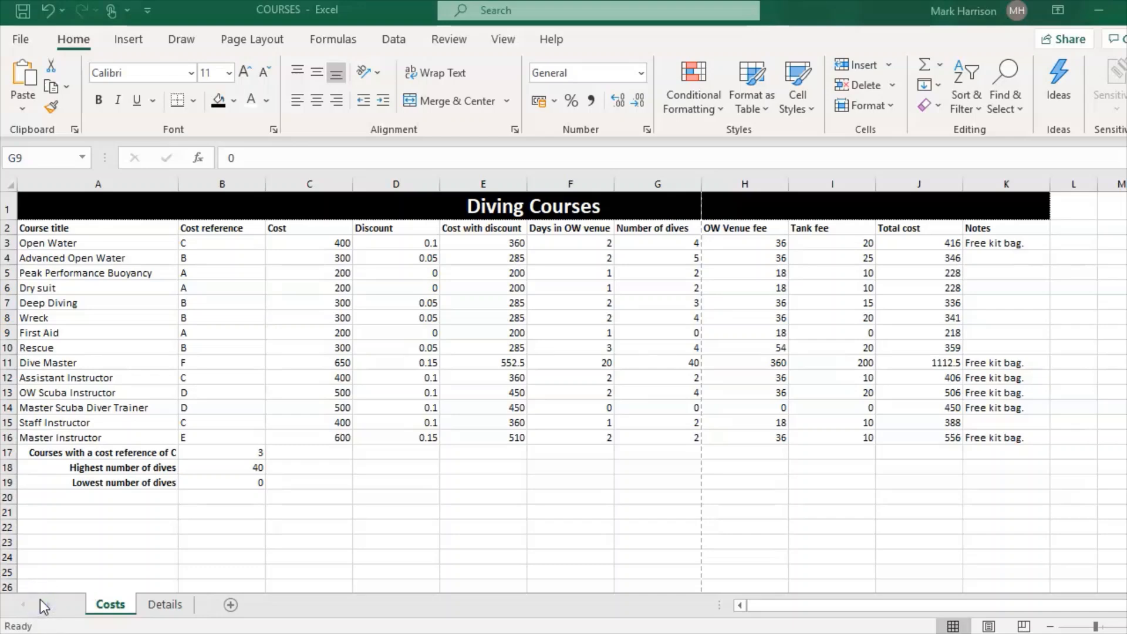
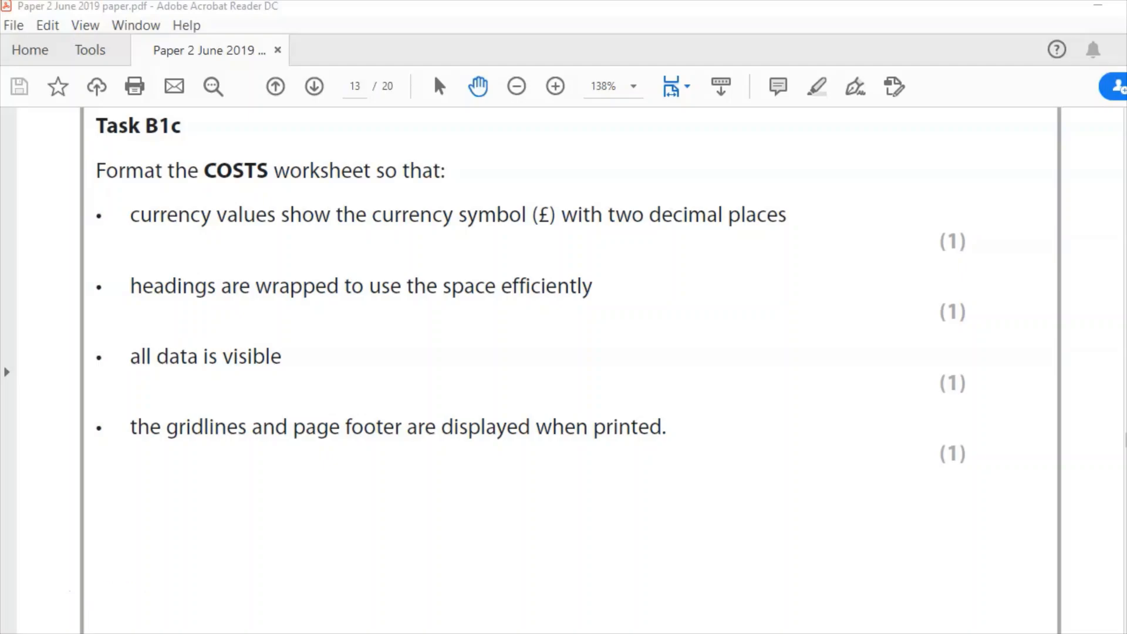
{"action": "key", "text": "alt+Tab"}
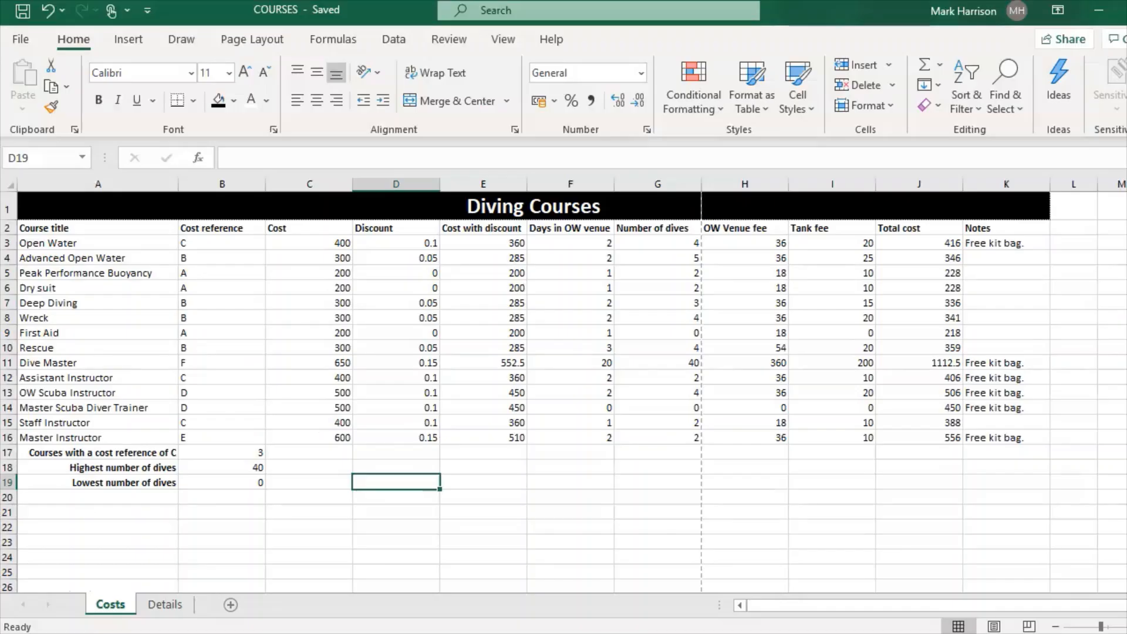
{"action": "left_click", "coordinate": [330, 246]}
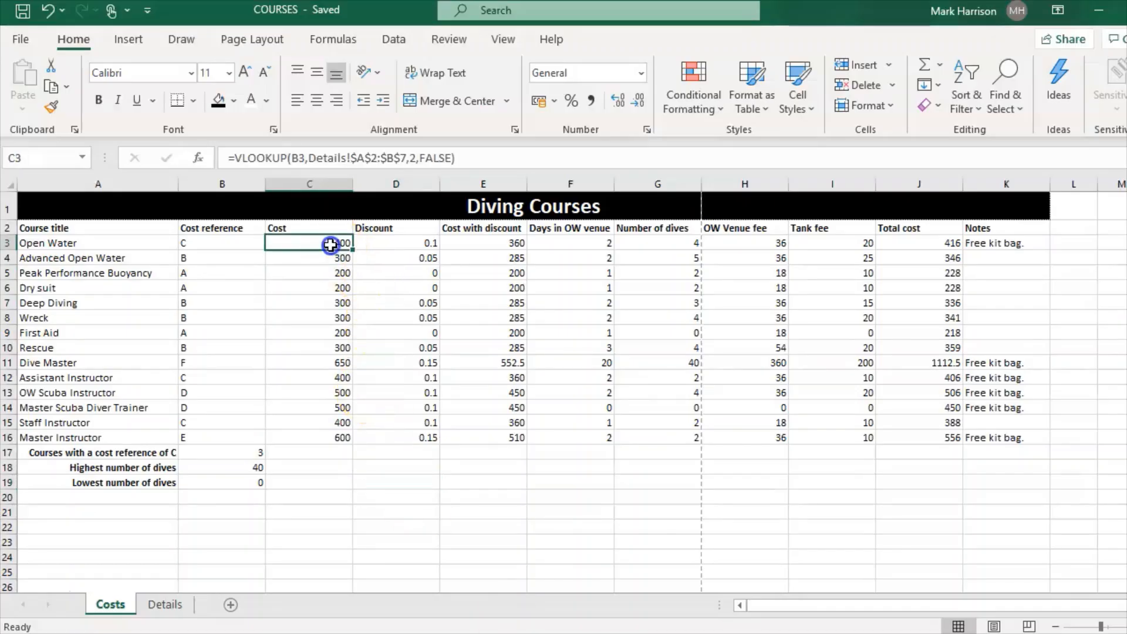
{"action": "left_click", "coordinate": [468, 240]}
{"action": "left_click", "coordinate": [723, 242]}
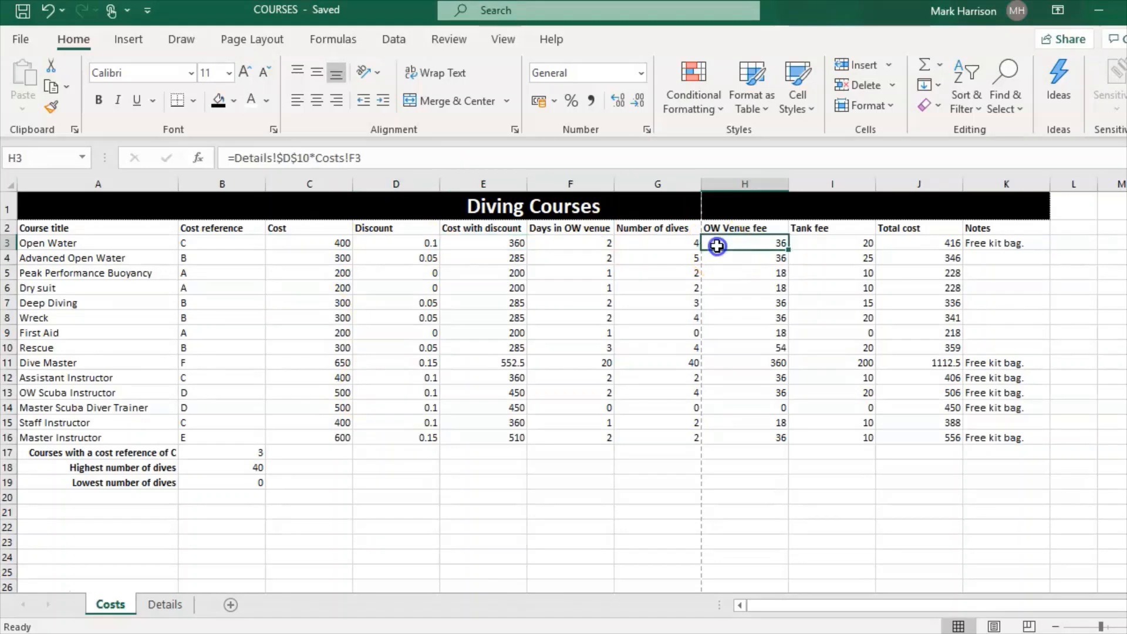
{"action": "left_click", "coordinate": [818, 238]}
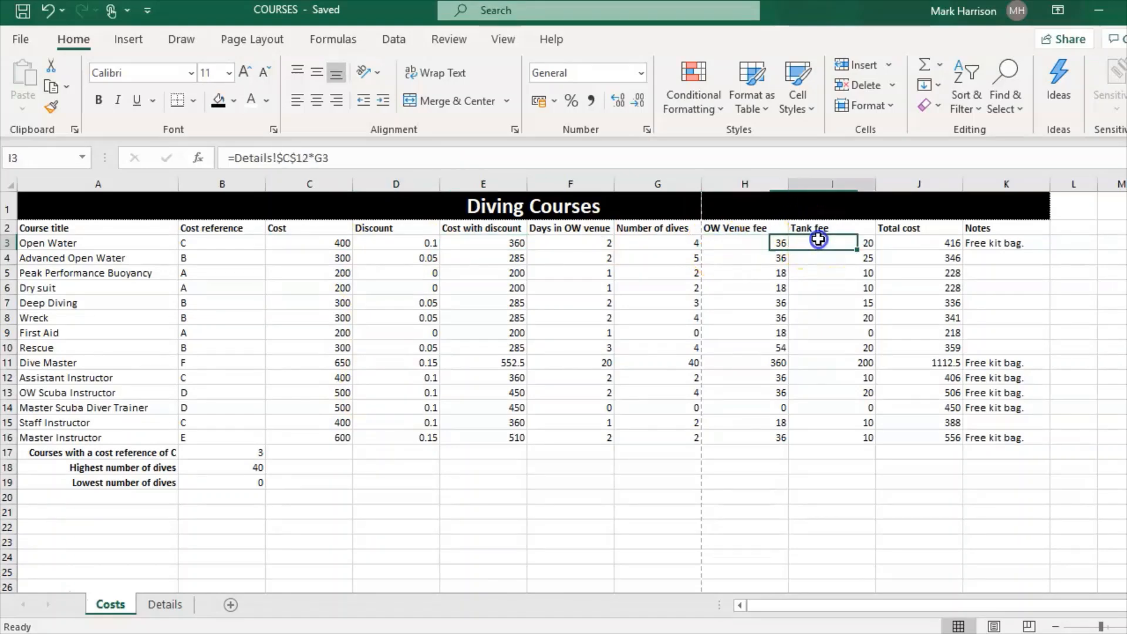
{"action": "left_click", "coordinate": [921, 235]}
Step: Format C3:C16, E3:E16 and H3:J16 on the Costs sheet as Currency with the £ symbol and 2 decimal places
{"action": "left_click_drag", "start_coordinate": [320, 244], "coordinate": [336, 435]}
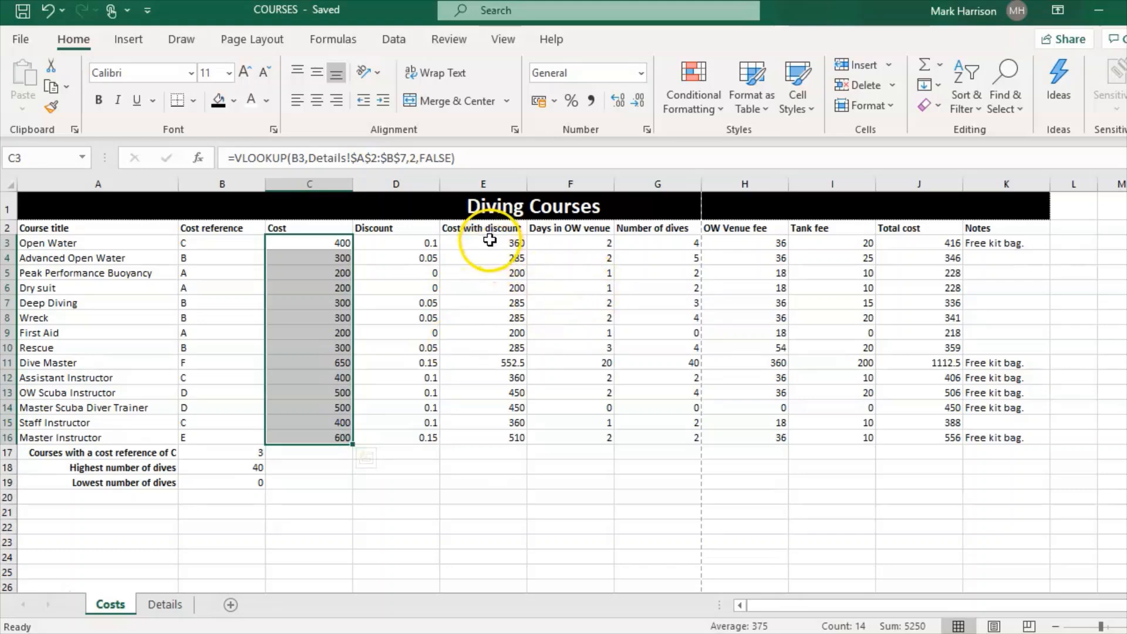
{"action": "left_click_drag", "start_coordinate": [489, 240], "coordinate": [491, 430]}
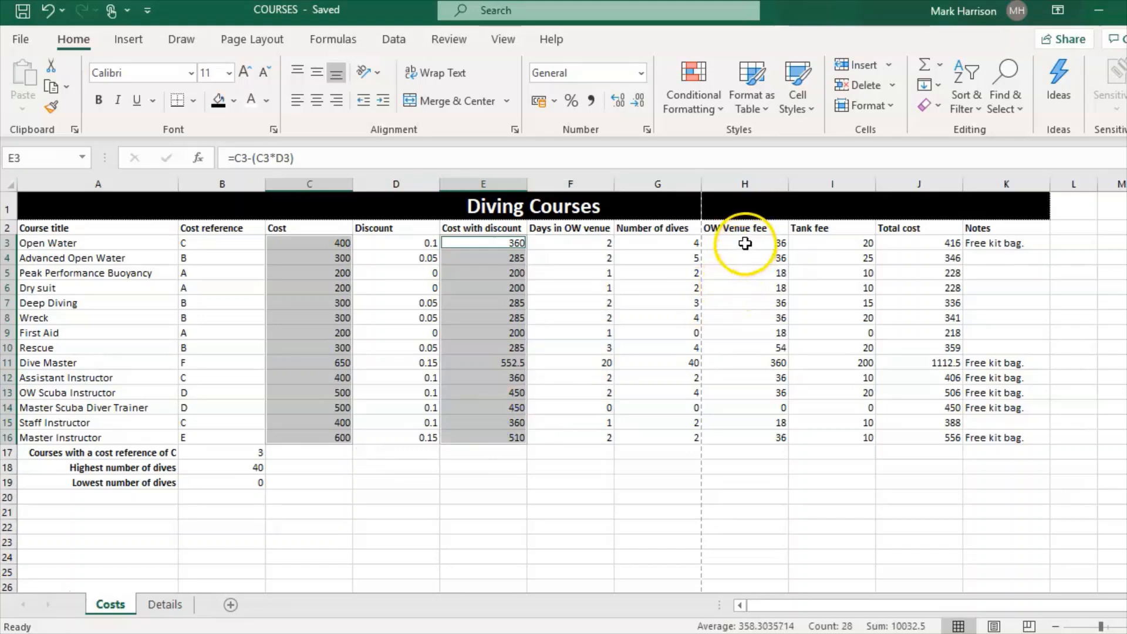
{"action": "left_click_drag", "start_coordinate": [749, 242], "coordinate": [904, 437]}
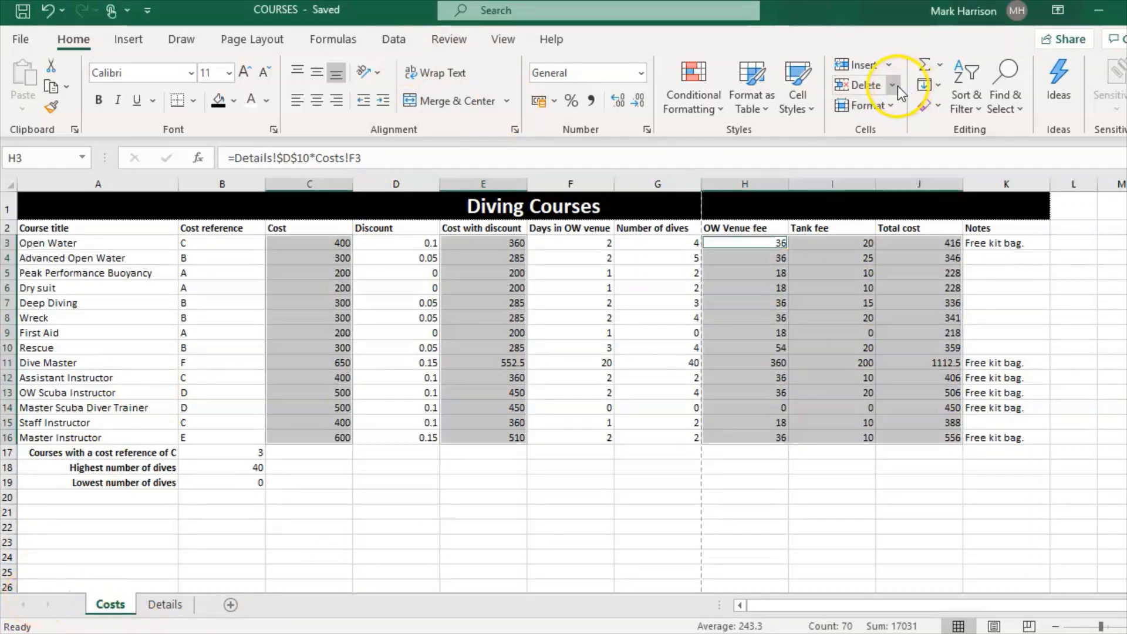
{"action": "left_click", "coordinate": [879, 105]}
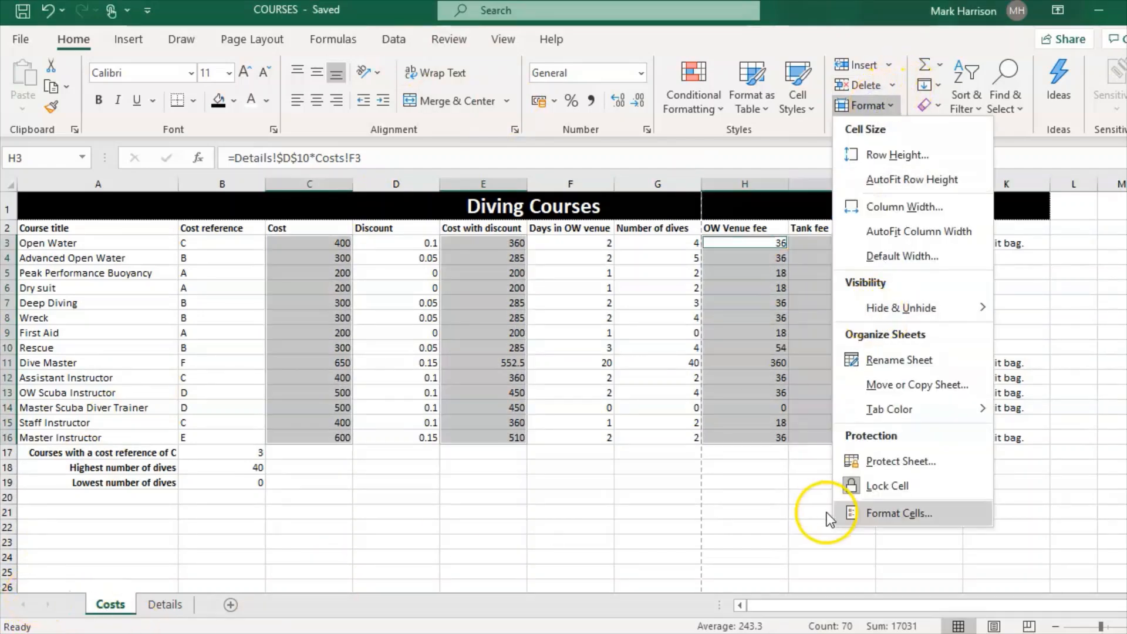
{"action": "left_click", "coordinate": [896, 509]}
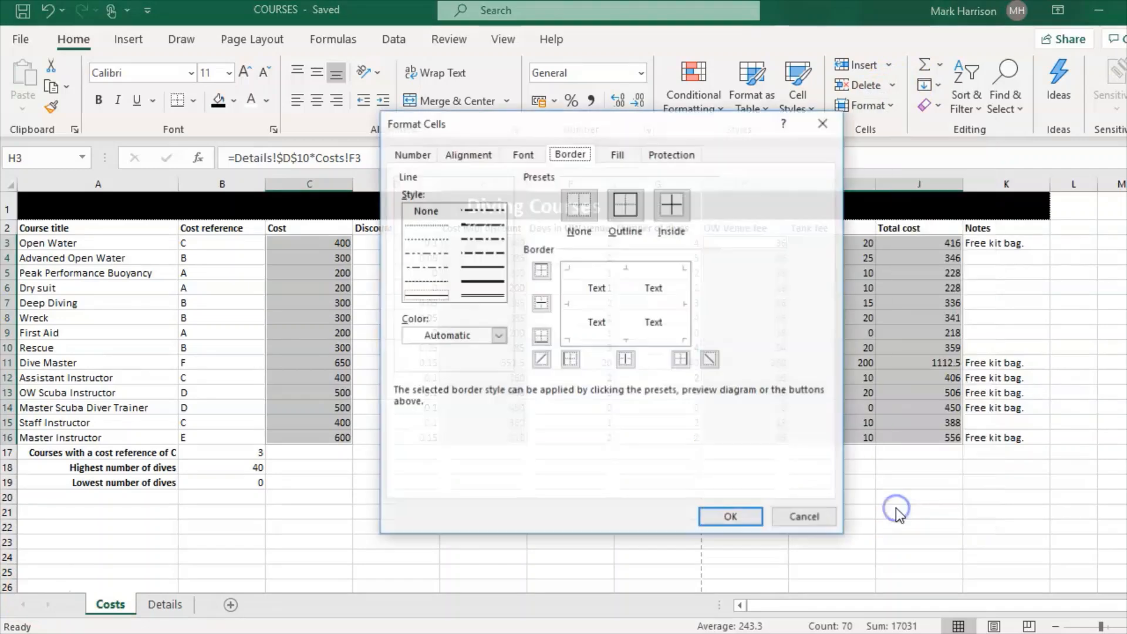
{"action": "left_click", "coordinate": [418, 154]}
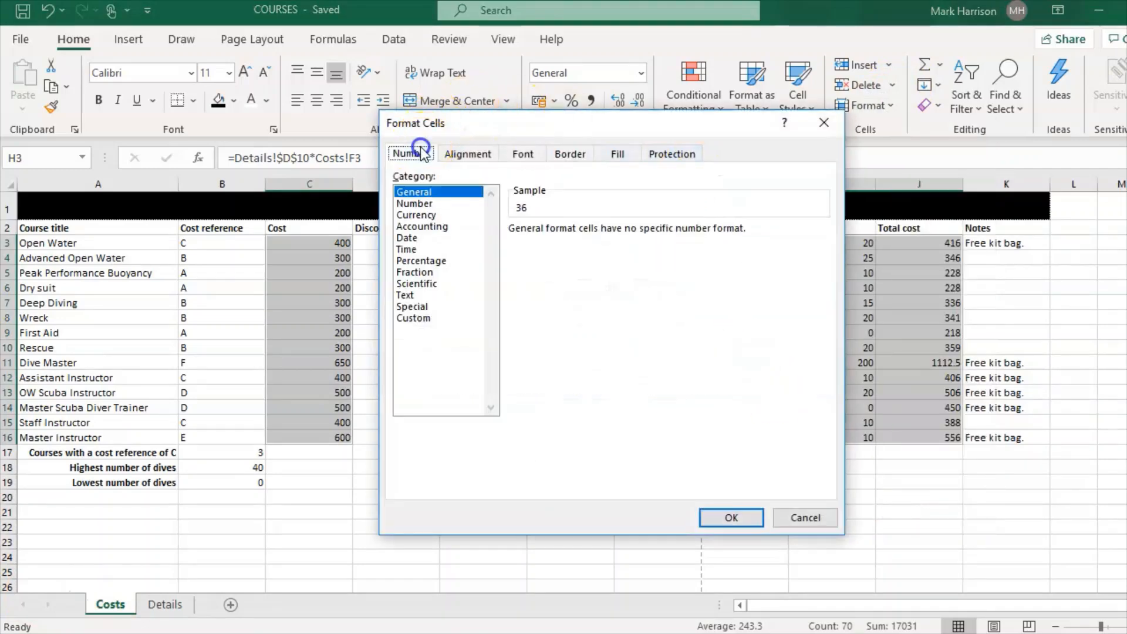
{"action": "left_click", "coordinate": [417, 215]}
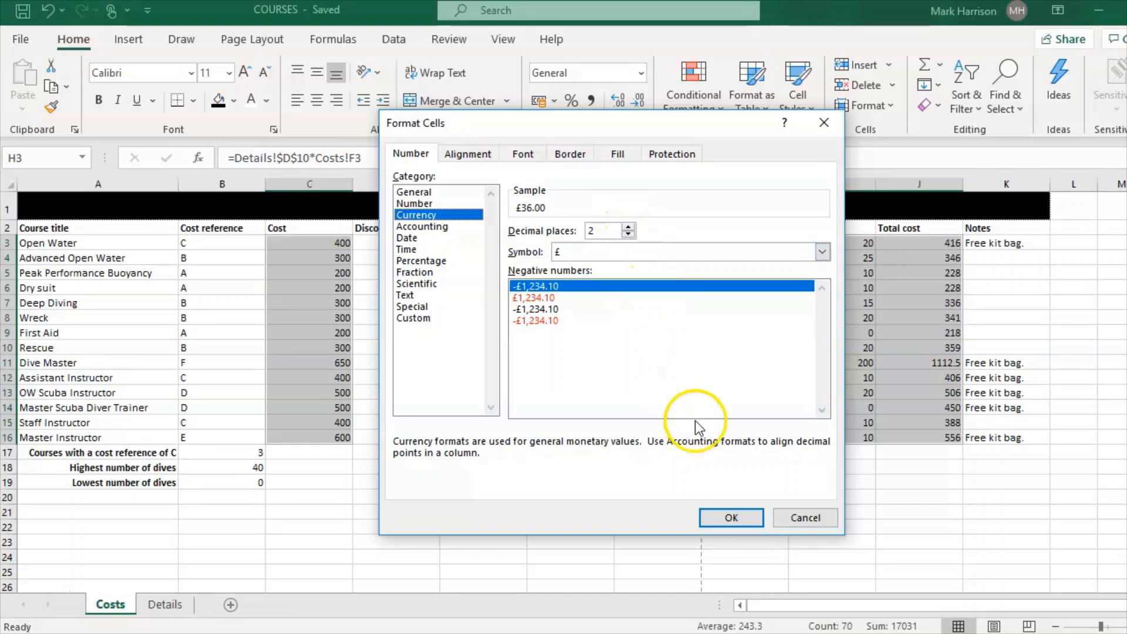
{"action": "left_click", "coordinate": [728, 519]}
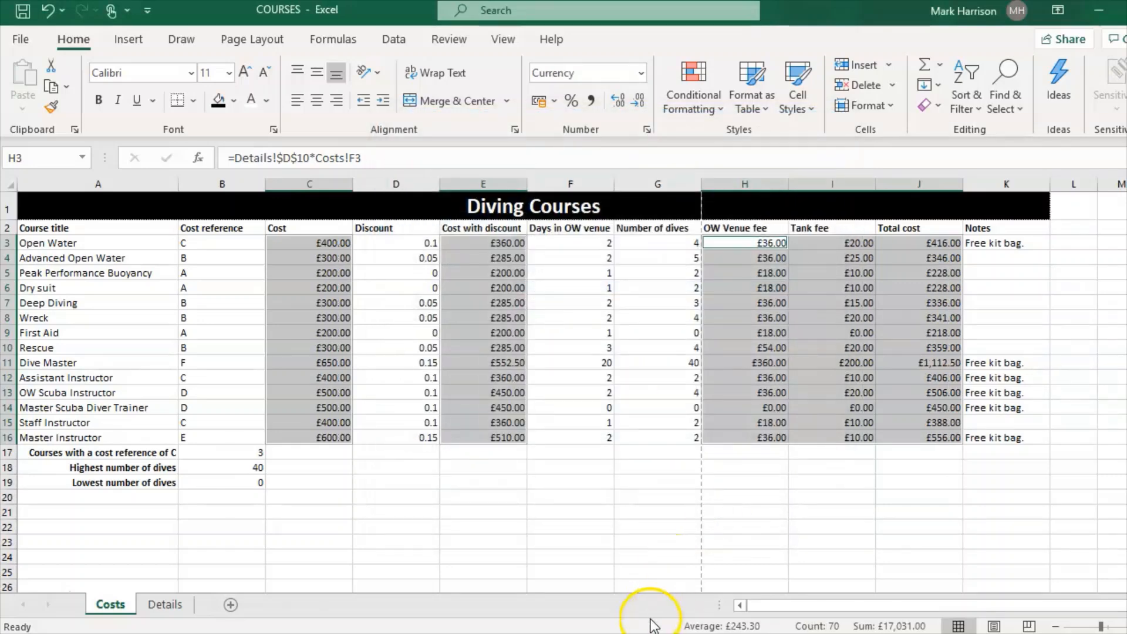
Step: Check the headings requirement in Adobe Acrobat Reader, return to Excel and turn on text wrapping for the headings in A2:K2
{"action": "key", "text": "alt+Tab"}
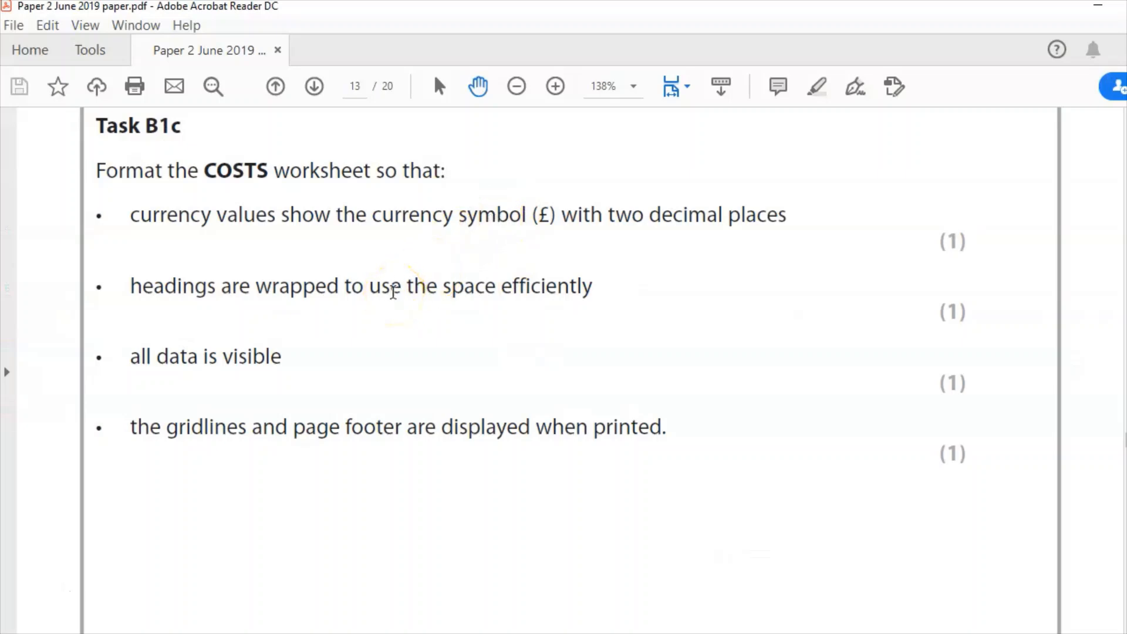
{"action": "key", "text": "alt+Tab"}
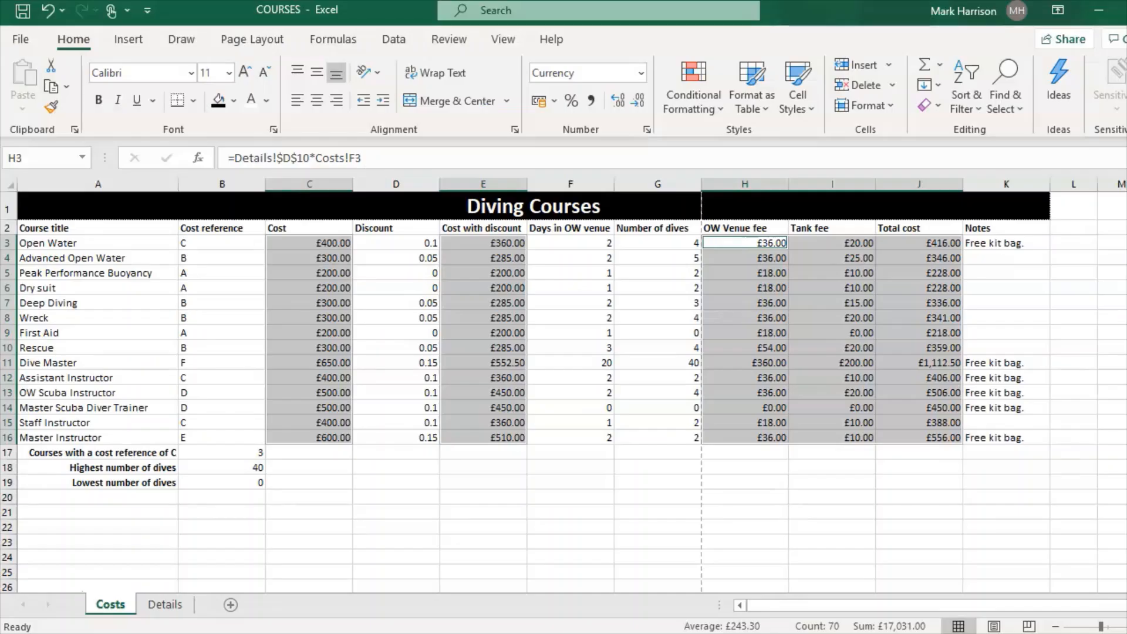
{"action": "left_click", "coordinate": [355, 306]}
{"action": "left_click_drag", "start_coordinate": [167, 228], "coordinate": [988, 228]}
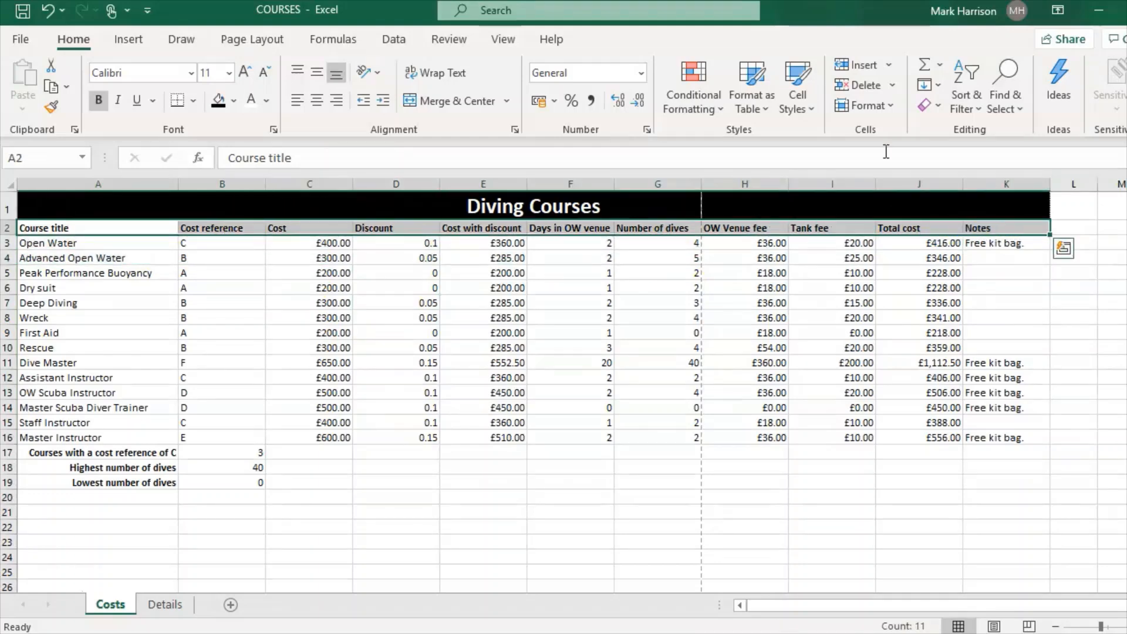
{"action": "left_click", "coordinate": [862, 103]}
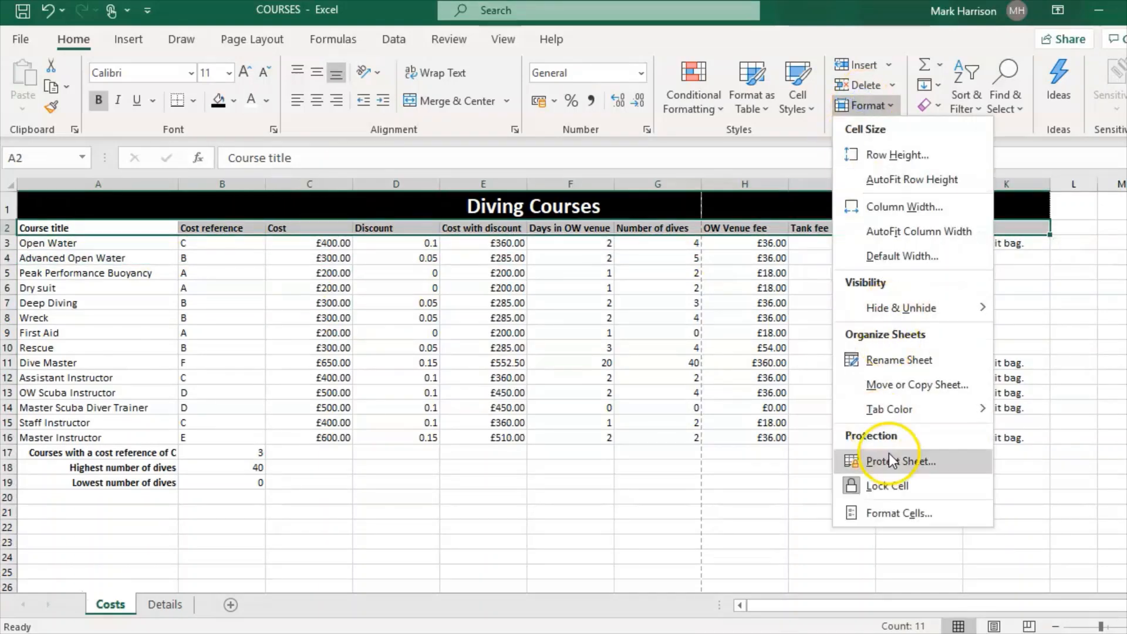
{"action": "left_click", "coordinate": [900, 514]}
{"action": "left_click", "coordinate": [475, 152]}
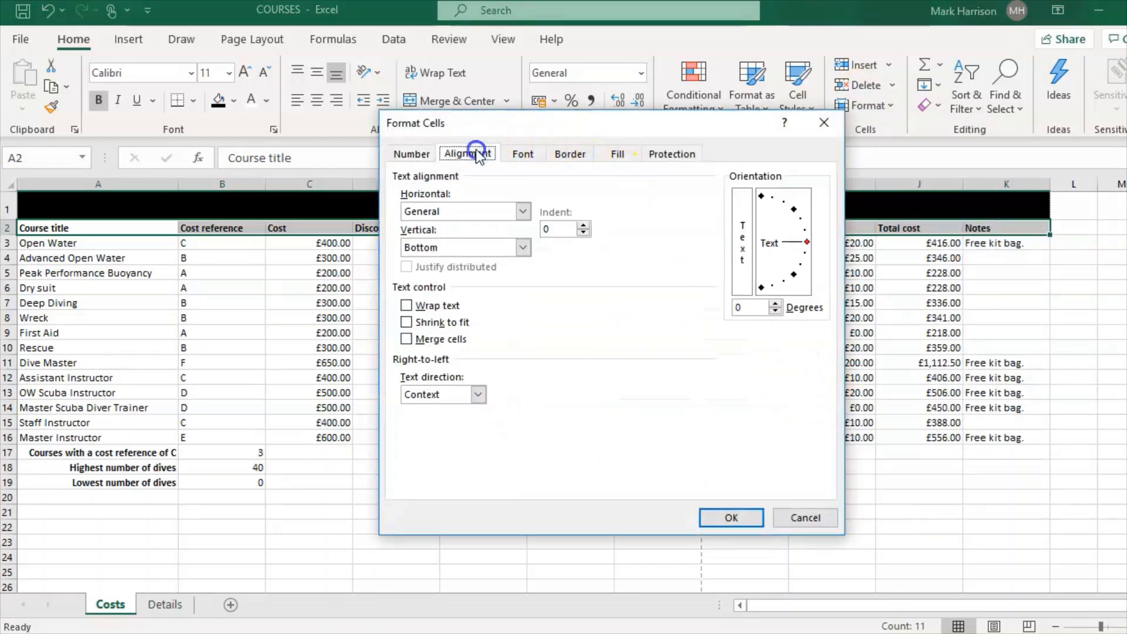
{"action": "left_click", "coordinate": [408, 305]}
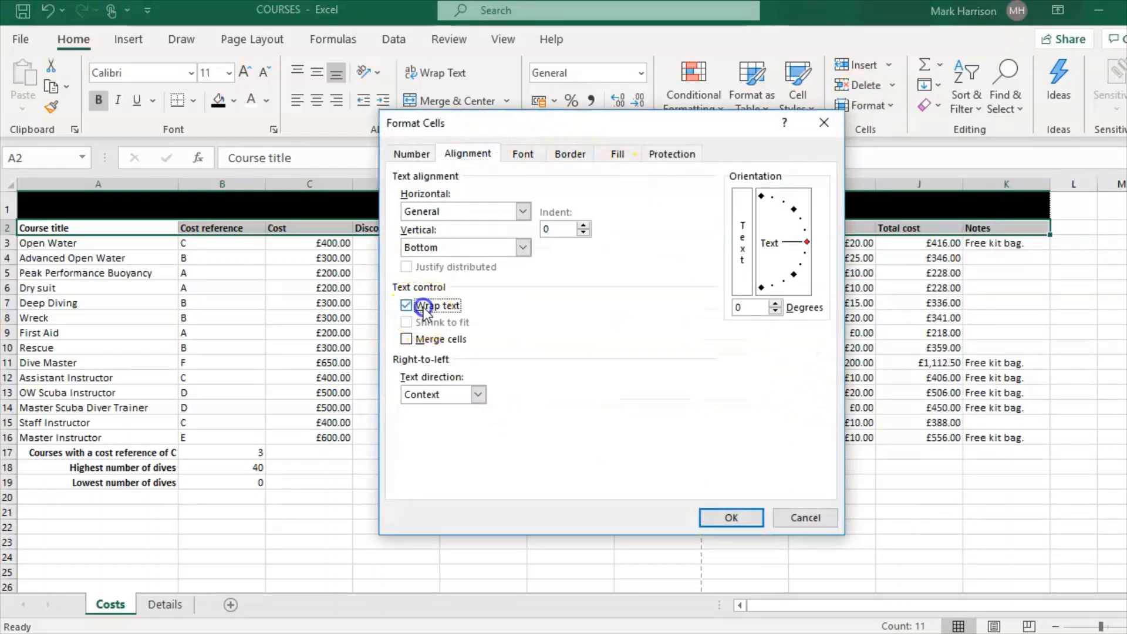
{"action": "left_click", "coordinate": [729, 516]}
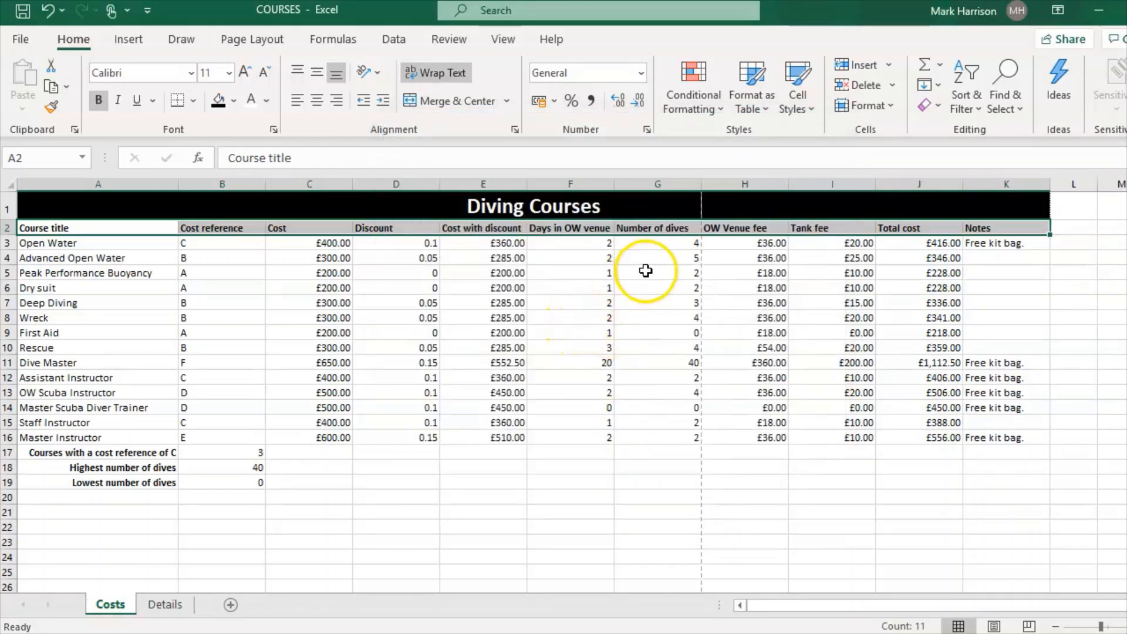
Step: Narrow column F and increase the height of row 2 to fit the Days in OW venue heading on two lines
{"action": "left_click_drag", "start_coordinate": [614, 184], "coordinate": [590, 185]}
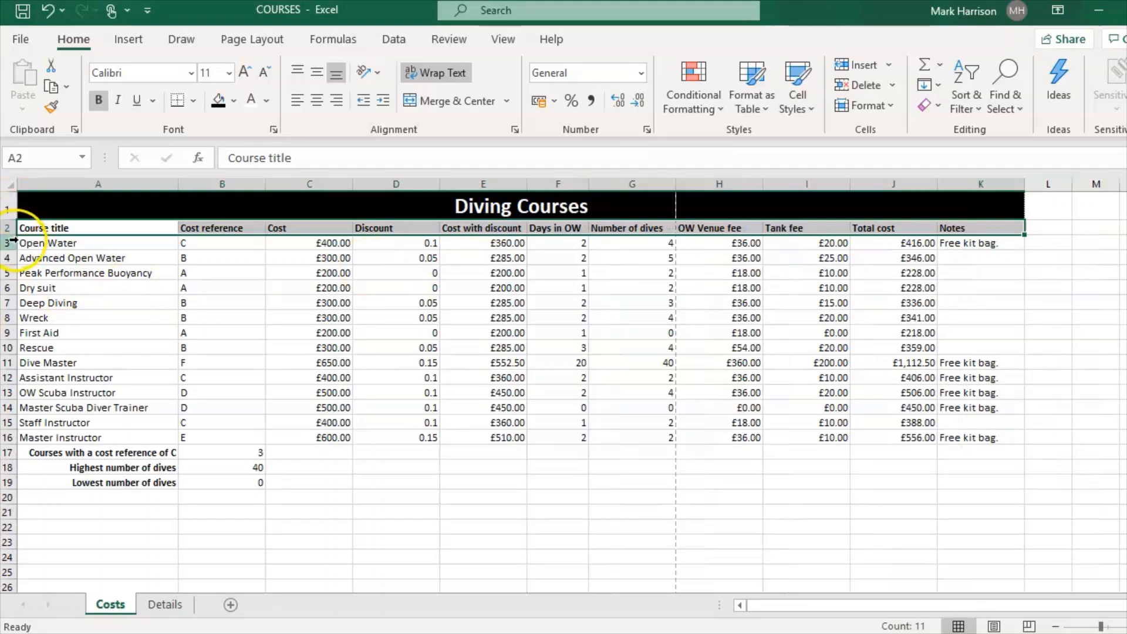
{"action": "left_click_drag", "start_coordinate": [15, 236], "coordinate": [15, 251]}
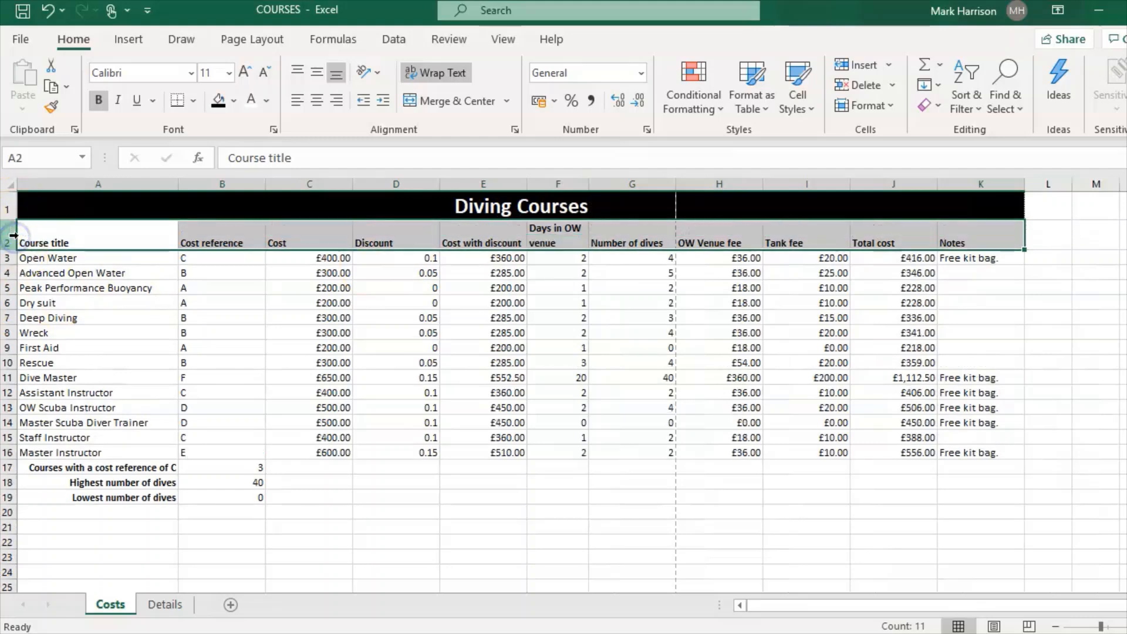
{"action": "left_click", "coordinate": [567, 231]}
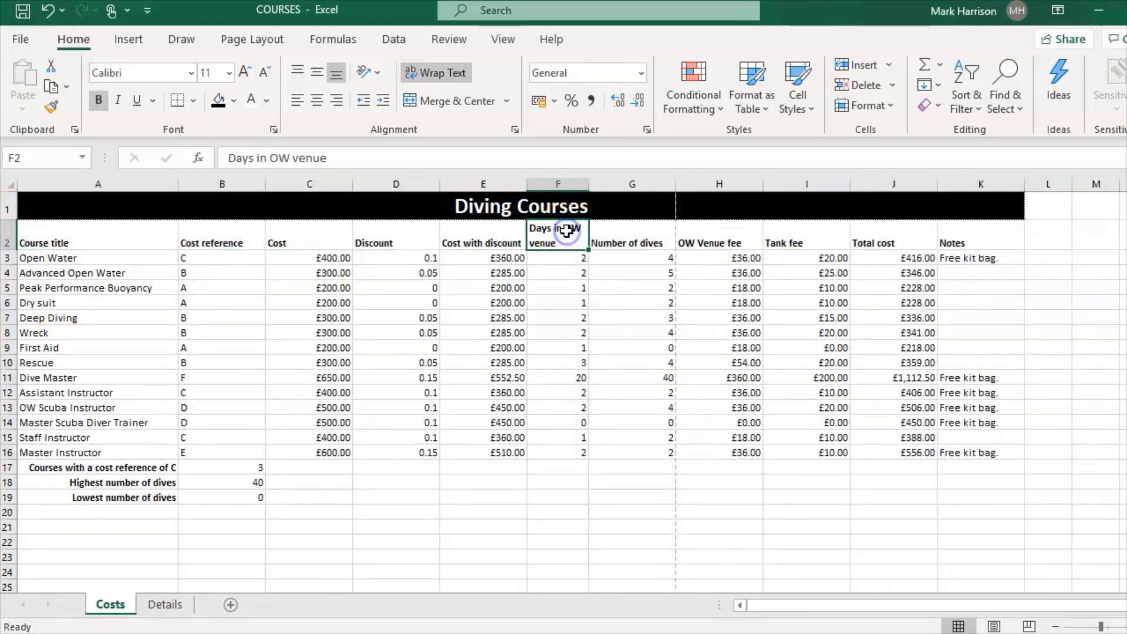
Step: Check the data visibility requirement in Adobe Acrobat Reader, return to Excel, narrow column B and fit columns C, D, F and G to their contents
{"action": "key", "text": "alt+Tab"}
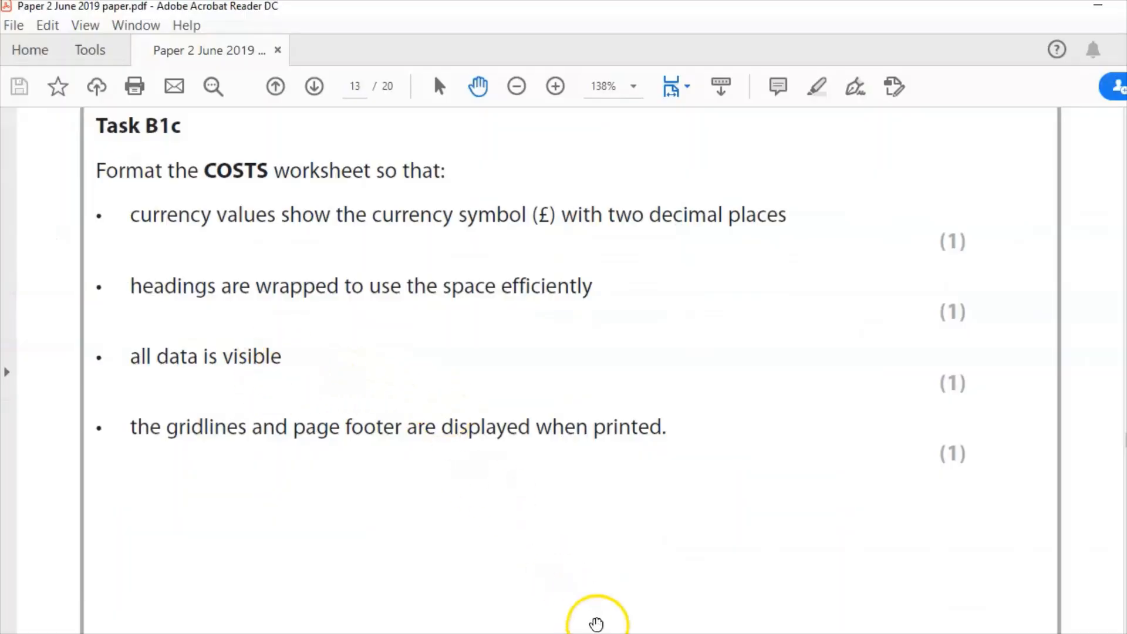
{"action": "key", "text": "alt+Tab"}
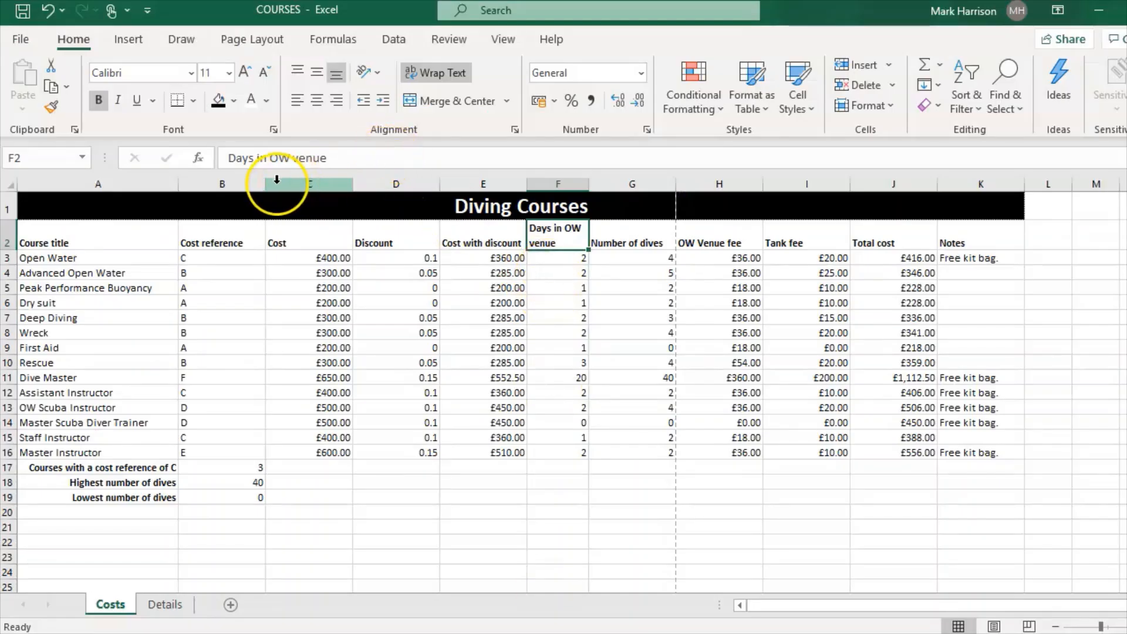
{"action": "left_click_drag", "start_coordinate": [261, 182], "coordinate": [246, 183]}
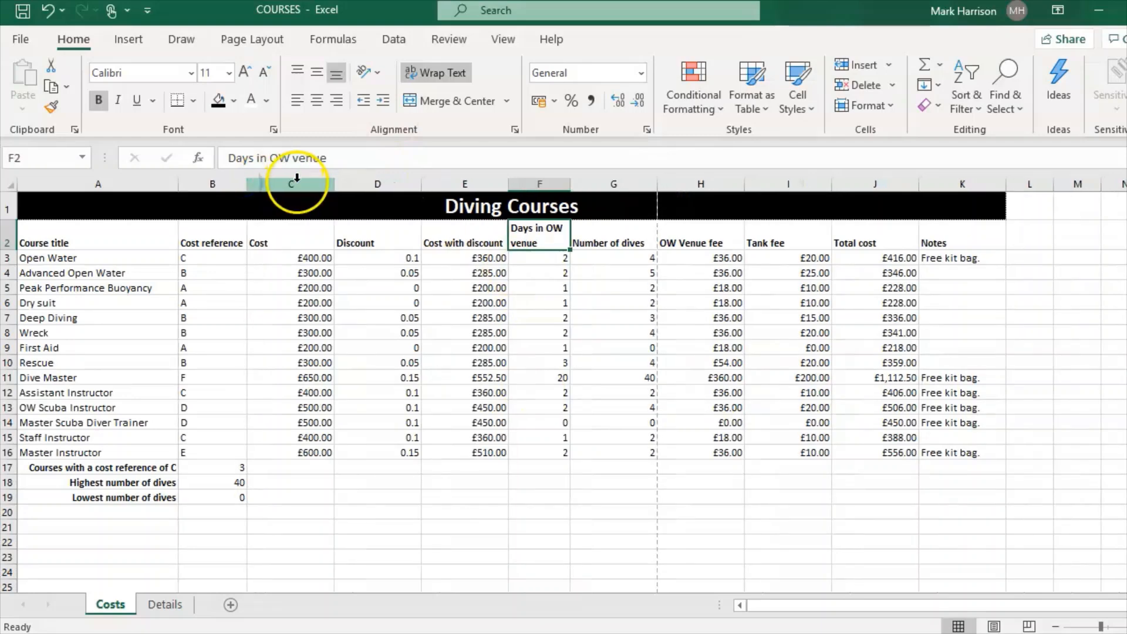
{"action": "double_click", "coordinate": [336, 185]}
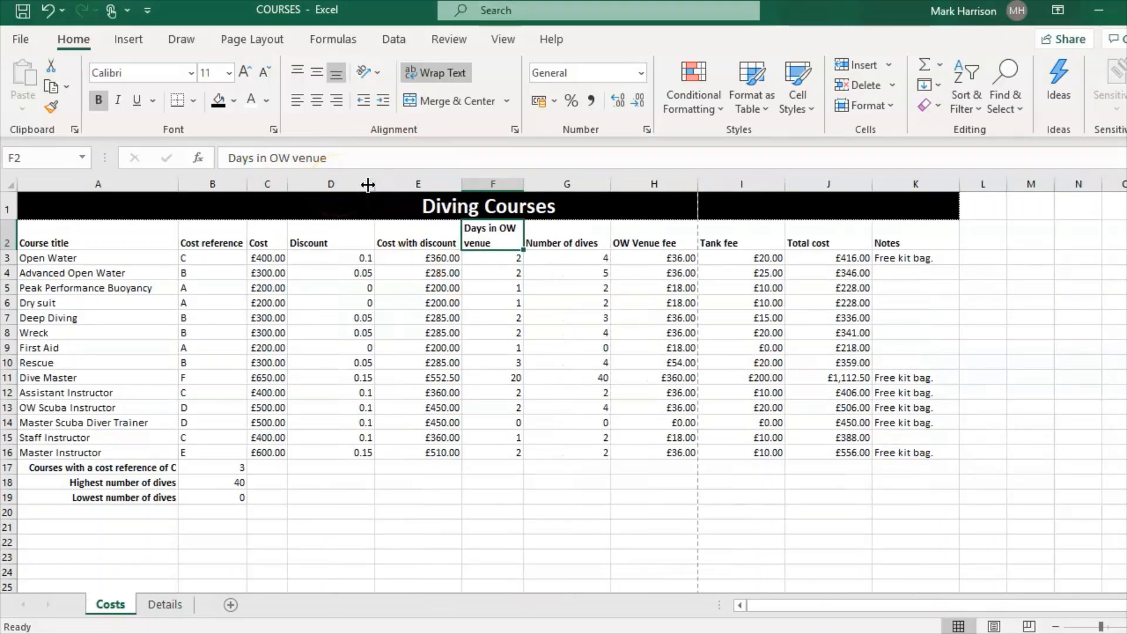
{"action": "double_click", "coordinate": [379, 184]}
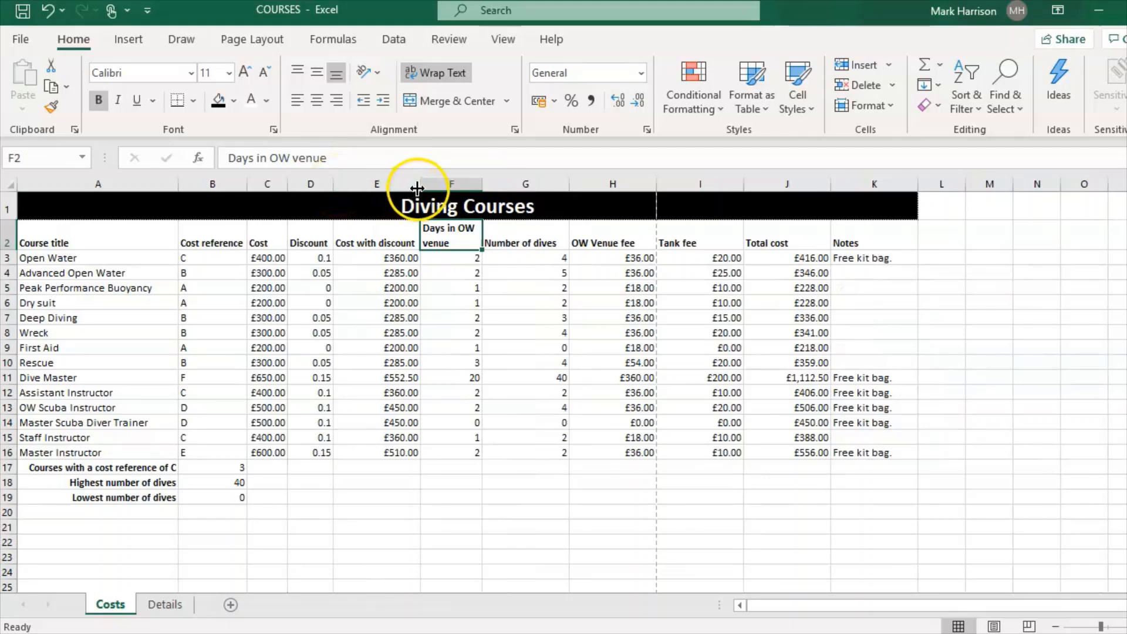
{"action": "double_click", "coordinate": [481, 185]}
{"action": "double_click", "coordinate": [566, 187]}
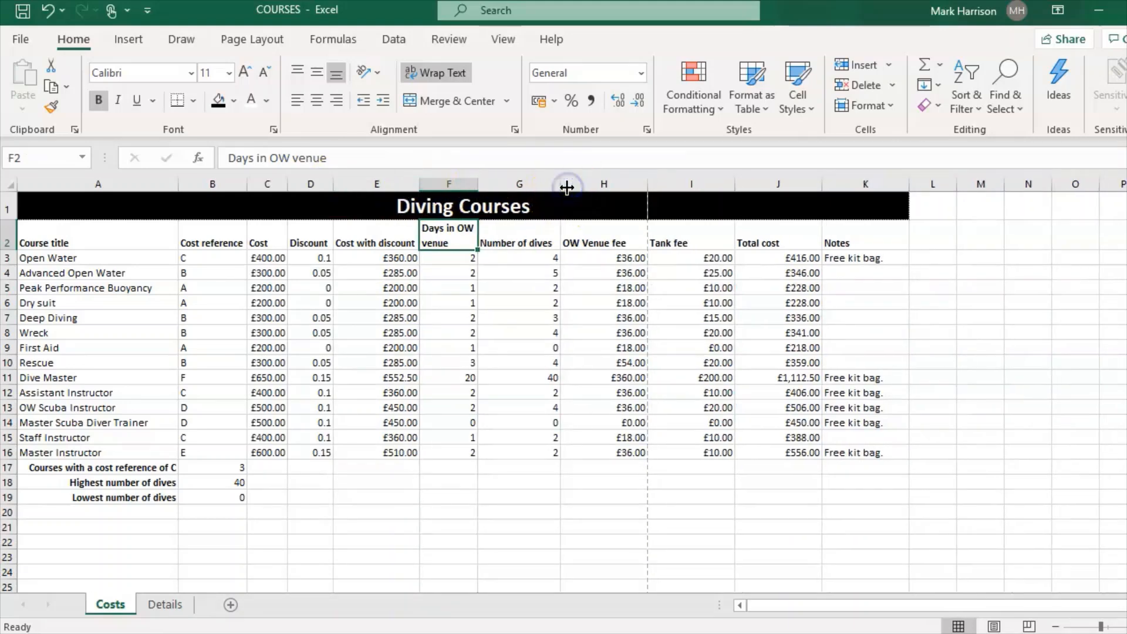
Step: Fit the widths of columns H, I, J, K and A on the Costs sheet to their contents
{"action": "double_click", "coordinate": [645, 184]}
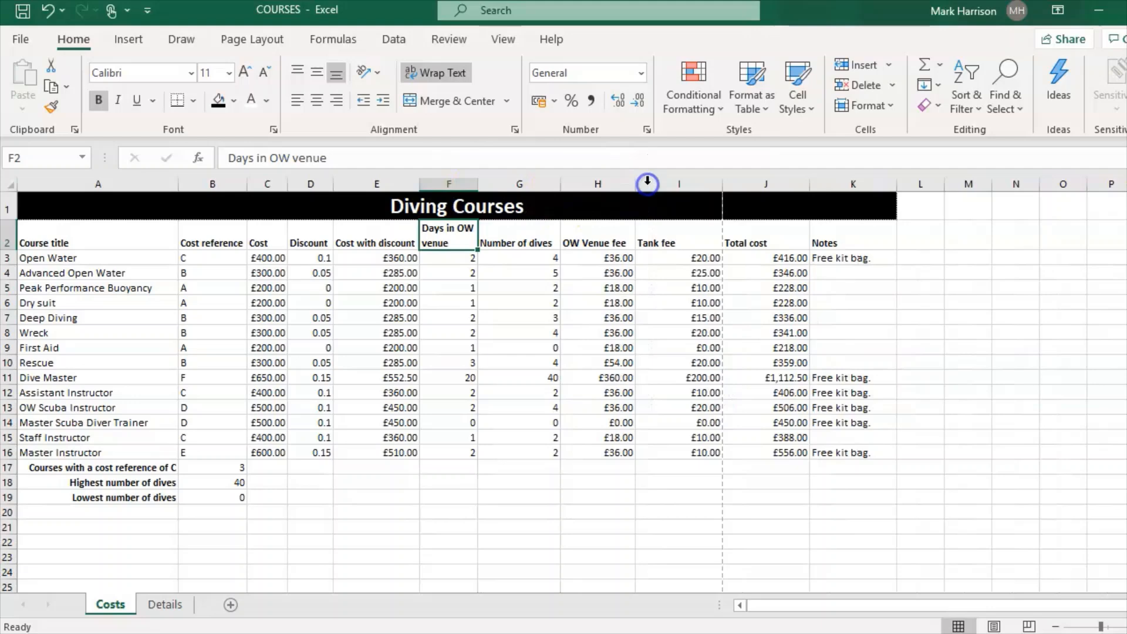
{"action": "double_click", "coordinate": [722, 191]}
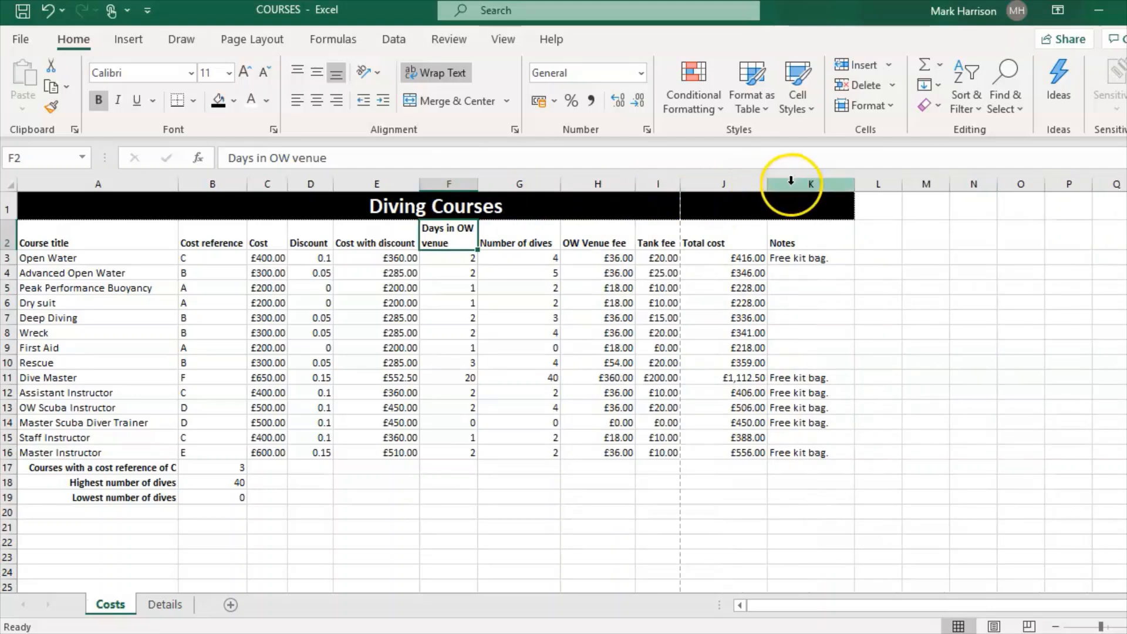
{"action": "double_click", "coordinate": [769, 187]}
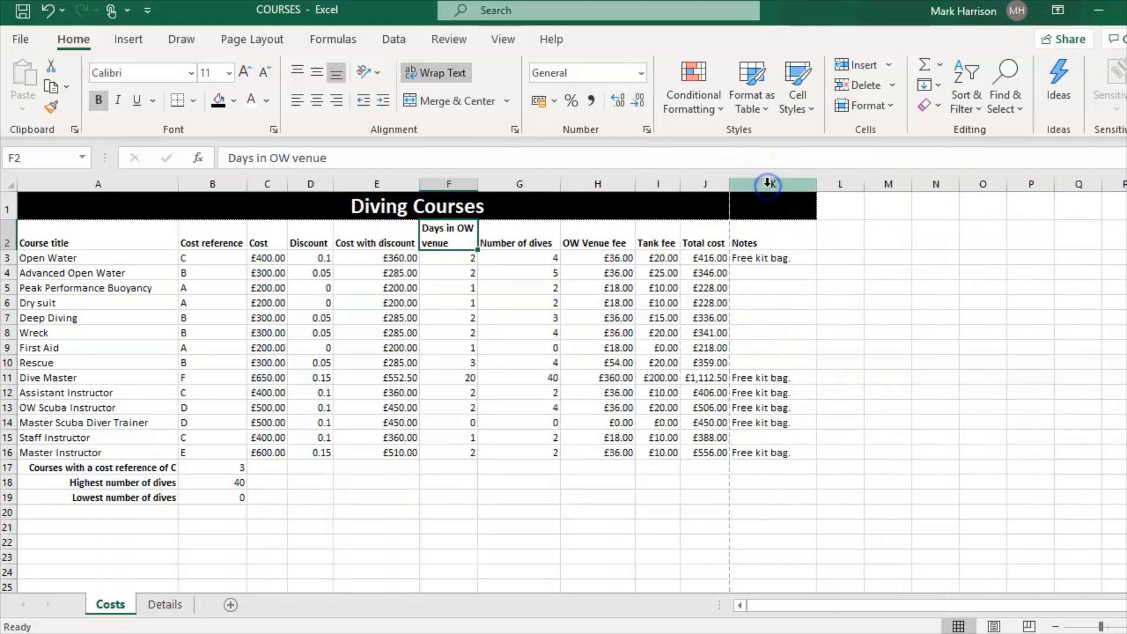
{"action": "double_click", "coordinate": [815, 187]}
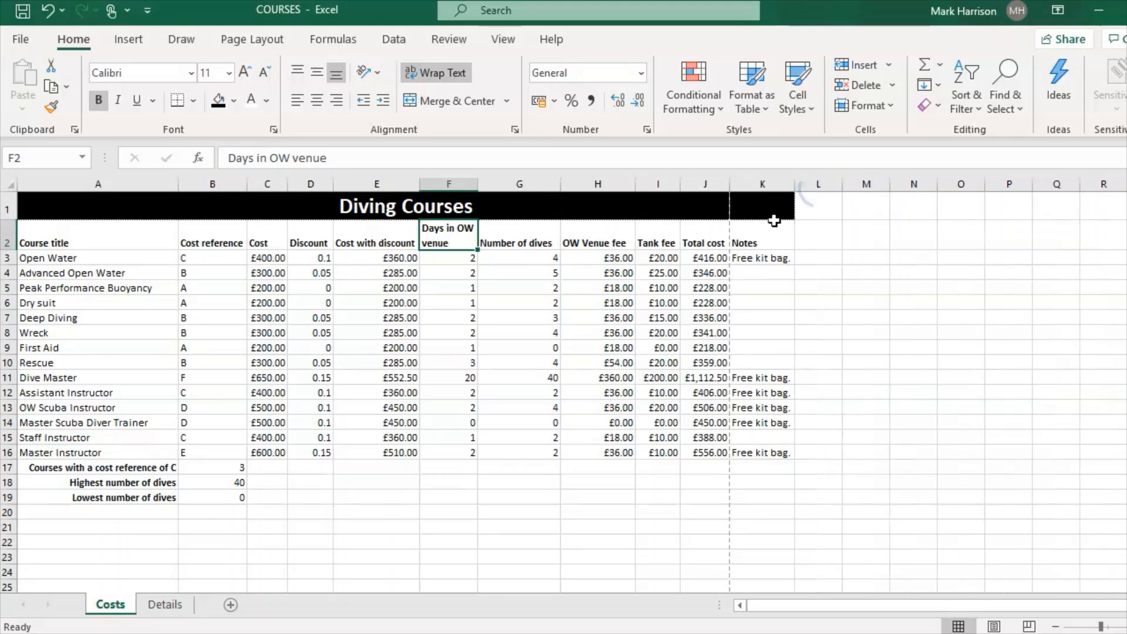
{"action": "left_click", "coordinate": [610, 347]}
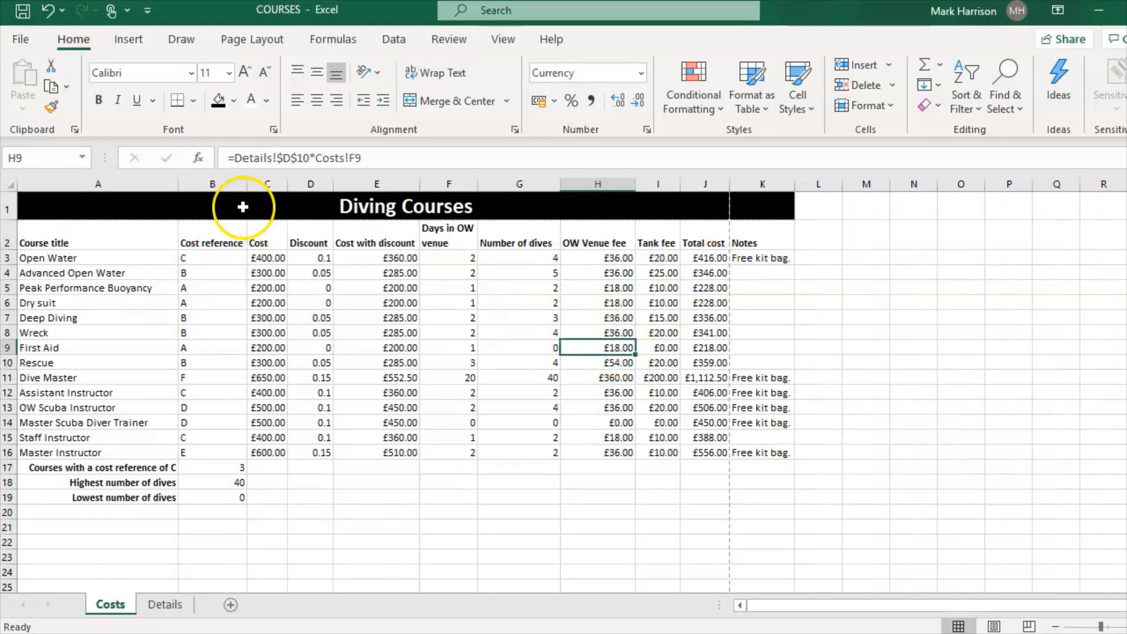
{"action": "double_click", "coordinate": [180, 184]}
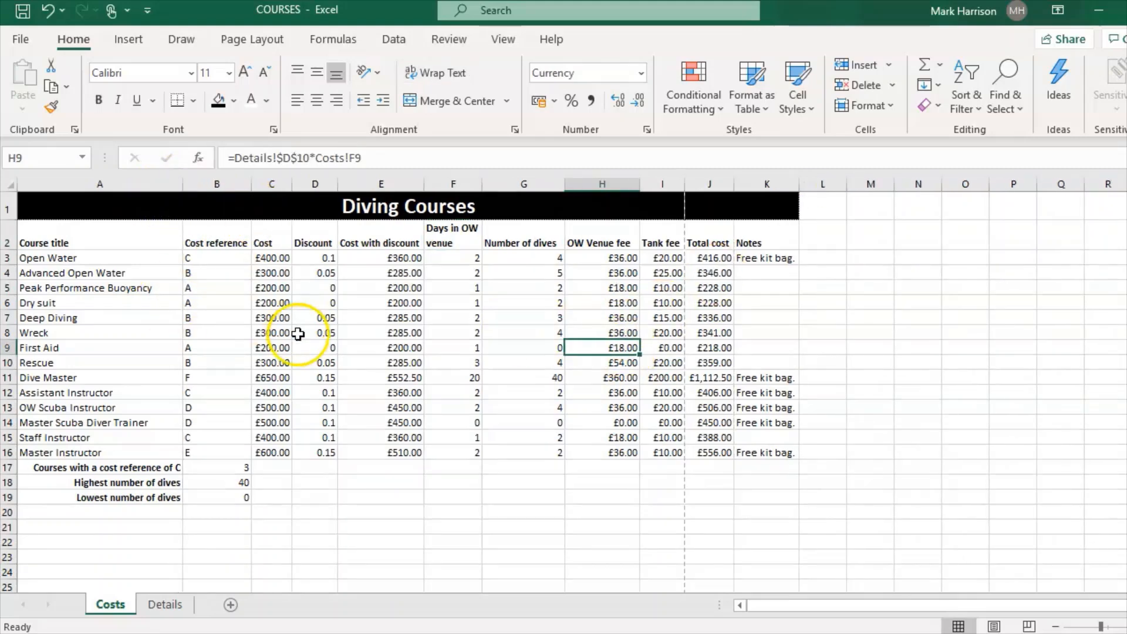
{"action": "left_click", "coordinate": [142, 408]}
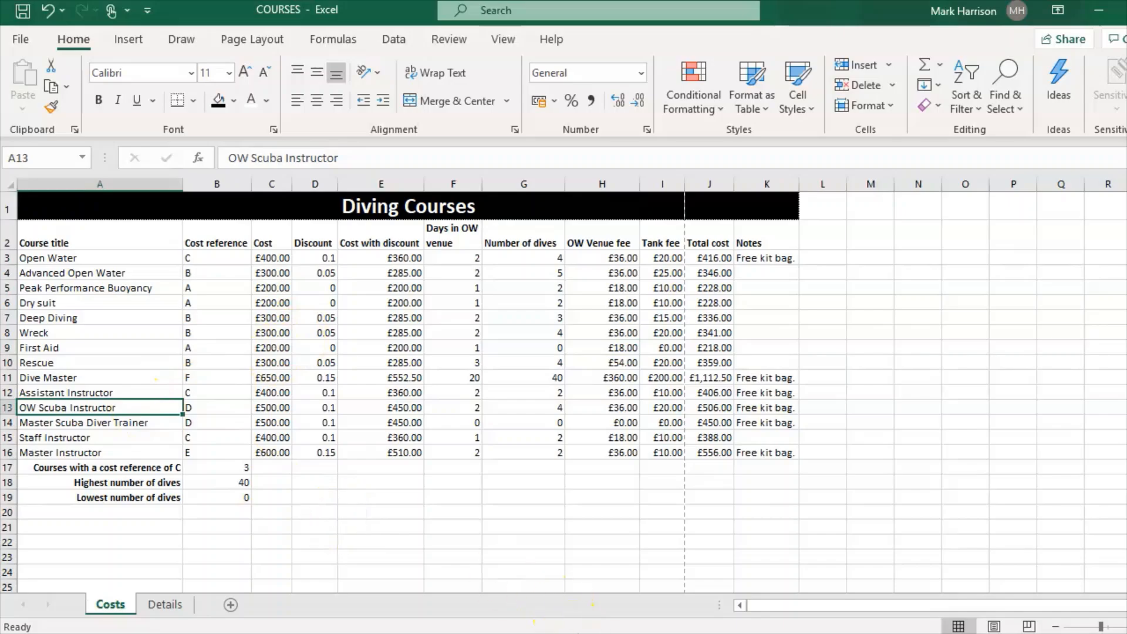
Step: Check the gridlines and footer requirement in Adobe Acrobat Reader, return to Excel, review the header and footer settings and turn on printed gridlines
{"action": "key", "text": "alt+Tab"}
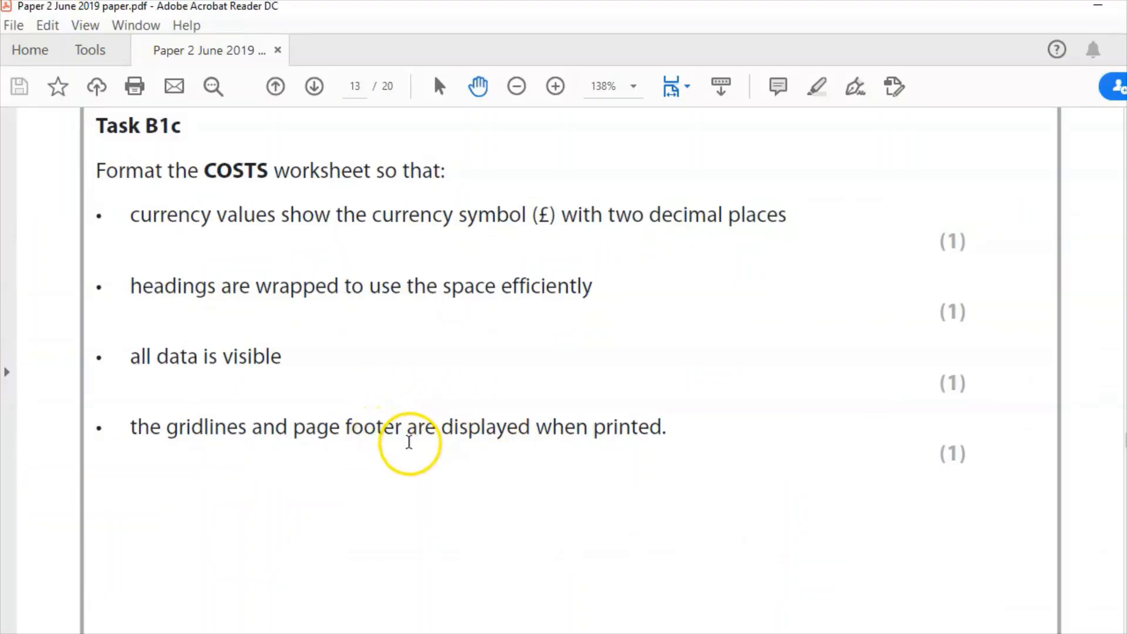
{"action": "left_click", "coordinate": [558, 633]}
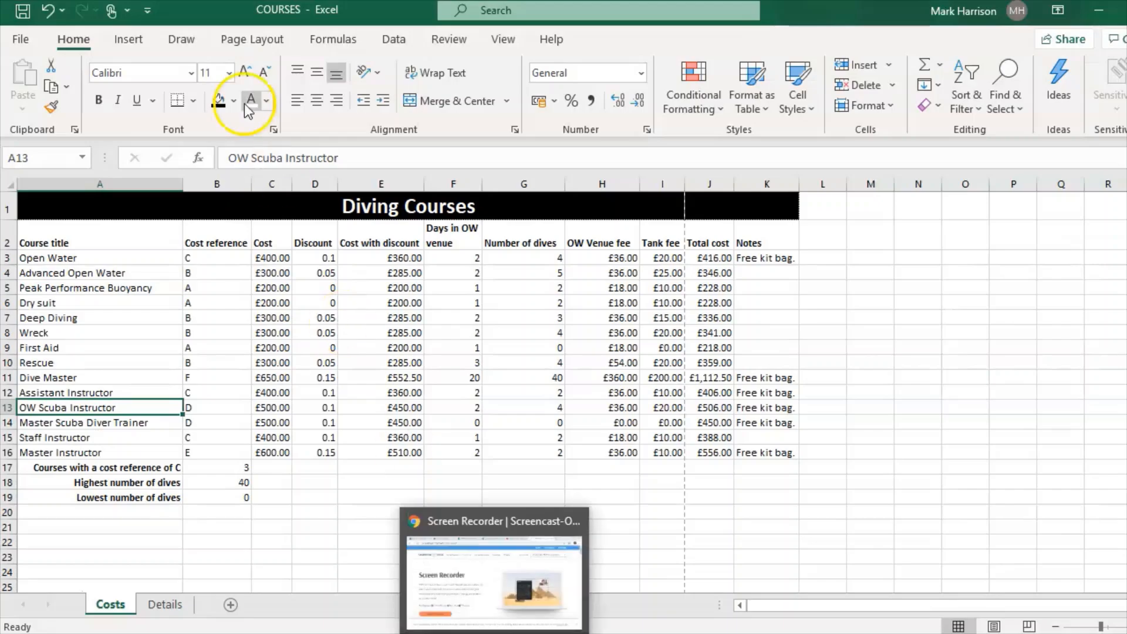
{"action": "left_click", "coordinate": [21, 39]}
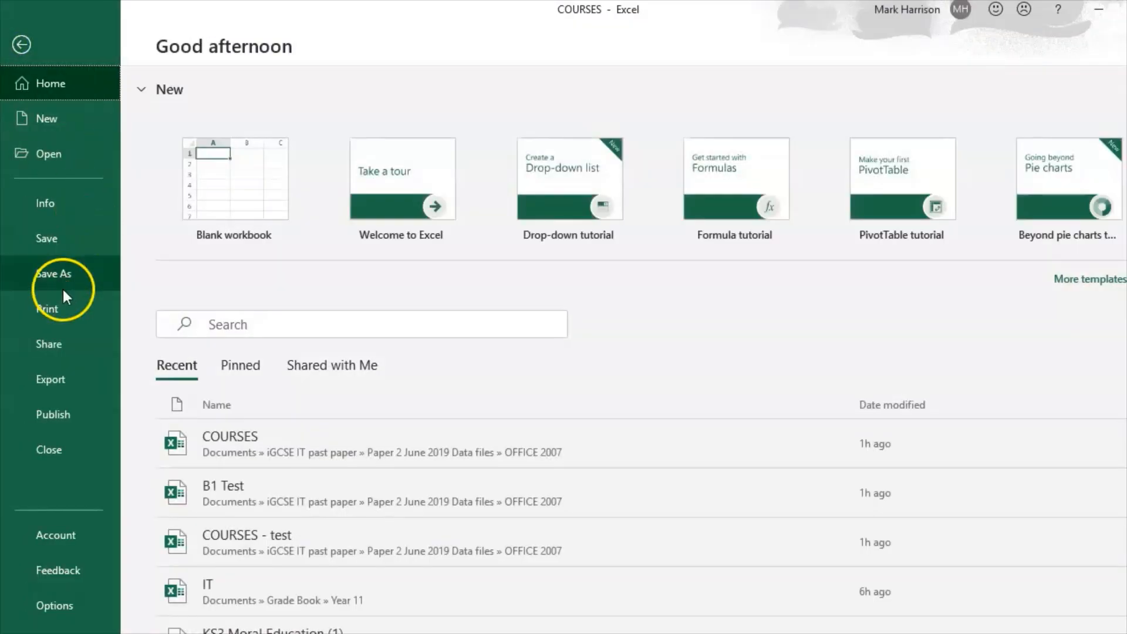
{"action": "left_click", "coordinate": [58, 306]}
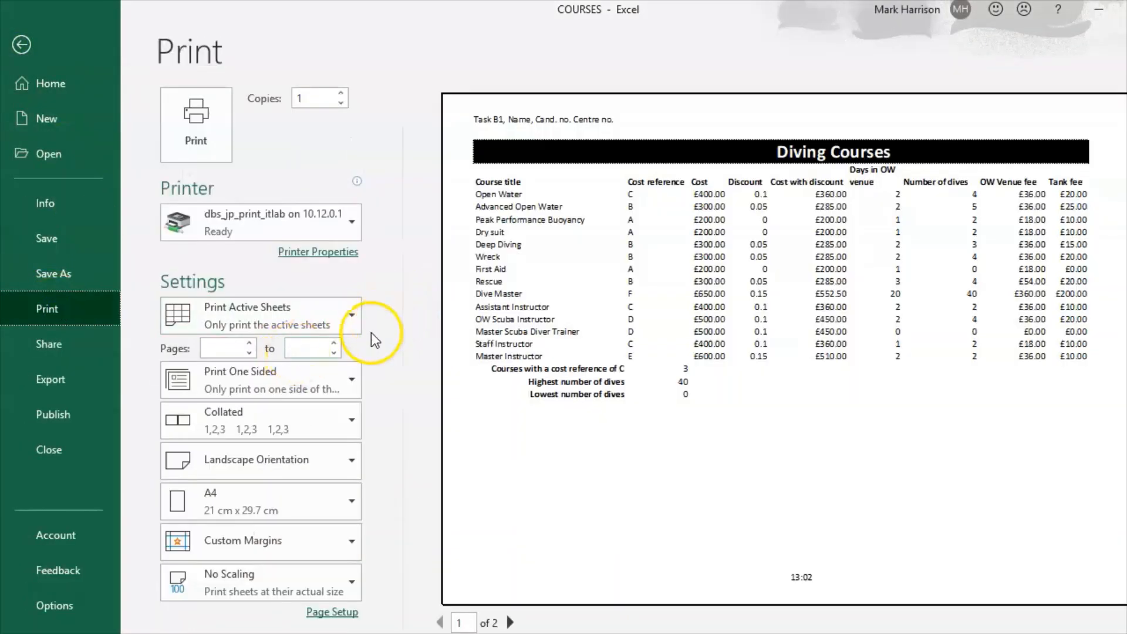
{"action": "left_click", "coordinate": [339, 613]}
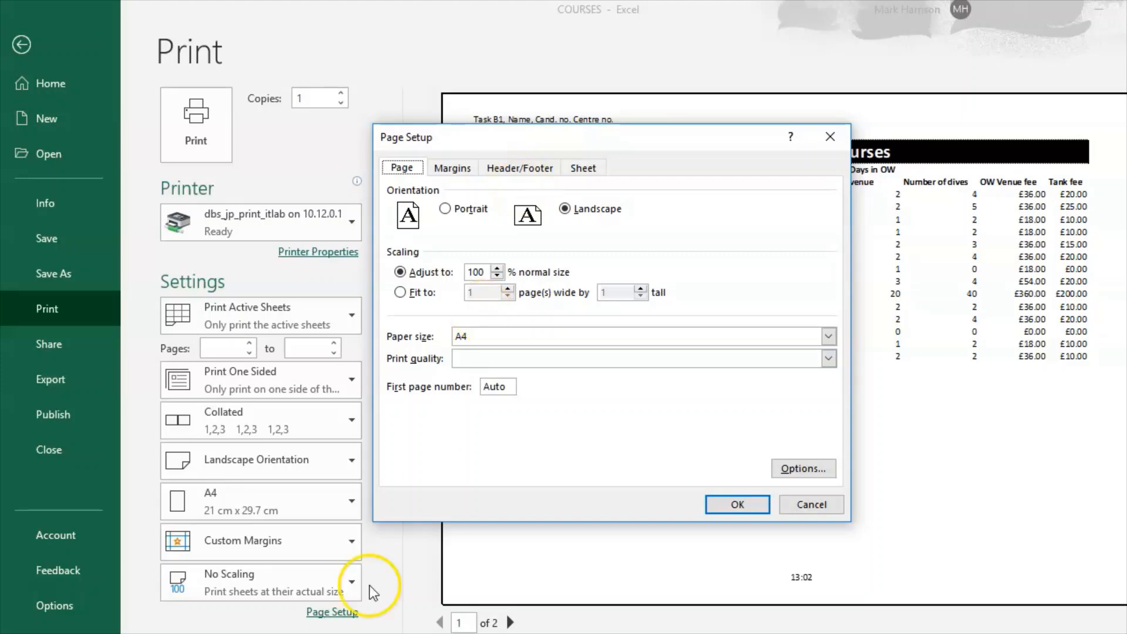
{"action": "left_click", "coordinate": [520, 168]}
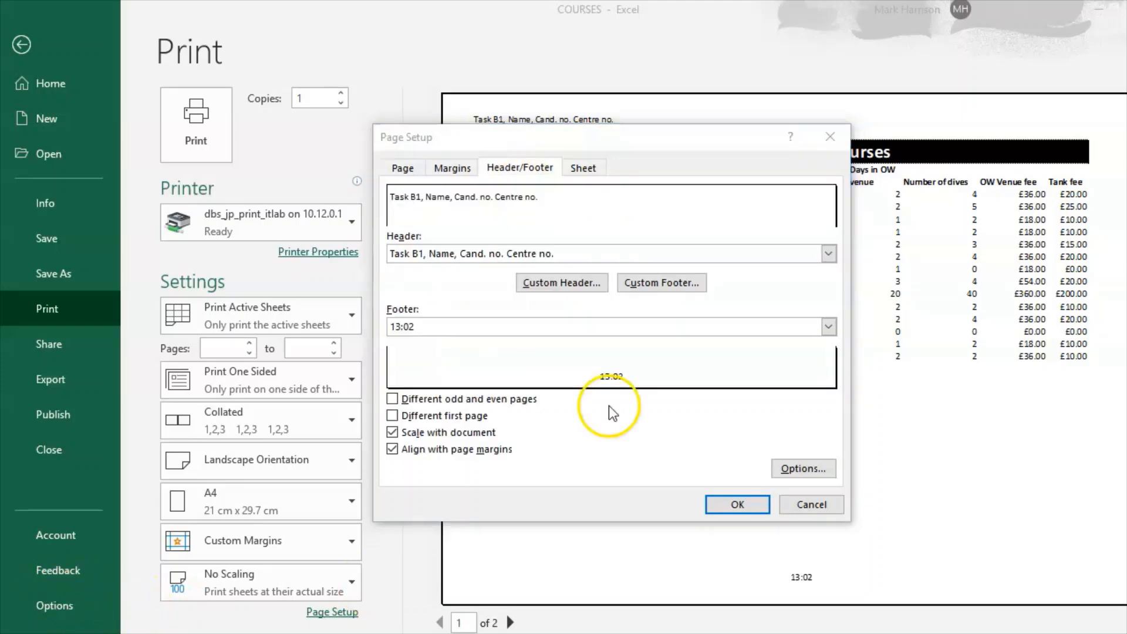
{"action": "left_click", "coordinate": [564, 284]}
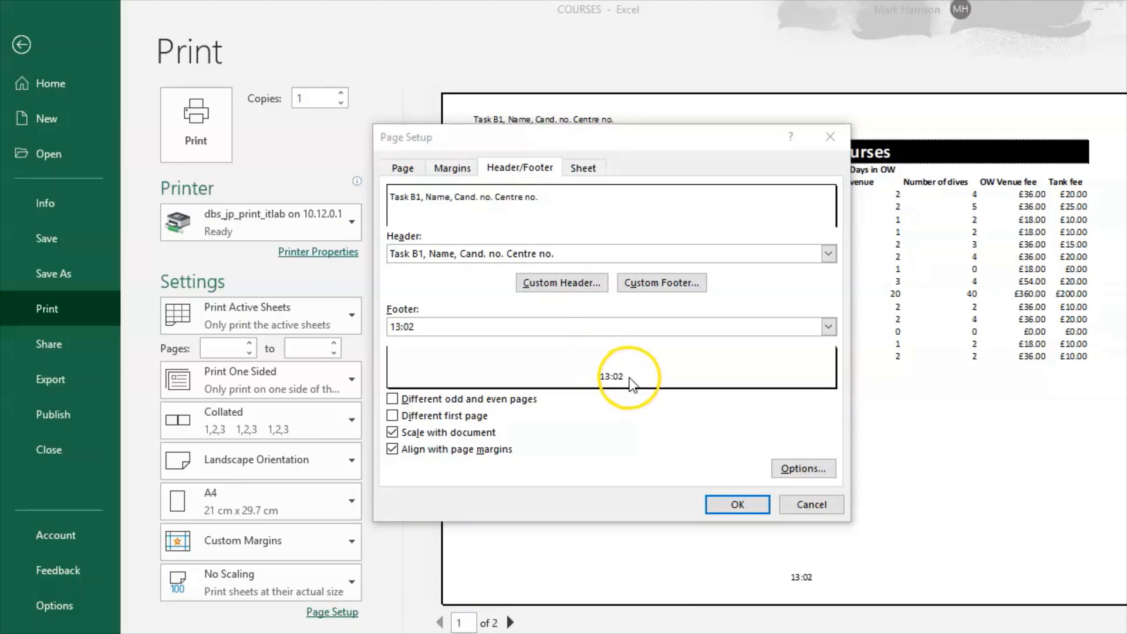
{"action": "left_click", "coordinate": [590, 170]}
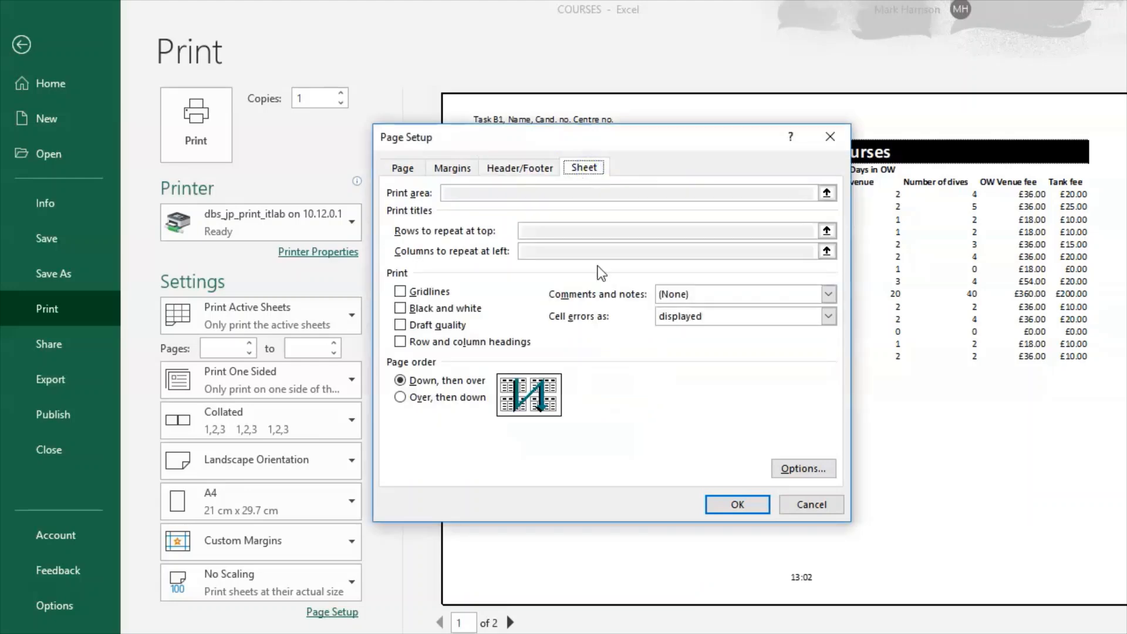
{"action": "left_click", "coordinate": [401, 293]}
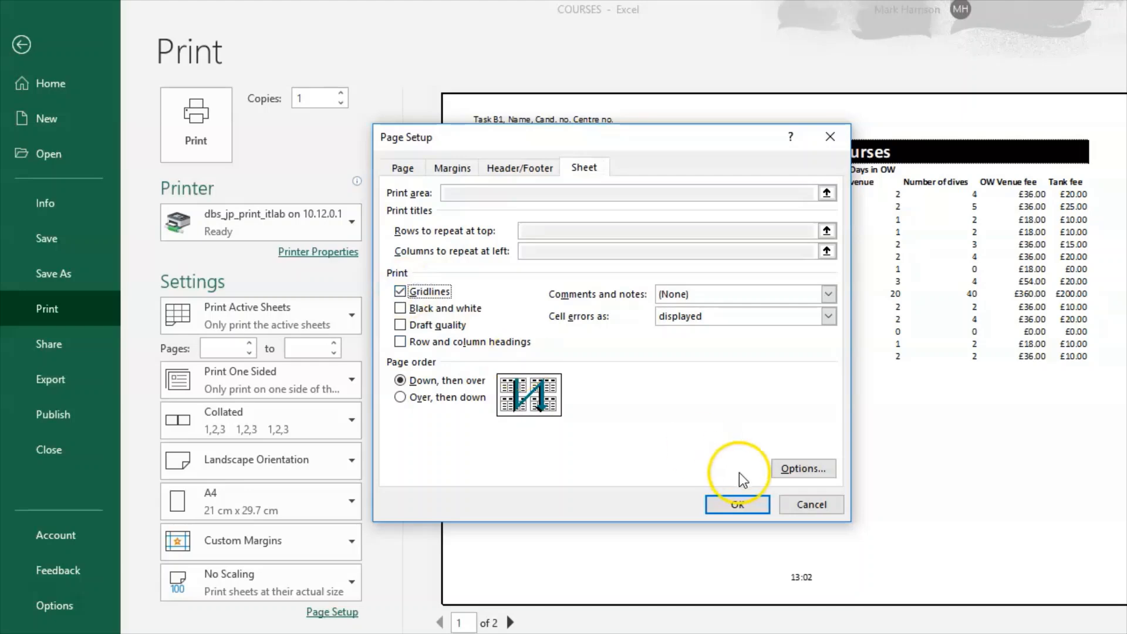
{"action": "left_click", "coordinate": [727, 505]}
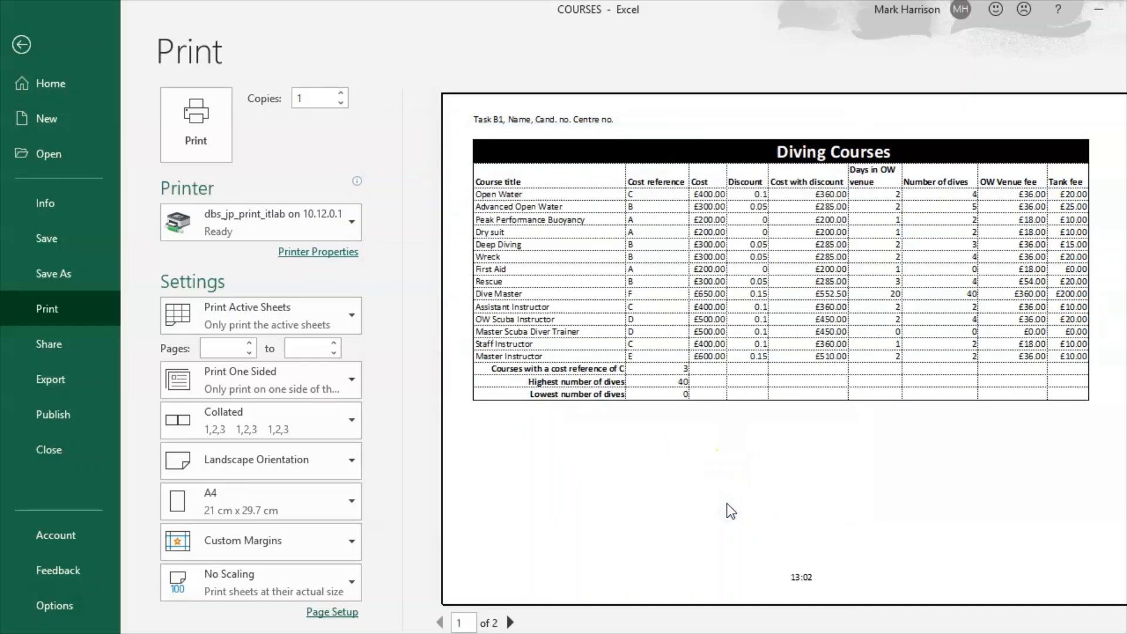
Step: Read the save and print instructions on page 14 in Adobe Acrobat Reader, return to Excel and save the workbook as B1 in the OFFICE 2007 folder
{"action": "key", "text": "alt+Tab"}
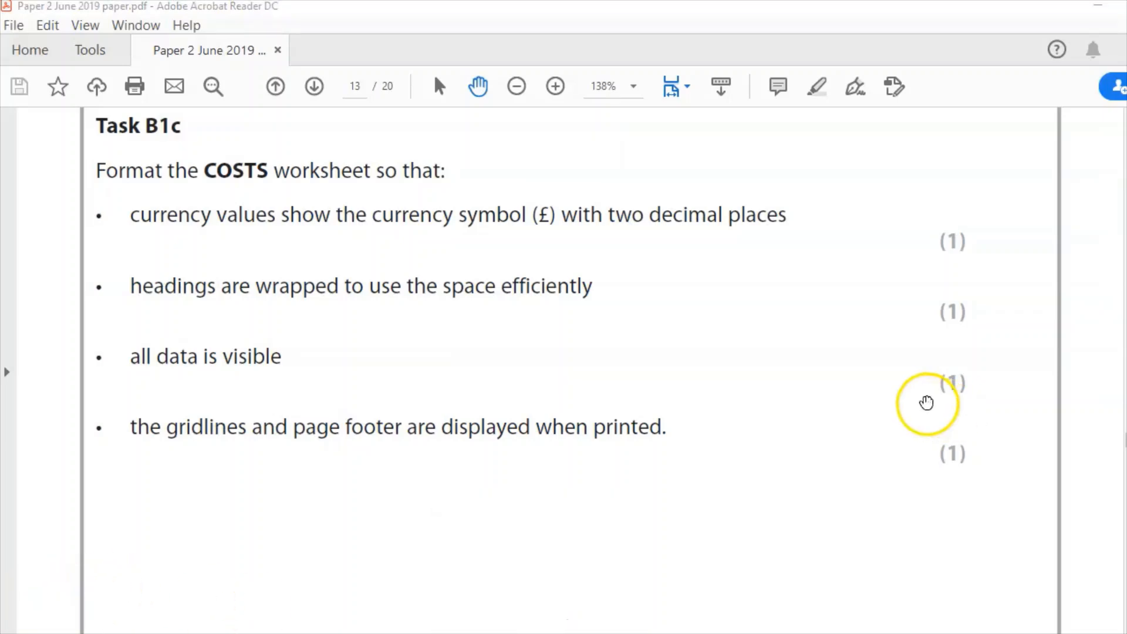
{"action": "left_click_drag", "start_coordinate": [844, 456], "coordinate": [850, 151]}
{"action": "left_click_drag", "start_coordinate": [717, 541], "coordinate": [784, 253]}
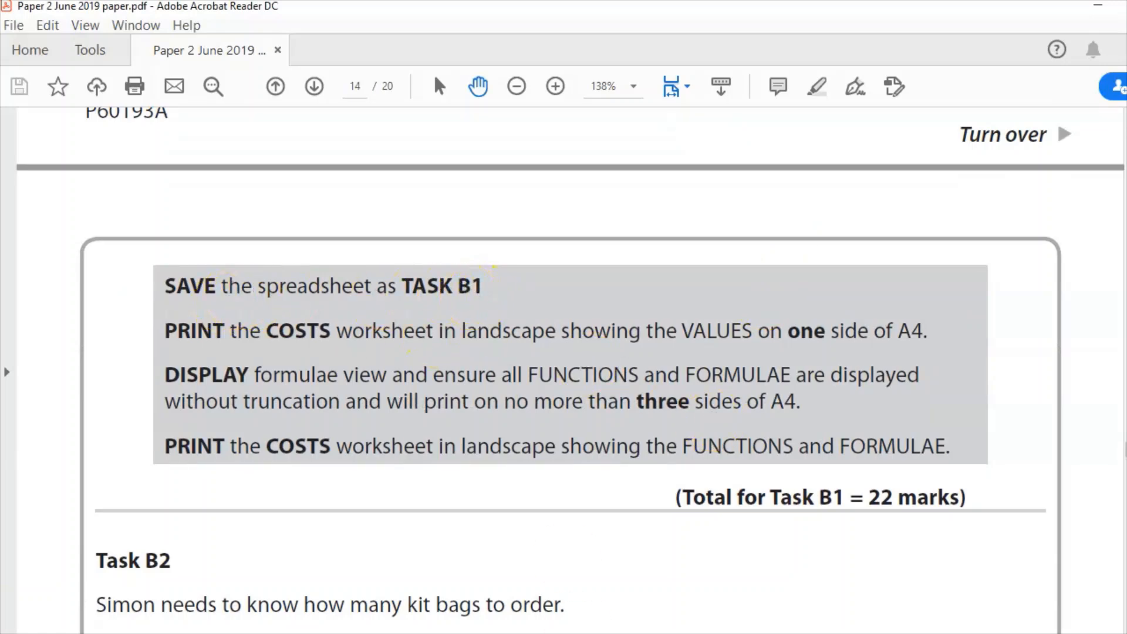
{"action": "mouse_move", "coordinate": [538, 633]}
{"action": "left_click", "coordinate": [538, 633]}
{"action": "left_click", "coordinate": [23, 42]}
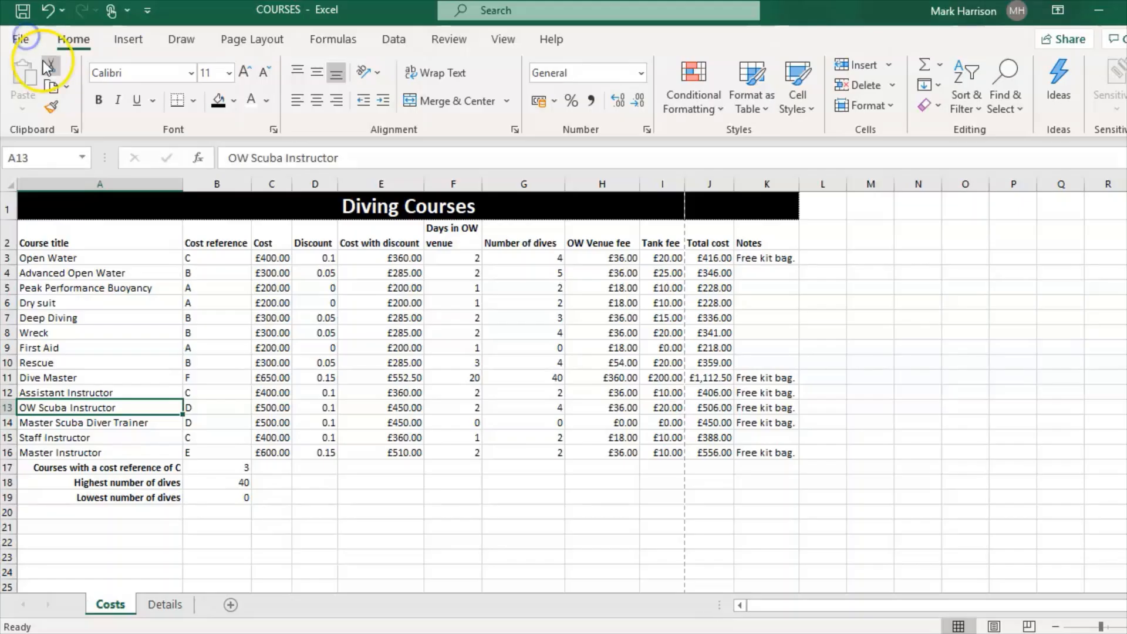
{"action": "left_click", "coordinate": [22, 44]}
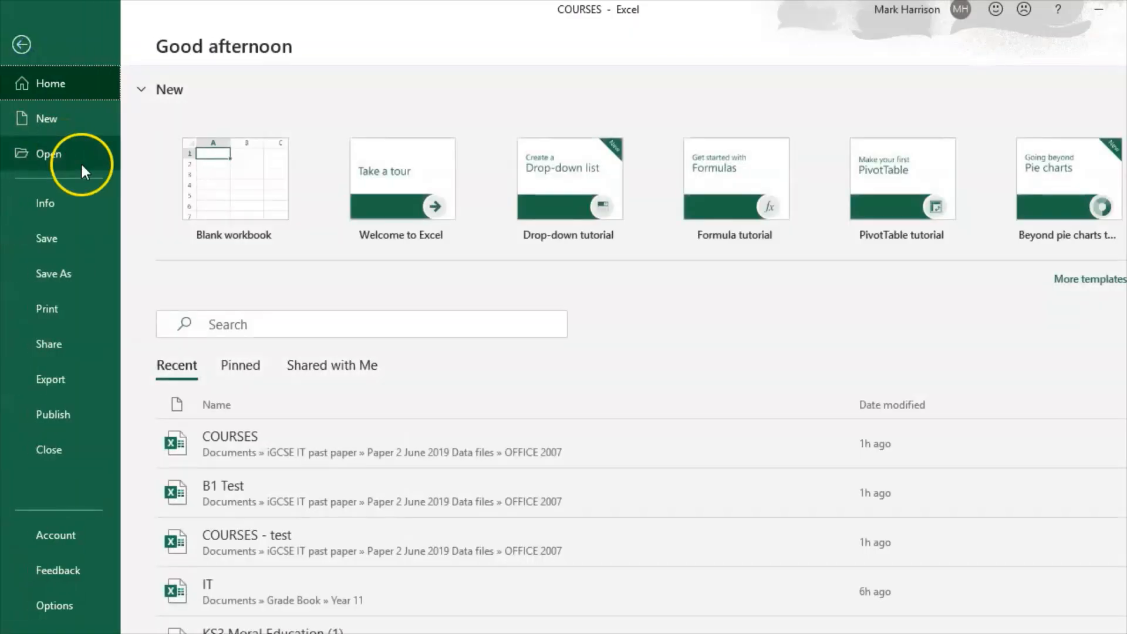
{"action": "left_click", "coordinate": [61, 272]}
{"action": "left_click", "coordinate": [222, 404]}
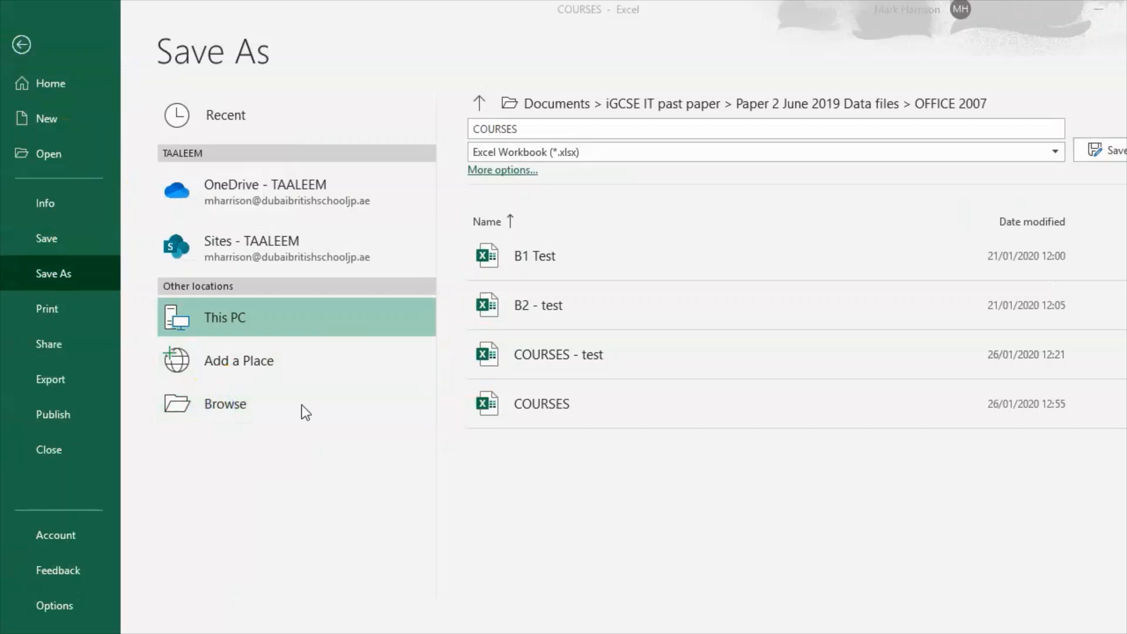
{"action": "type", "text": "B1"}
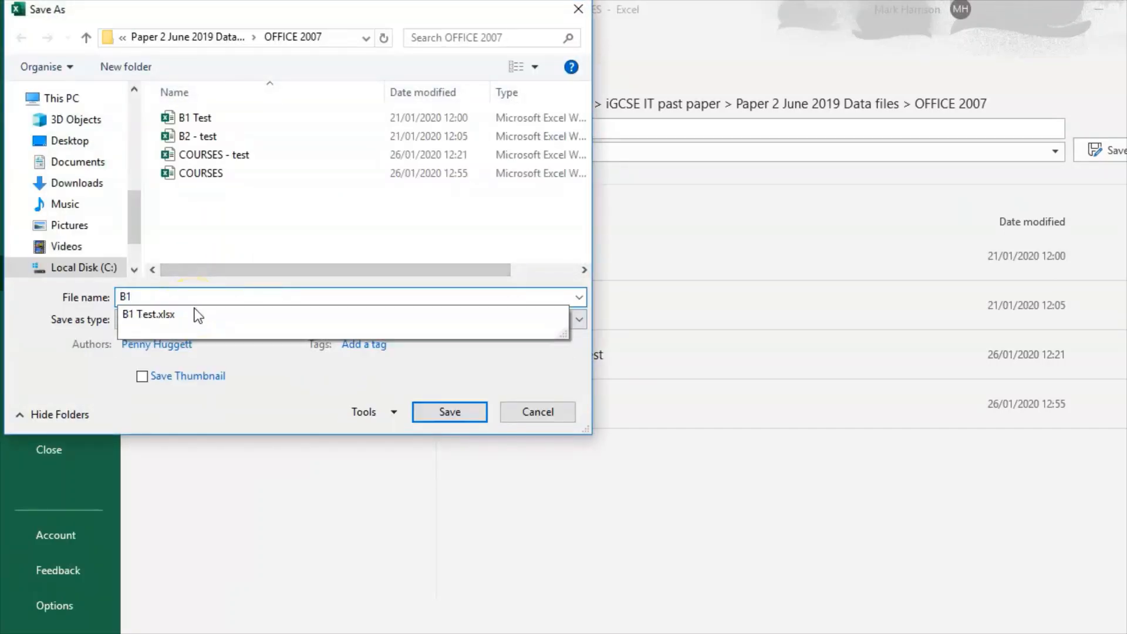
{"action": "key", "text": "Return"}
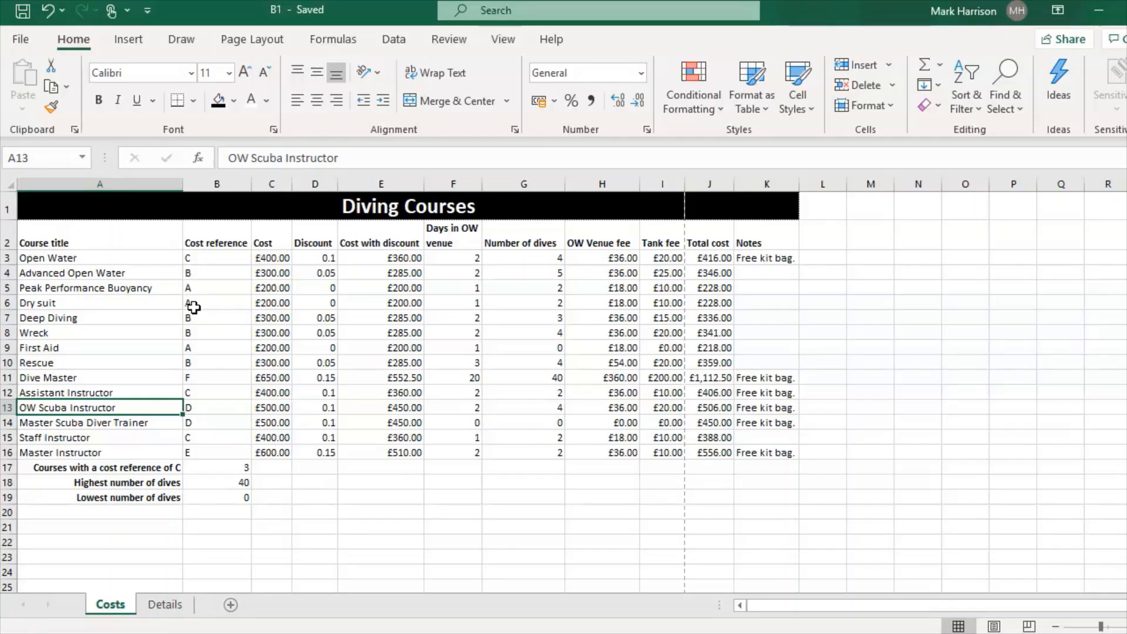
Step: Recheck the one-side A4 requirement in Adobe Acrobat Reader, return to Excel and examine both pages of the Costs sheet's print preview
{"action": "left_click", "coordinate": [543, 632]}
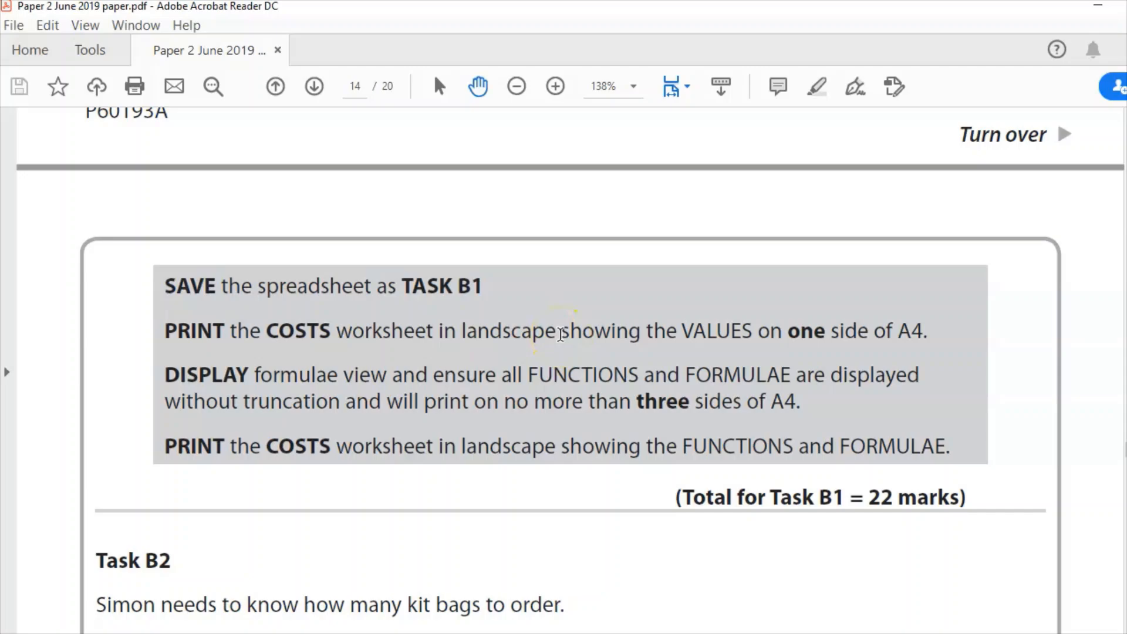
{"action": "left_click", "coordinate": [543, 633]}
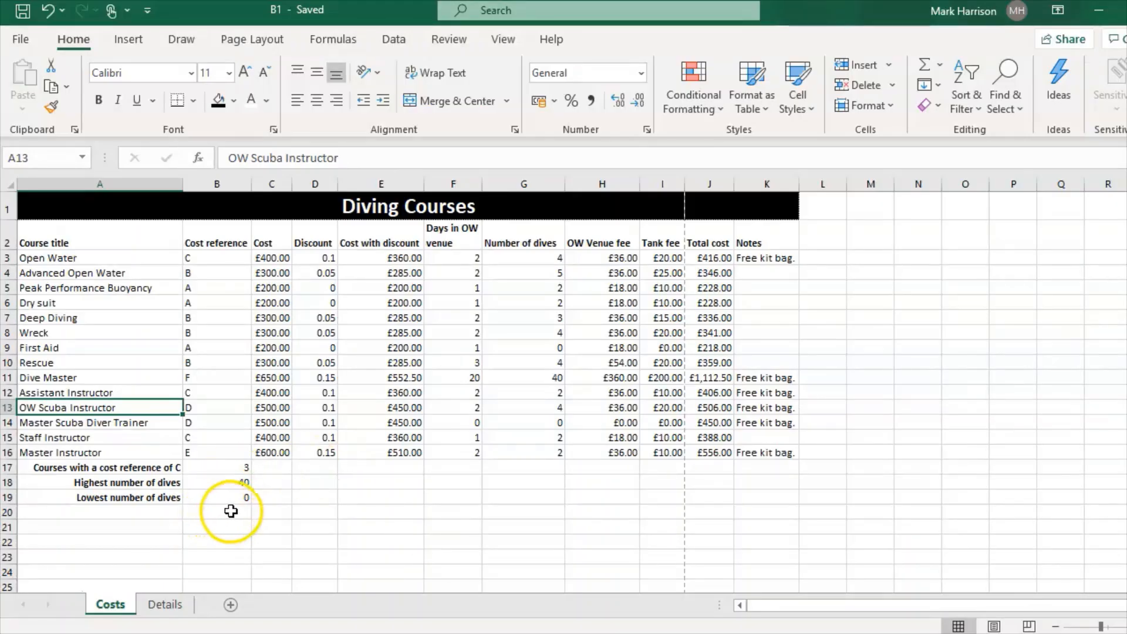
{"action": "left_click", "coordinate": [230, 511]}
{"action": "left_click", "coordinate": [22, 40]}
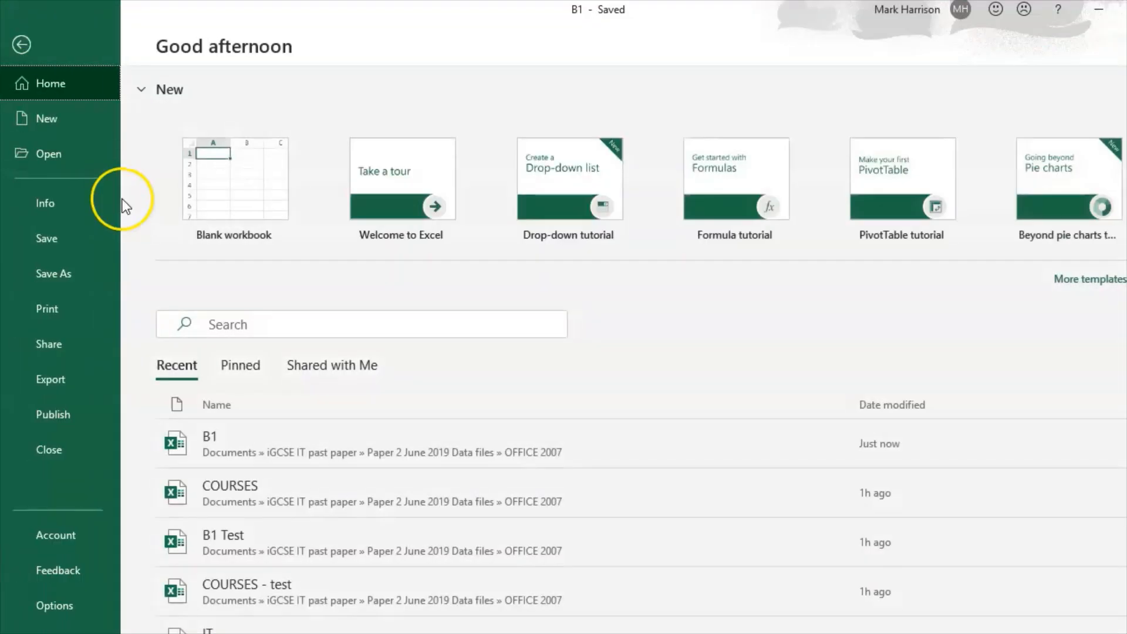
{"action": "left_click", "coordinate": [87, 322]}
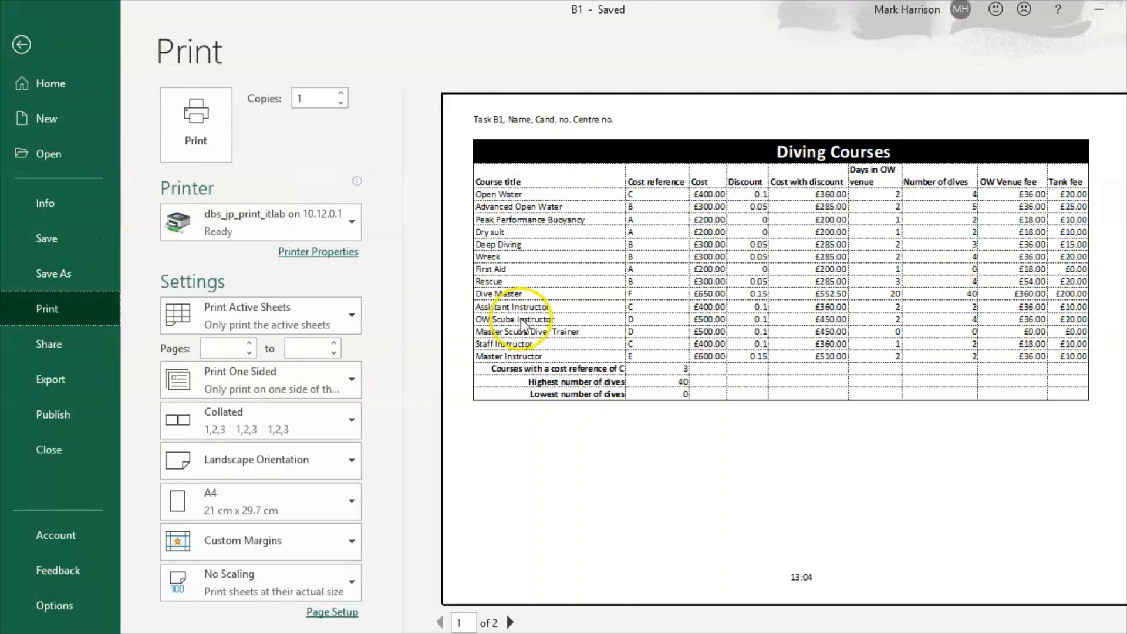
{"action": "left_click", "coordinate": [510, 622]}
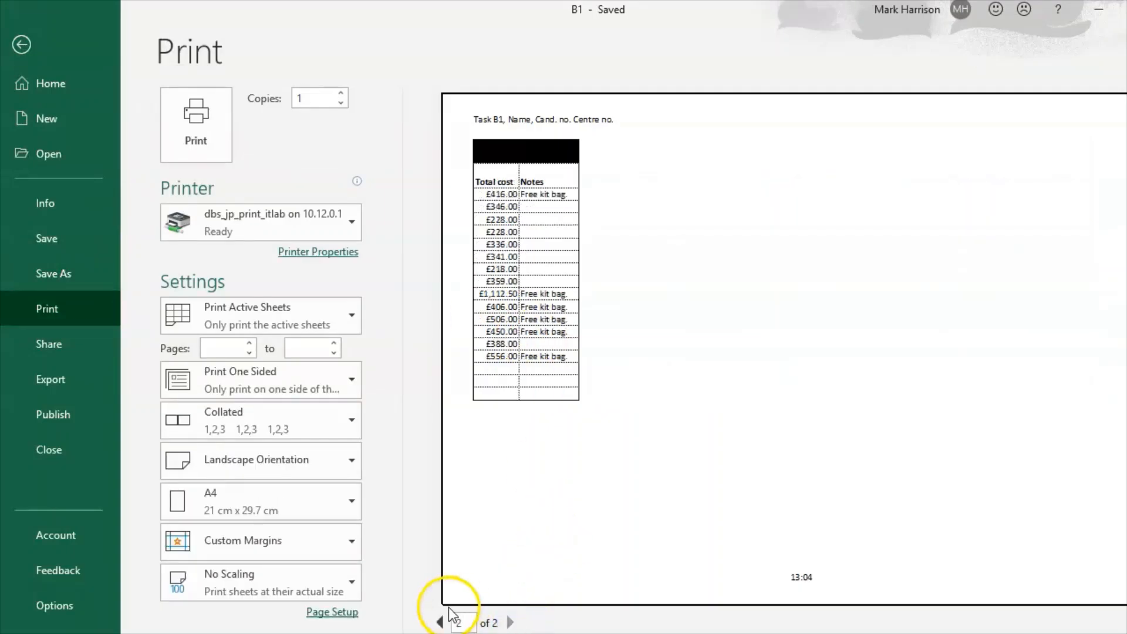
Step: Preview the Costs sheet with Fit Sheet on One Page scaling, recheck the instructions in Adobe Acrobat Reader, and restore No Scaling
{"action": "left_click", "coordinate": [440, 621]}
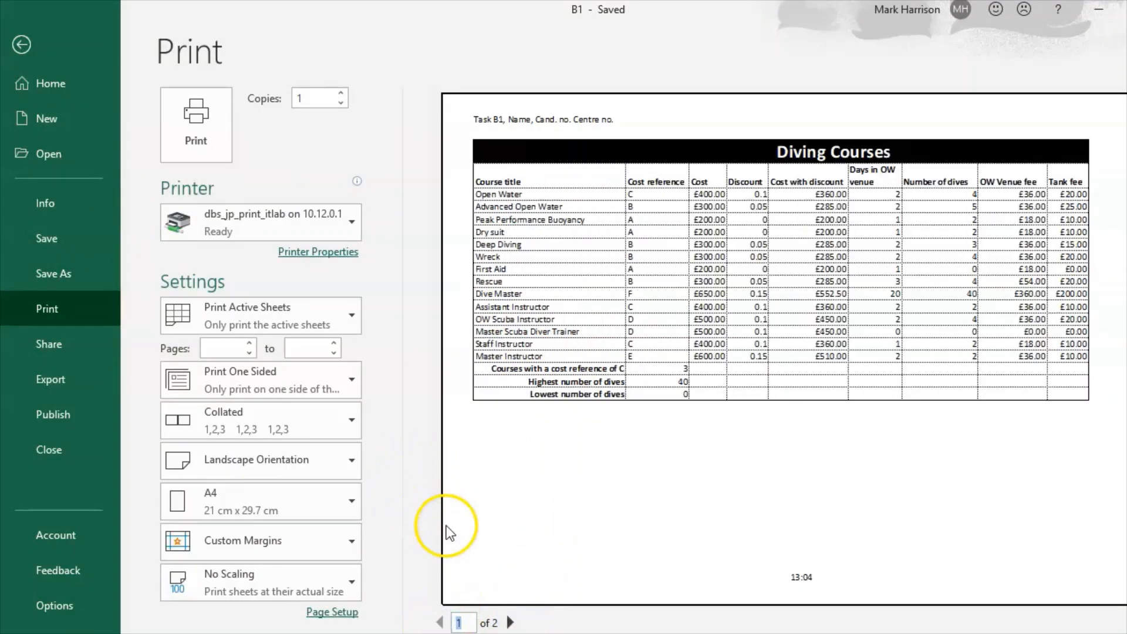
{"action": "left_click", "coordinate": [345, 584]}
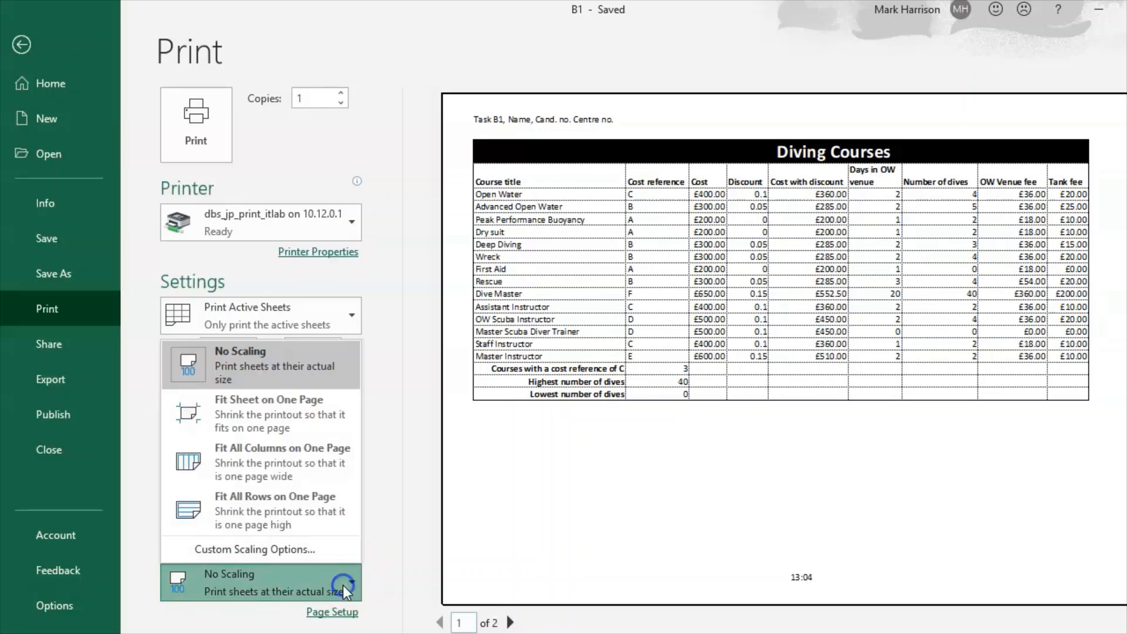
{"action": "left_click", "coordinate": [285, 403]}
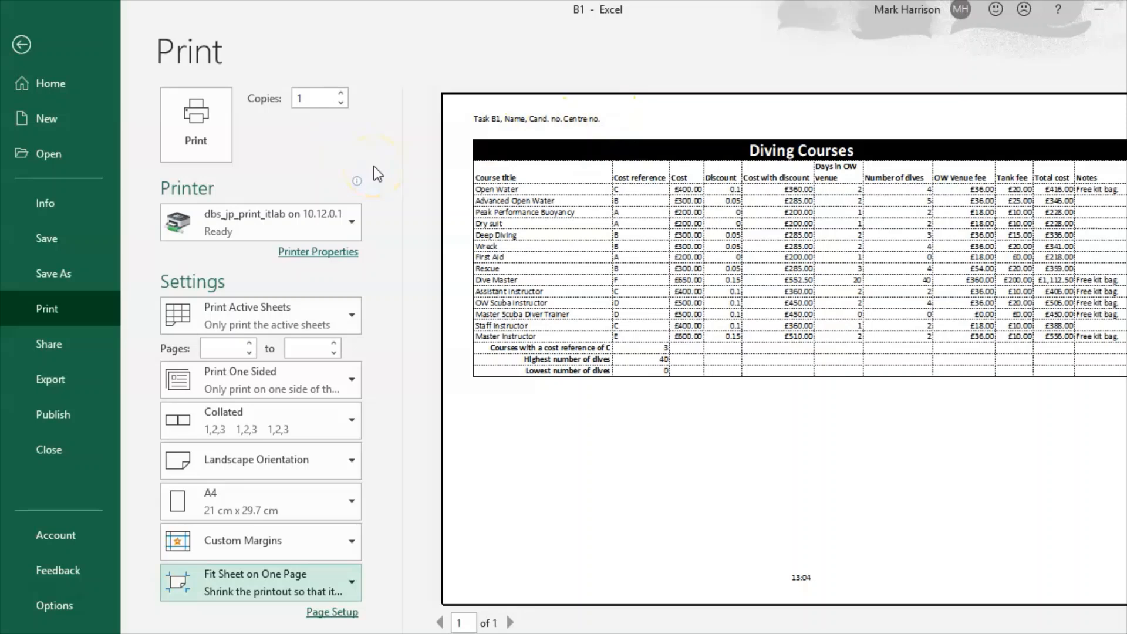
{"action": "key", "text": "alt+Tab"}
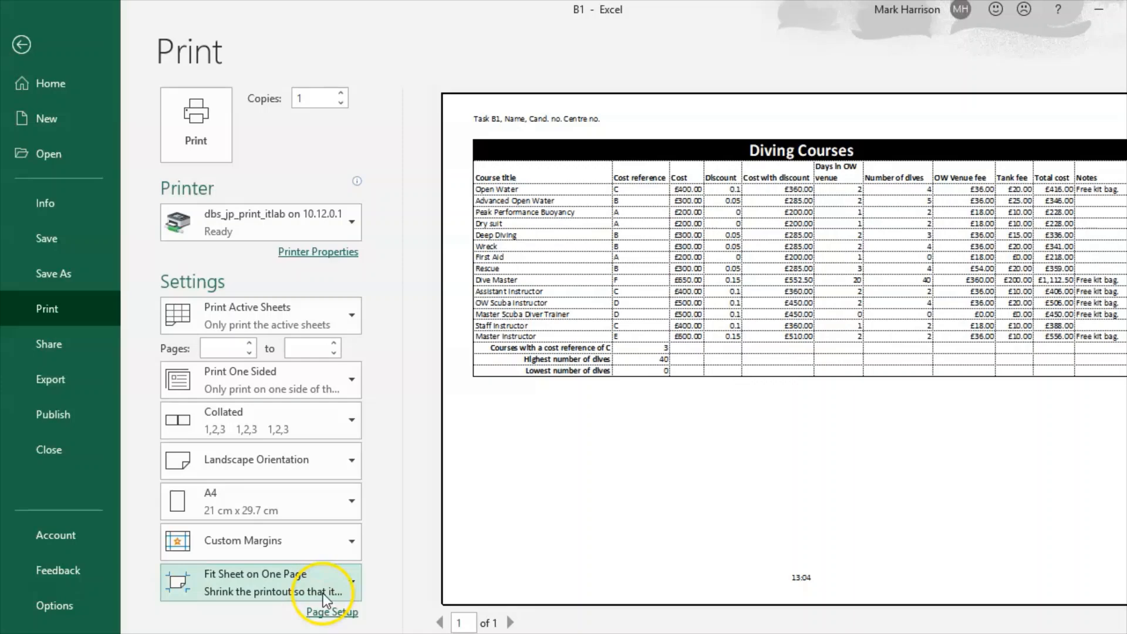
{"action": "left_click", "coordinate": [324, 594]}
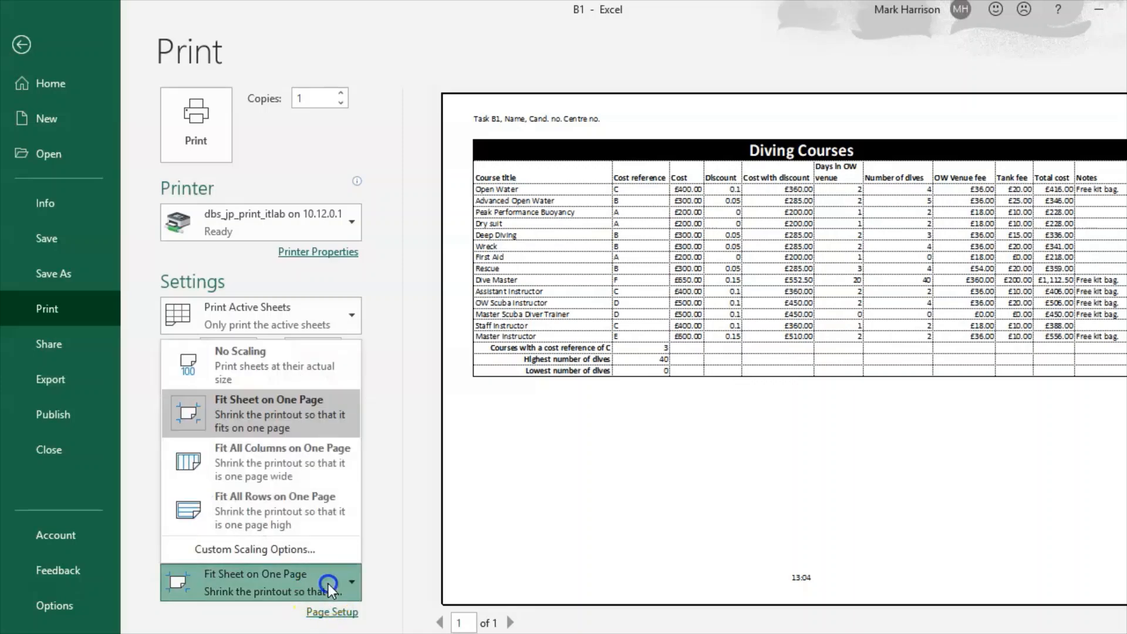
{"action": "left_click", "coordinate": [305, 357]}
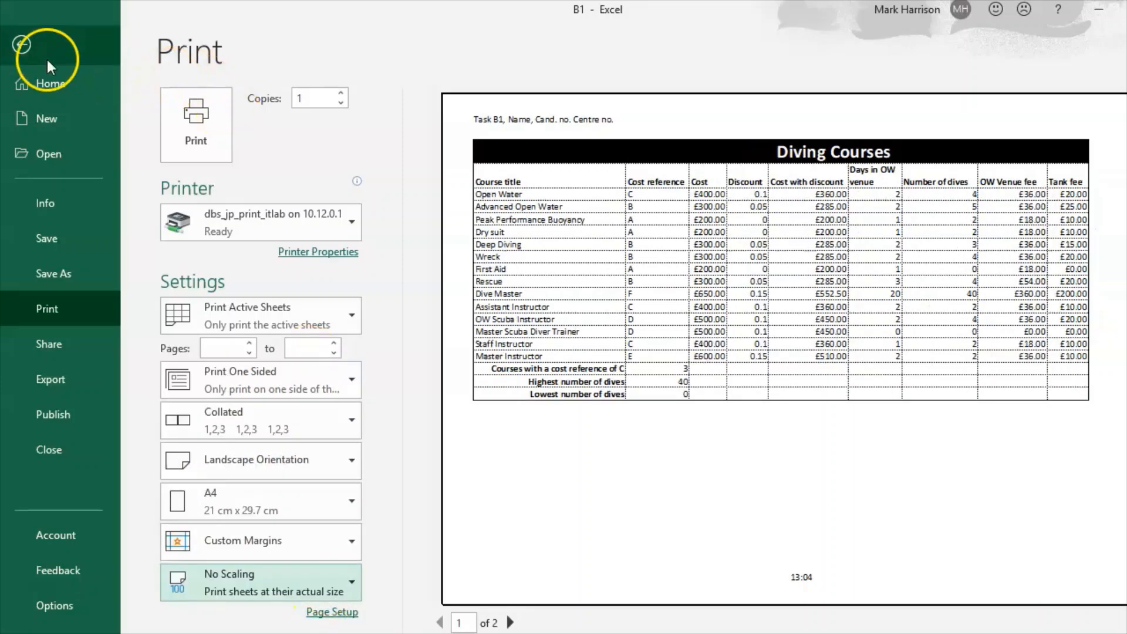
Step: Leave the print preview, show the formulas on the Costs sheet and select the First Aid discount cell, D9
{"action": "left_click", "coordinate": [23, 44]}
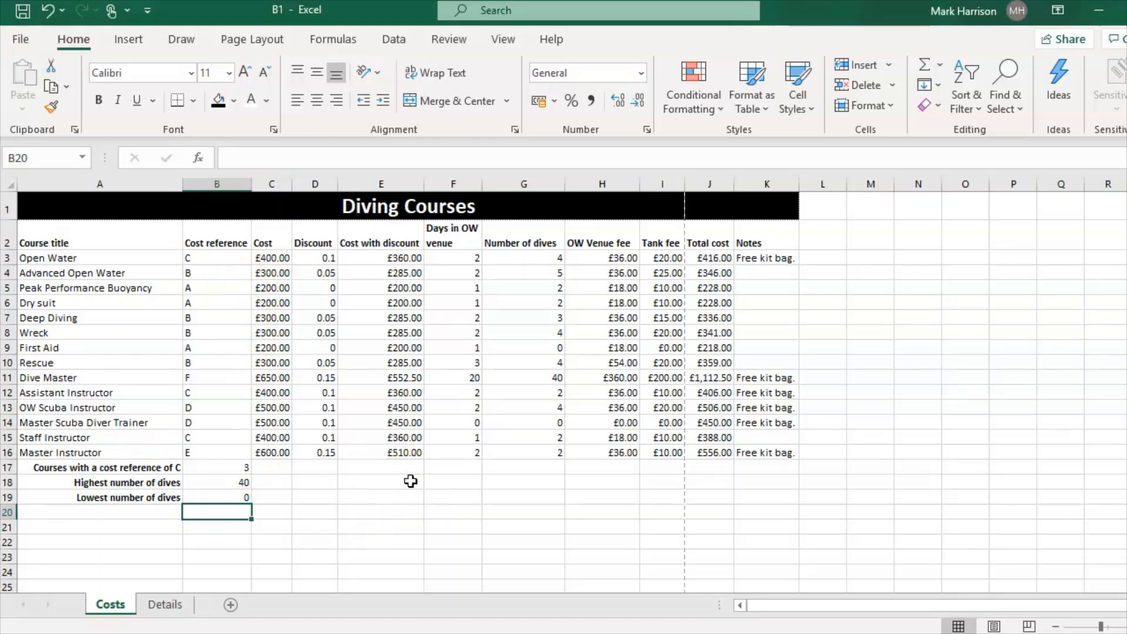
{"action": "left_click", "coordinate": [332, 40]}
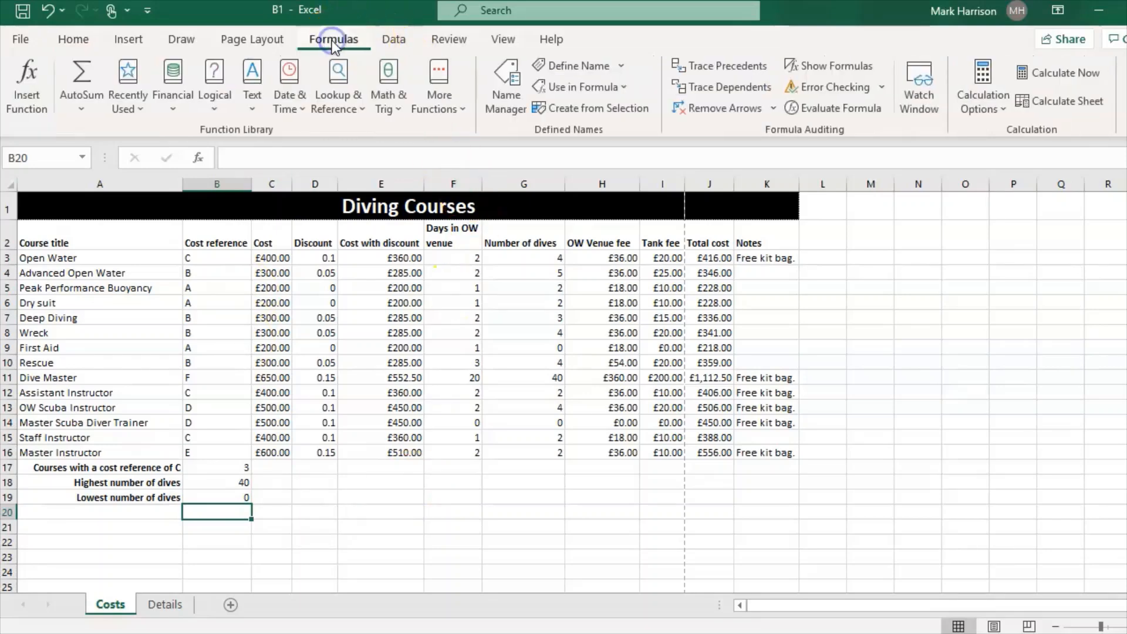
{"action": "left_click", "coordinate": [843, 69]}
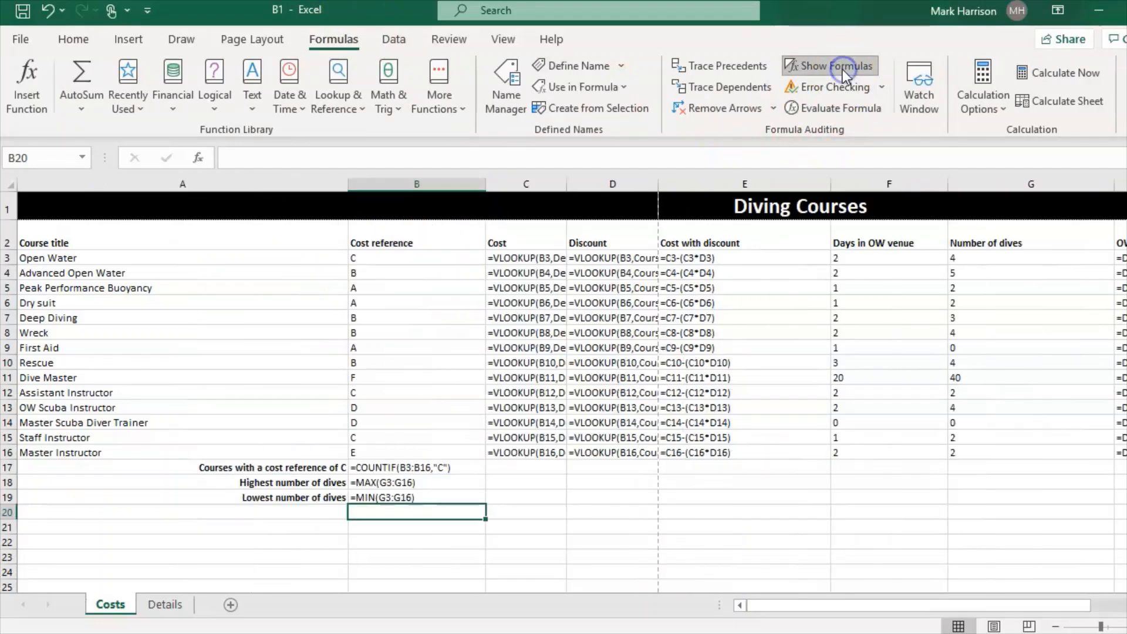
{"action": "double_click", "coordinate": [605, 347]}
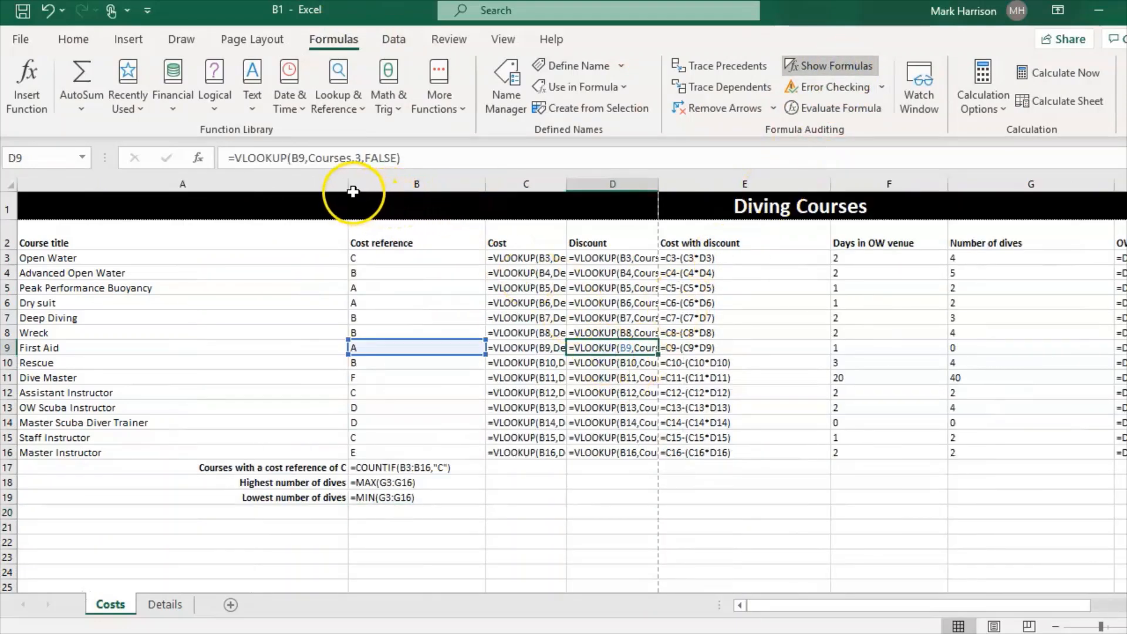
Step: Narrow columns A and B of the Costs formula view and fit columns C and D to their full VLOOKUP formulas
{"action": "left_click_drag", "start_coordinate": [348, 186], "coordinate": [323, 181]}
{"action": "double_click", "coordinate": [322, 181]}
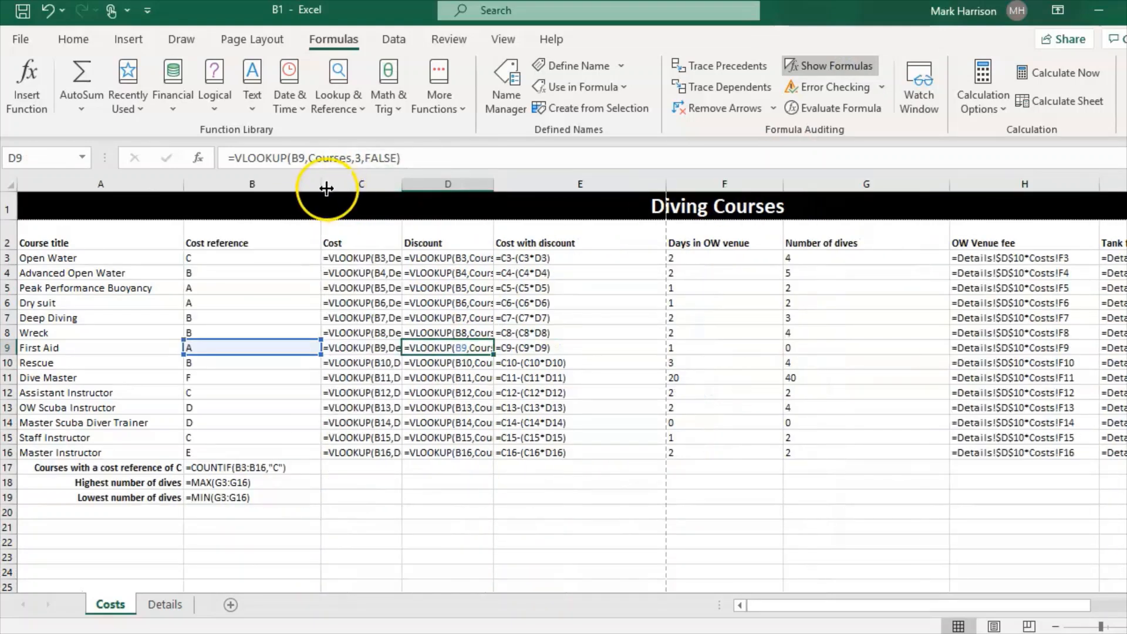
{"action": "double_click", "coordinate": [322, 181]}
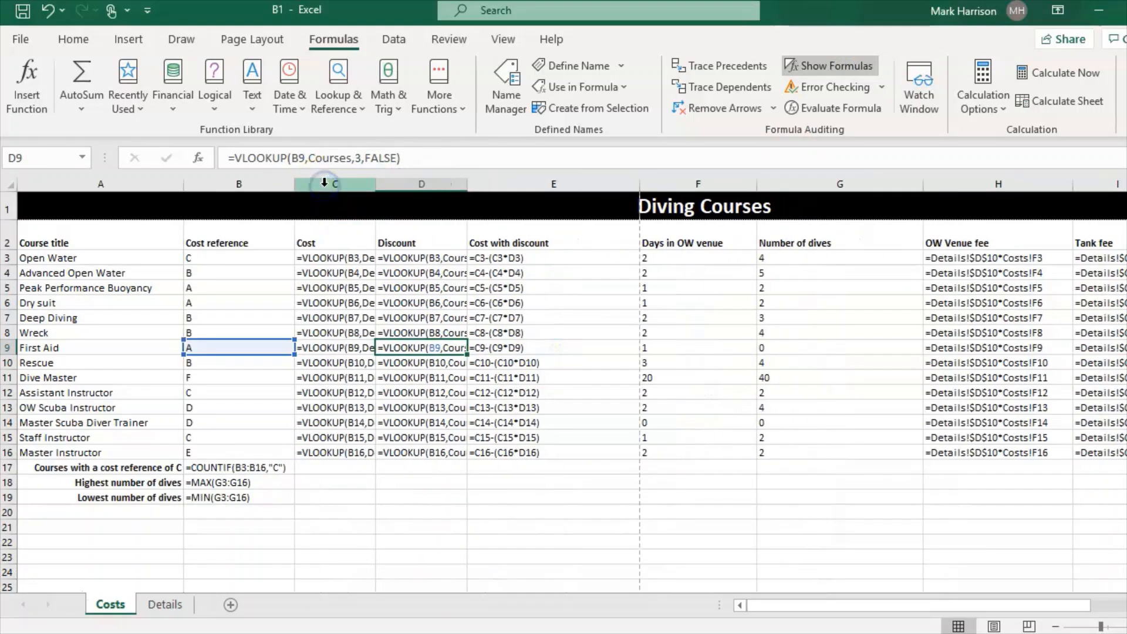
{"action": "double_click", "coordinate": [376, 179]}
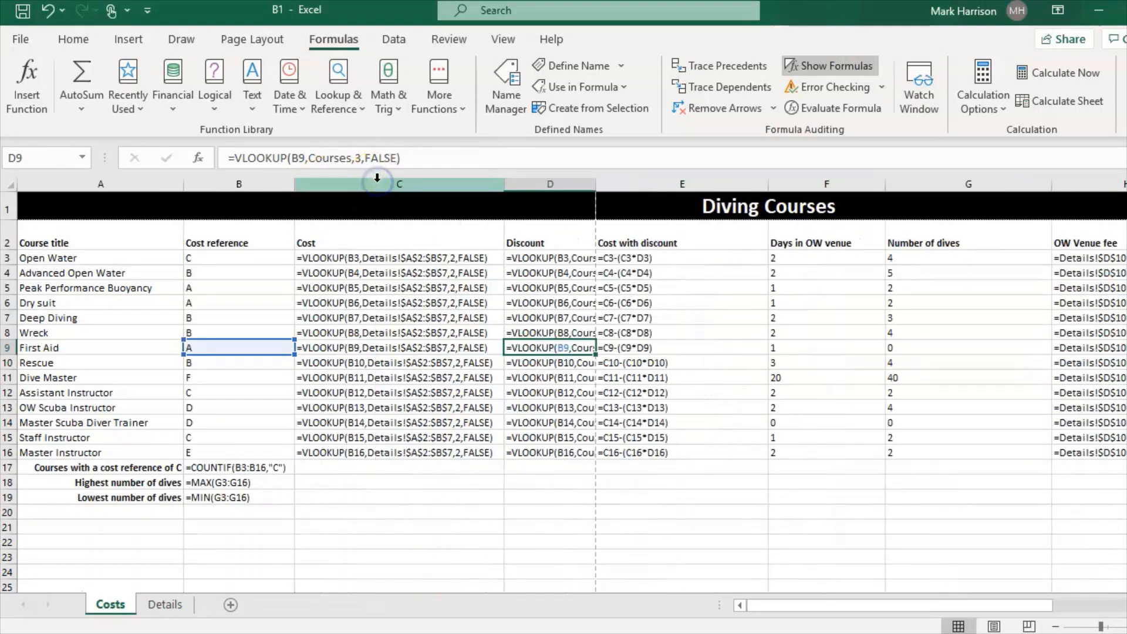
{"action": "double_click", "coordinate": [596, 184]}
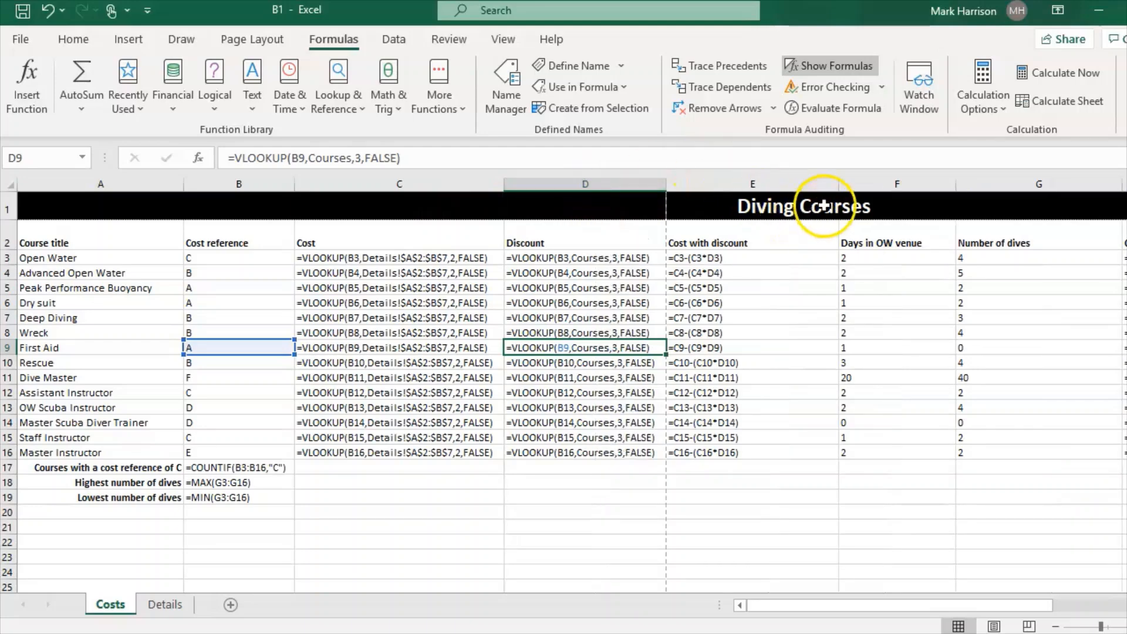
Step: Fit the Tank fee column to its formulas, narrow columns E to H and J, and widen the Notes column to show its full IF formulas
{"action": "left_click_drag", "start_coordinate": [755, 606], "coordinate": [924, 605]}
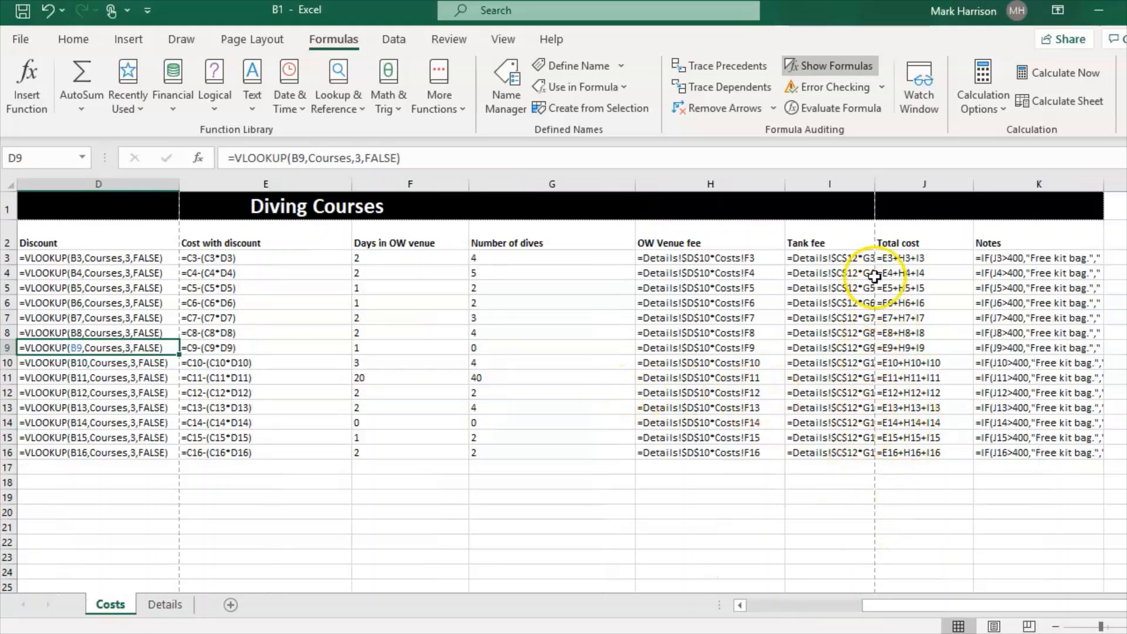
{"action": "double_click", "coordinate": [875, 184]}
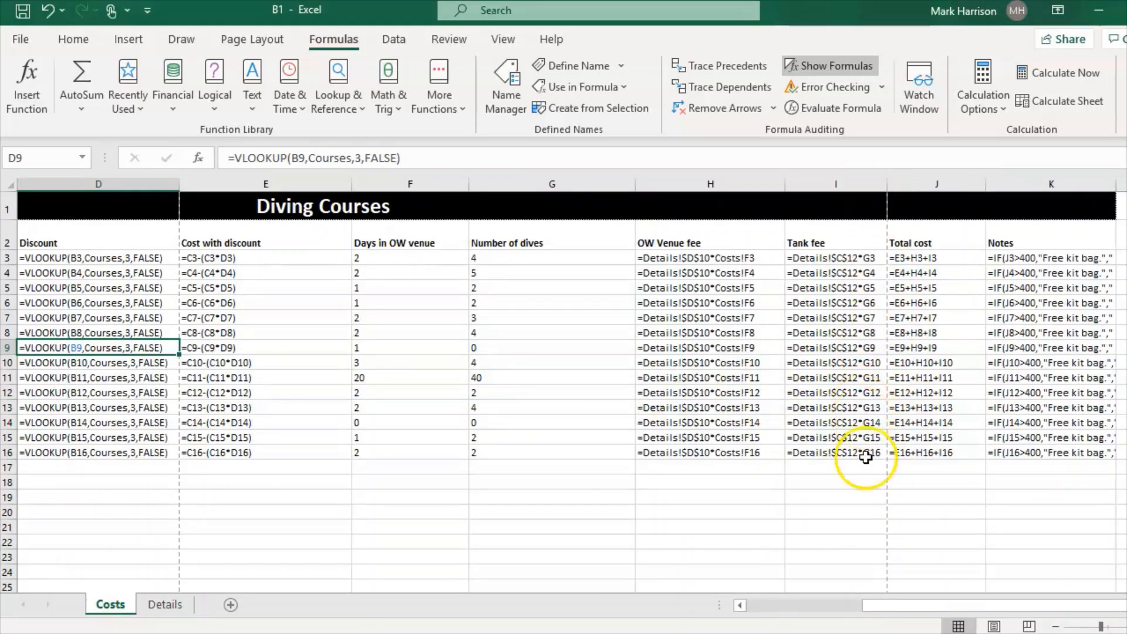
{"action": "left_click_drag", "start_coordinate": [919, 604], "coordinate": [934, 605]}
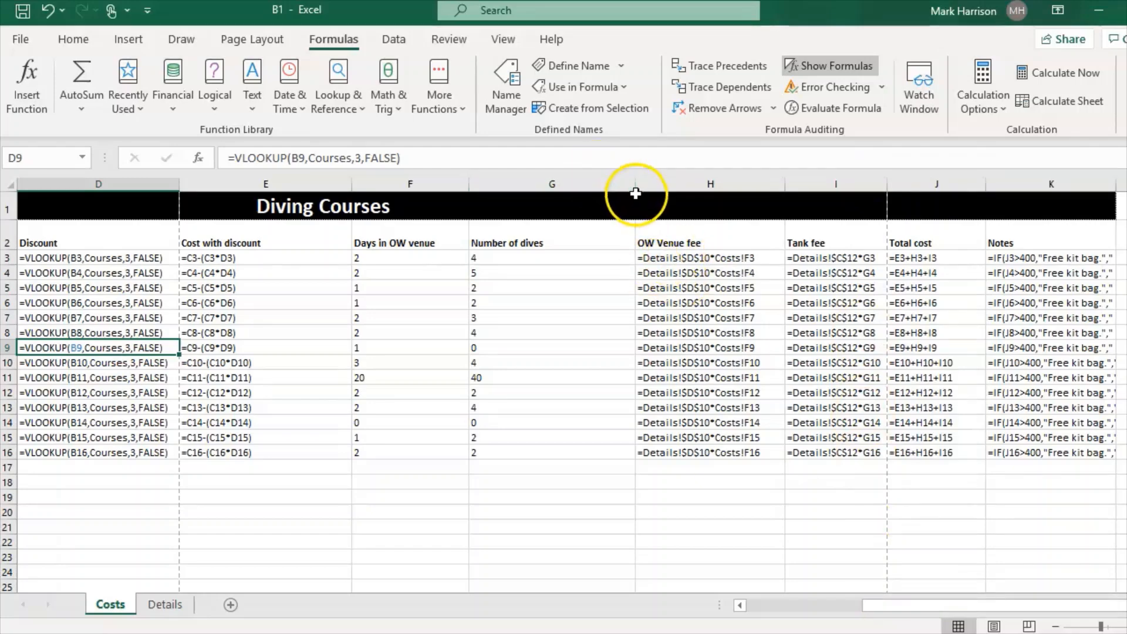
{"action": "left_click_drag", "start_coordinate": [636, 188], "coordinate": [552, 187]}
{"action": "left_click_drag", "start_coordinate": [468, 187], "coordinate": [445, 187]}
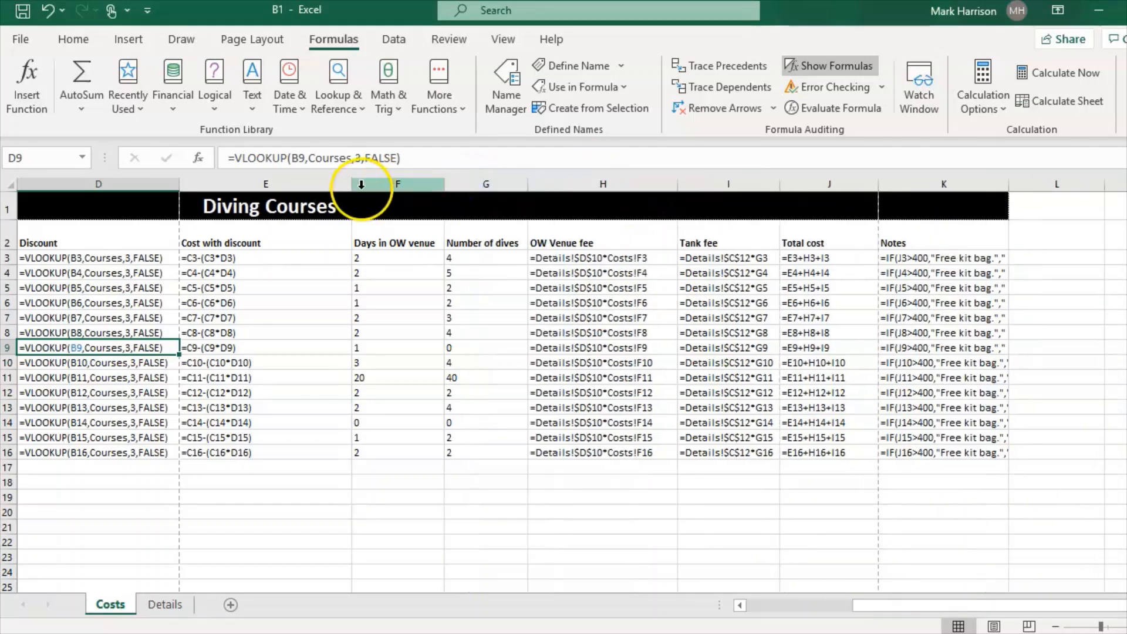
{"action": "left_click_drag", "start_coordinate": [356, 188], "coordinate": [271, 187]}
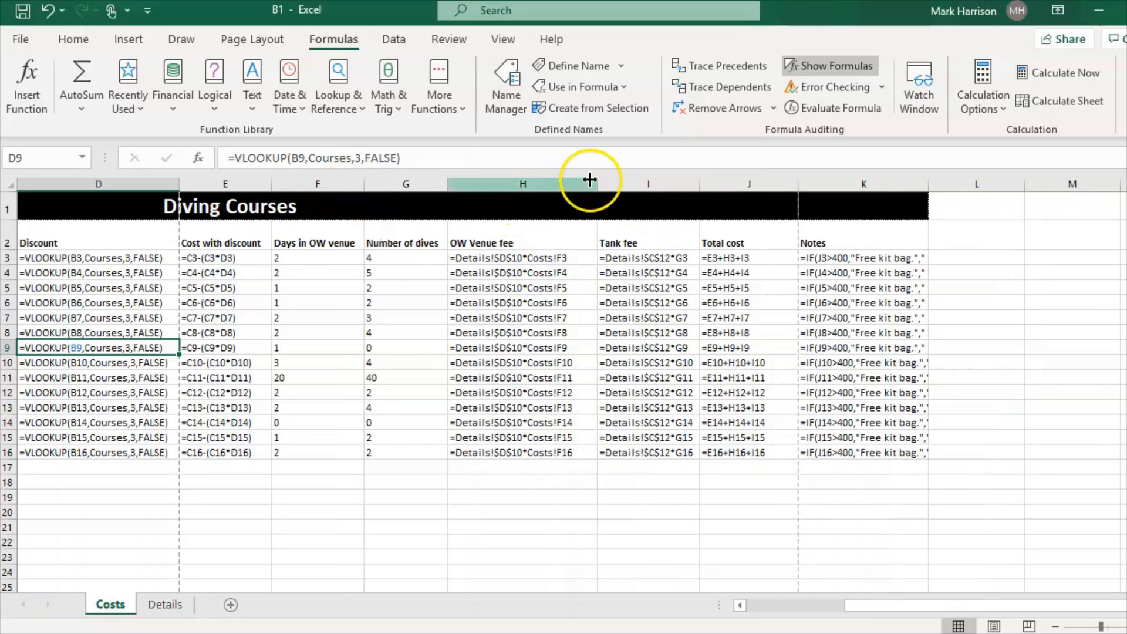
{"action": "left_click_drag", "start_coordinate": [595, 181], "coordinate": [580, 182]}
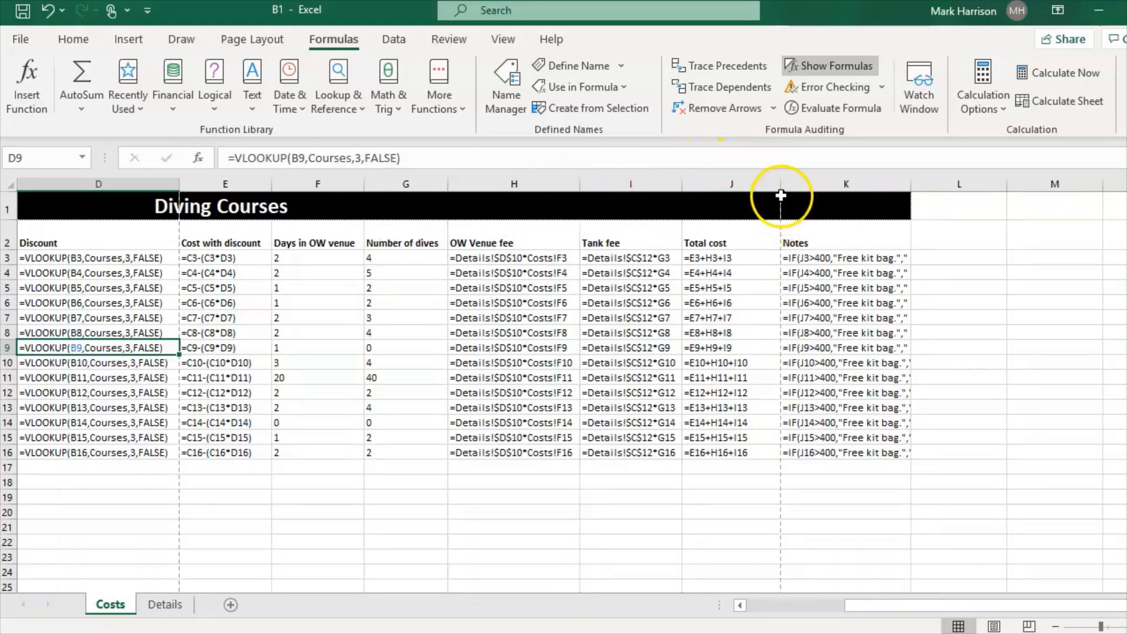
{"action": "left_click_drag", "start_coordinate": [780, 183], "coordinate": [755, 184]}
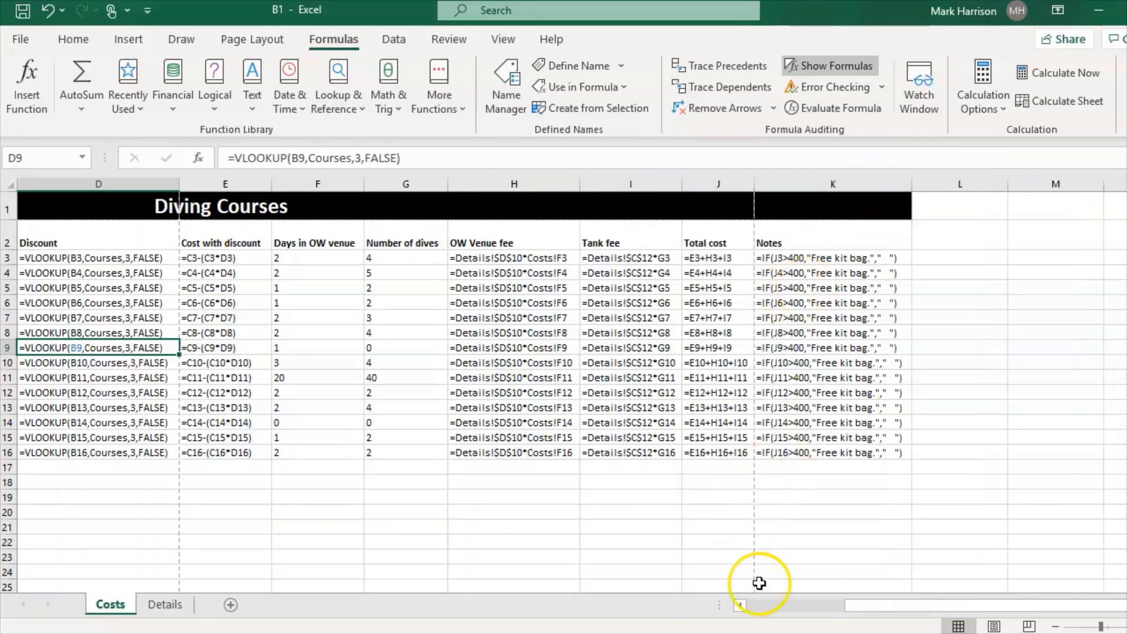
Step: Examine every page of the Costs formula view's print preview against the three-side A4 requirement in Adobe Acrobat Reader, and return to the worksheet
{"action": "left_click_drag", "start_coordinate": [887, 614], "coordinate": [731, 617]}
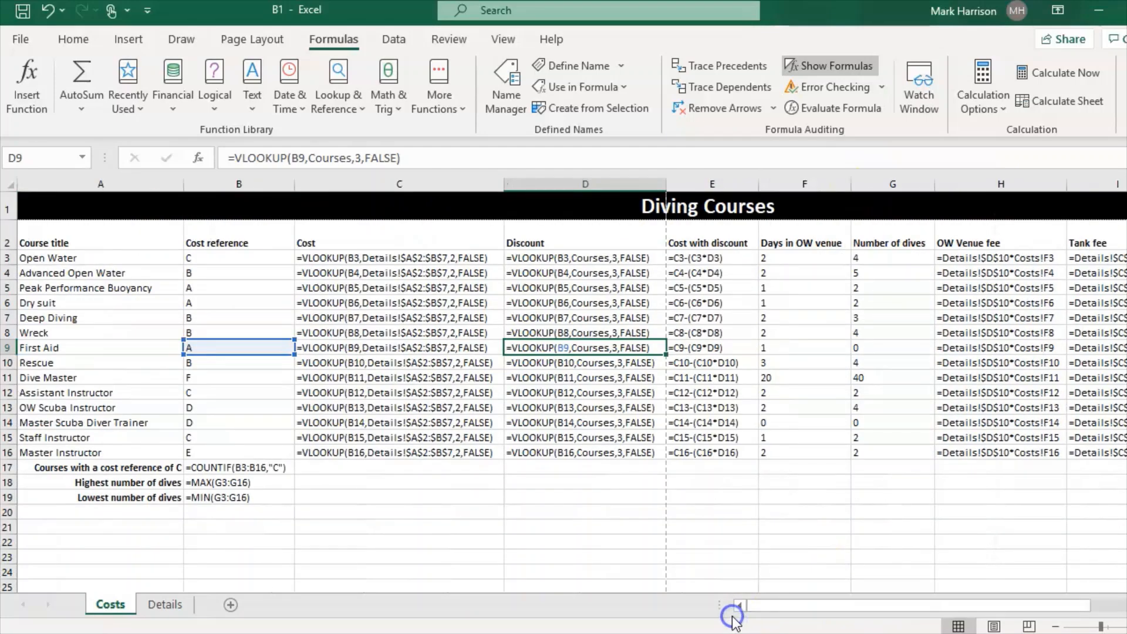
{"action": "left_click", "coordinate": [22, 41]}
{"action": "left_click", "coordinate": [64, 306]}
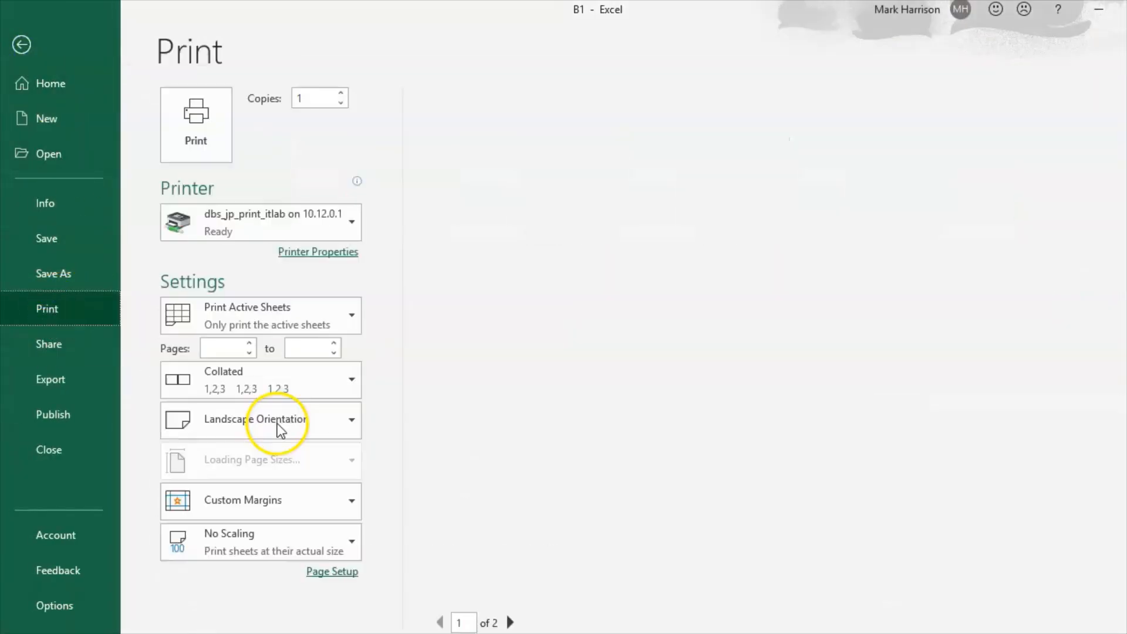
{"action": "left_click", "coordinate": [509, 623]}
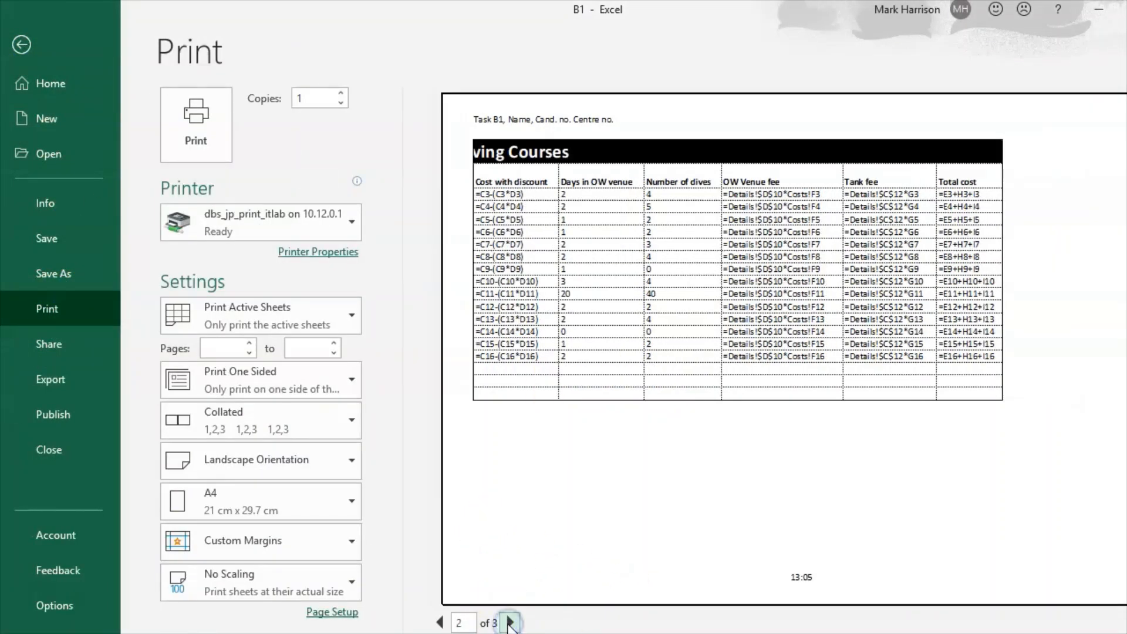
{"action": "left_click", "coordinate": [508, 622]}
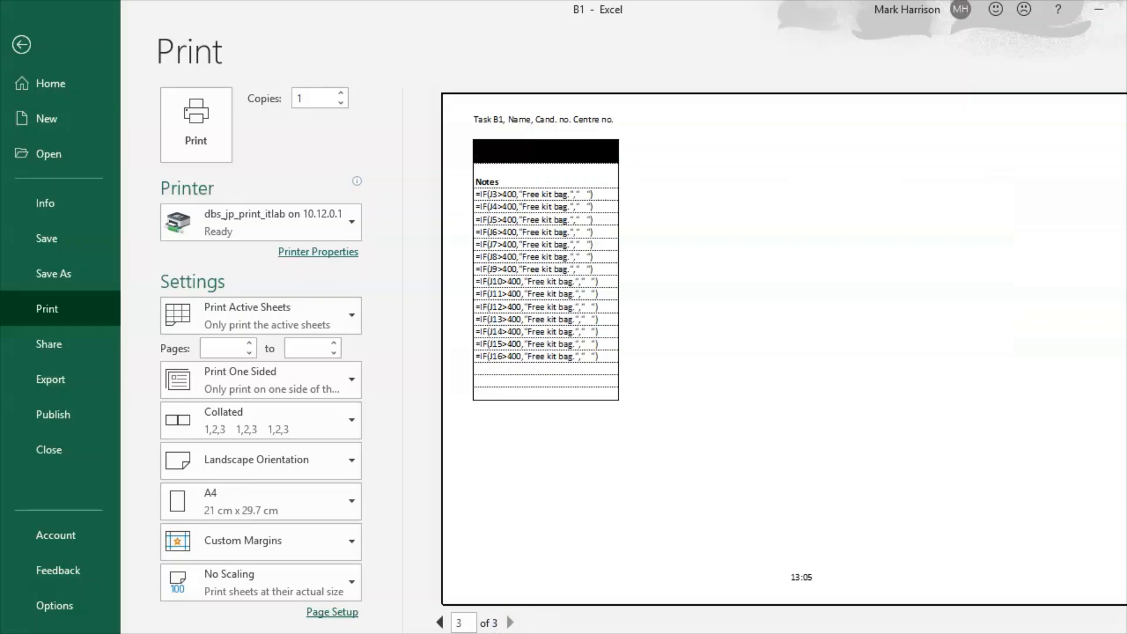
{"action": "key", "text": "alt+Tab"}
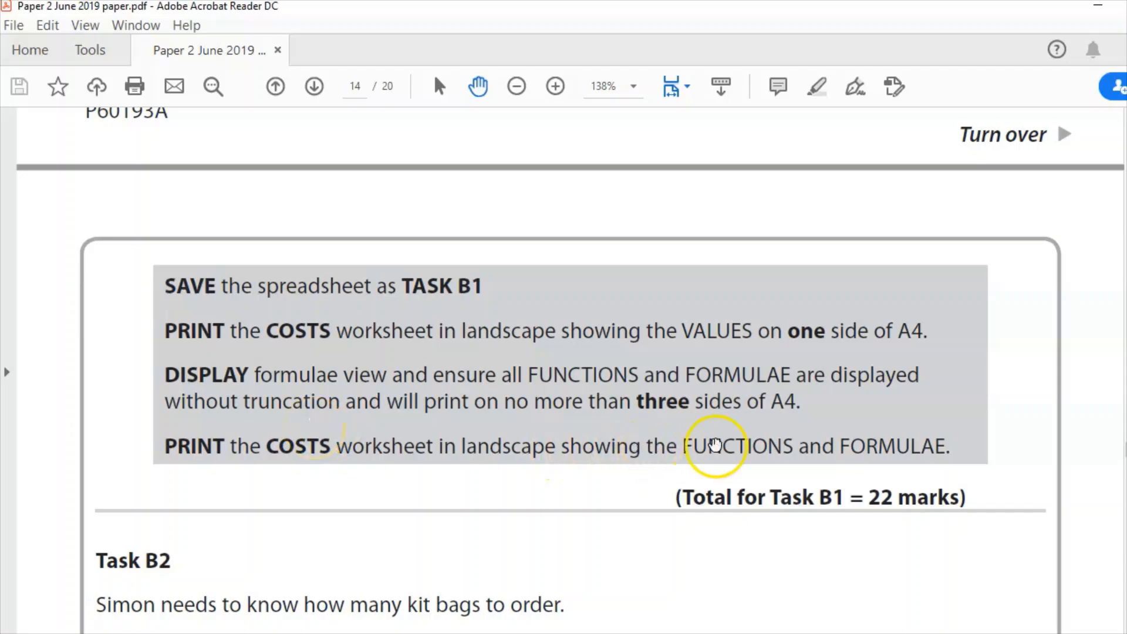
{"action": "key", "text": "alt+Tab"}
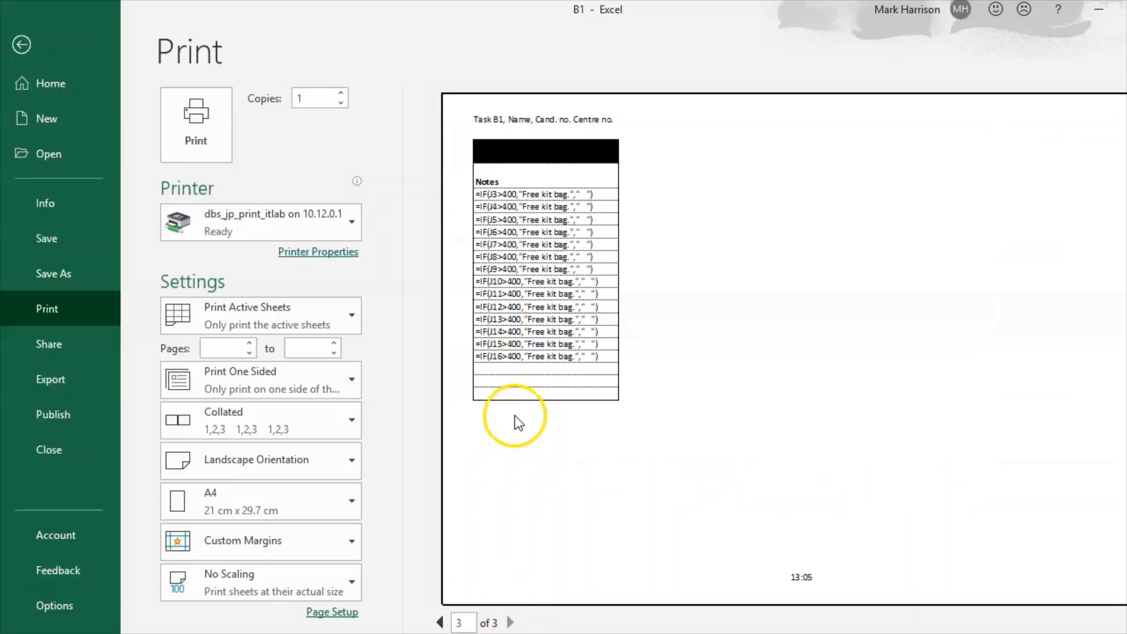
{"action": "left_click", "coordinate": [440, 623]}
{"action": "left_click", "coordinate": [441, 623]}
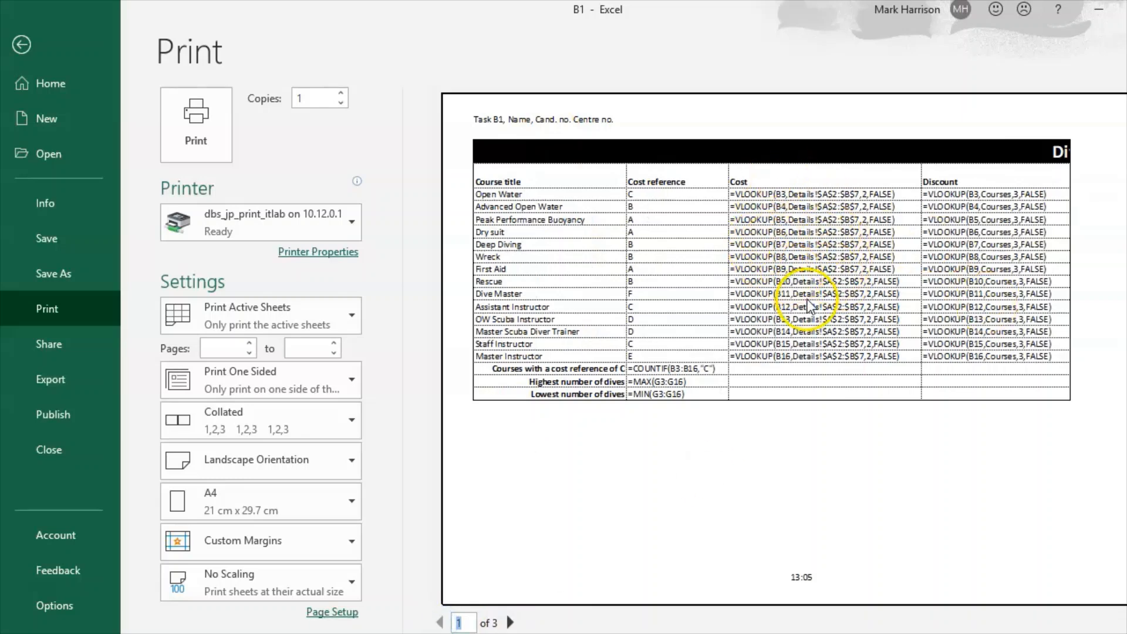
{"action": "left_click", "coordinate": [24, 43]}
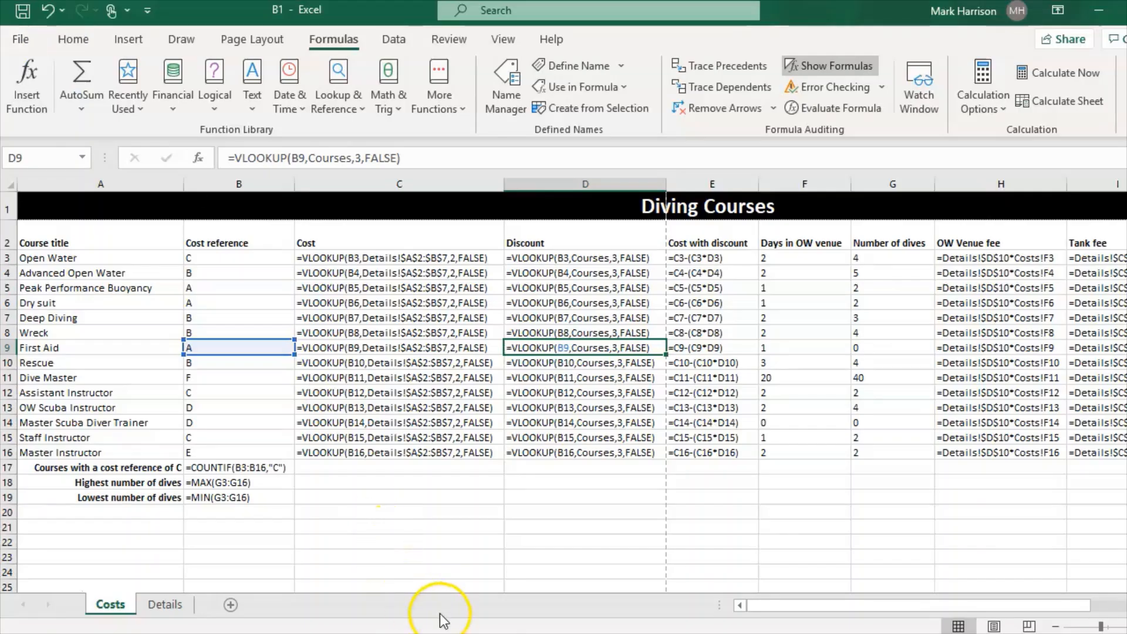
Step: Read the Task B2 filtering instructions in Adobe Acrobat Reader, switch to the COURSES workbook in Excel and select Notes cell K3
{"action": "key", "text": "alt+Tab"}
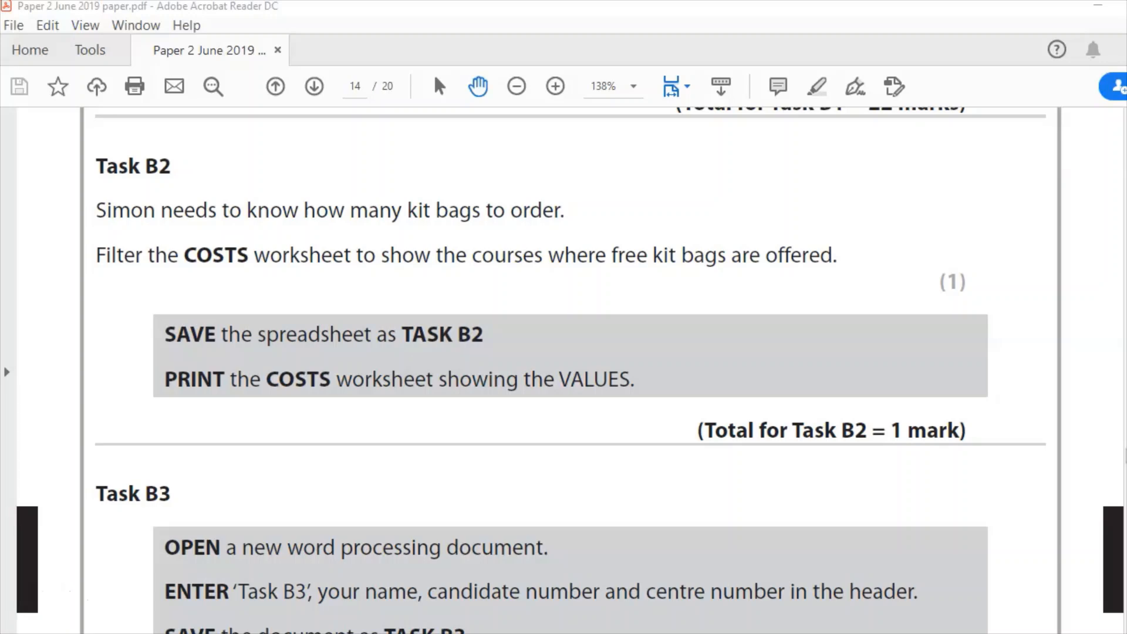
{"action": "left_click", "coordinate": [583, 633]}
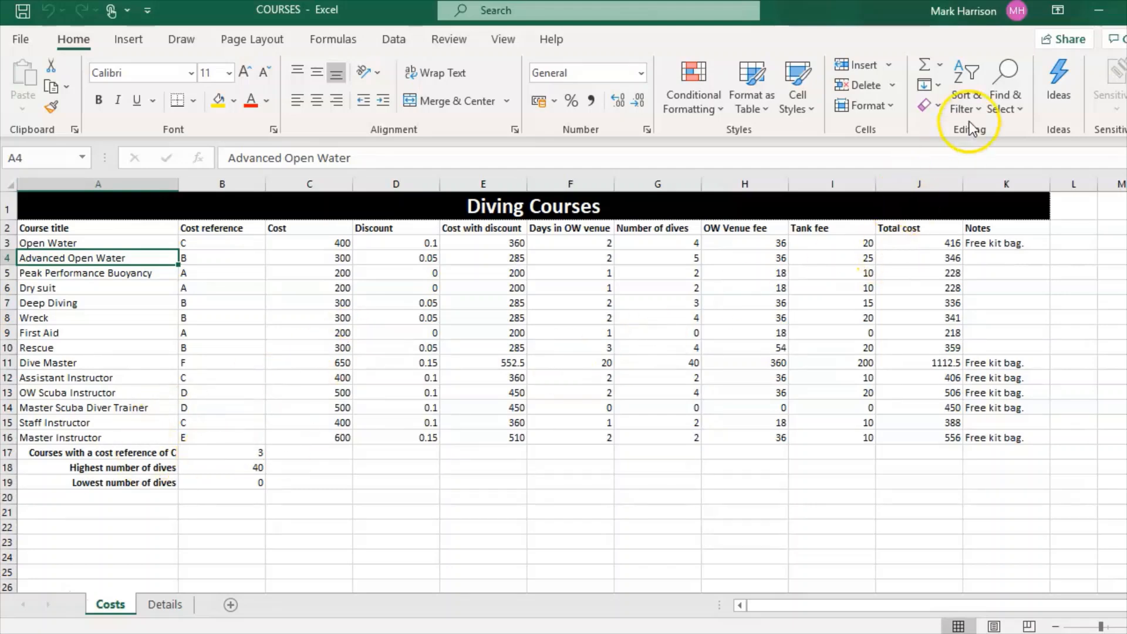
{"action": "left_click", "coordinate": [880, 272]}
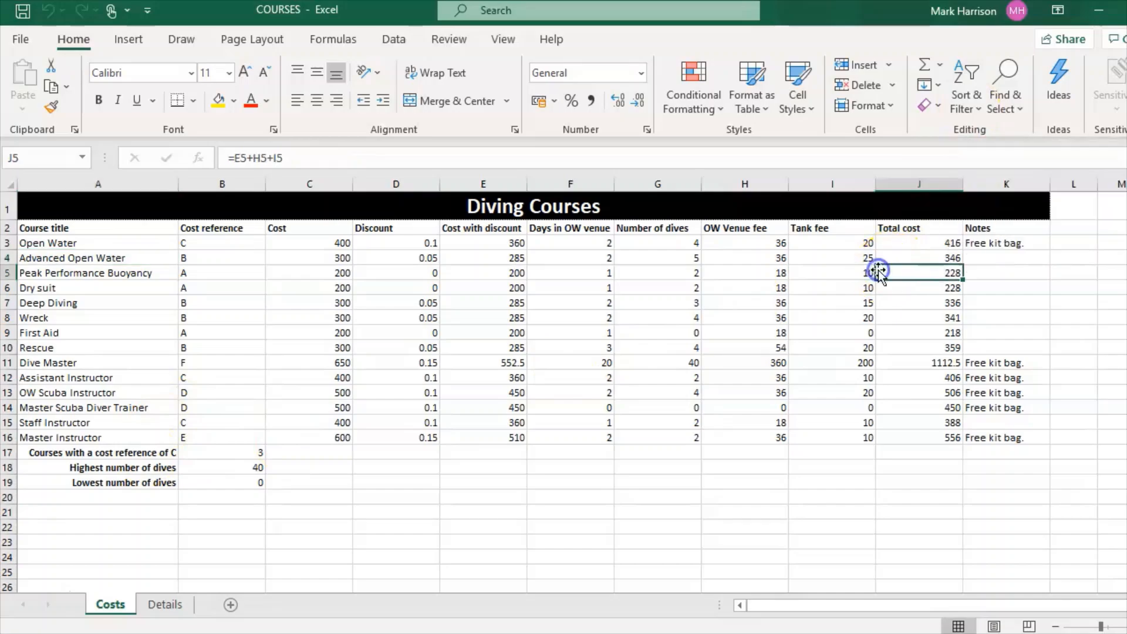
{"action": "left_click", "coordinate": [646, 633]}
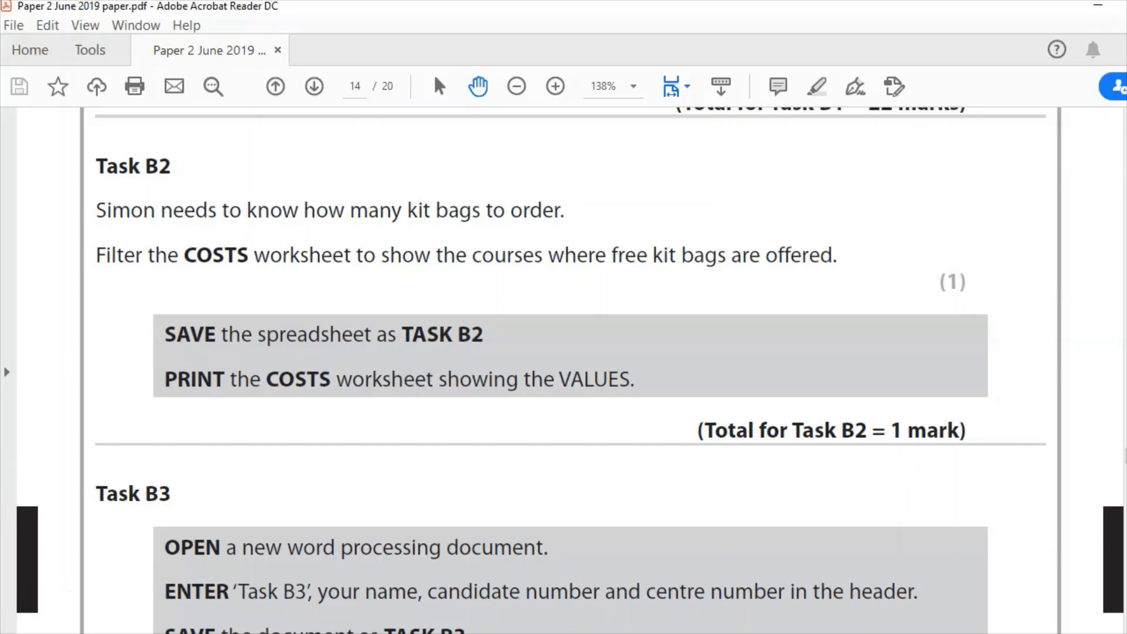
{"action": "left_click", "coordinate": [646, 633]}
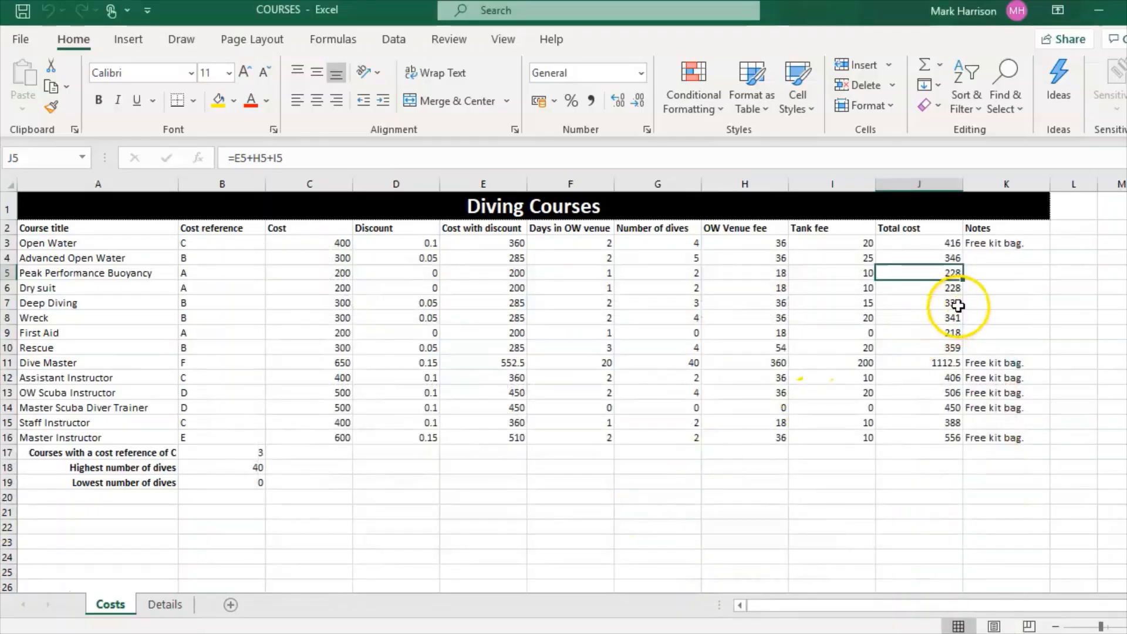
{"action": "left_click", "coordinate": [1008, 246]}
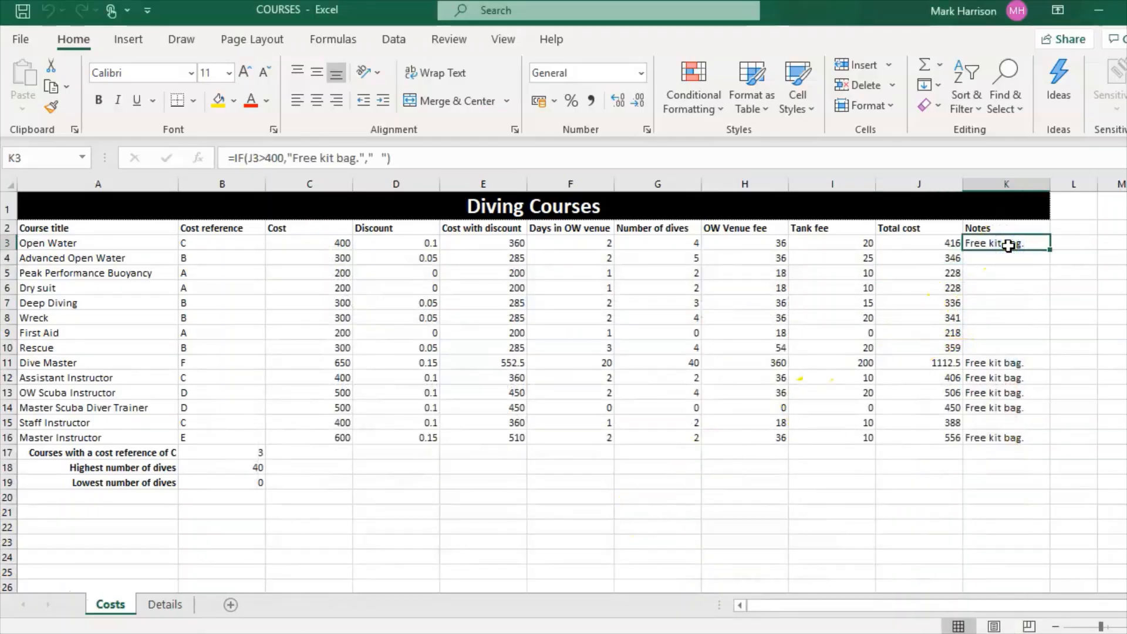
Step: Turn on filtering for the Costs table and filter the Notes column to show only "Free kit bag." courses
{"action": "left_click", "coordinate": [968, 107]}
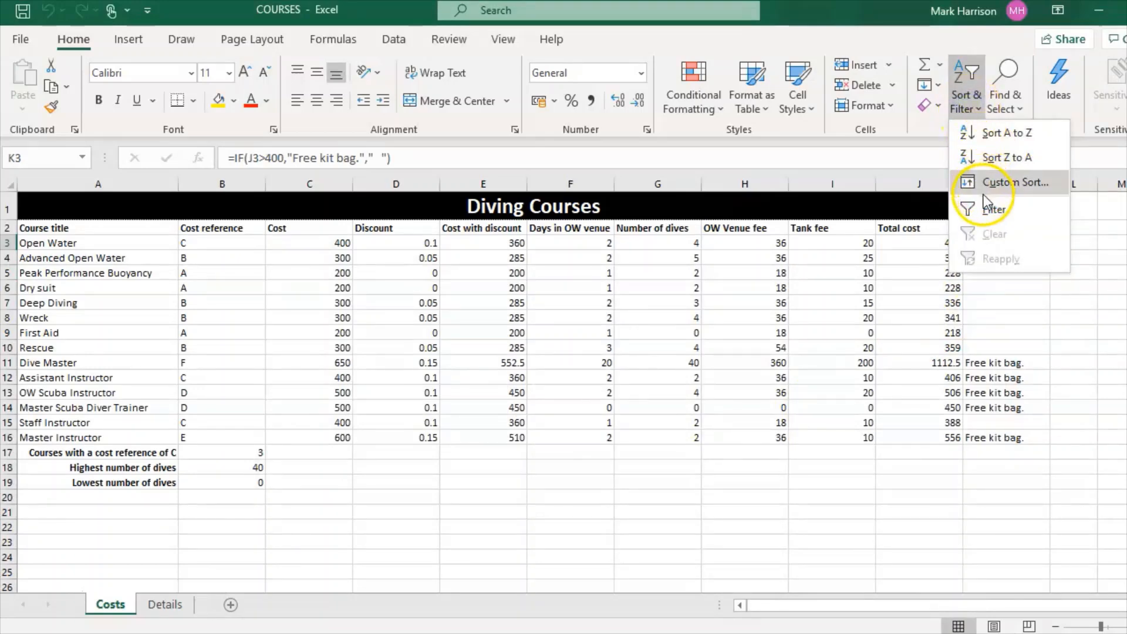
{"action": "left_click", "coordinate": [989, 213]}
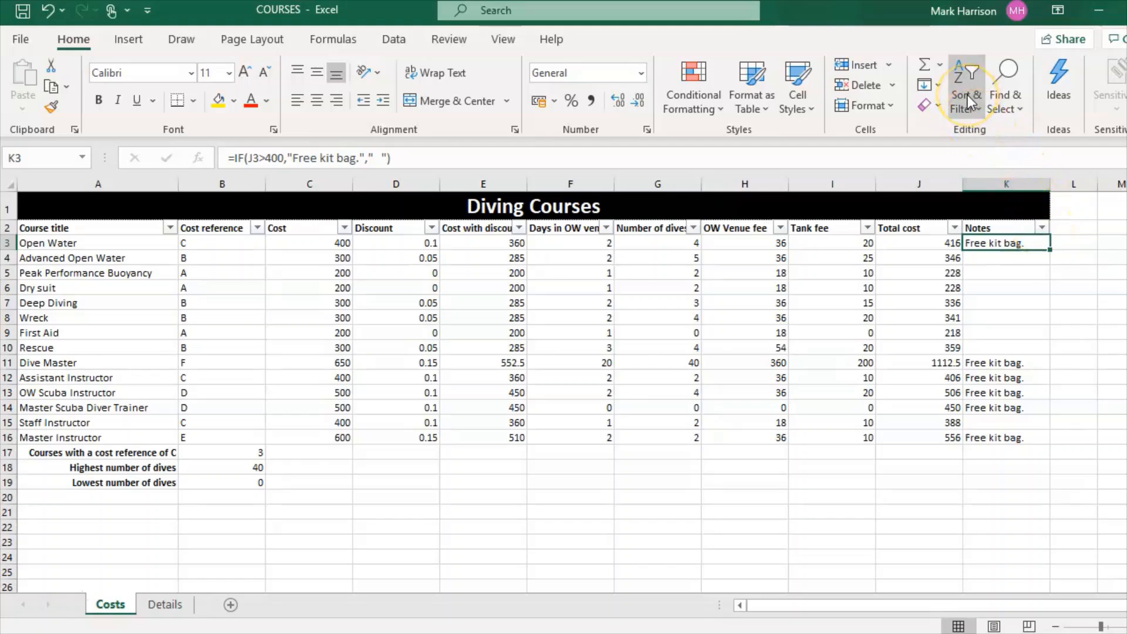
{"action": "left_click", "coordinate": [1044, 228]}
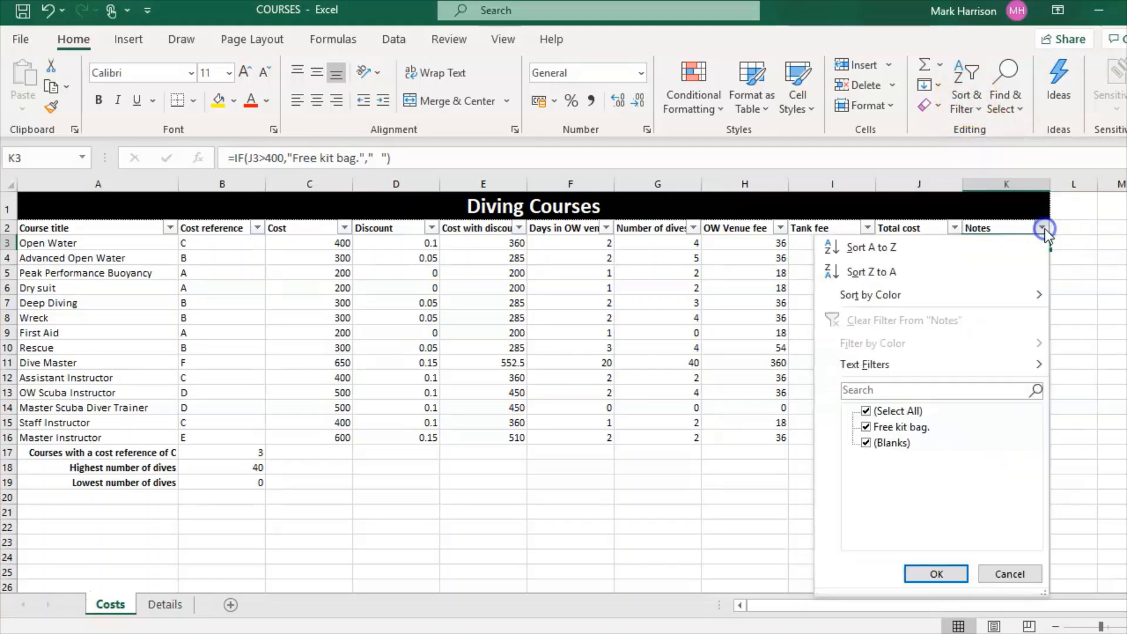
{"action": "left_click", "coordinate": [866, 411]}
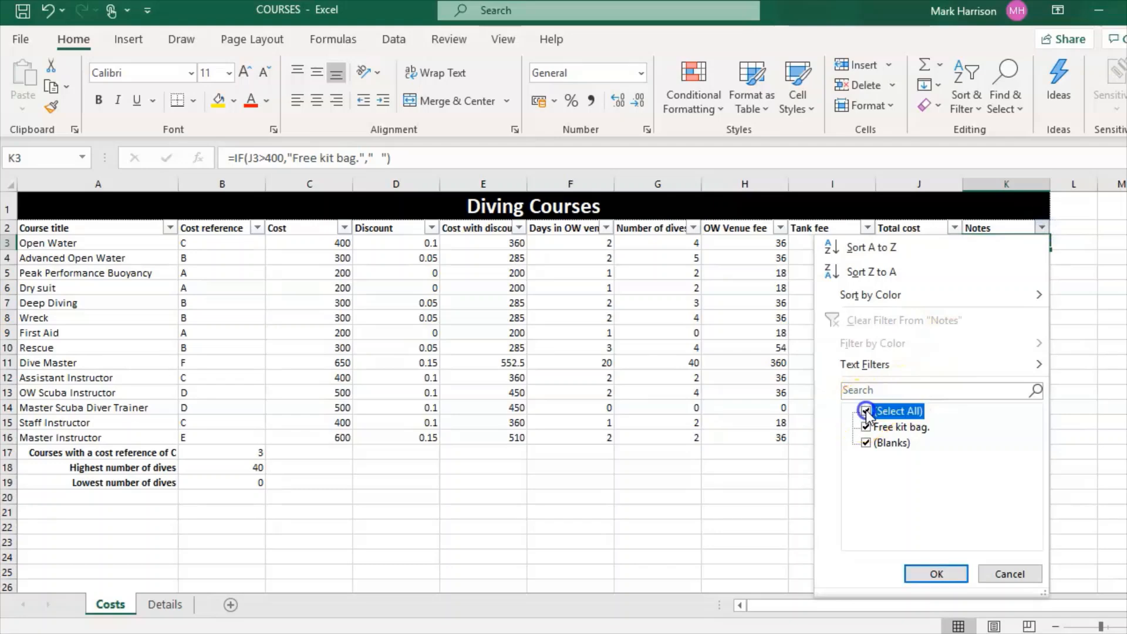
{"action": "left_click", "coordinate": [867, 427]}
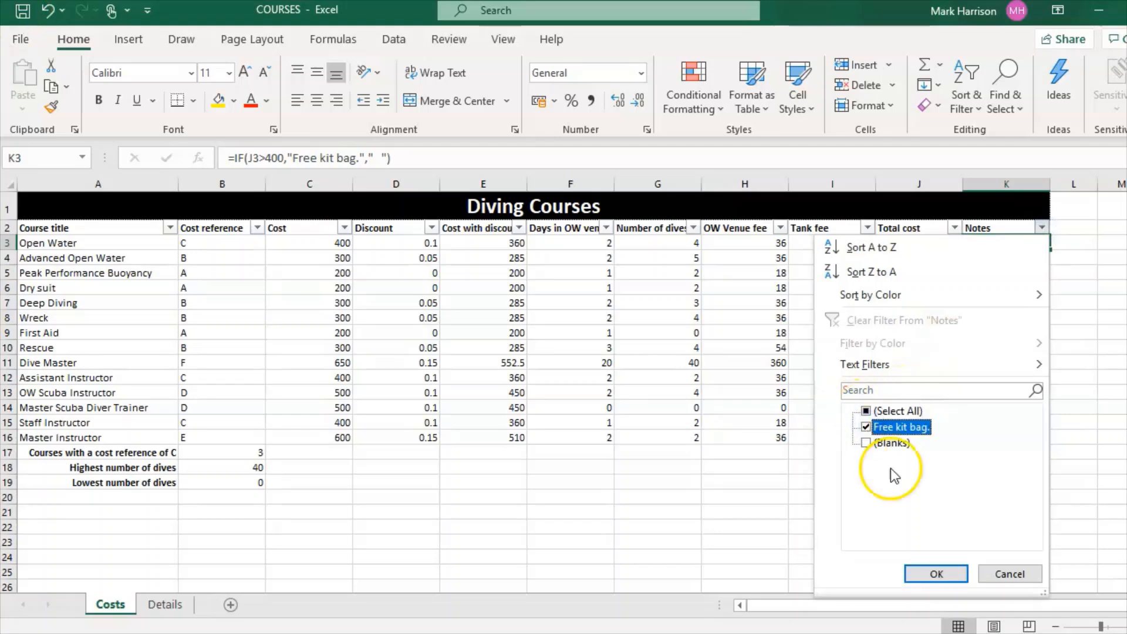
{"action": "left_click", "coordinate": [936, 573]}
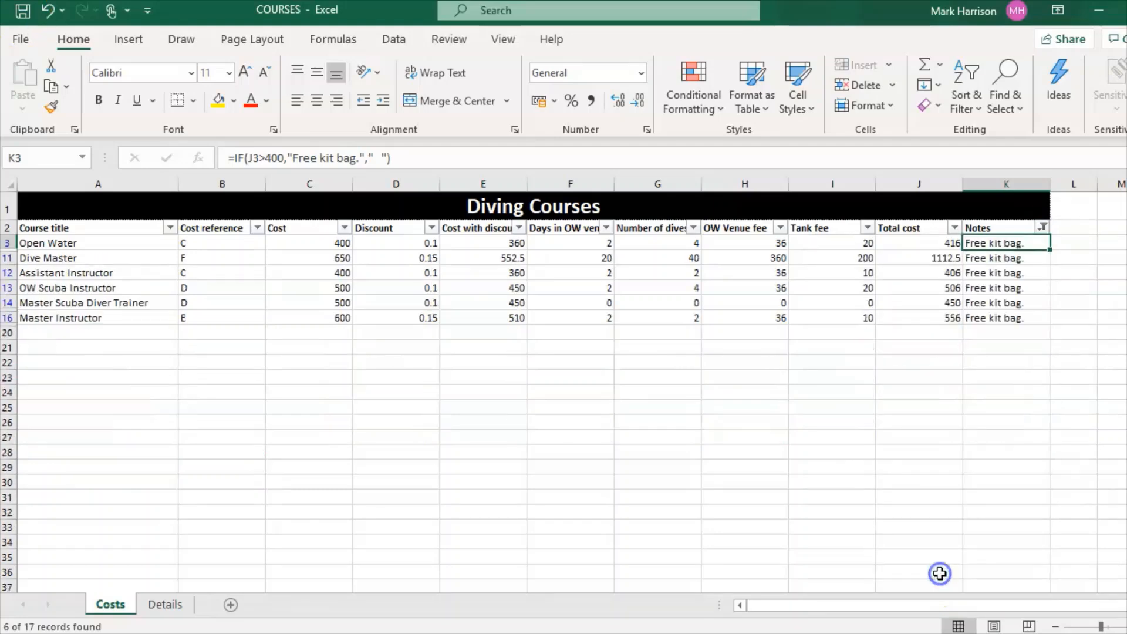
{"action": "left_click", "coordinate": [852, 333]}
Step: Check the Task B2 save instruction in Adobe Acrobat Reader, then save the filtered Excel workbook as B2 in the OFFICE 2007 folder
{"action": "key", "text": "alt+Tab"}
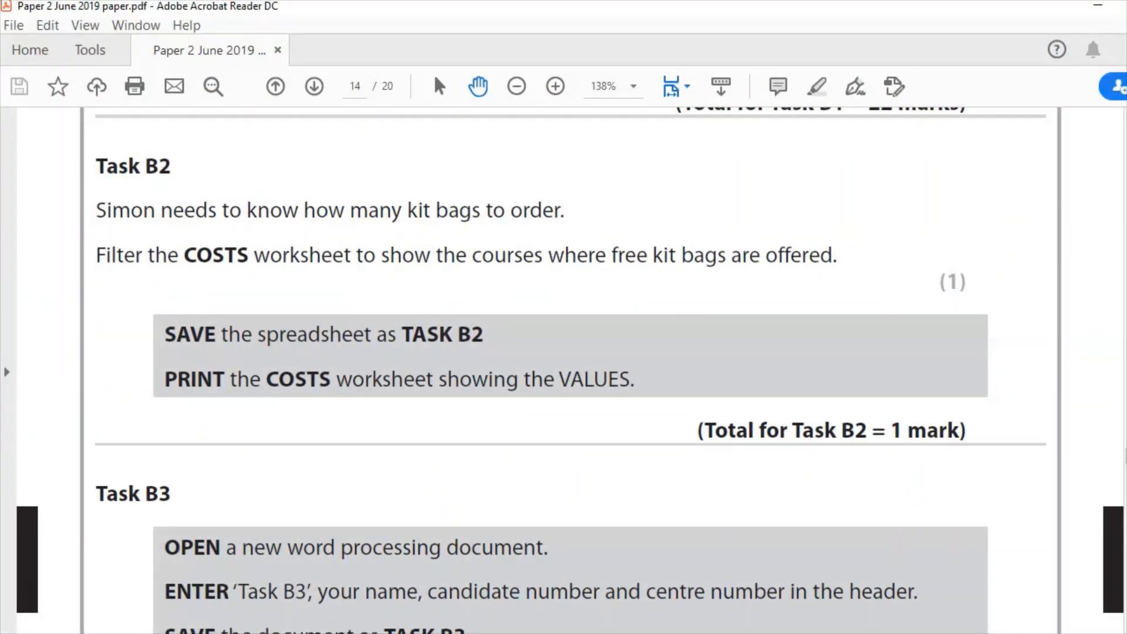
{"action": "key", "text": "alt+Tab"}
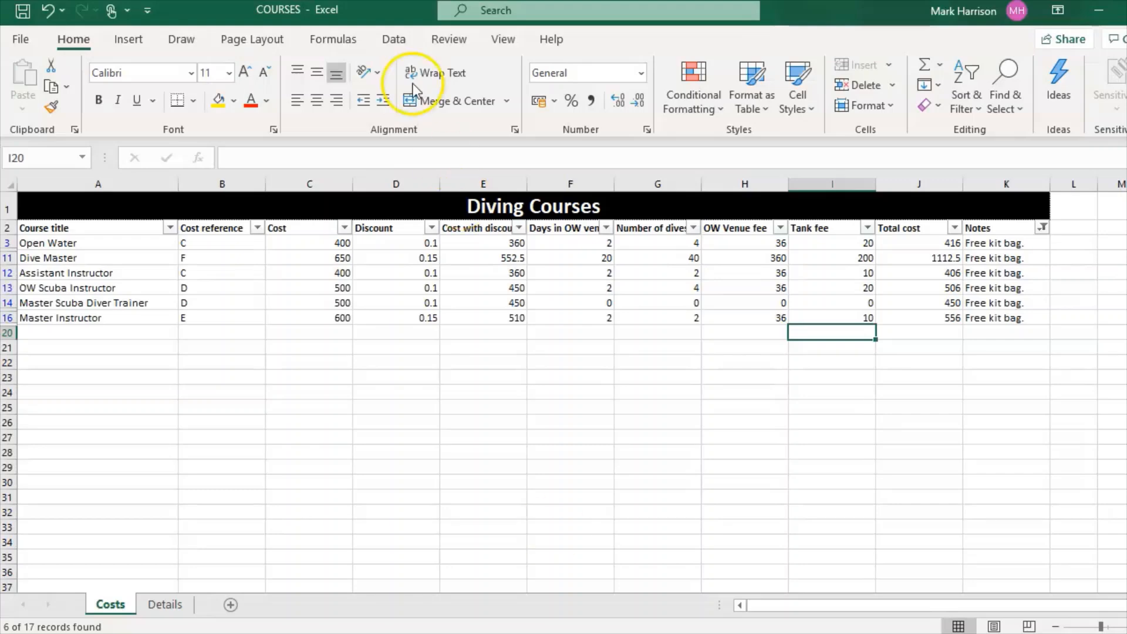
{"action": "left_click", "coordinate": [19, 40]}
{"action": "left_click", "coordinate": [50, 270]}
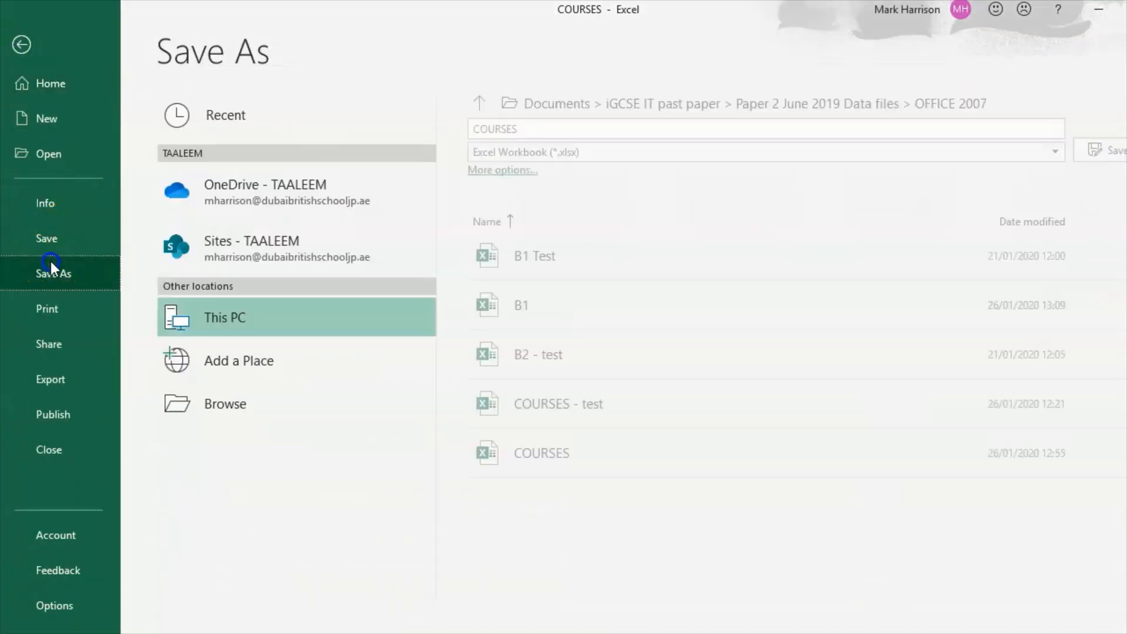
{"action": "left_click", "coordinate": [272, 404]}
{"action": "left_click", "coordinate": [269, 405]}
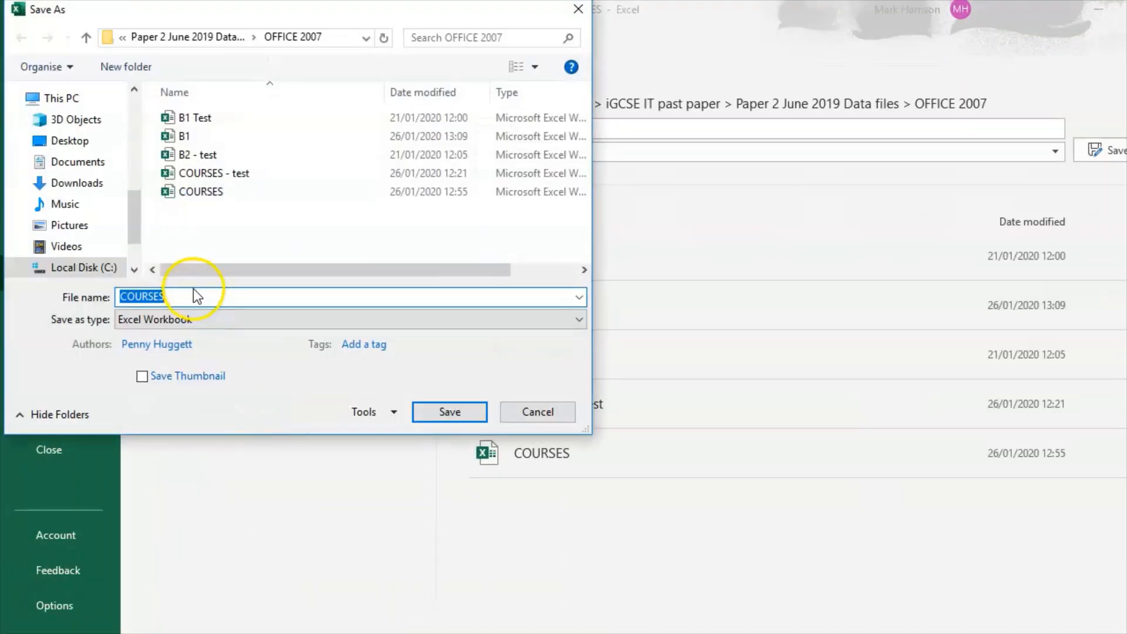
{"action": "type", "text": "B2"}
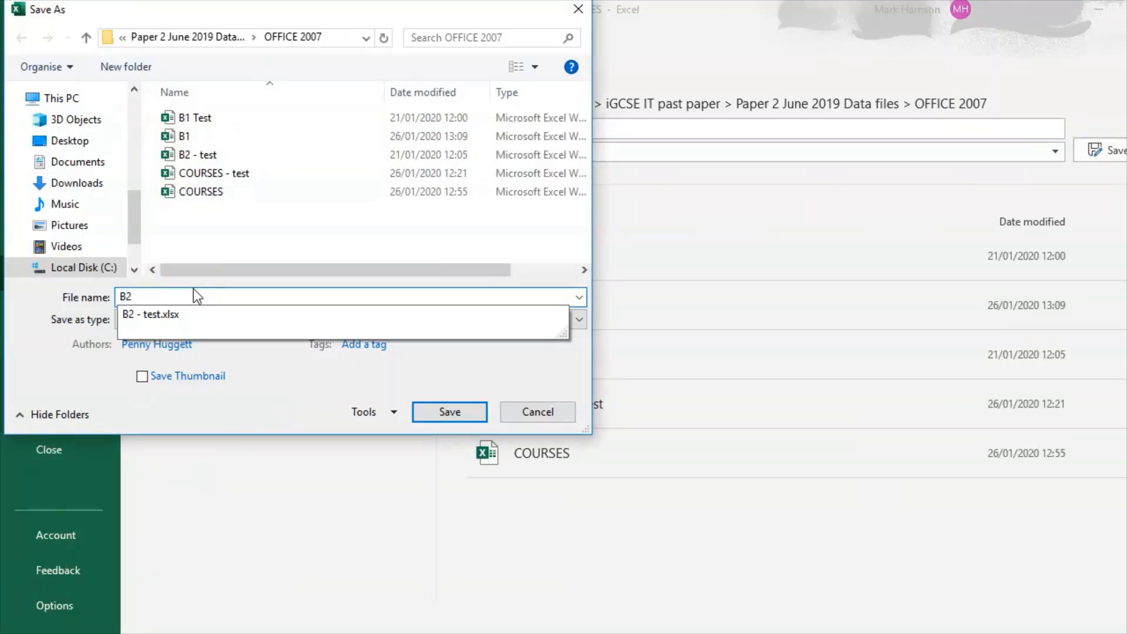
{"action": "key", "text": "Return"}
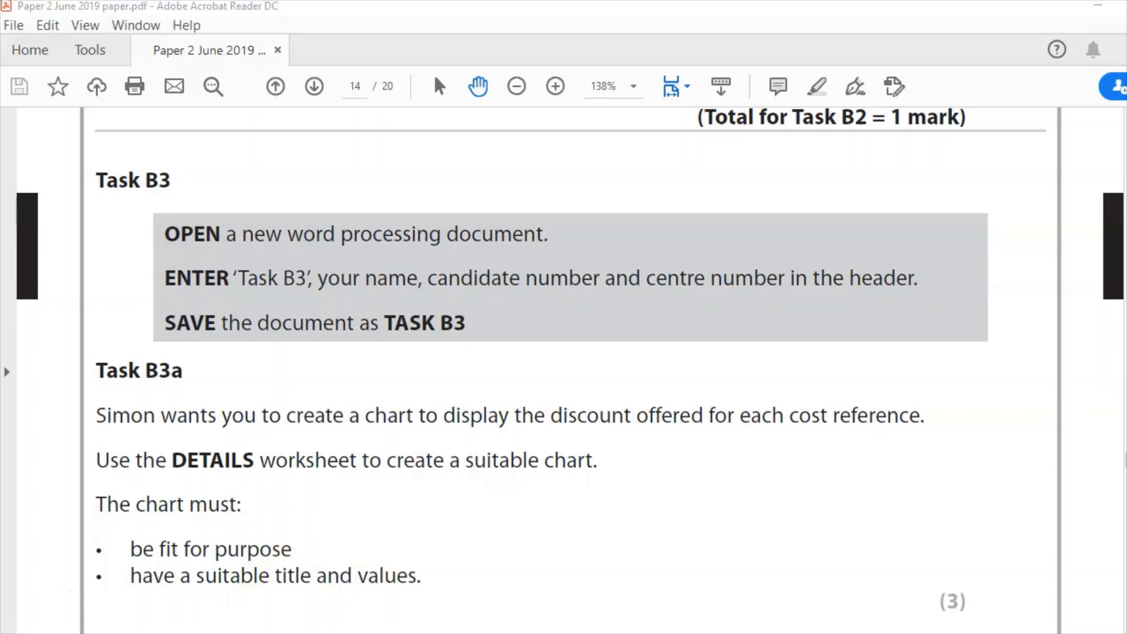
Step: Launch Word and create a new blank document for Task B3
{"action": "key", "text": "super"}
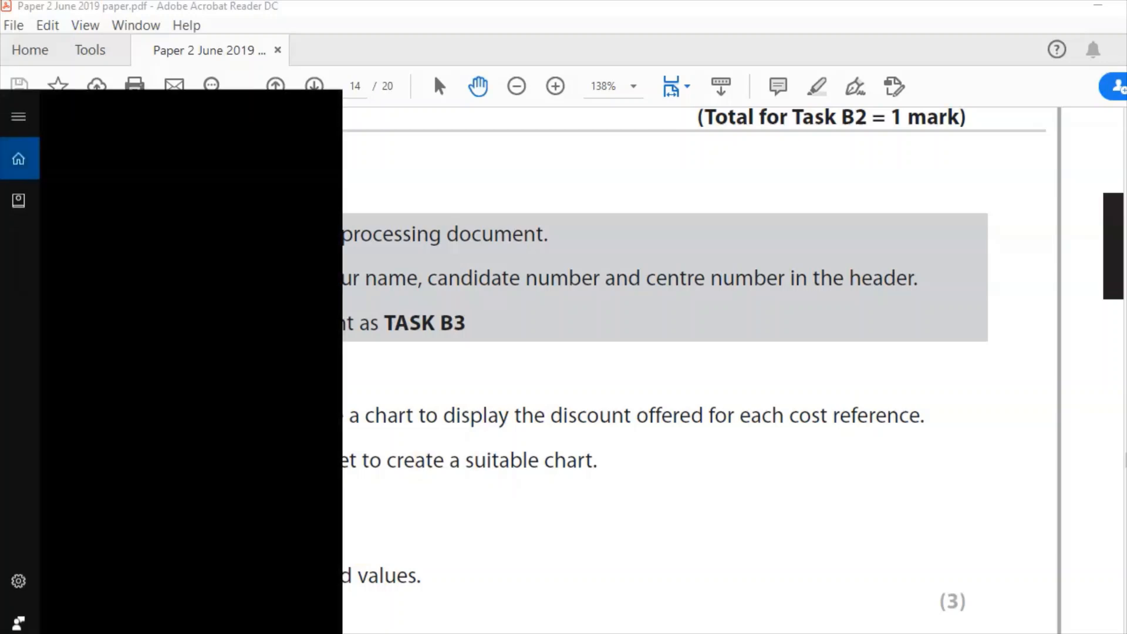
{"action": "type", "text": "word"}
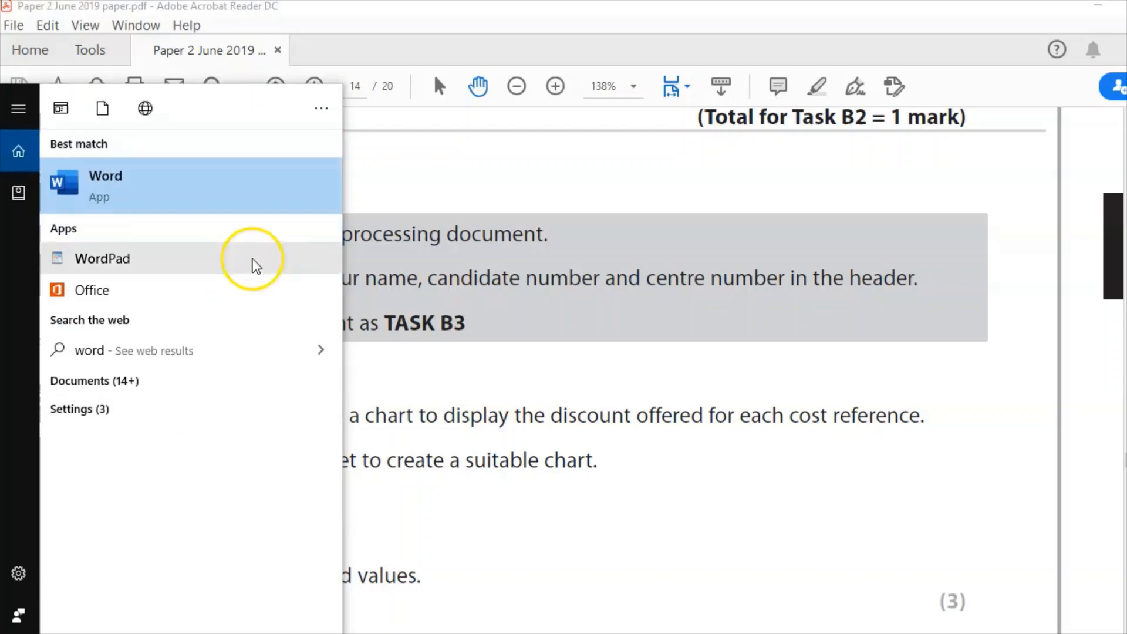
{"action": "left_click", "coordinate": [219, 200]}
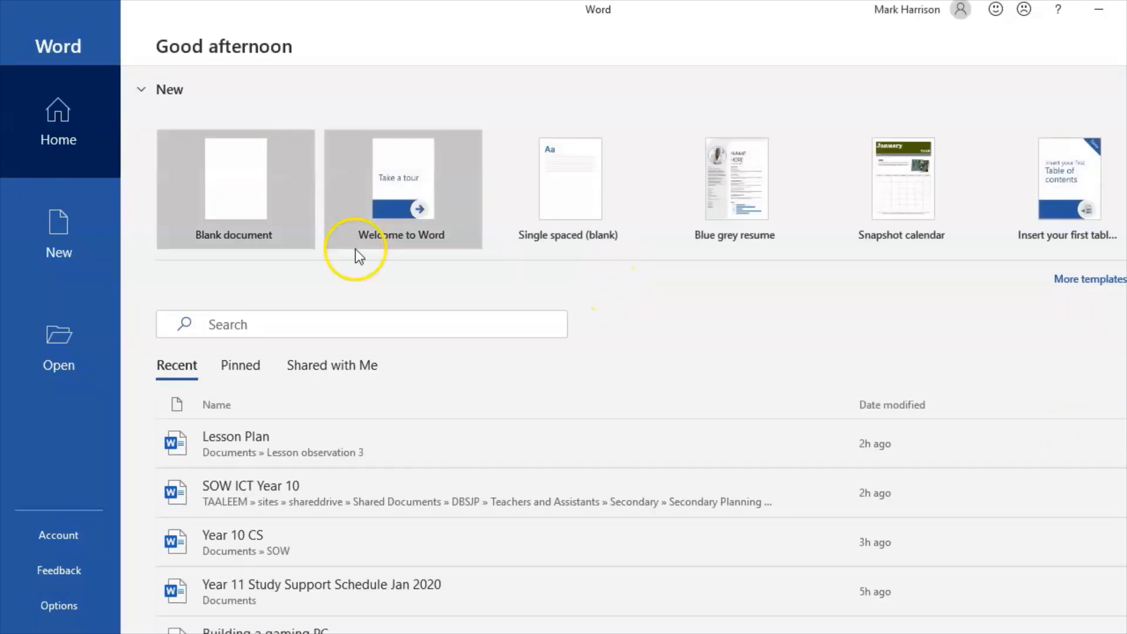
{"action": "left_click", "coordinate": [226, 182]}
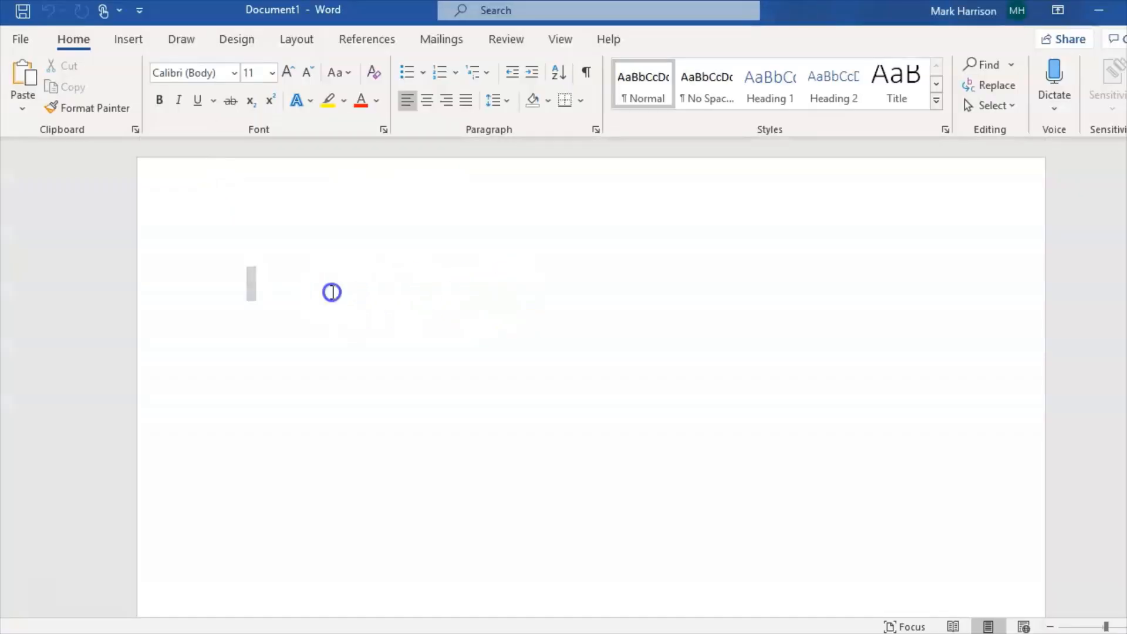
Step: Check the Task B3 header instruction in Adobe Acrobat Reader and enter "Task B3, Name, Candidate number, Center number" in the Word document's header
{"action": "double_click", "coordinate": [250, 203]}
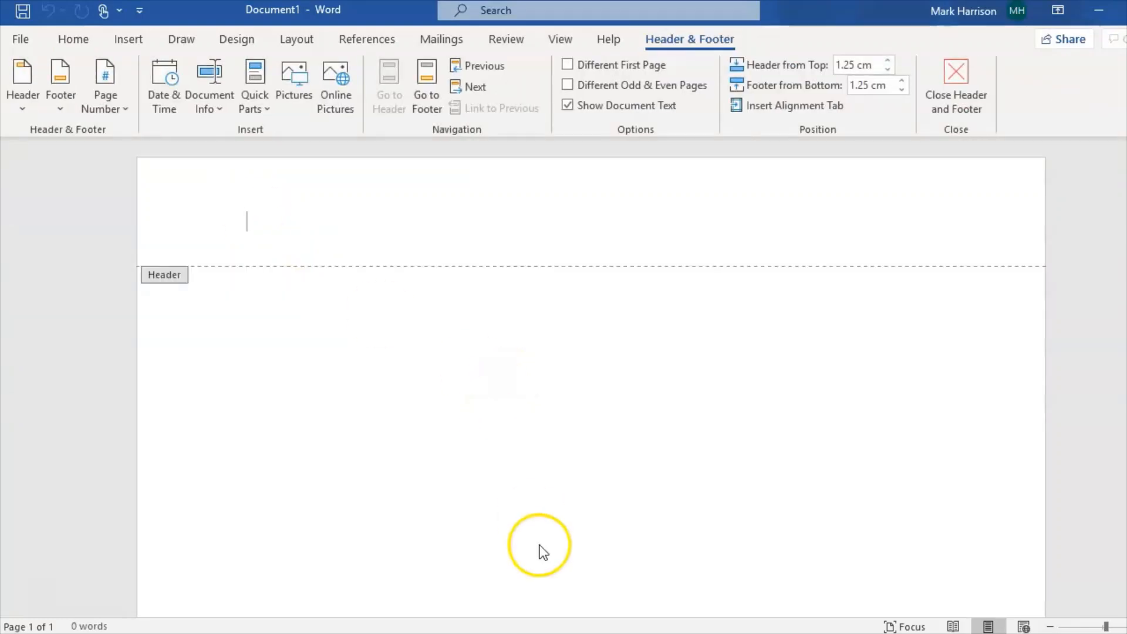
{"action": "left_click", "coordinate": [546, 633]}
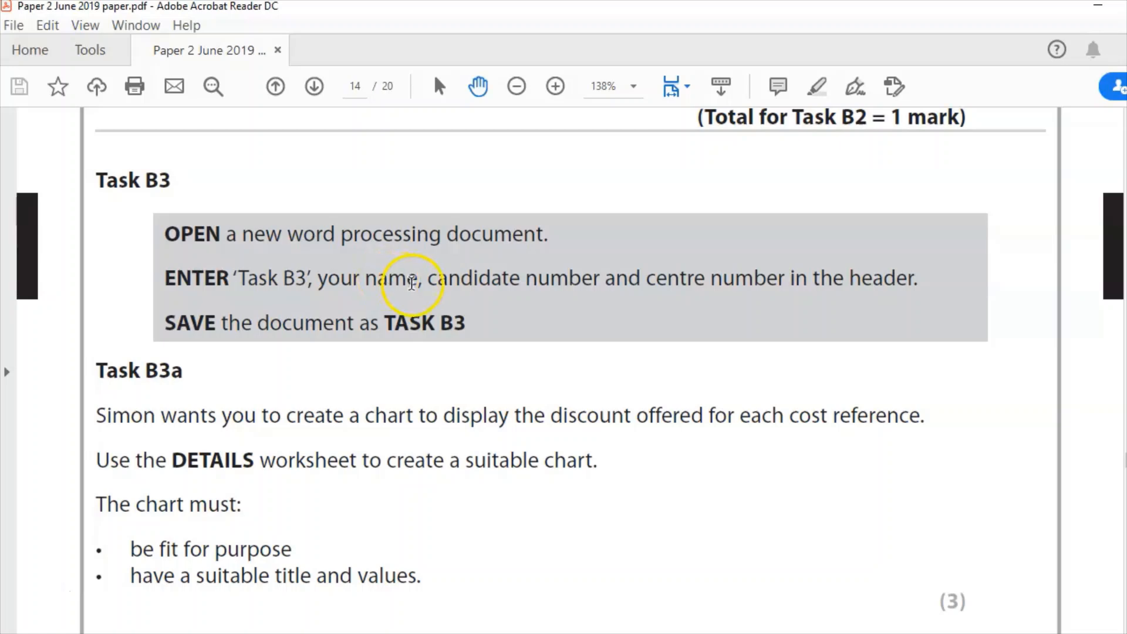
{"action": "left_click", "coordinate": [584, 633]}
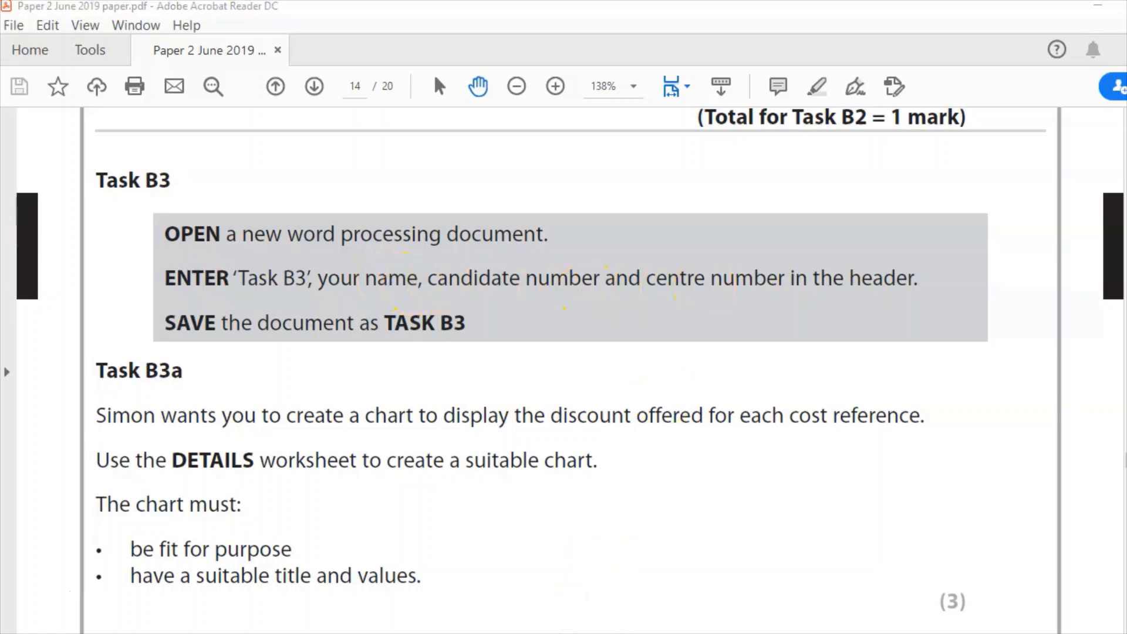
{"action": "type", "text": "Task "}
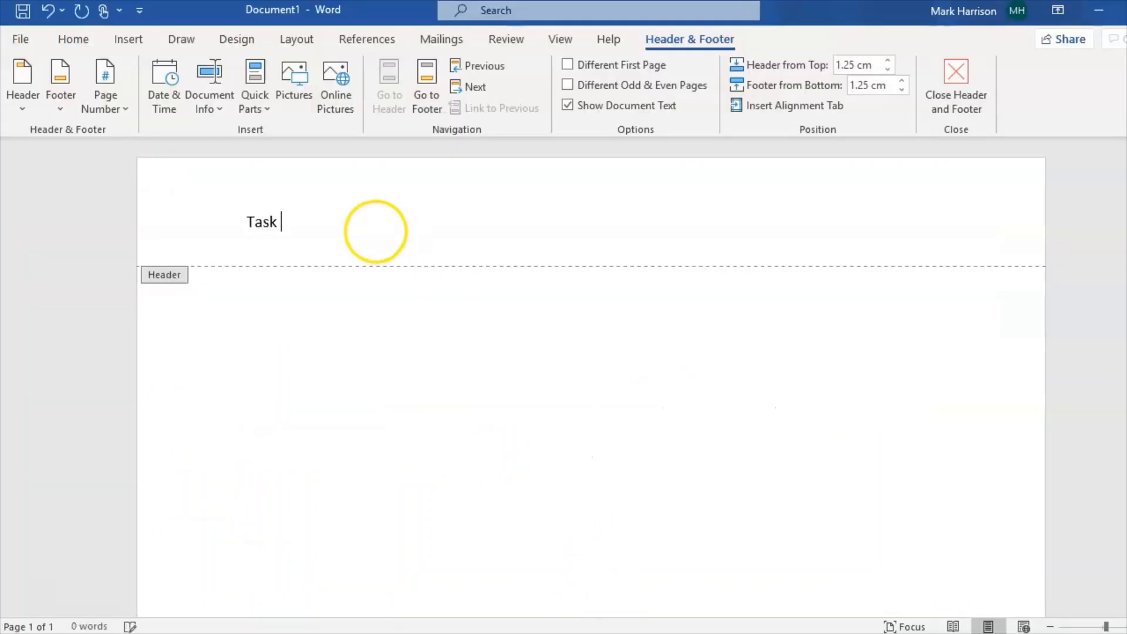
{"action": "type", "text": "B3, N"}
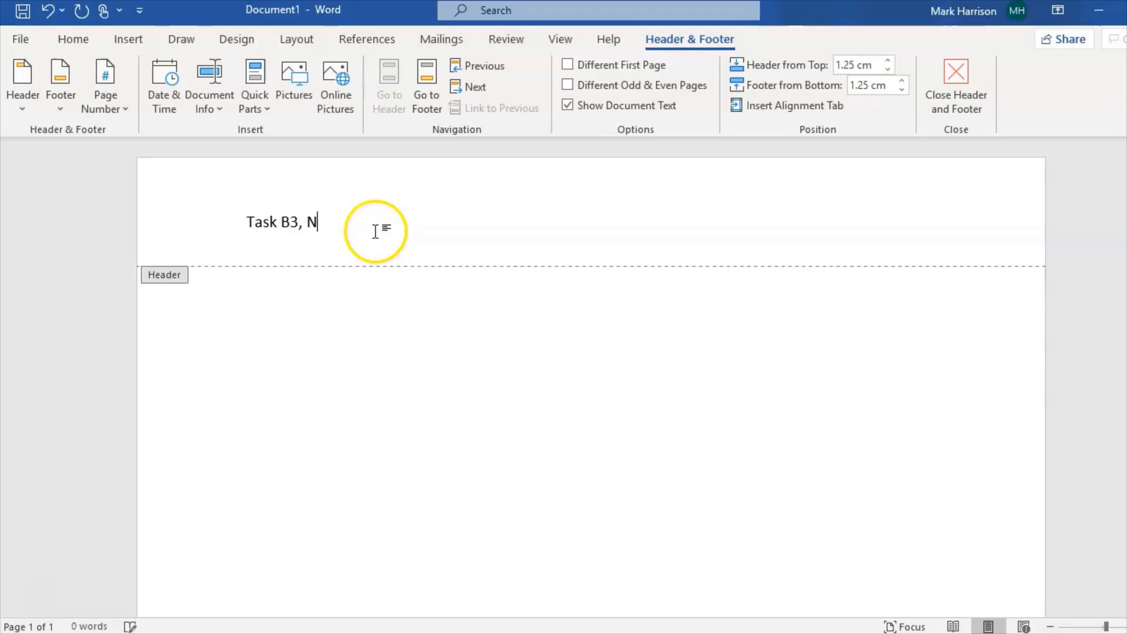
{"action": "type", "text": "ame, C"}
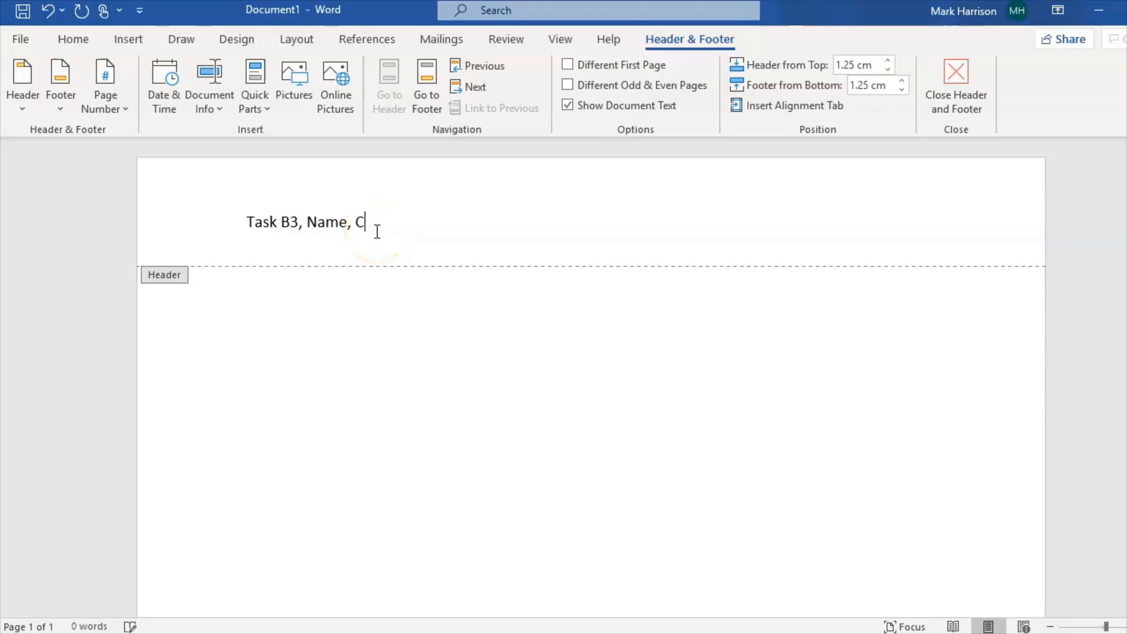
{"action": "type", "text": "andidate number"}
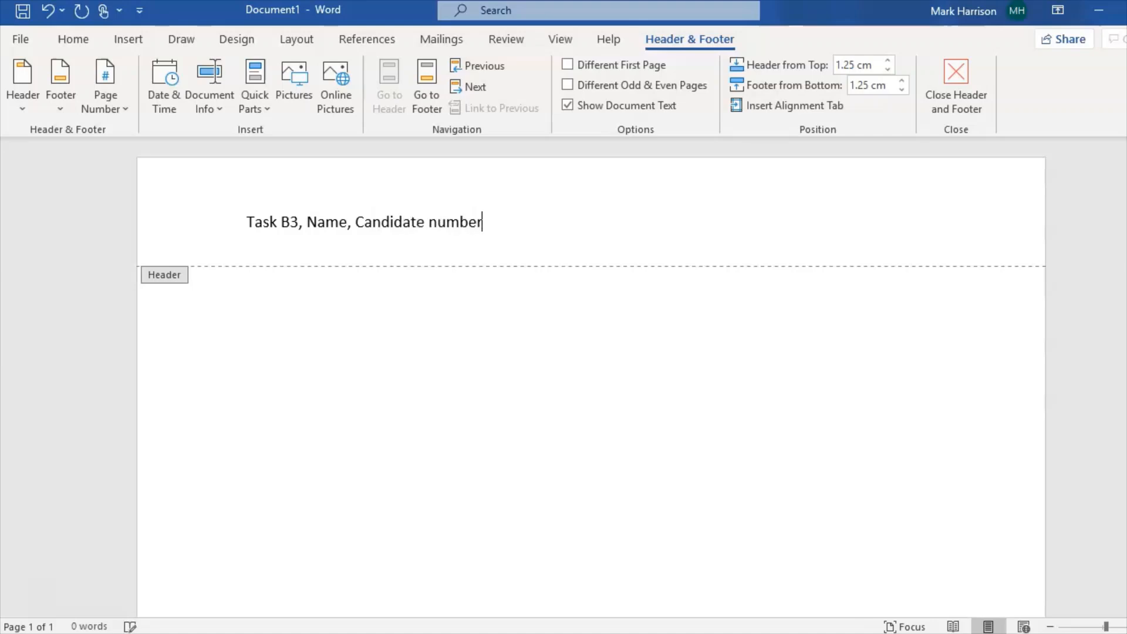
{"action": "type", "text": ", center number"}
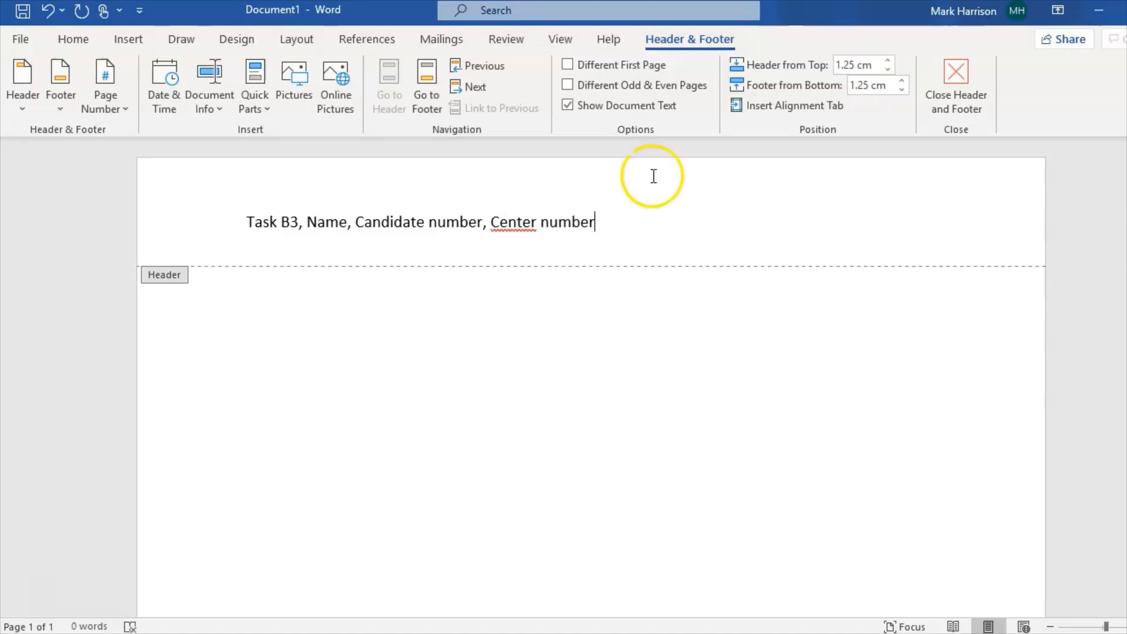
{"action": "left_click", "coordinate": [955, 108]}
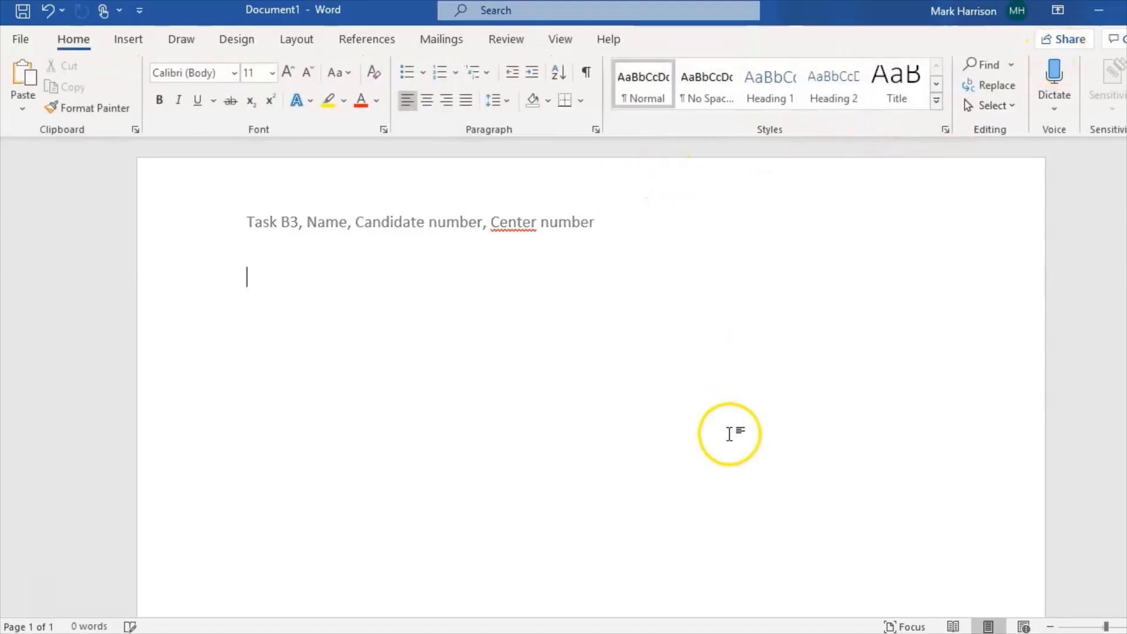
Step: Check the Task B3 save instruction in Adobe Acrobat Reader and save the Word document as B3 in the Documents folder
{"action": "key", "text": "alt+Tab"}
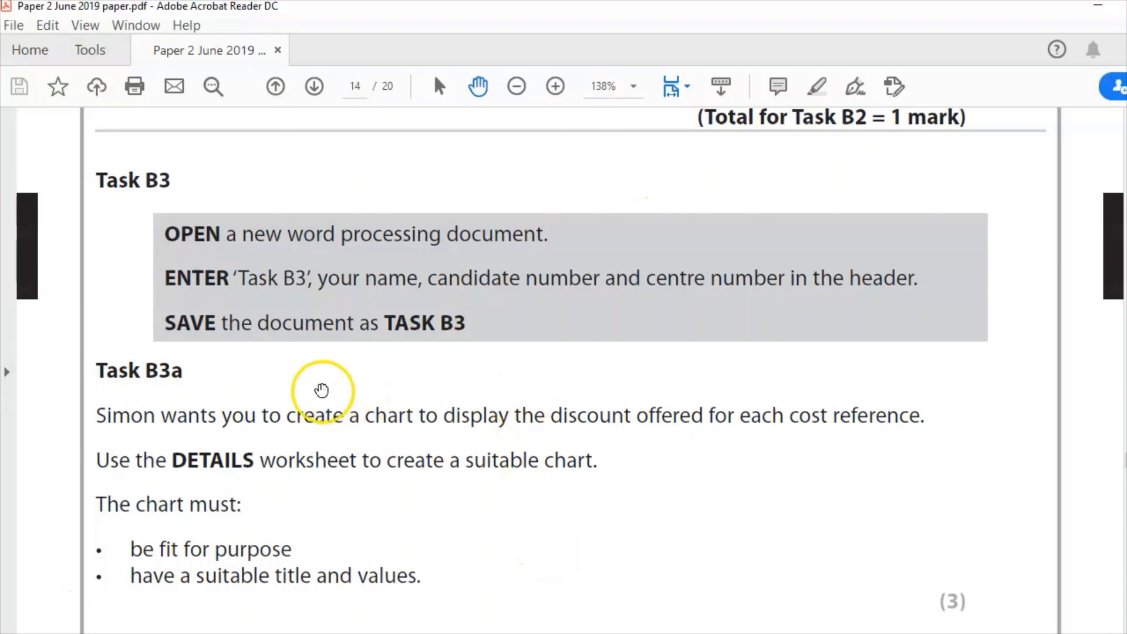
{"action": "left_click_drag", "start_coordinate": [322, 390], "coordinate": [340, 356]}
{"action": "left_click", "coordinate": [340, 356]}
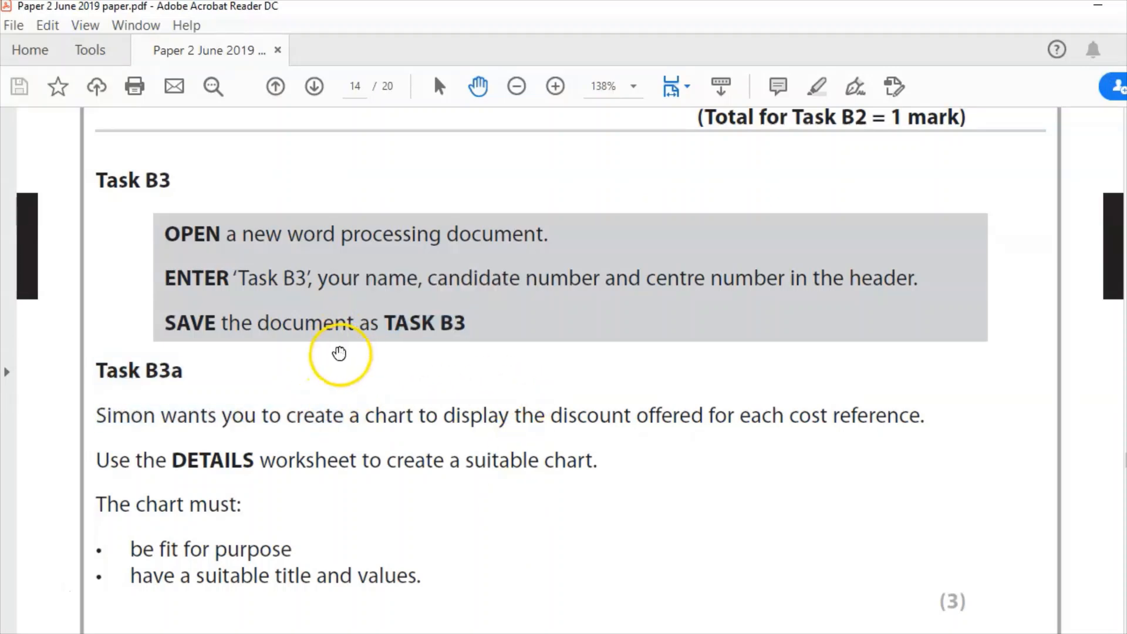
{"action": "left_click", "coordinate": [667, 633]}
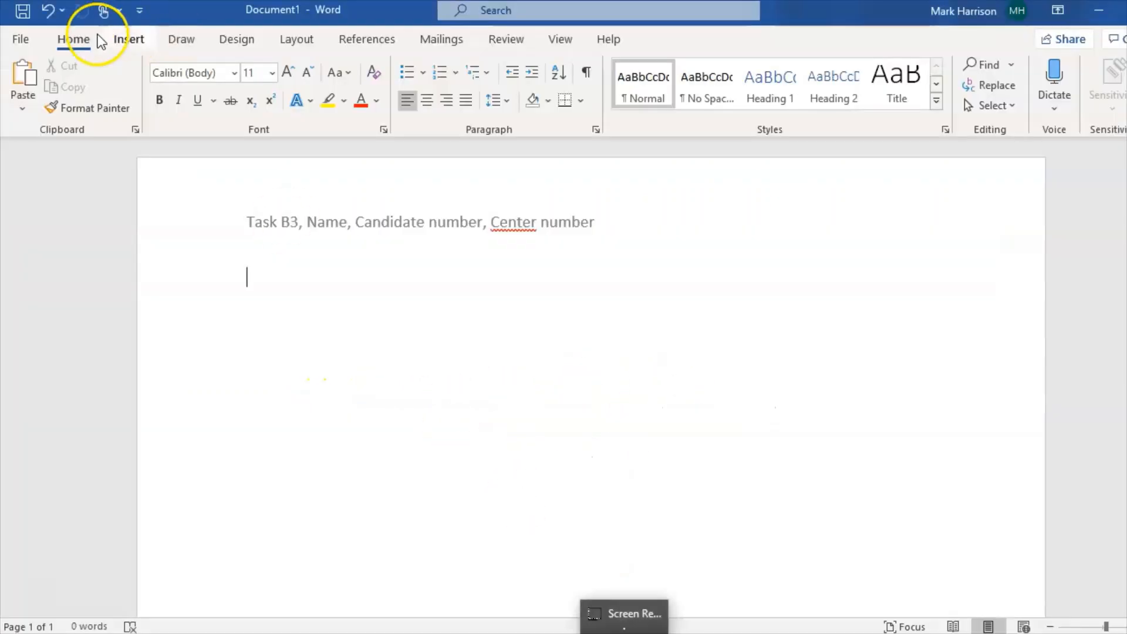
{"action": "left_click", "coordinate": [25, 42]}
{"action": "left_click", "coordinate": [59, 272]}
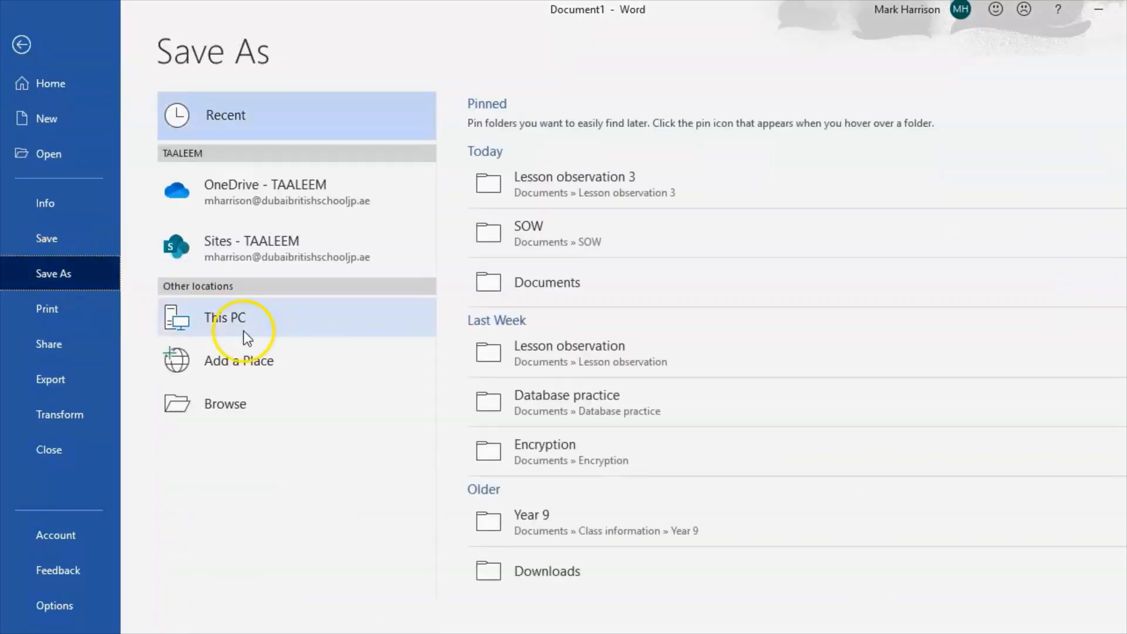
{"action": "left_click", "coordinate": [227, 395]}
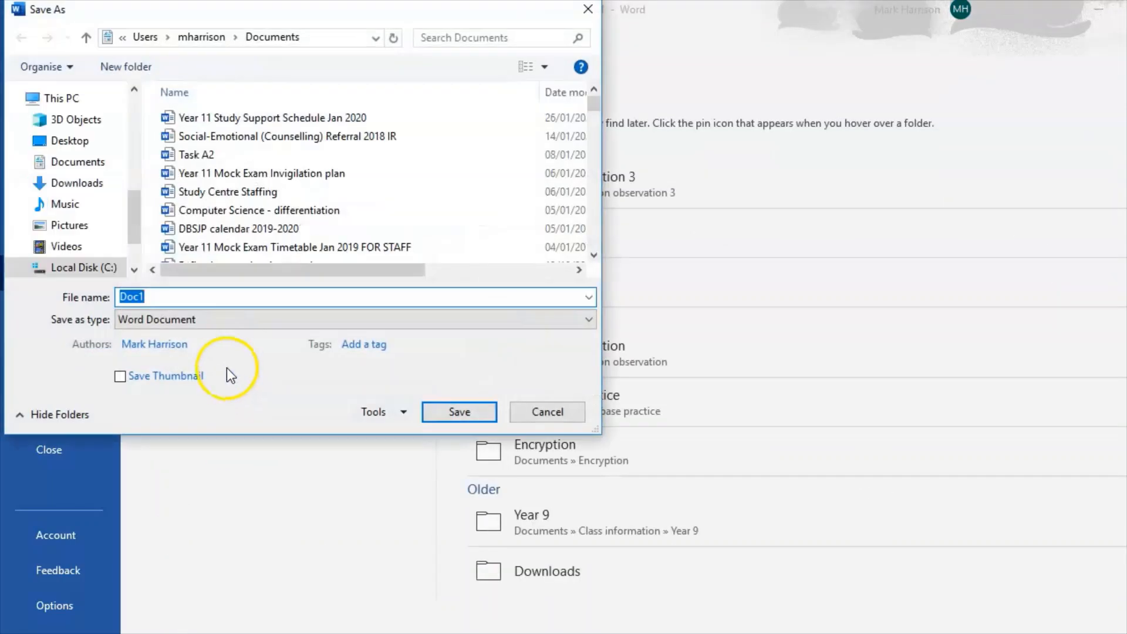
{"action": "type", "text": "B3"}
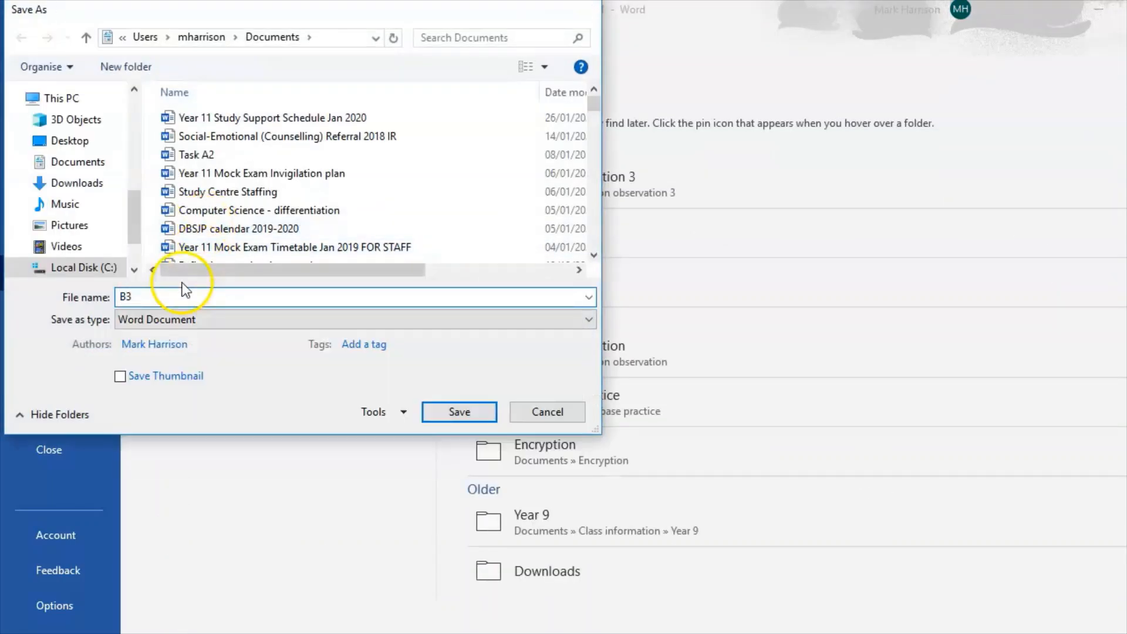
{"action": "key", "text": "Return"}
{"action": "left_click", "coordinate": [178, 289]}
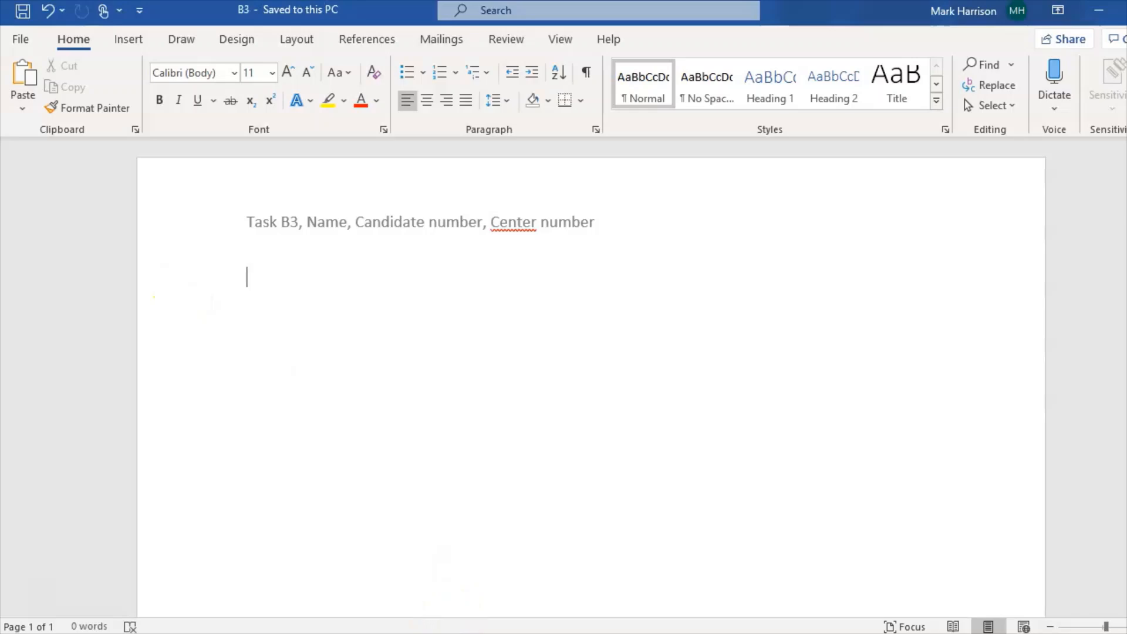
Step: Switch to Adobe Acrobat Reader and read the Task B3a chart requirements, including how to save and paste the chart
{"action": "key", "text": "alt+Tab"}
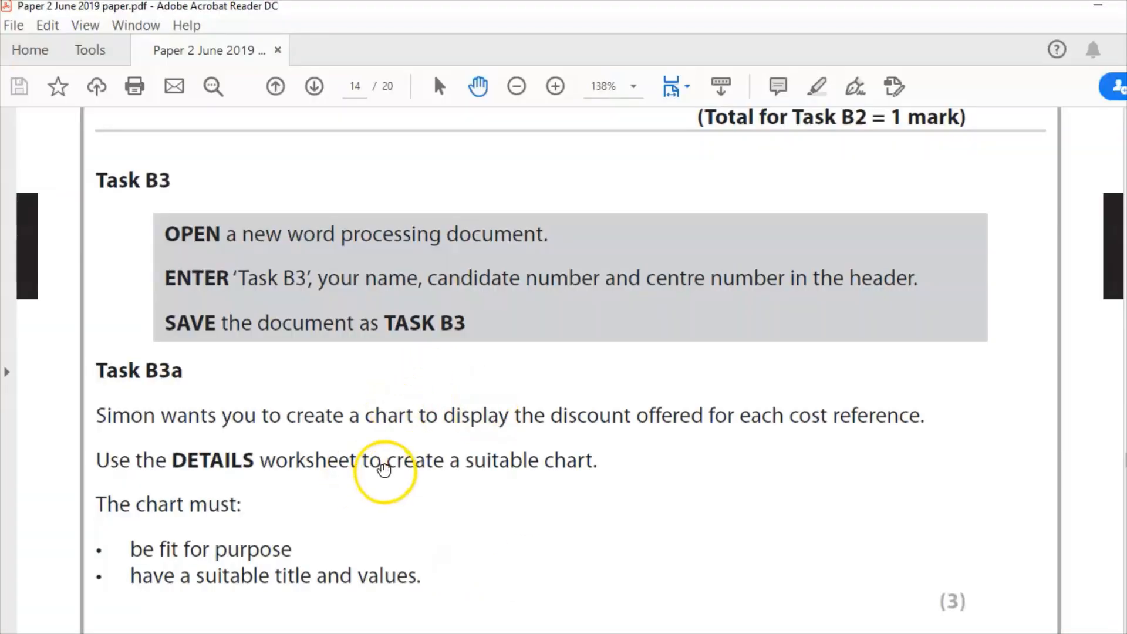
{"action": "left_click_drag", "start_coordinate": [383, 470], "coordinate": [448, 240]}
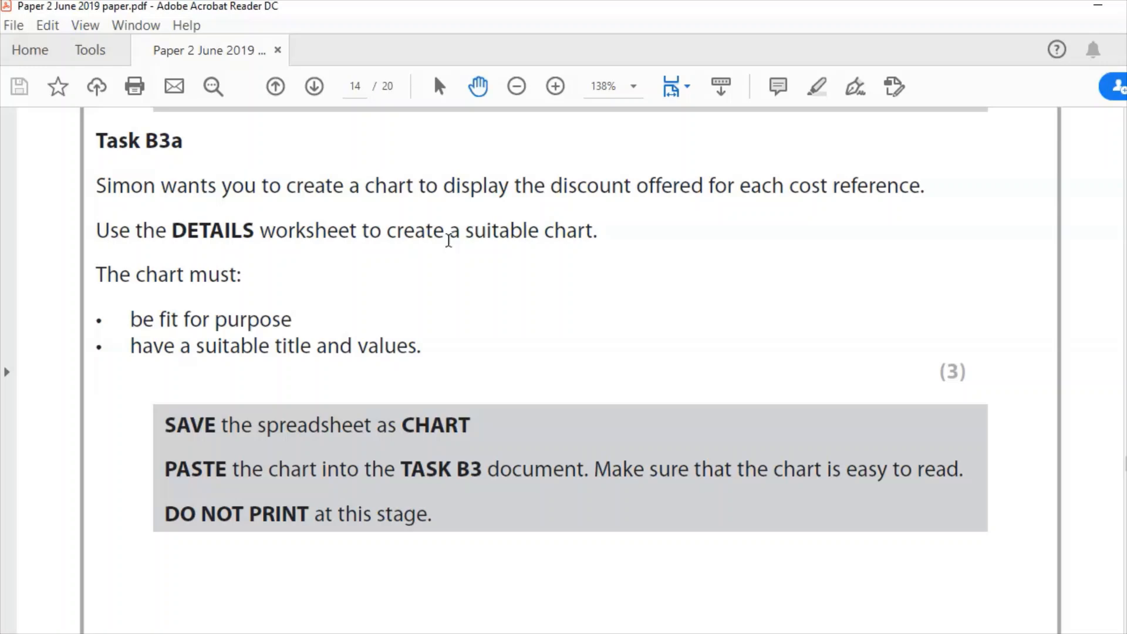
{"action": "mouse_move", "coordinate": [531, 377]}
{"action": "left_mouse_down"}
{"action": "mouse_move", "coordinate": [550, 300]}
{"action": "mouse_move", "coordinate": [534, 371]}
{"action": "left_mouse_up"}
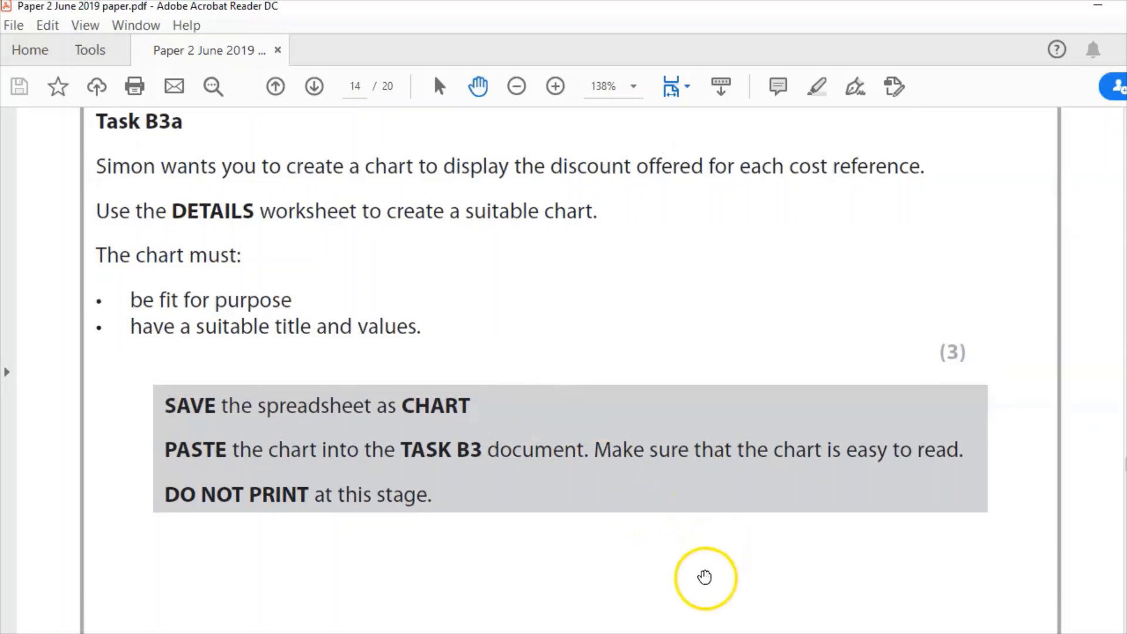
Step: Switch to Excel and open the Details worksheet of the B2 workbook
{"action": "left_click", "coordinate": [686, 633]}
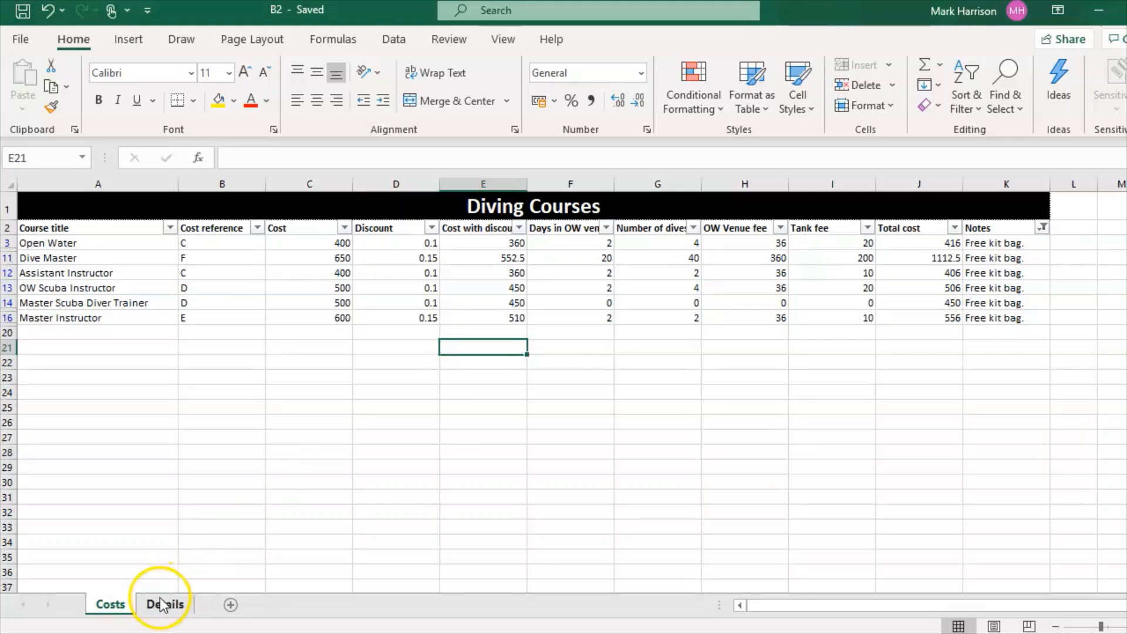
{"action": "left_click", "coordinate": [165, 604]}
{"action": "left_click", "coordinate": [131, 220]}
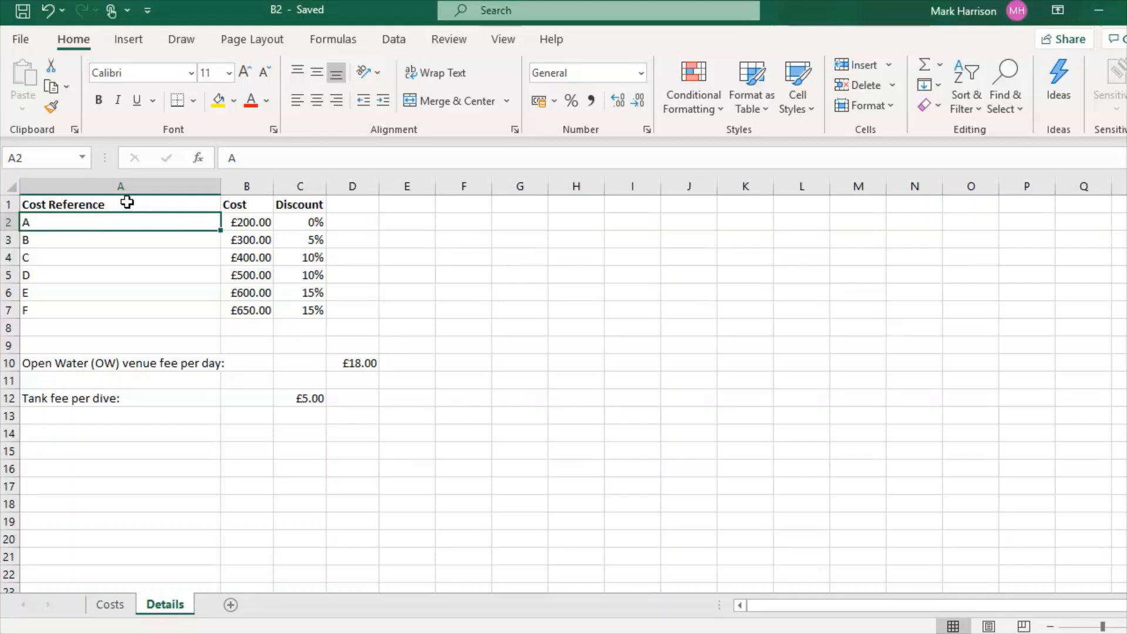
{"action": "left_click_drag", "start_coordinate": [245, 204], "coordinate": [262, 302]}
{"action": "left_click_drag", "start_coordinate": [65, 206], "coordinate": [292, 312]}
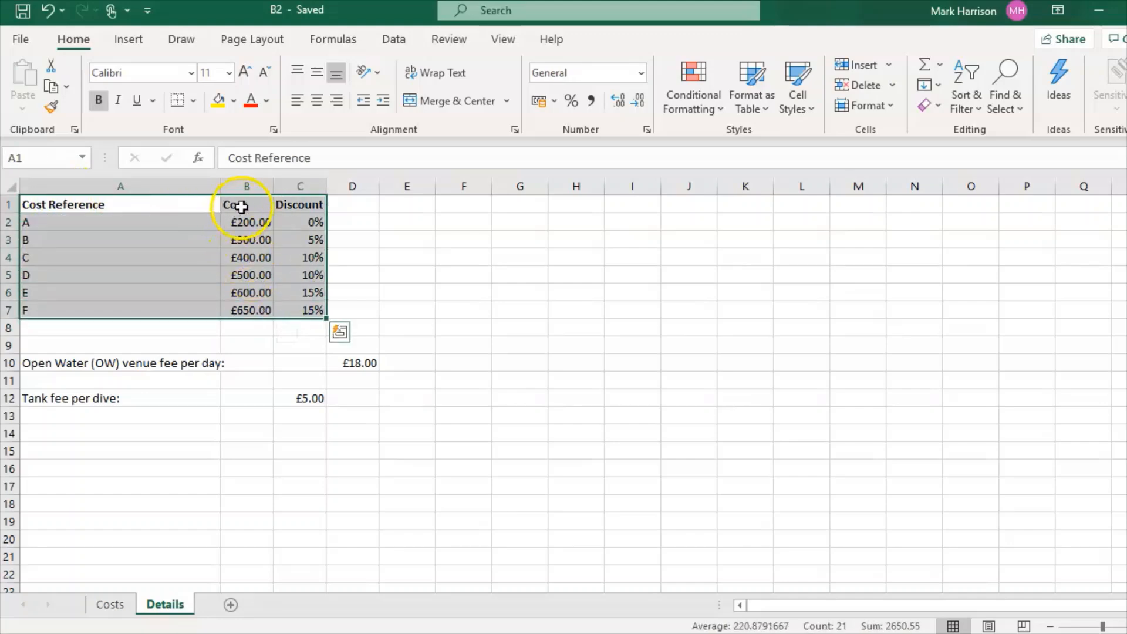
{"action": "left_click_drag", "start_coordinate": [251, 203], "coordinate": [251, 312]}
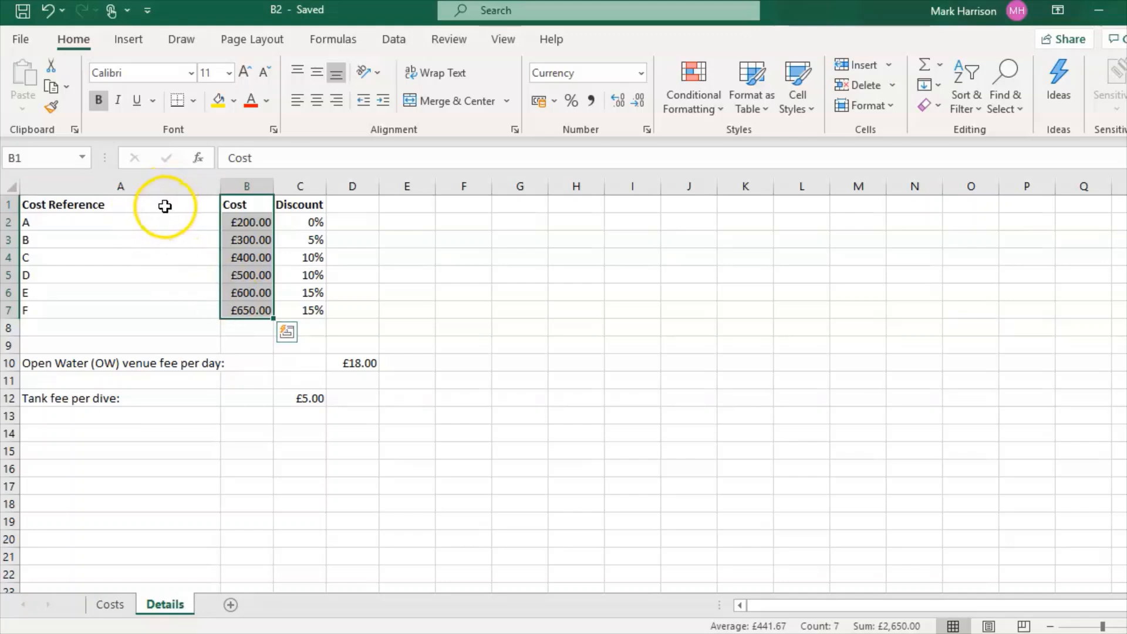
Step: Insert a 2-D clustered column chart from the Cost Reference and Discount columns, A1:A7 and C1:C7, and place it beside the data
{"action": "left_click_drag", "start_coordinate": [164, 206], "coordinate": [156, 304]}
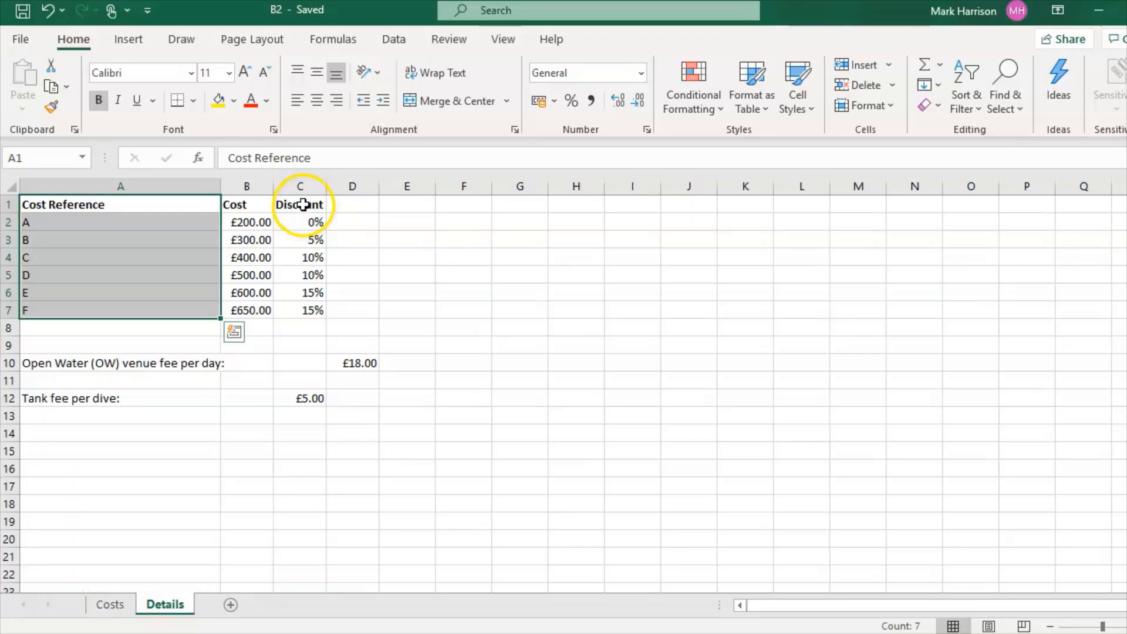
{"action": "left_click_drag", "start_coordinate": [303, 204], "coordinate": [293, 307]}
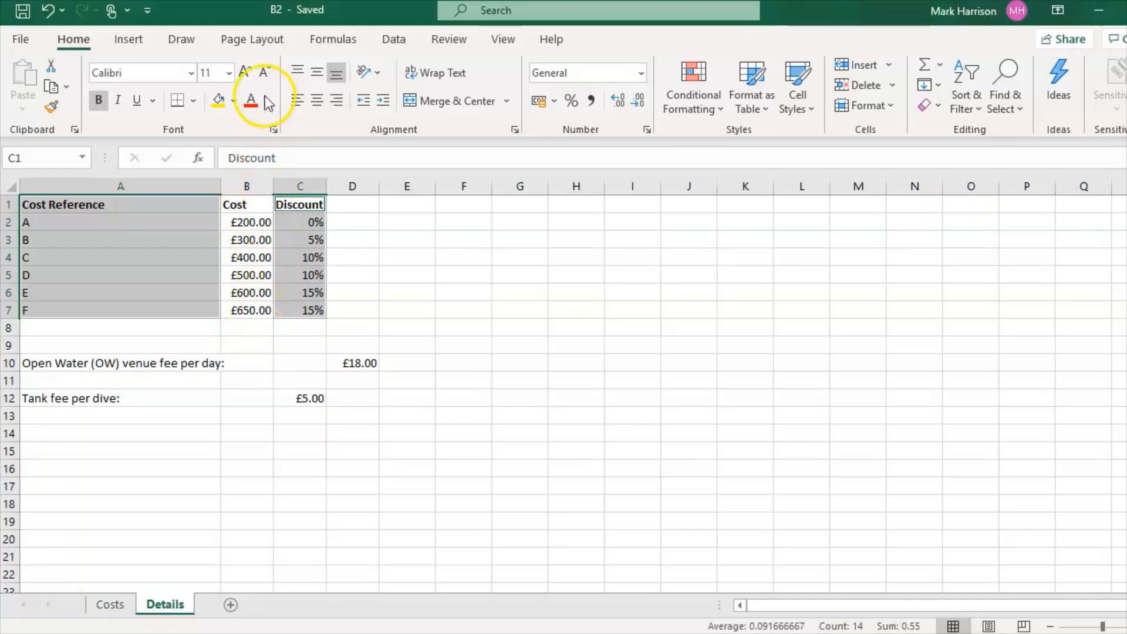
{"action": "left_click", "coordinate": [128, 40]}
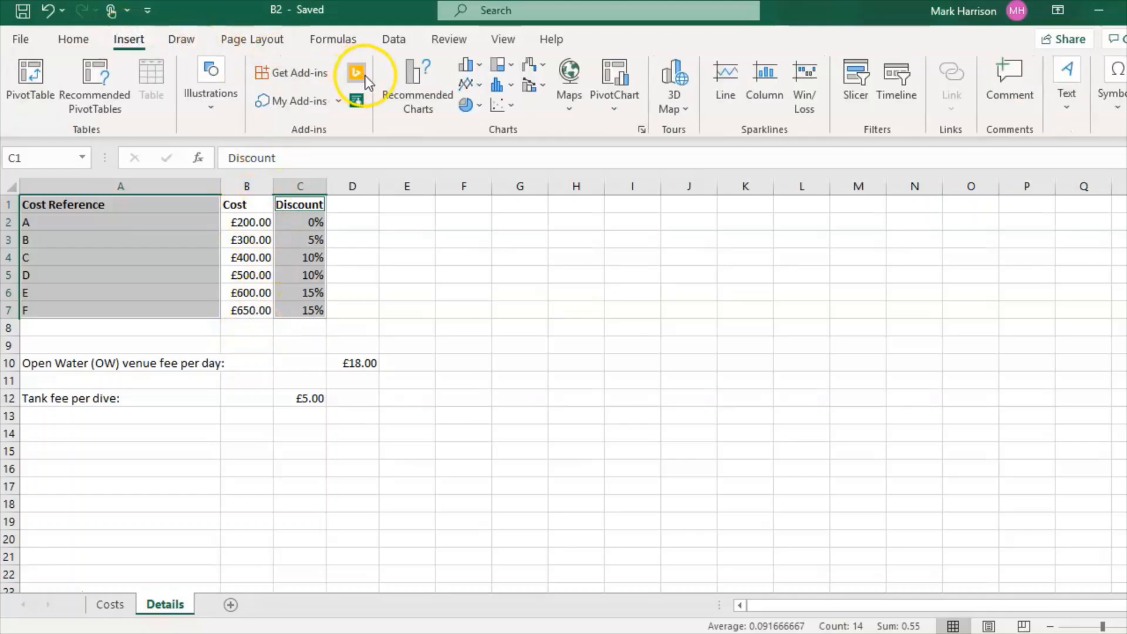
{"action": "left_click", "coordinate": [467, 66]}
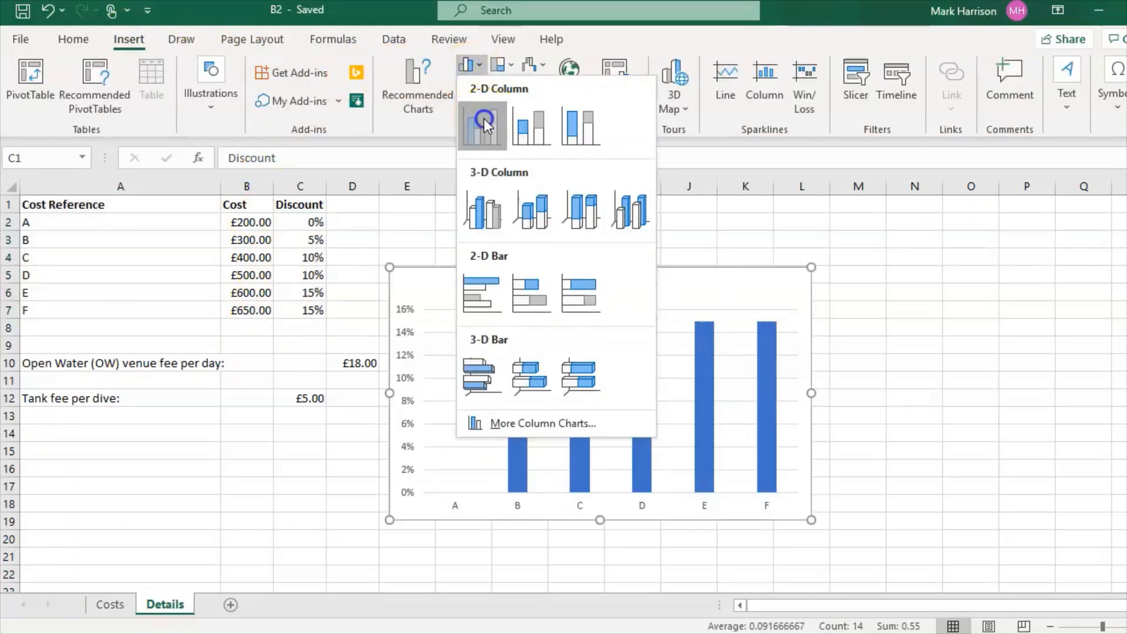
{"action": "left_click", "coordinate": [481, 126]}
{"action": "left_click_drag", "start_coordinate": [688, 287], "coordinate": [764, 259]}
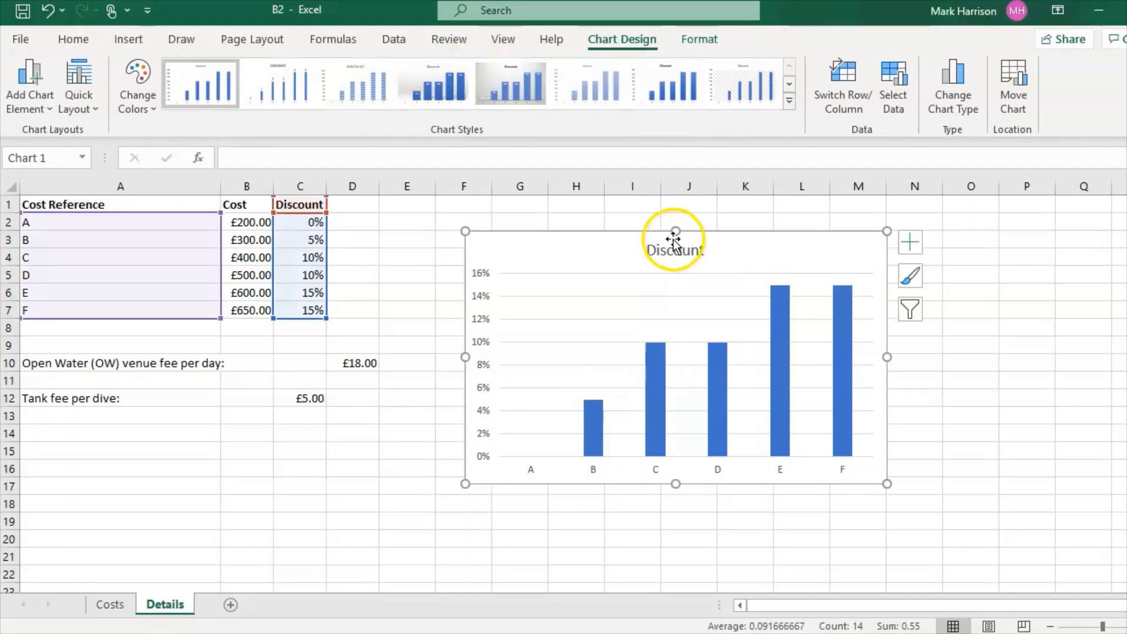
Step: Change the chart title to "Discount Offered"
{"action": "left_click", "coordinate": [687, 250]}
{"action": "left_click", "coordinate": [704, 251]}
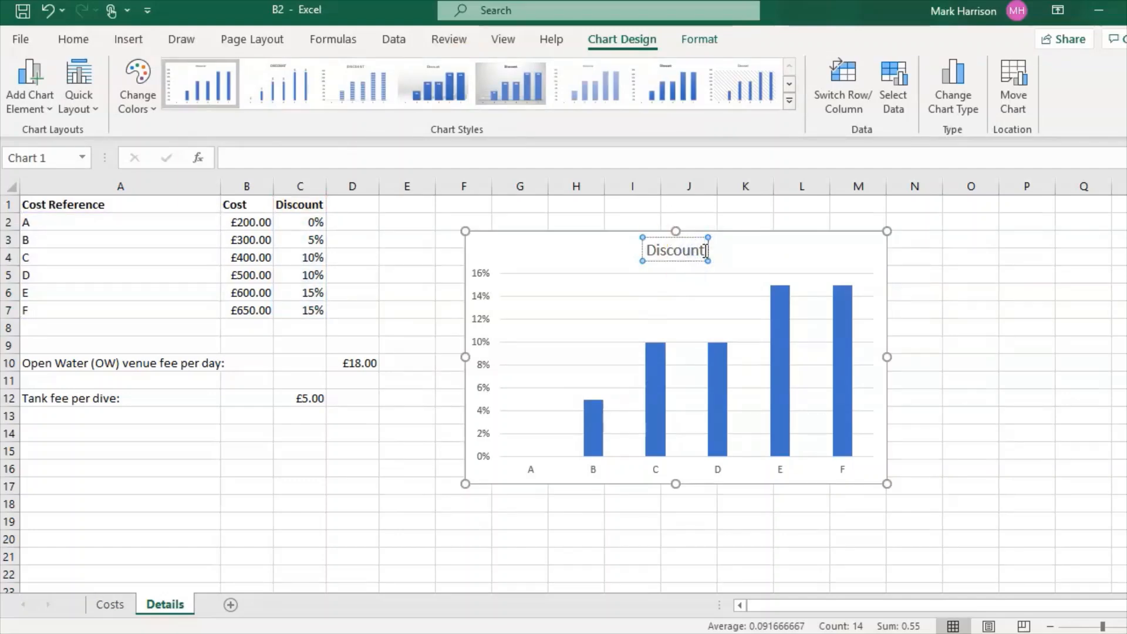
{"action": "type", "text": "Cffered"}
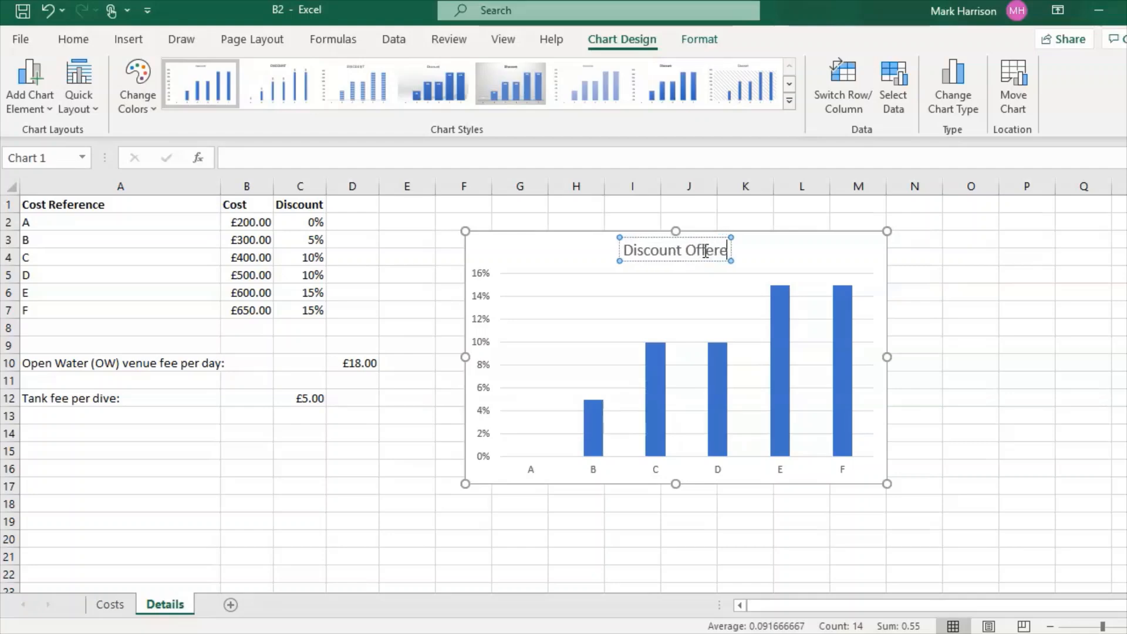
{"action": "left_click", "coordinate": [817, 254]}
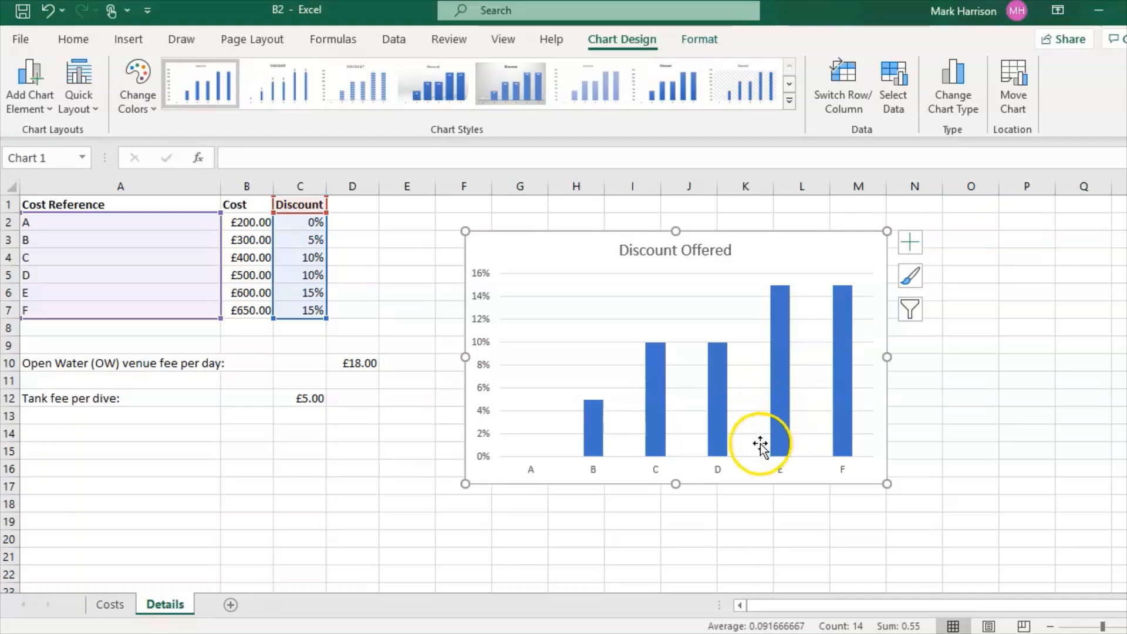
Step: Add axis titles to the chart and set the horizontal one to "Course Cost Reference"
{"action": "left_click", "coordinate": [910, 242]}
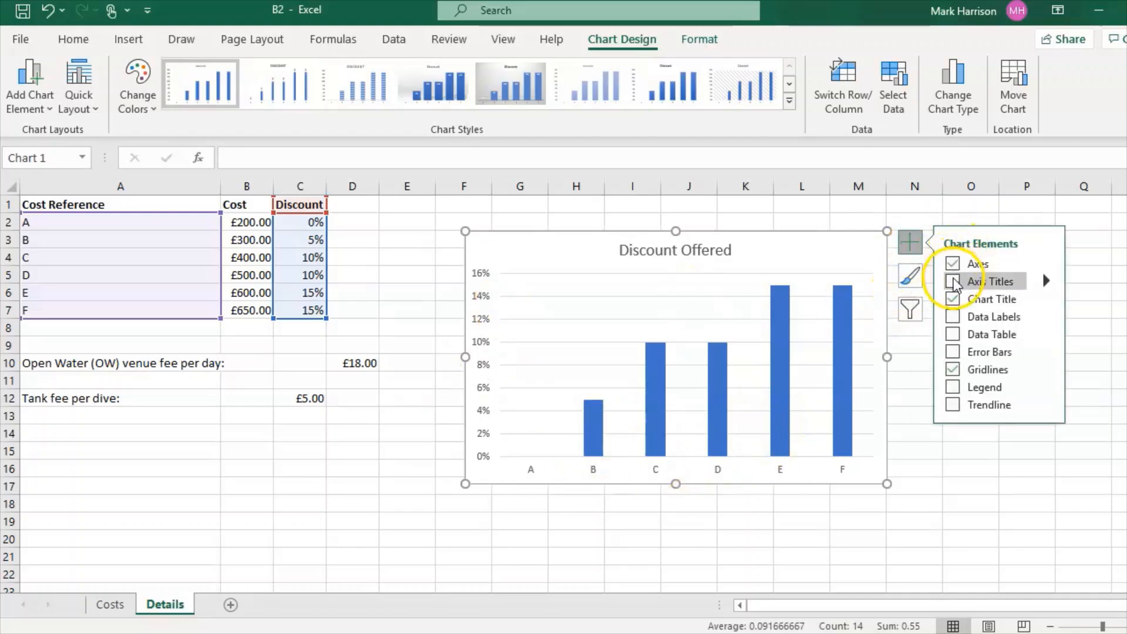
{"action": "left_click", "coordinate": [952, 282]}
{"action": "left_click", "coordinate": [719, 464]}
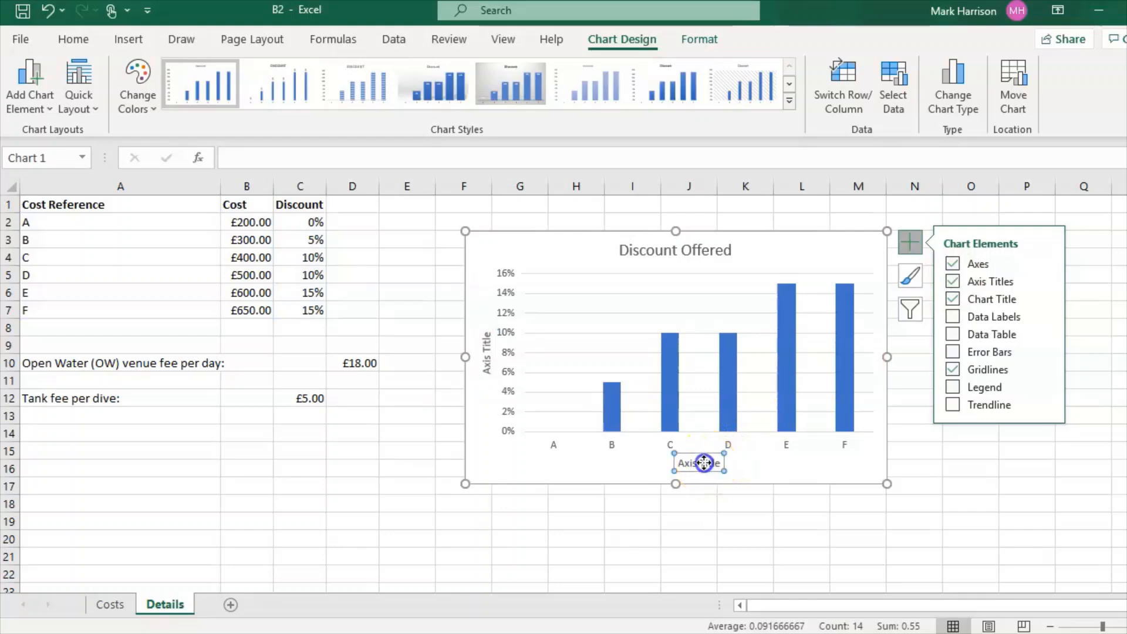
{"action": "left_click_drag", "start_coordinate": [721, 464], "coordinate": [681, 468]}
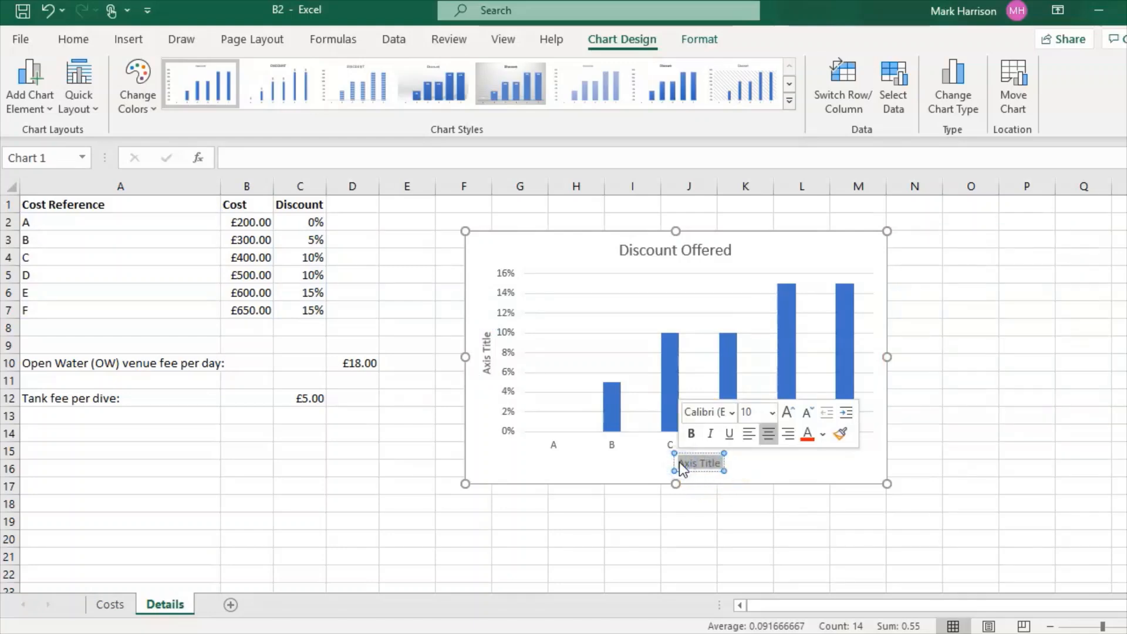
{"action": "type", "text": "Course"}
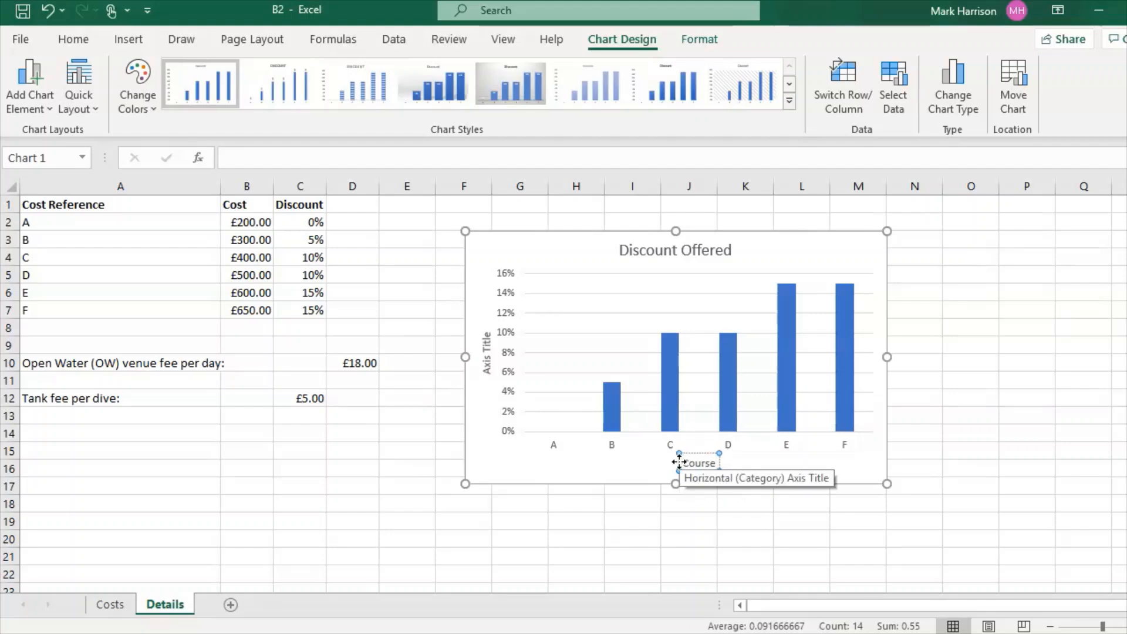
{"action": "type", "text": " Cost"}
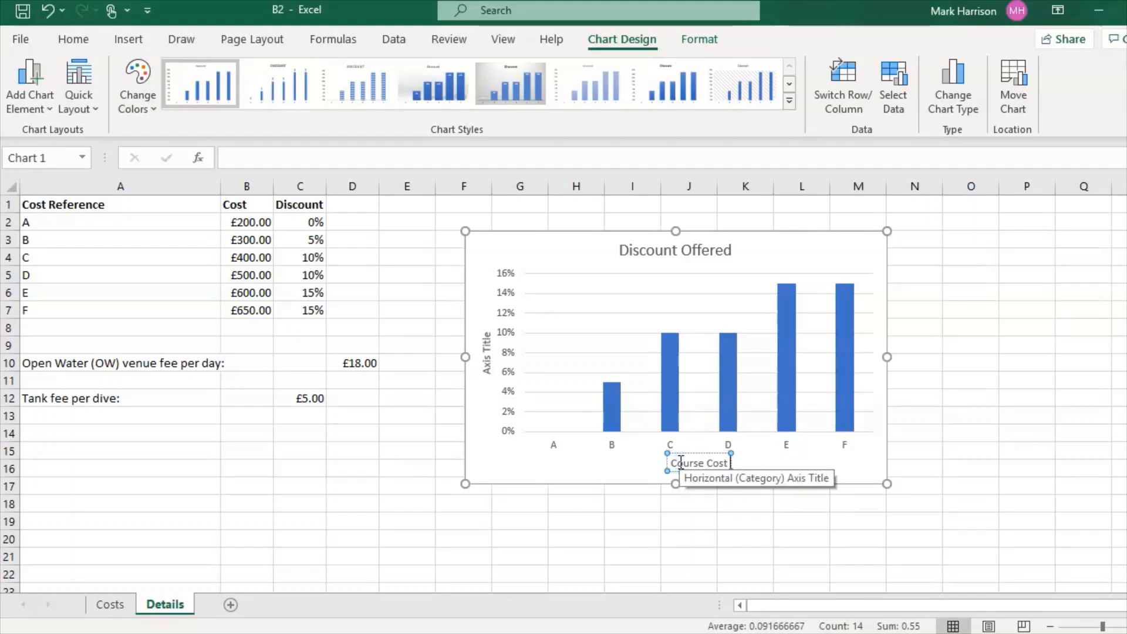
{"action": "type", "text": " Reference"}
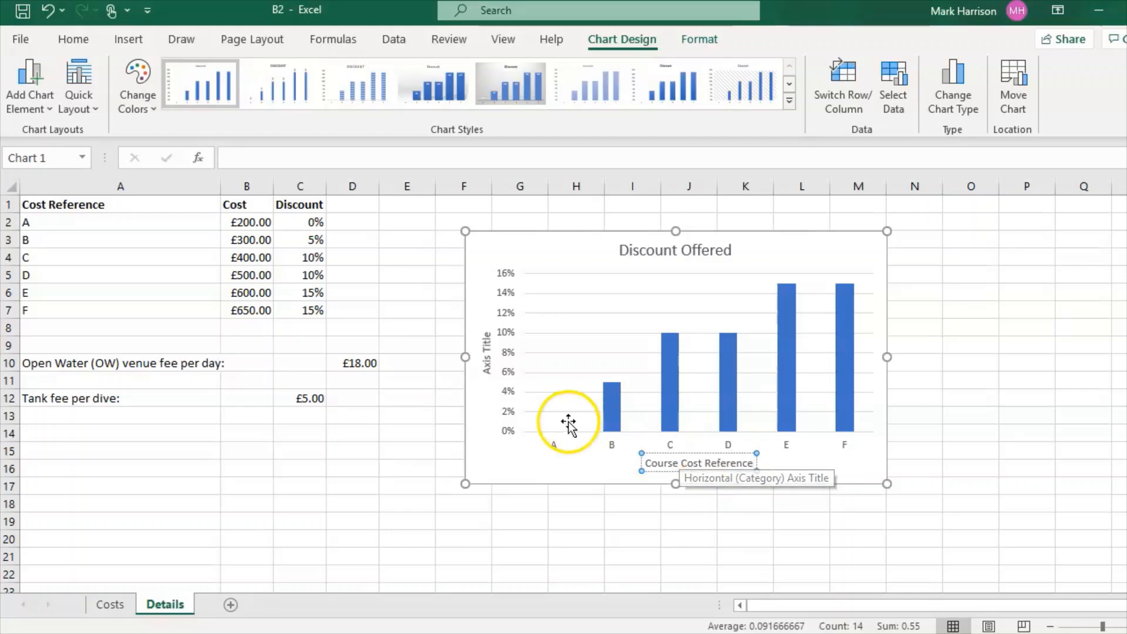
Step: Replace the placeholder text of the chart's vertical axis title with "Discount"
{"action": "left_click", "coordinate": [487, 362]}
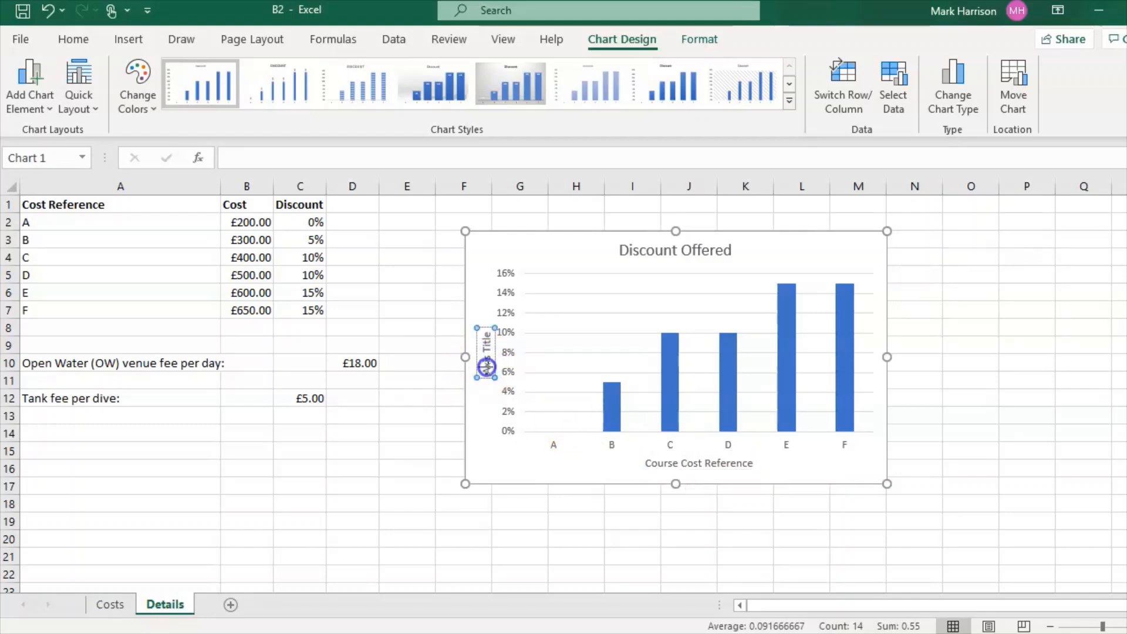
{"action": "key", "text": "Delete"}
{"action": "key", "text": "Delete"}
{"action": "key", "text": "Delete"}
{"action": "key", "text": "Delete"}
{"action": "key", "text": "Delete"}
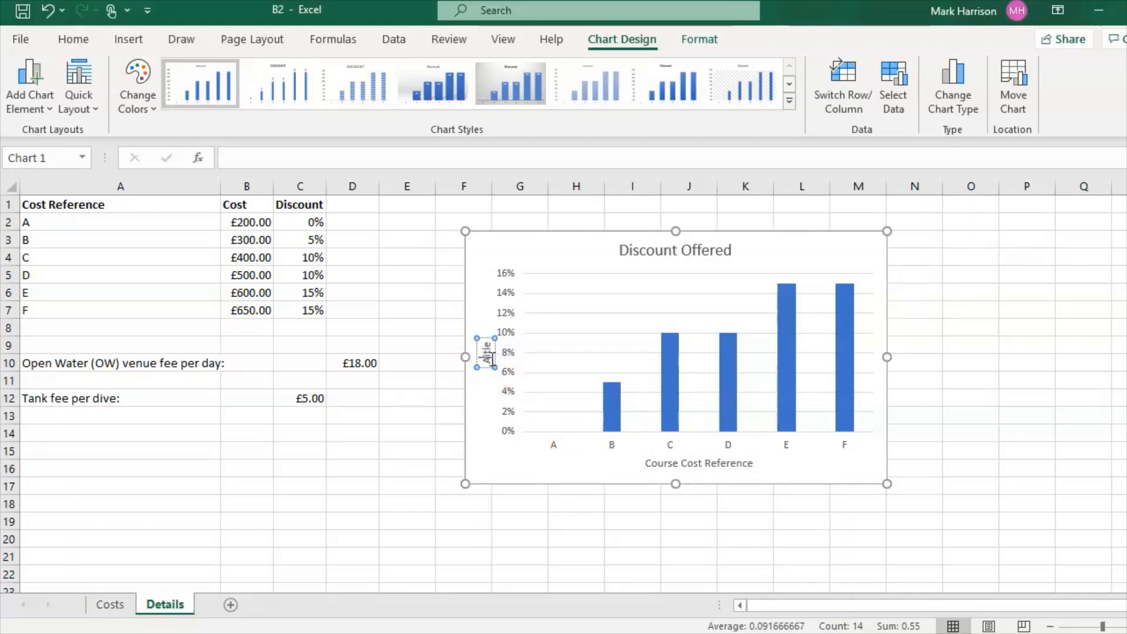
{"action": "key", "text": "Delete"}
{"action": "key", "text": "Delete"}
{"action": "key", "text": "Delete"}
{"action": "key", "text": "Delete"}
{"action": "left_click", "coordinate": [488, 356]}
{"action": "key", "text": "Delete"}
{"action": "left_click", "coordinate": [487, 356]}
{"action": "type", "text": "Disco"}
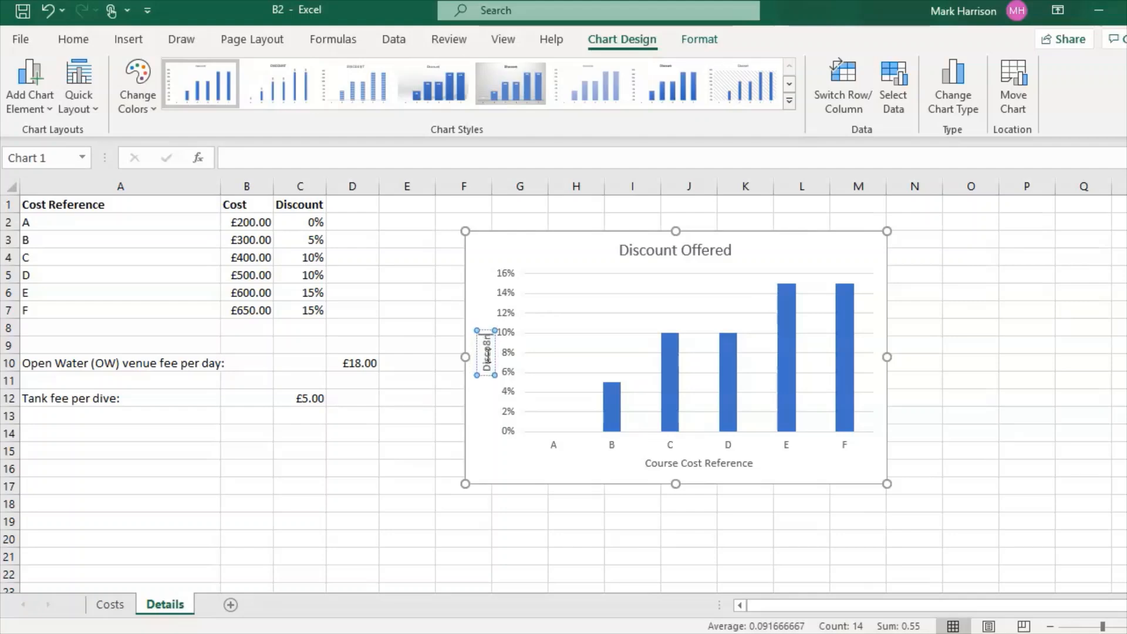
{"action": "type", "text": "unt"}
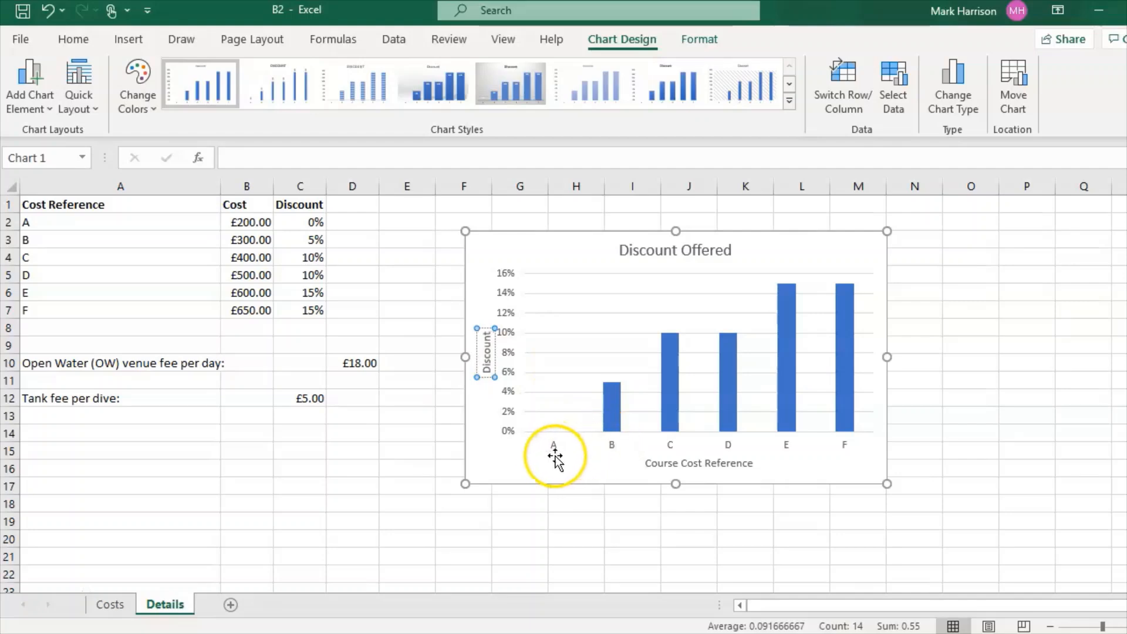
{"action": "left_click", "coordinate": [523, 467]}
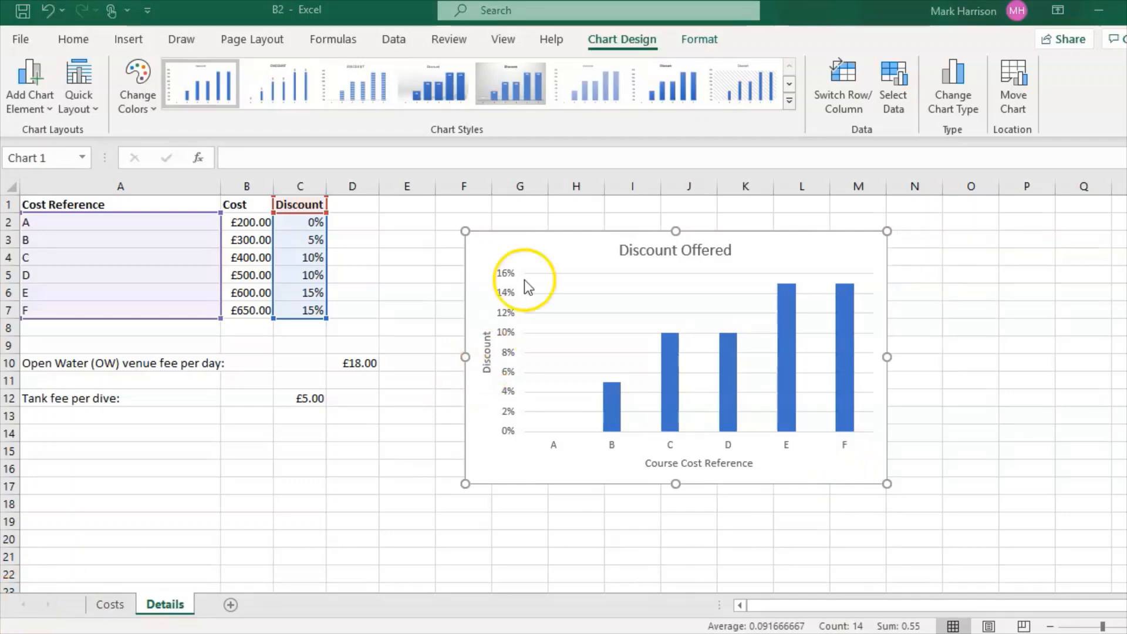
Step: Copy the whole discount chart and paste it below the header in the B3 Word document
{"action": "right_click", "coordinate": [545, 247]}
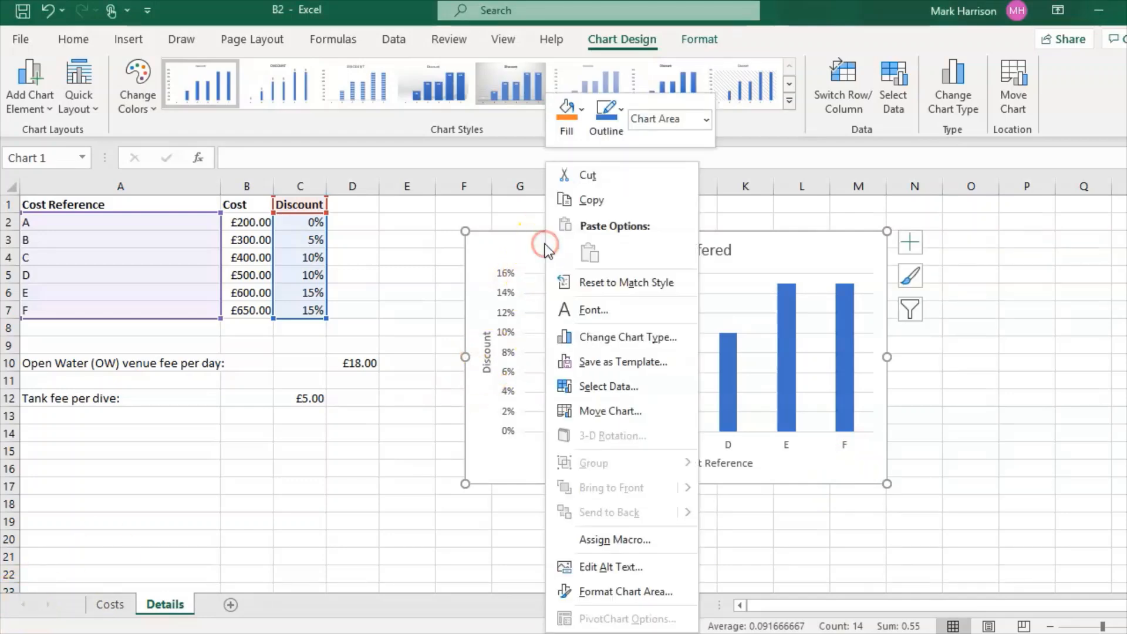
{"action": "left_click", "coordinate": [611, 196]}
{"action": "key", "text": "alt+Tab"}
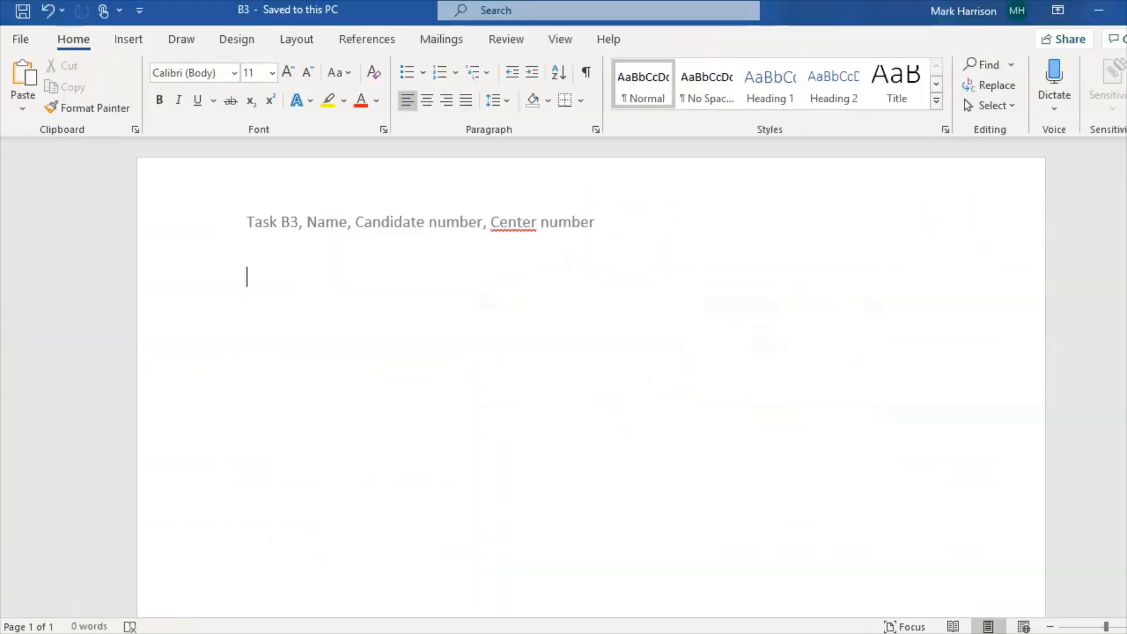
{"action": "right_click", "coordinate": [400, 305]}
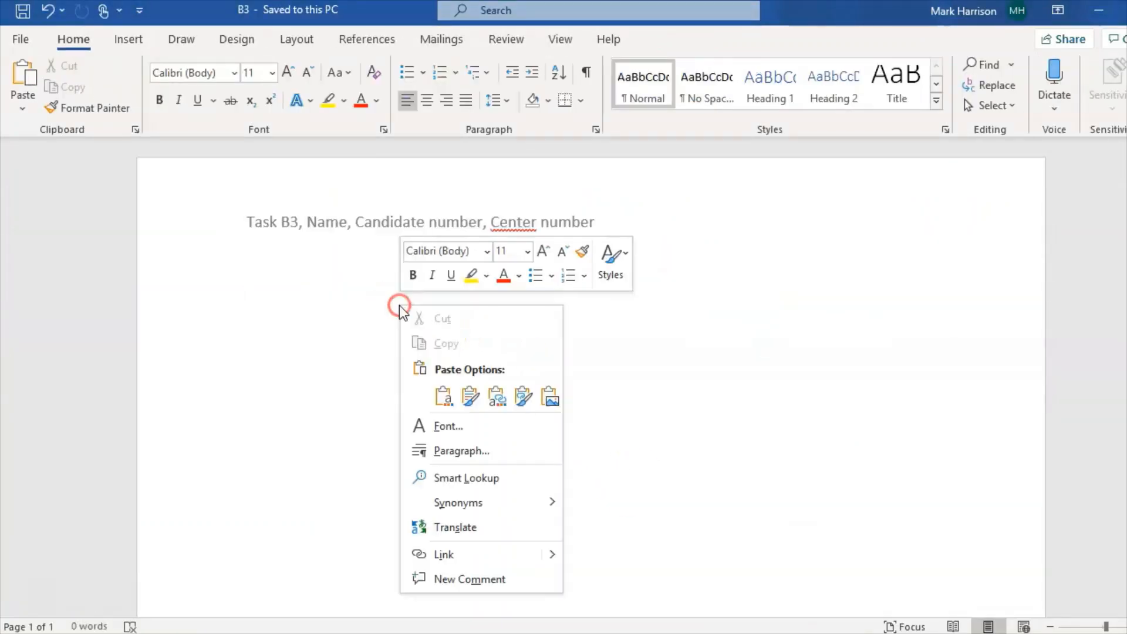
{"action": "left_click", "coordinate": [449, 398]}
Step: Enlarge the pasted chart to nearly the full text width and check that it is easy to read on the page
{"action": "left_click", "coordinate": [788, 461]}
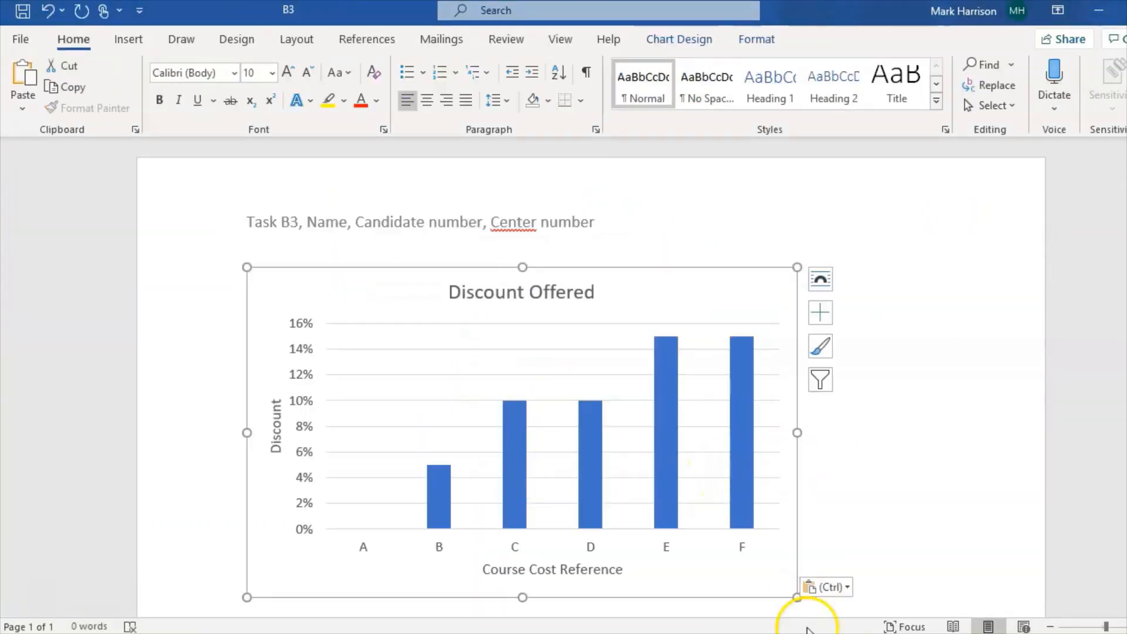
{"action": "left_click_drag", "start_coordinate": [798, 597], "coordinate": [923, 633]}
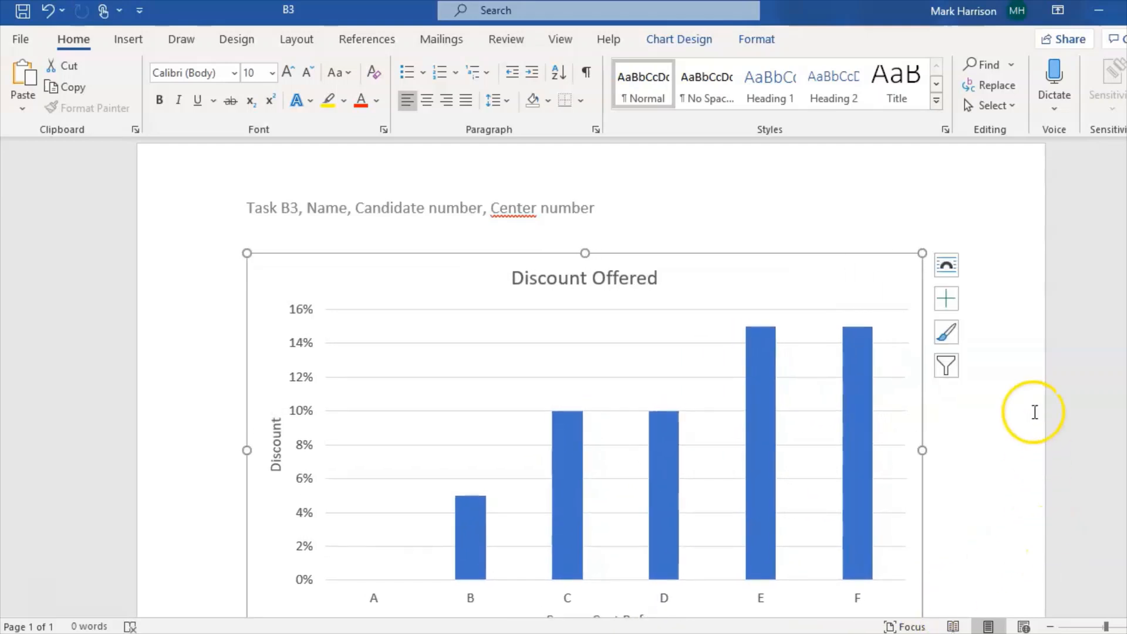
{"action": "scroll", "coordinate": [1034, 411], "scroll_direction": "down", "scroll_amount": 3}
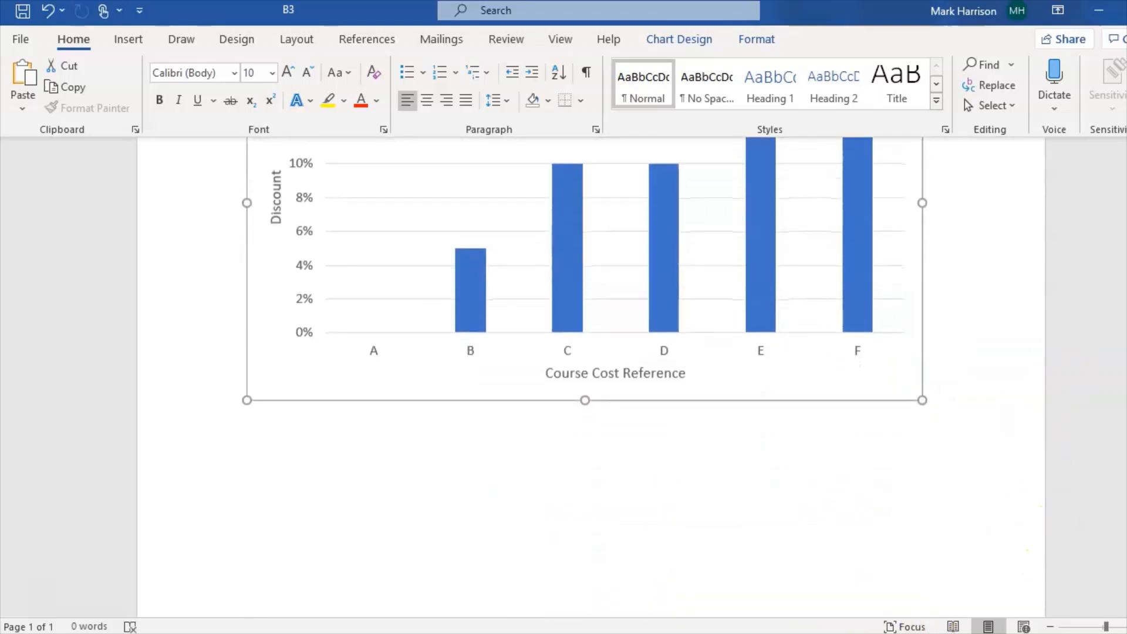
{"action": "scroll", "coordinate": [585, 376], "scroll_direction": "up", "scroll_amount": 5}
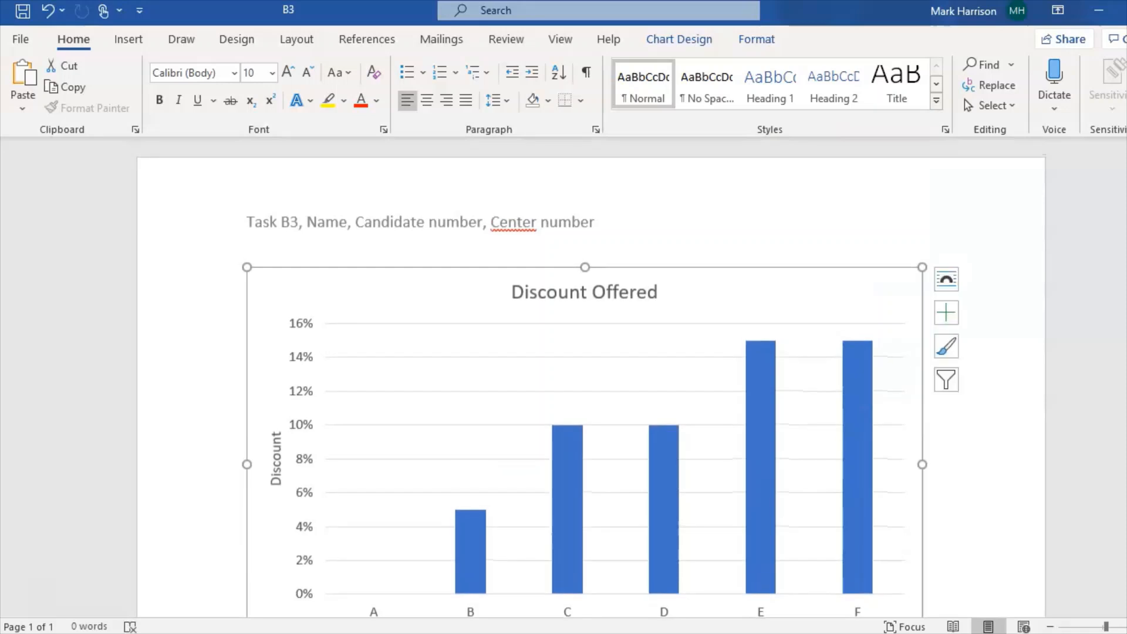
{"action": "scroll", "coordinate": [591, 379], "scroll_direction": "down", "scroll_amount": 1}
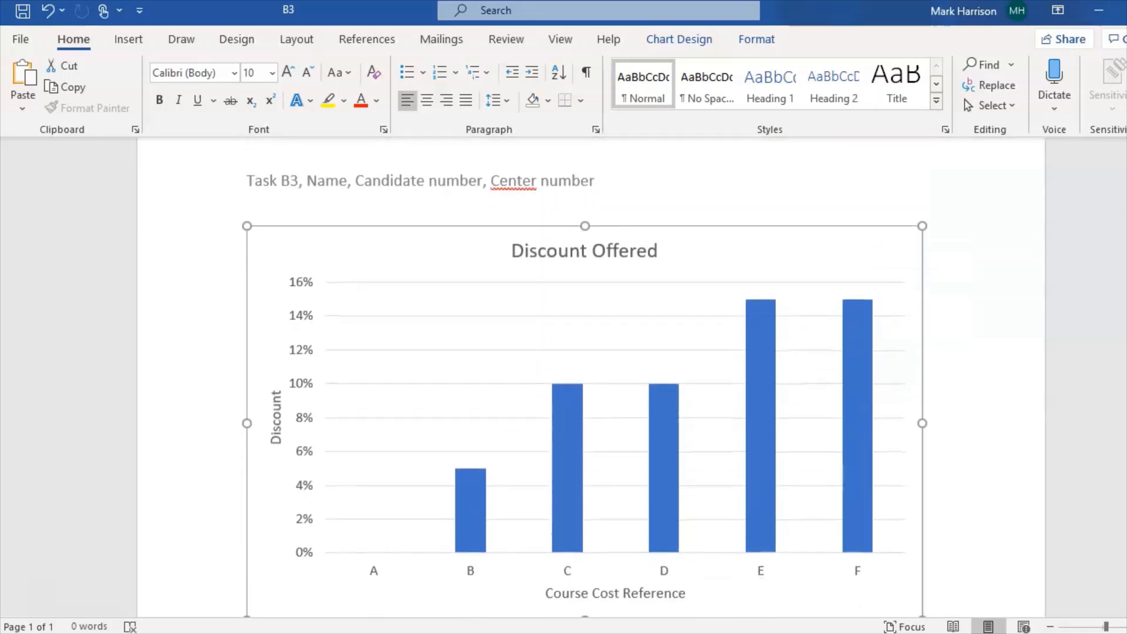
Step: Consult Task B3b in the exam paper and hide columns B to I on the Costs worksheet, leaving Course title, Total cost and Notes
{"action": "key", "text": "alt+Tab"}
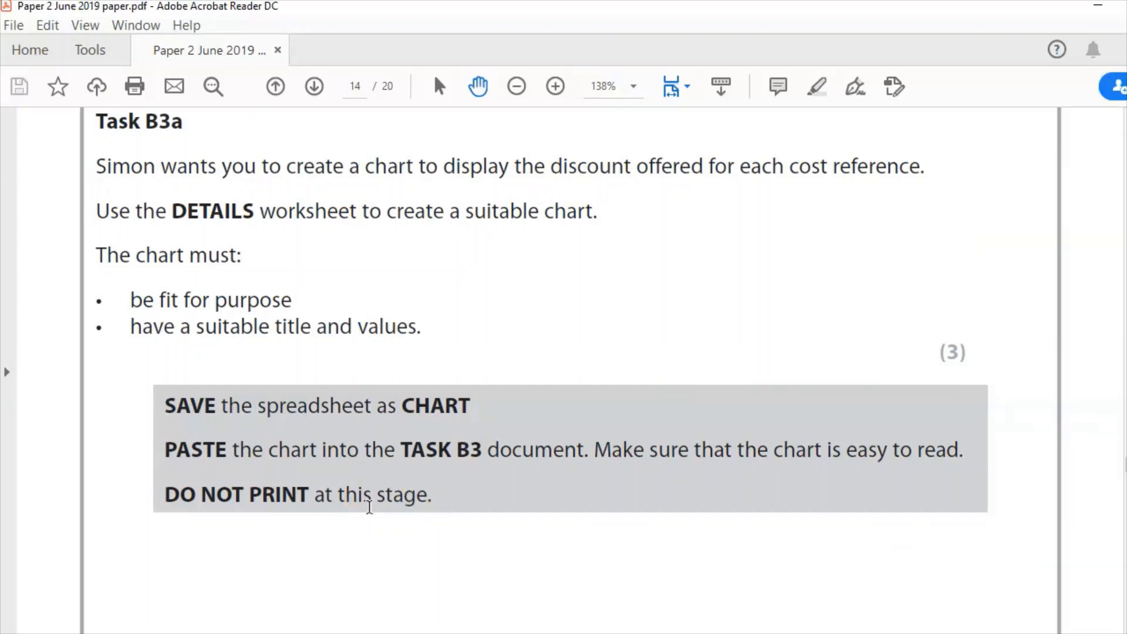
{"action": "scroll", "coordinate": [49, 608], "scroll_direction": "down", "scroll_amount": 1}
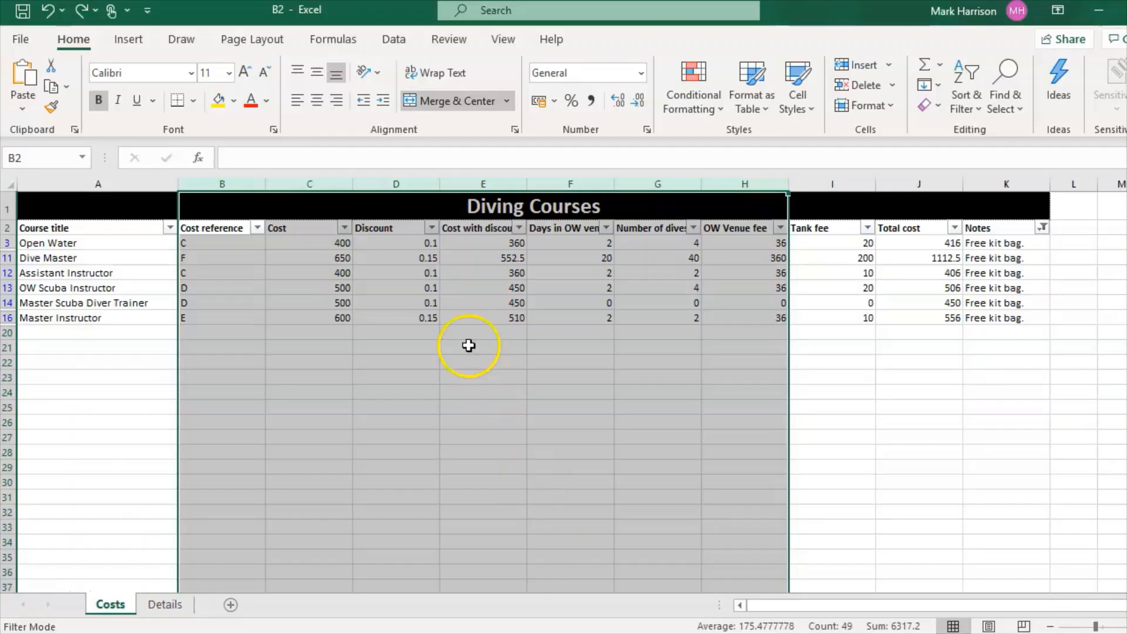
{"action": "left_click", "coordinate": [163, 307]}
{"action": "left_click", "coordinate": [109, 243]}
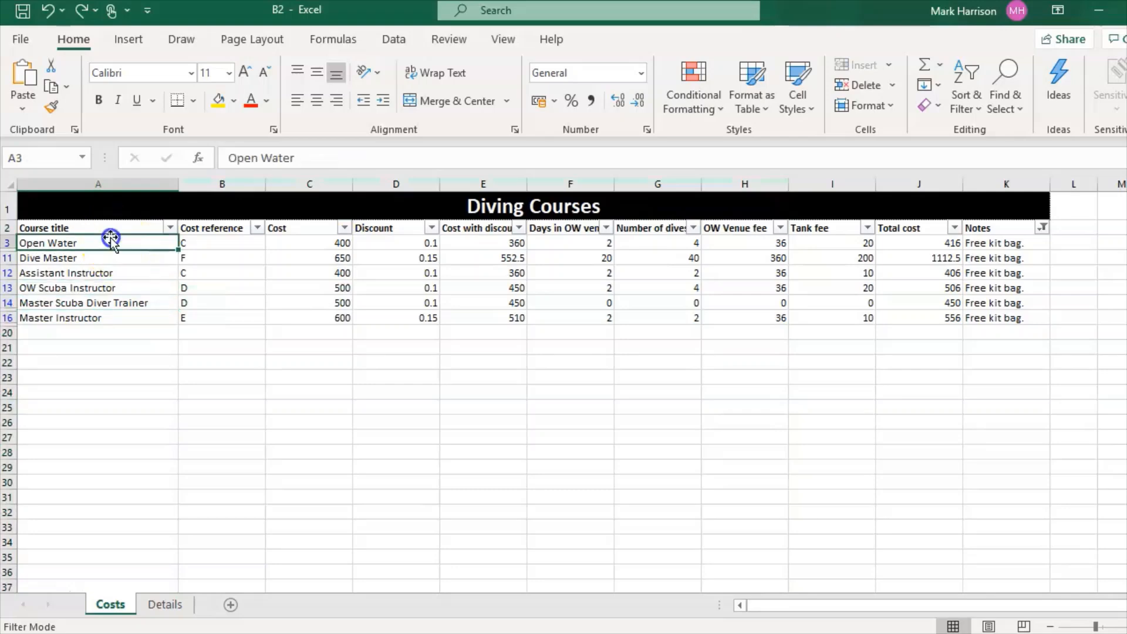
{"action": "left_click_drag", "start_coordinate": [215, 186], "coordinate": [822, 177]}
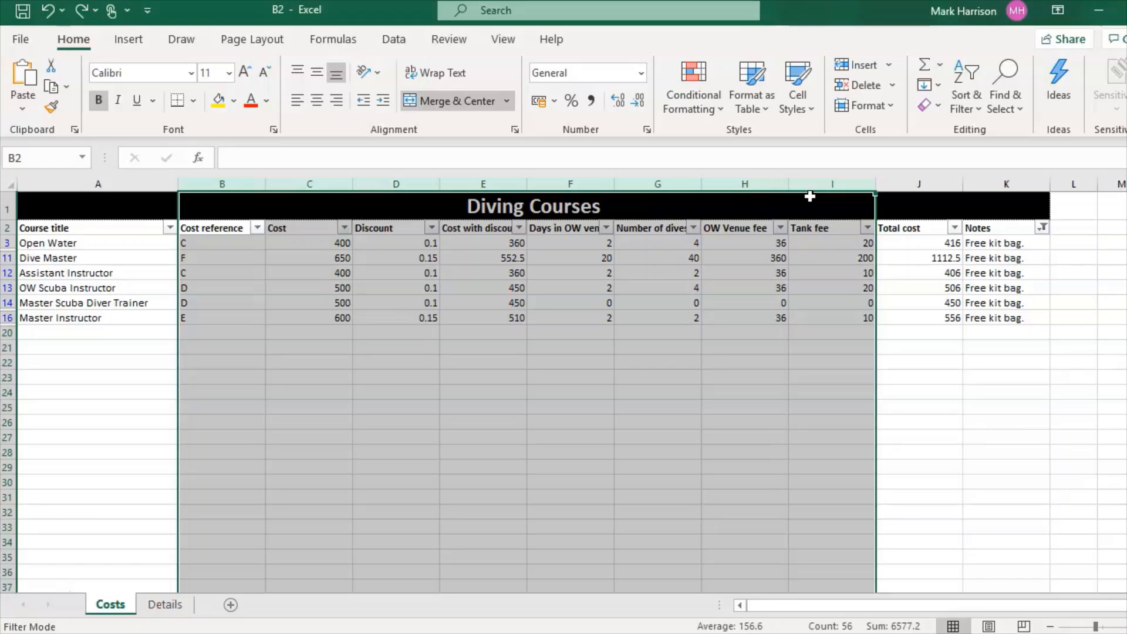
{"action": "right_click", "coordinate": [816, 185]}
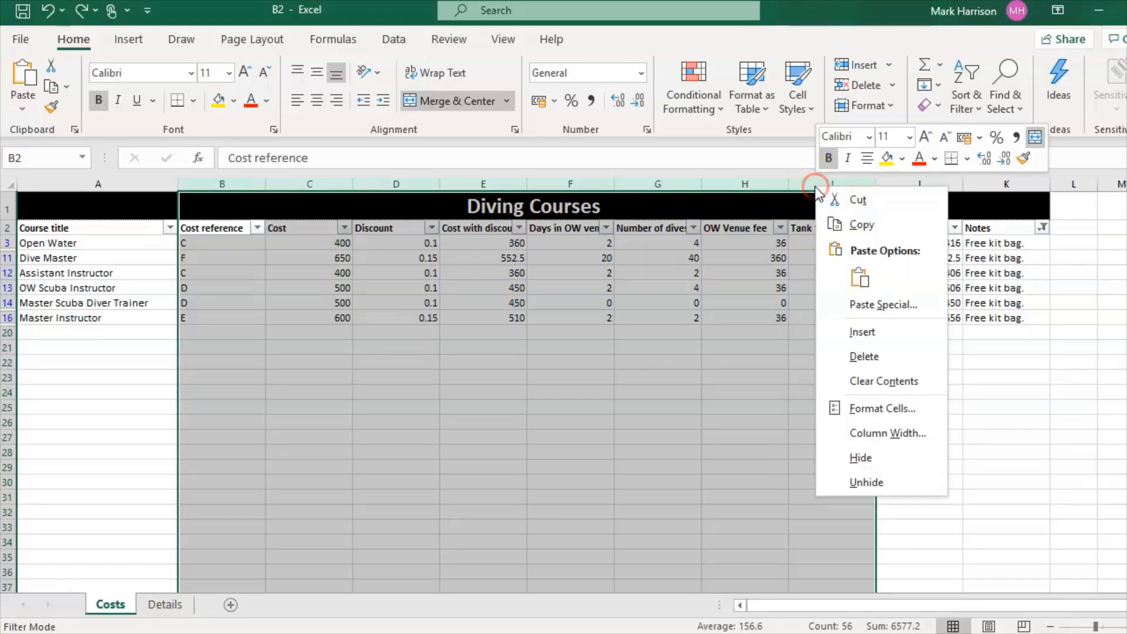
{"action": "left_click", "coordinate": [863, 458]}
{"action": "left_click", "coordinate": [560, 397]}
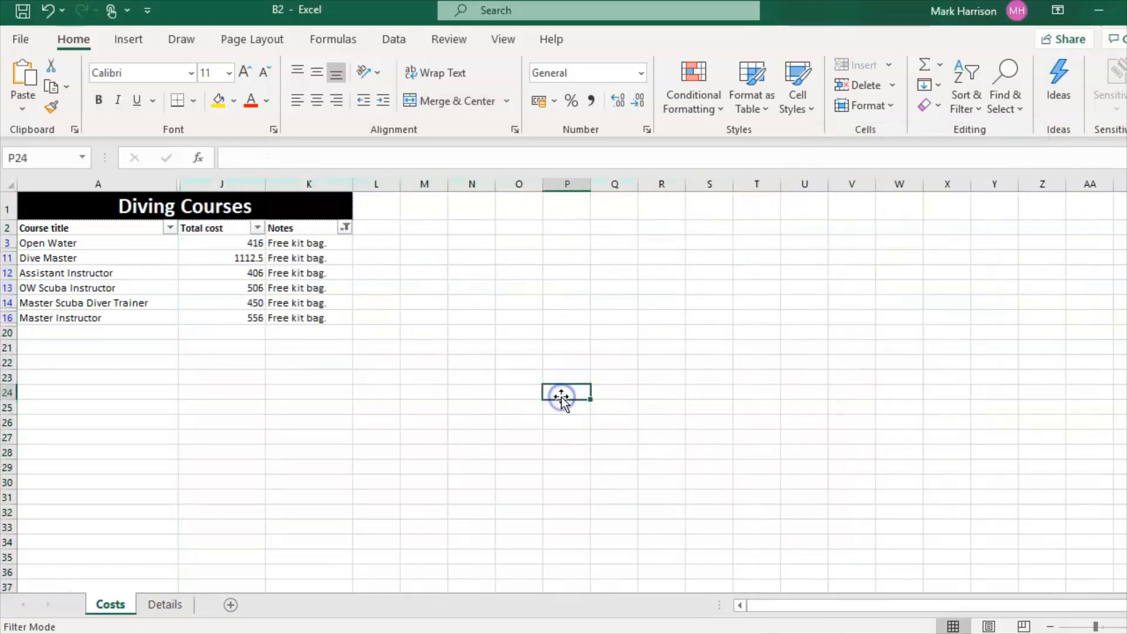
Step: Paste a screenshot of the Costs worksheet, including its column letters, into the B3 Word document and return to the exam paper
{"action": "left_click", "coordinate": [547, 633]}
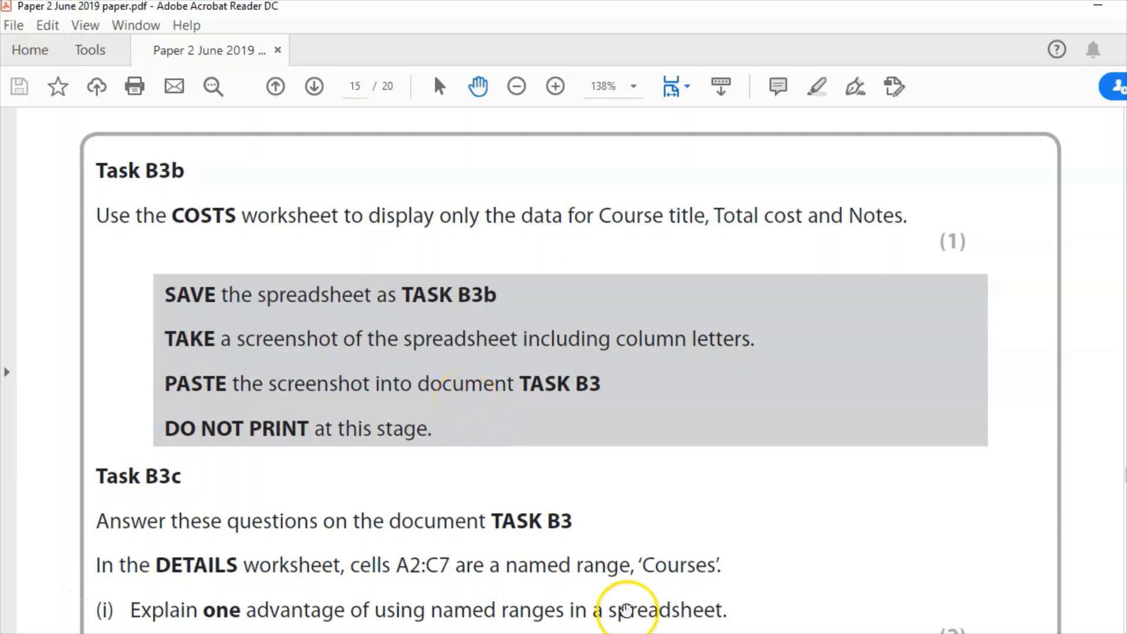
{"action": "left_click", "coordinate": [627, 611]}
{"action": "left_click", "coordinate": [426, 357]}
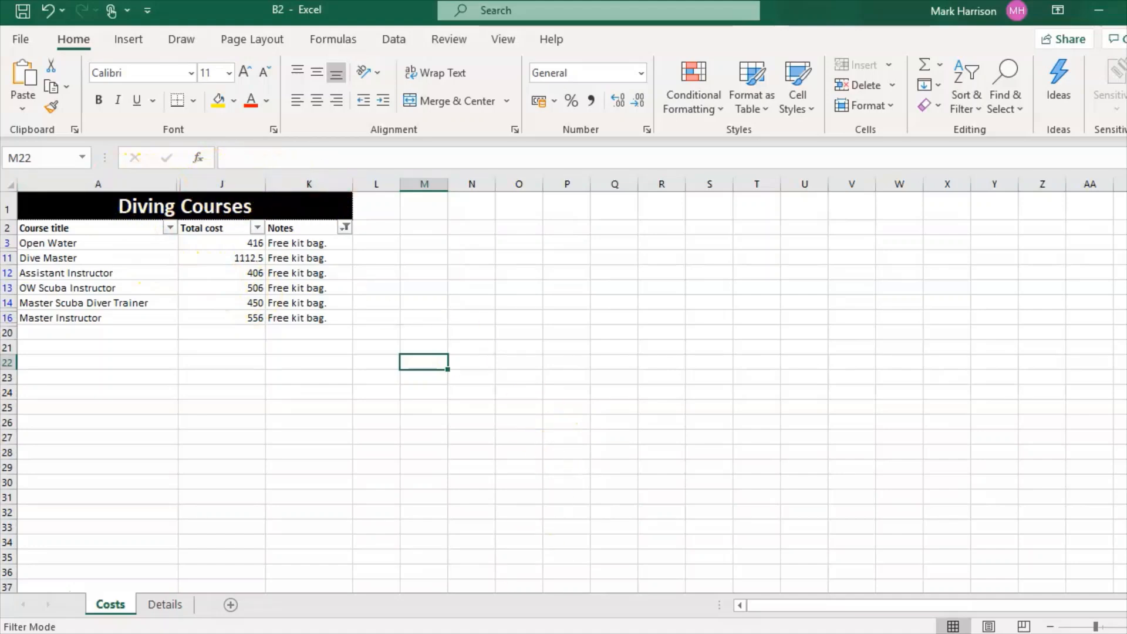
{"action": "mouse_move", "coordinate": [667, 633]}
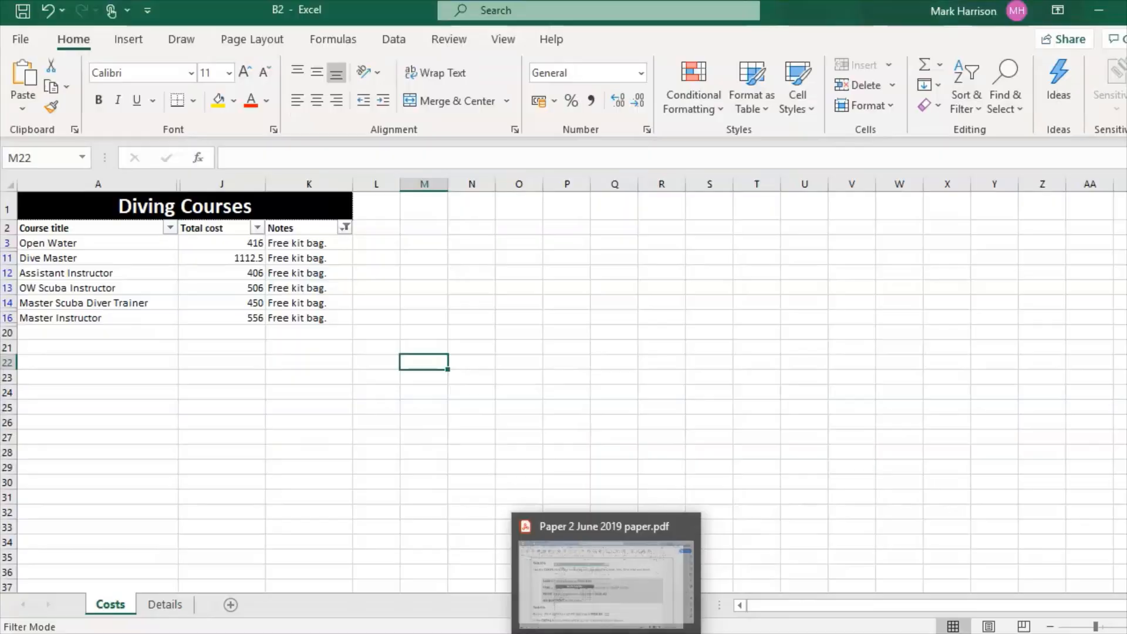
{"action": "left_click", "coordinate": [606, 633]}
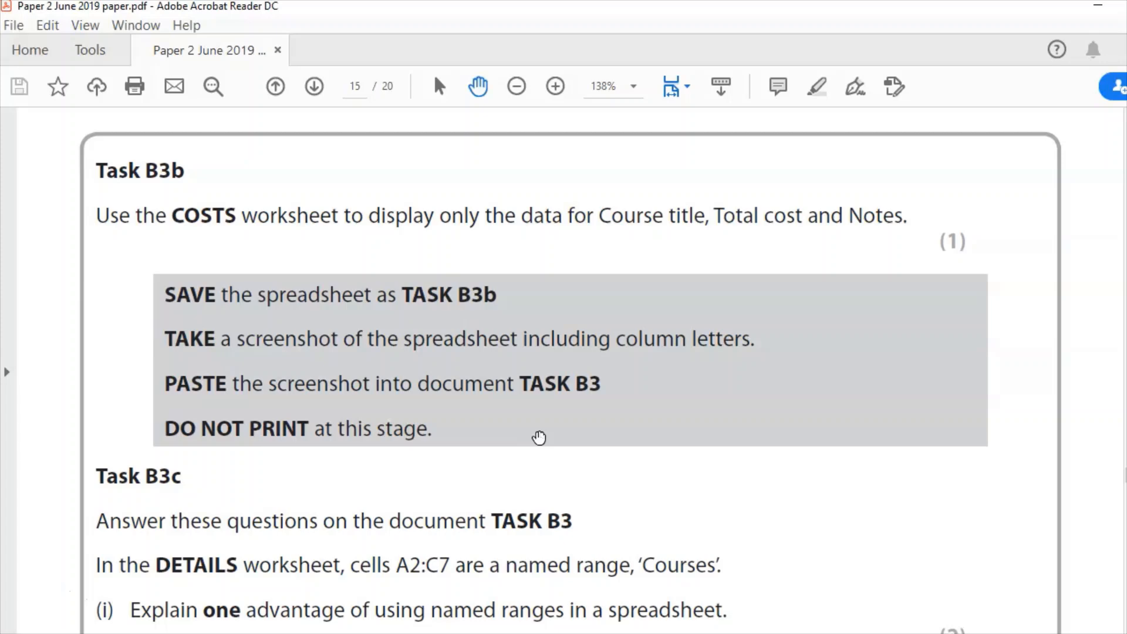
{"action": "left_click", "coordinate": [676, 633]}
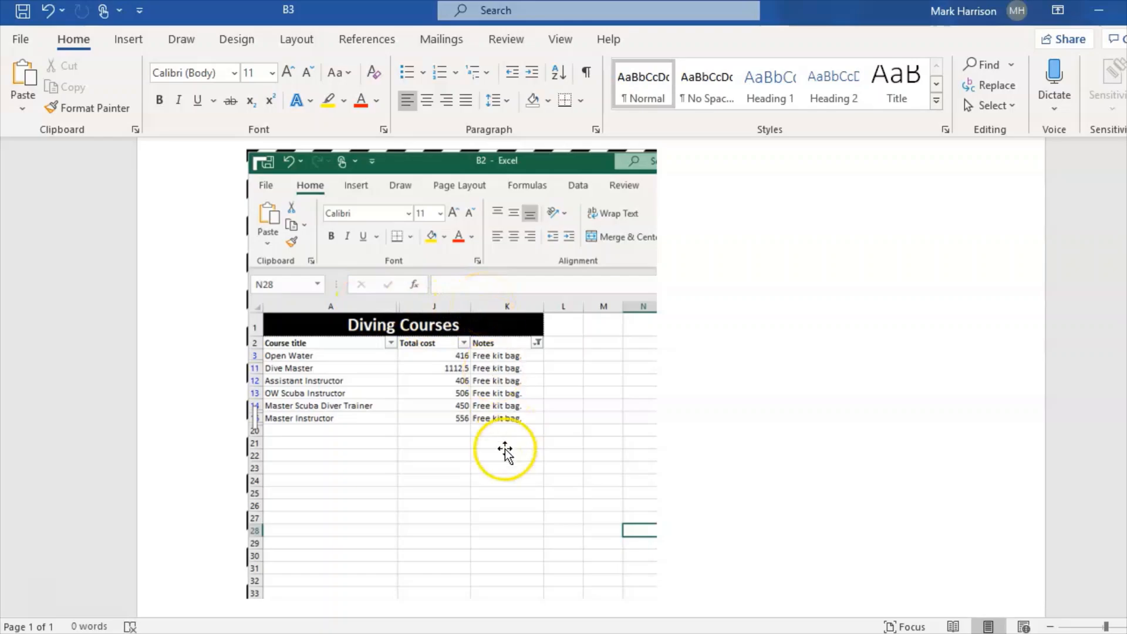
{"action": "left_click", "coordinate": [543, 633]}
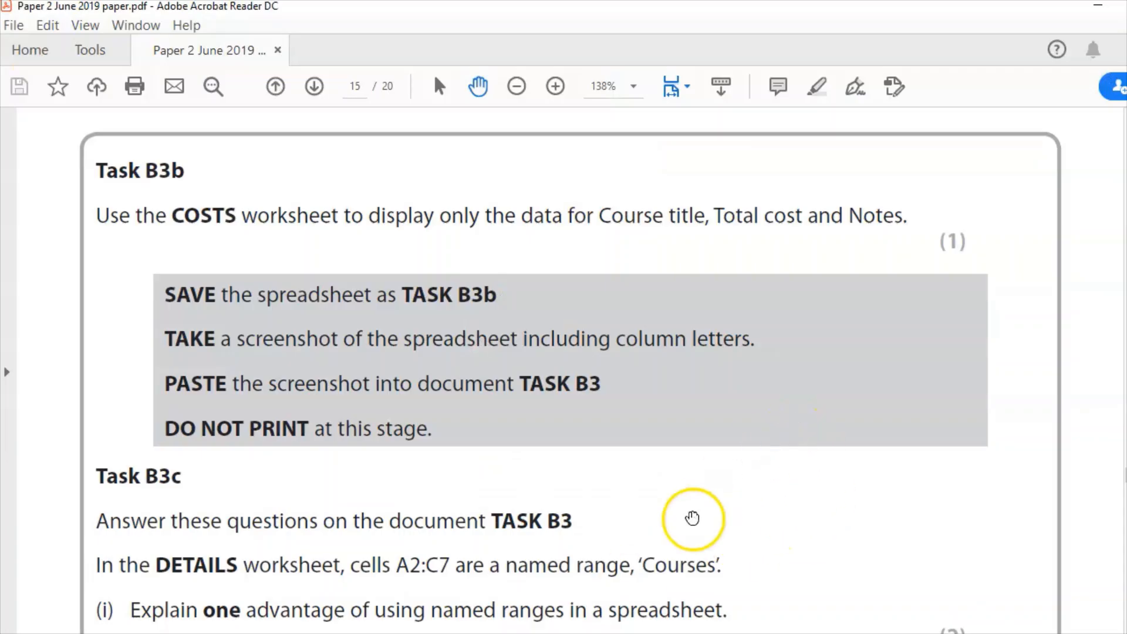